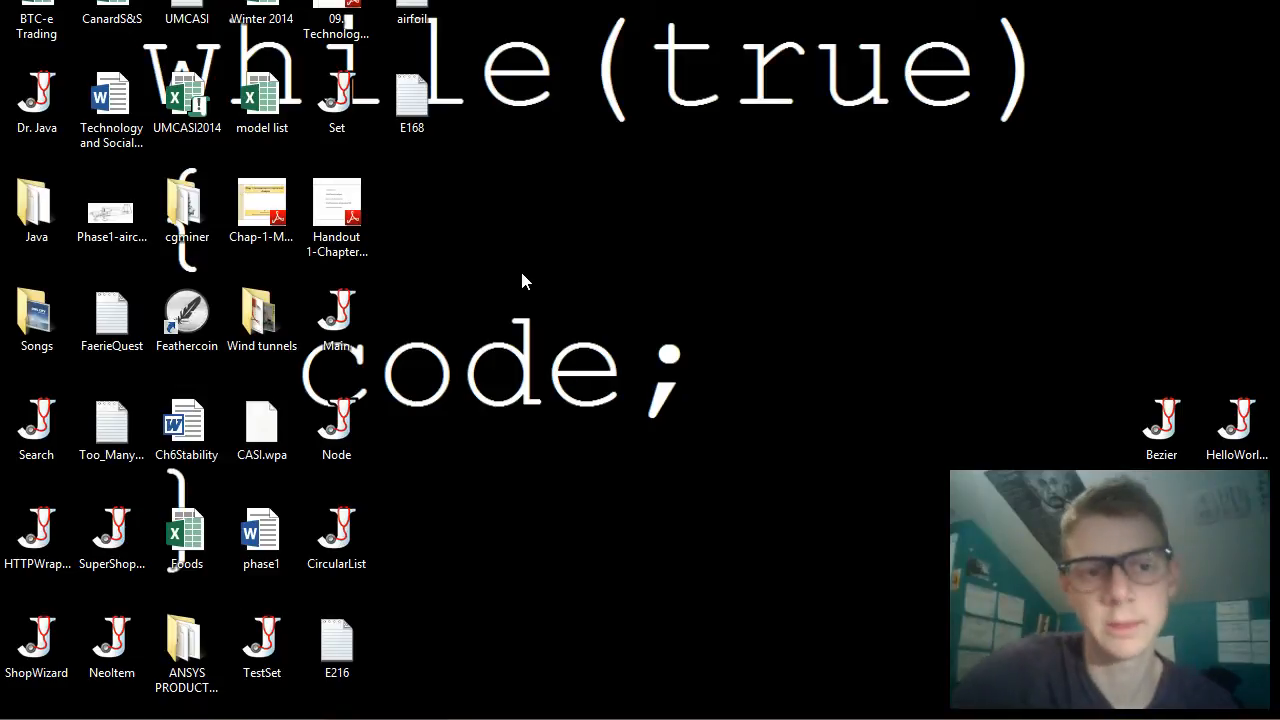
# Step: Switch to Chrome and open the airfoil database search on airfoiltools.com
pyautogui.moveTo(319, 718)
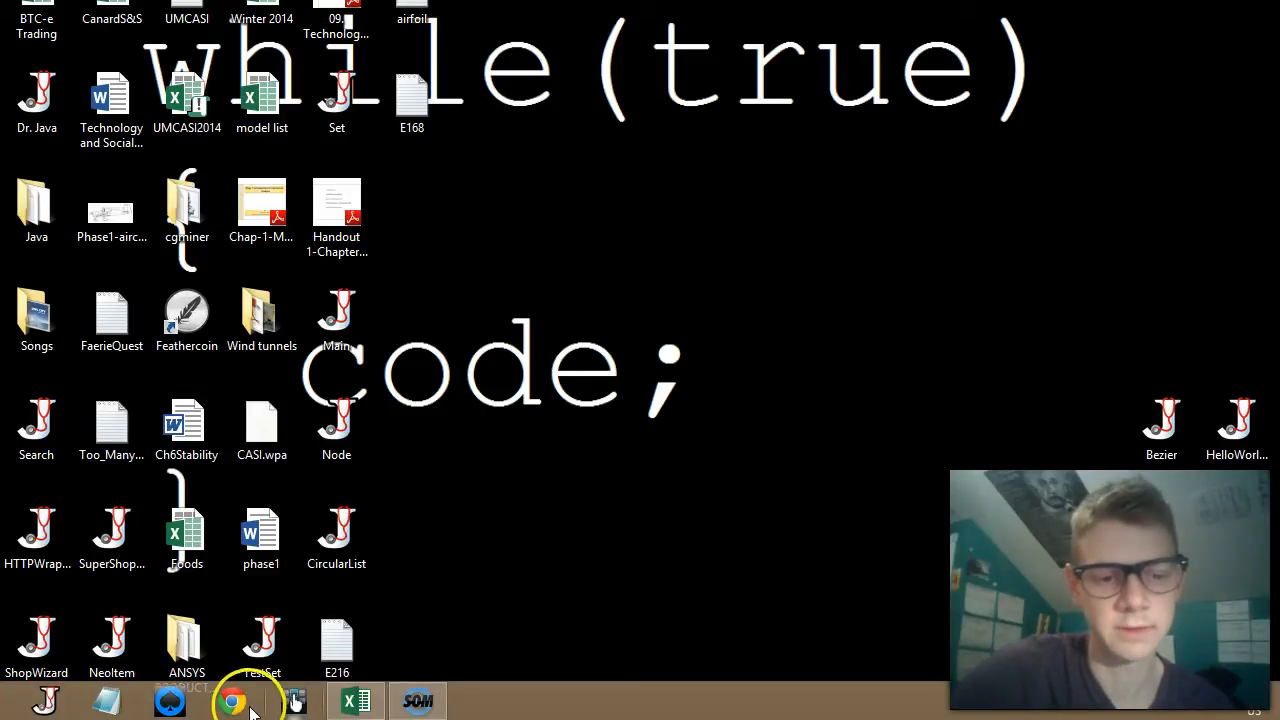
pyautogui.click(240, 703)
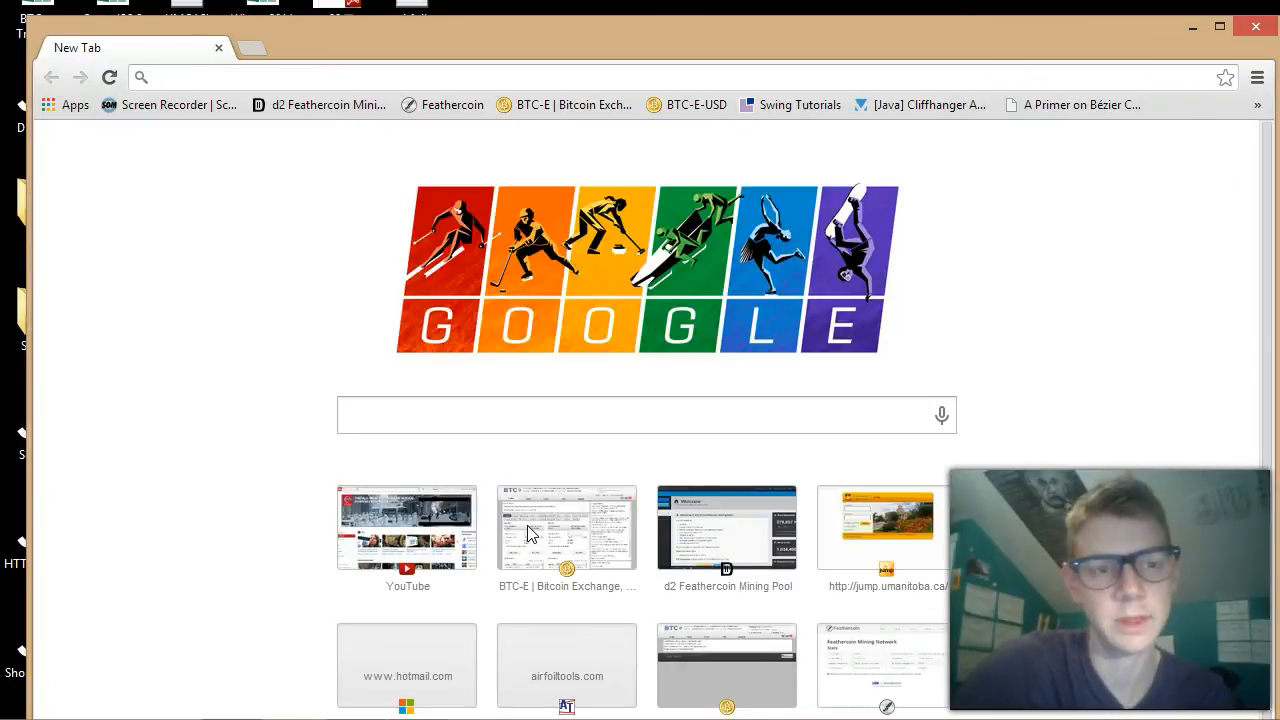
pyautogui.write('aif')
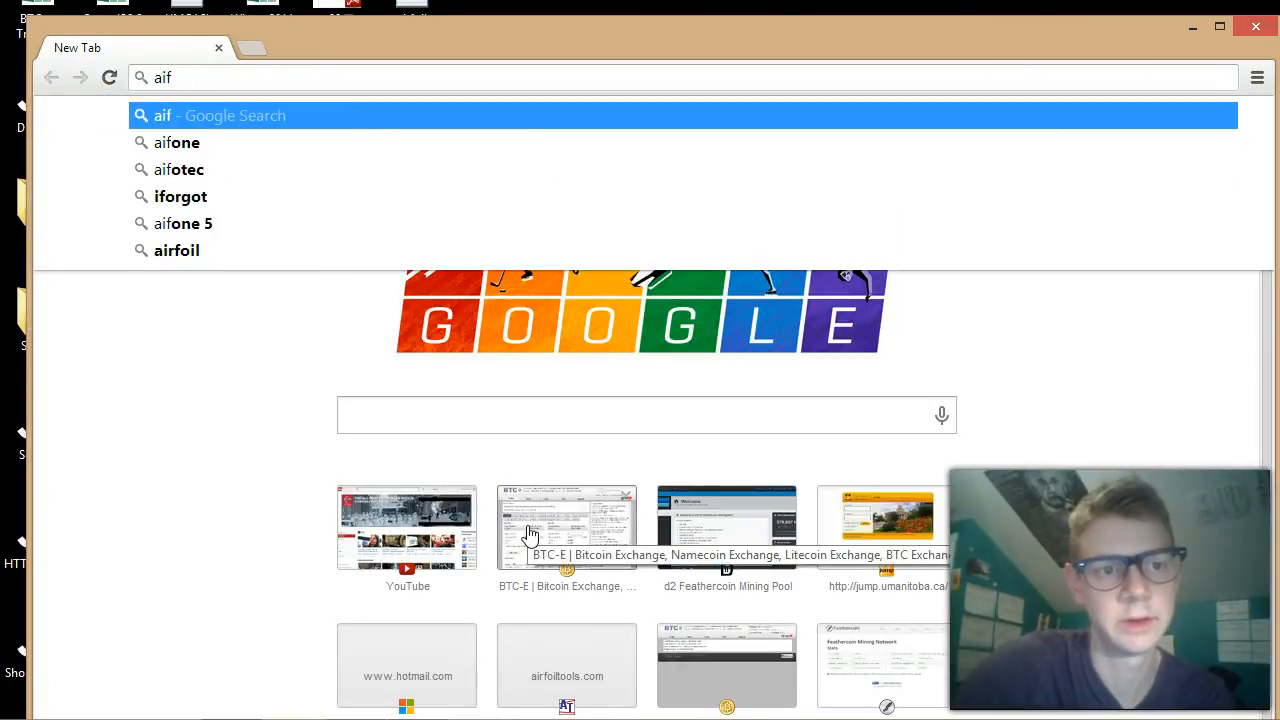
pyautogui.press('BackSpace')
pyautogui.write('rfoil')
pyautogui.press('Return')
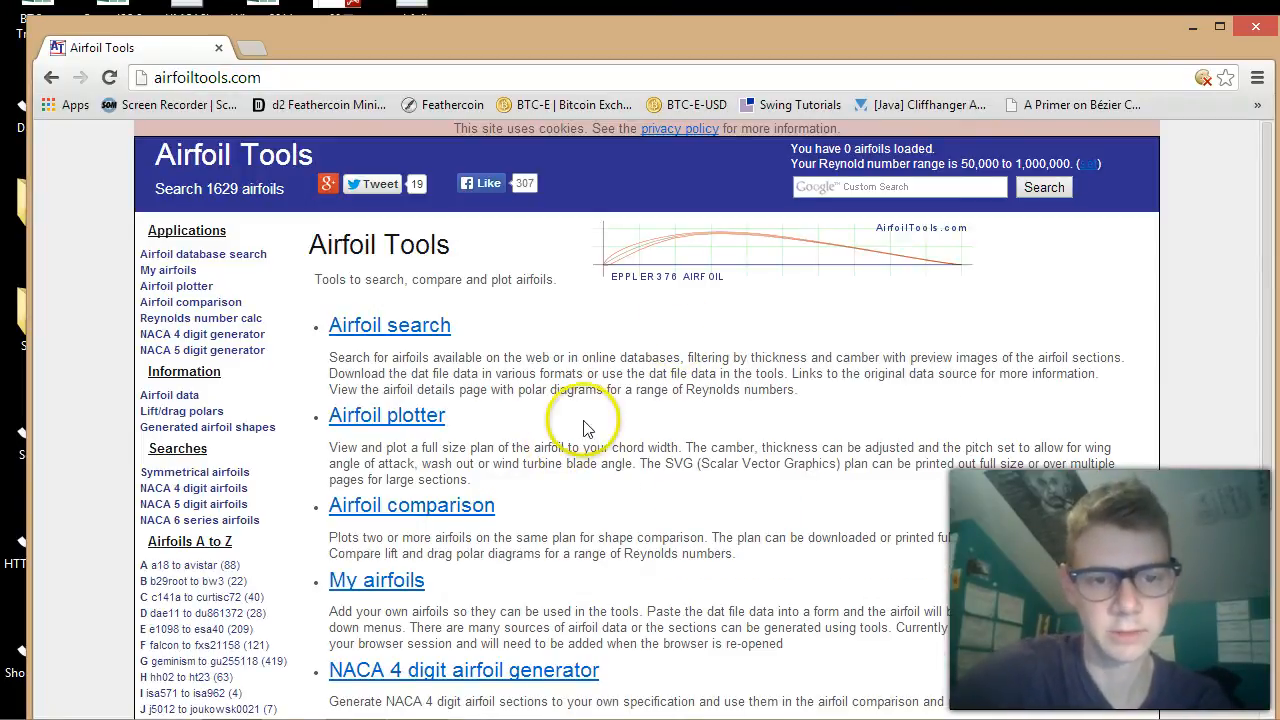
pyautogui.click(413, 328)
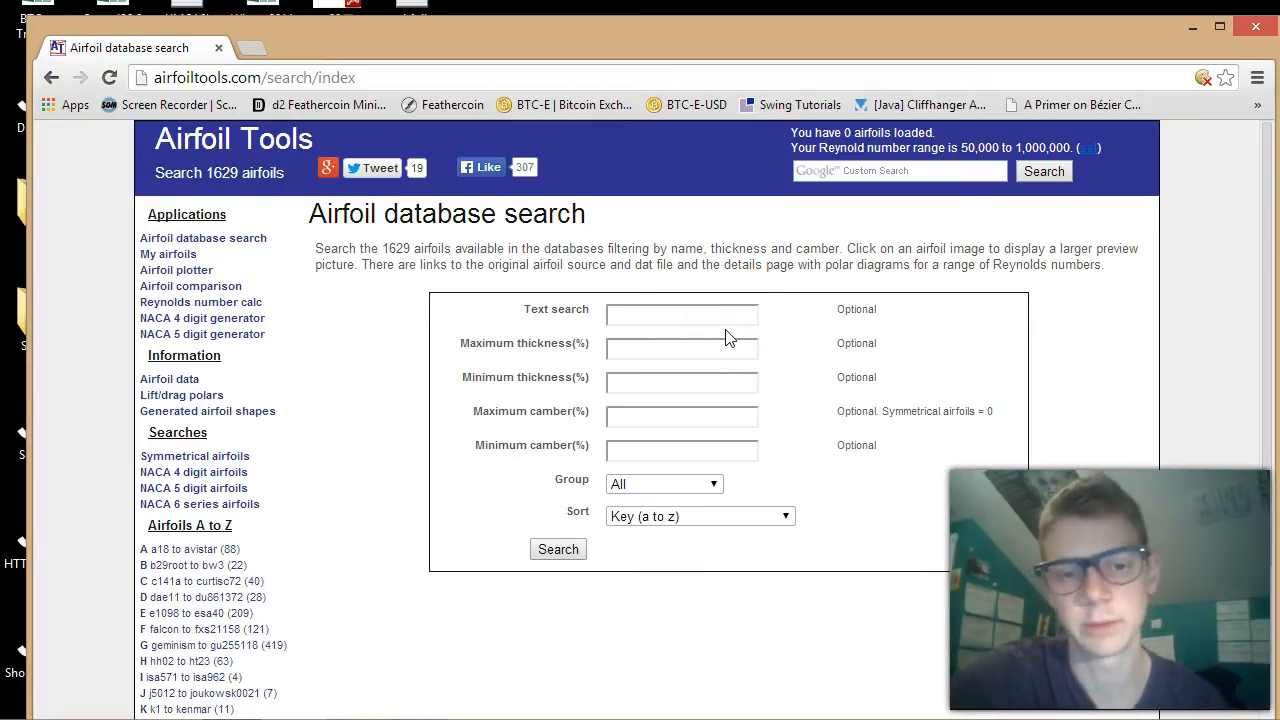
# Step: Review the search form's text and thickness filters and the available sort options
pyautogui.click(651, 317)
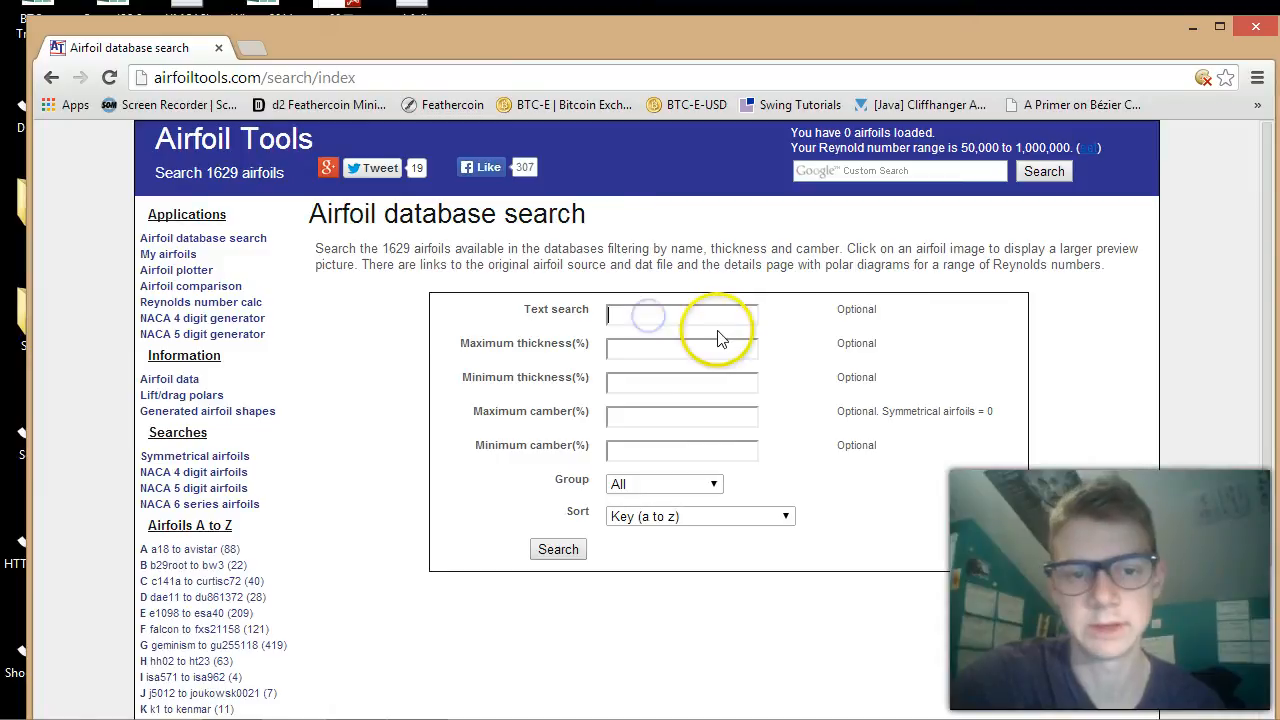
pyautogui.click(689, 347)
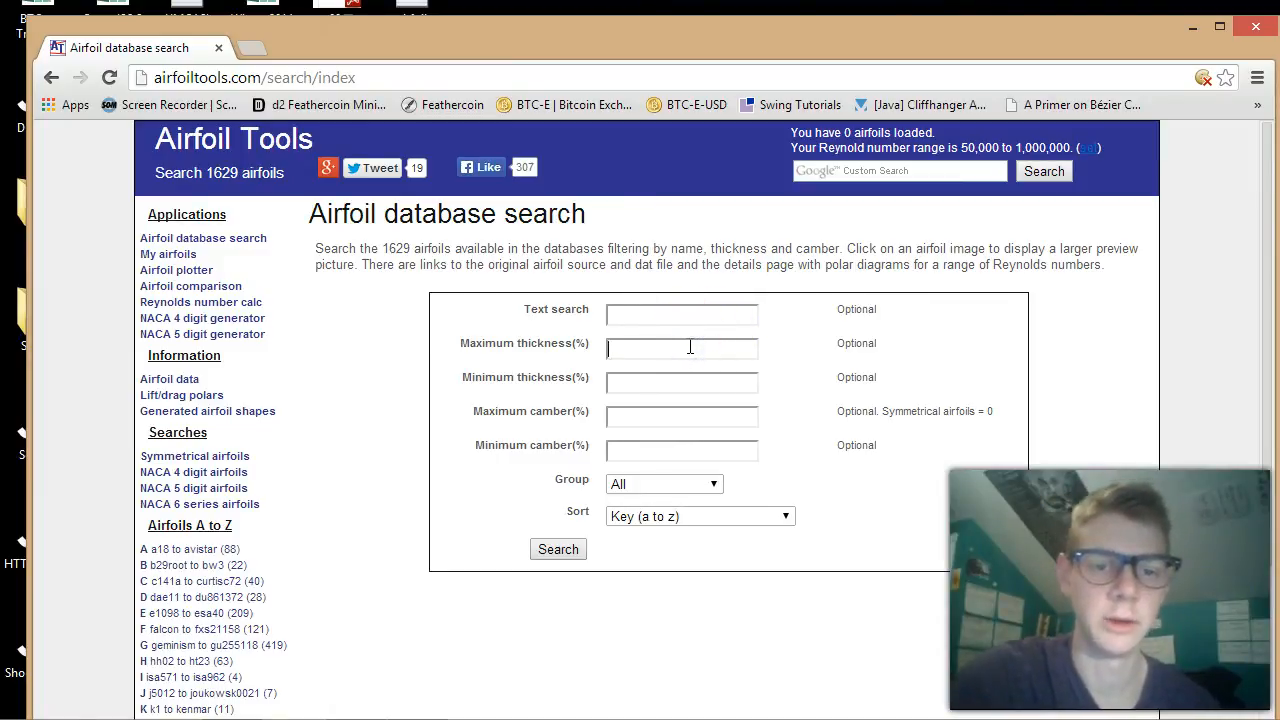
pyautogui.click(687, 372)
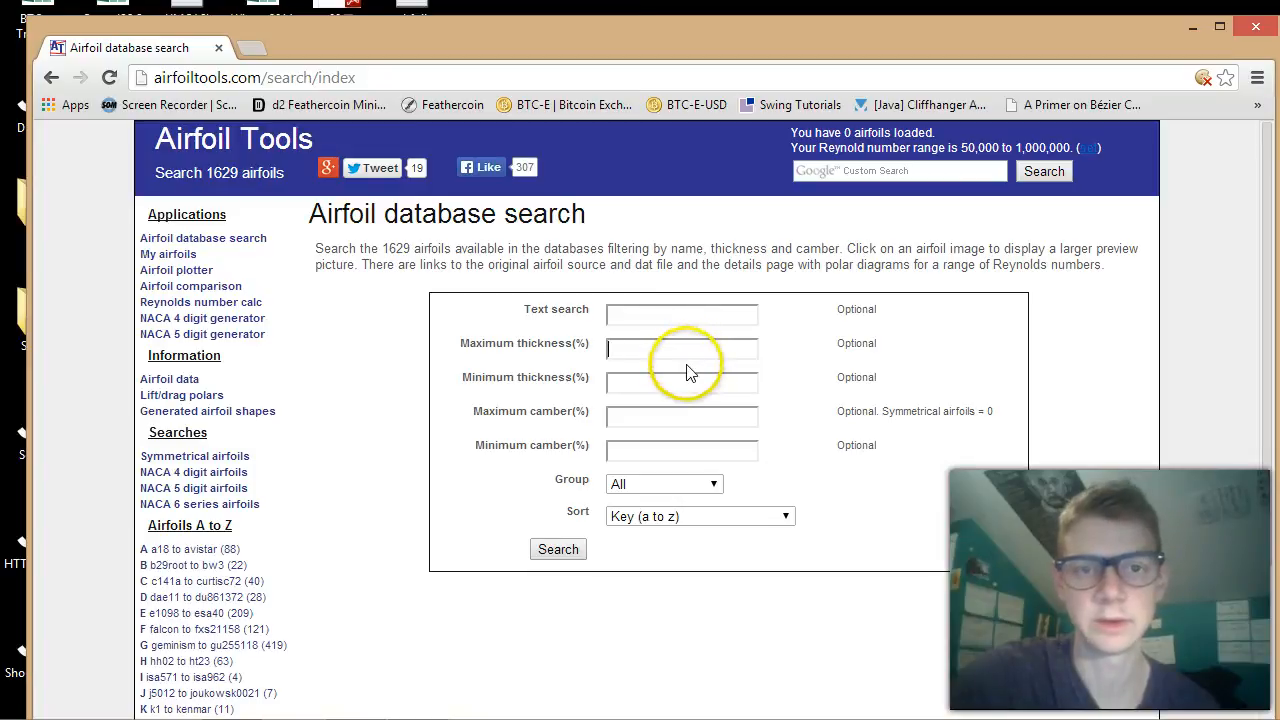
pyautogui.click(678, 381)
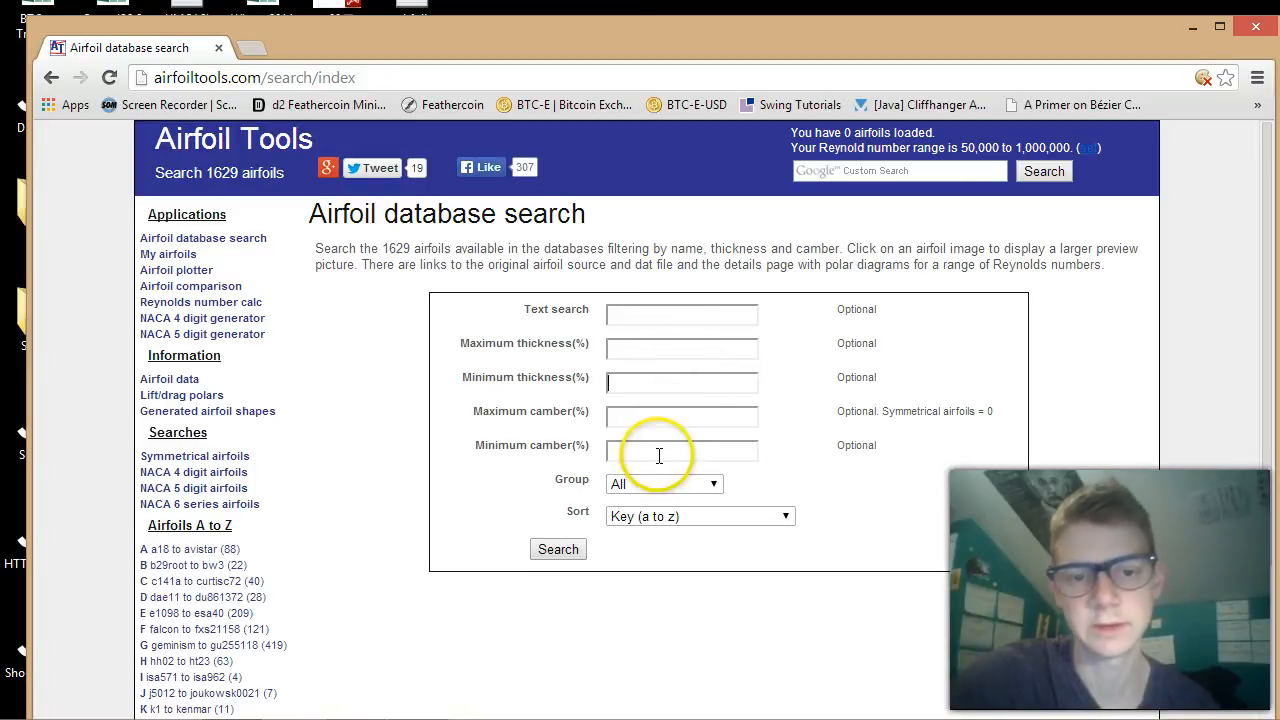
pyautogui.click(760, 515)
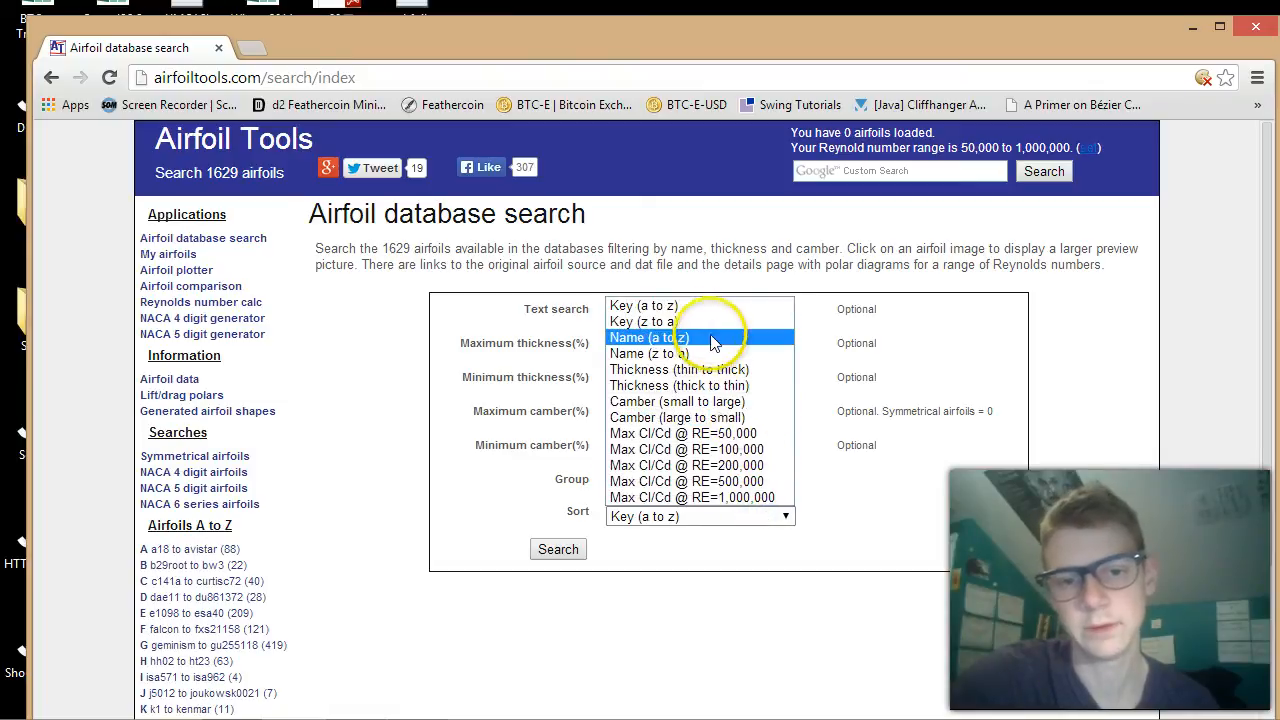
pyautogui.click(838, 478)
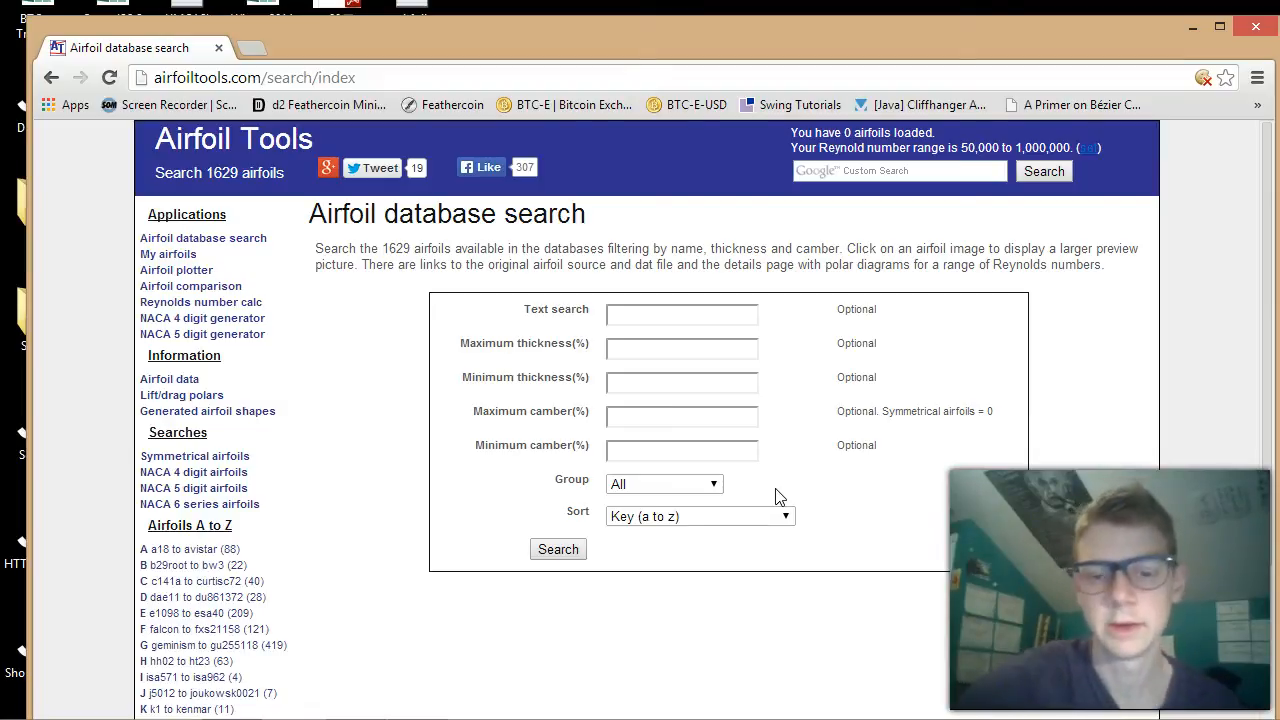
# Step: Search the database for symmetrical airfoils by setting the maximum camber to 0%
pyautogui.click(709, 419)
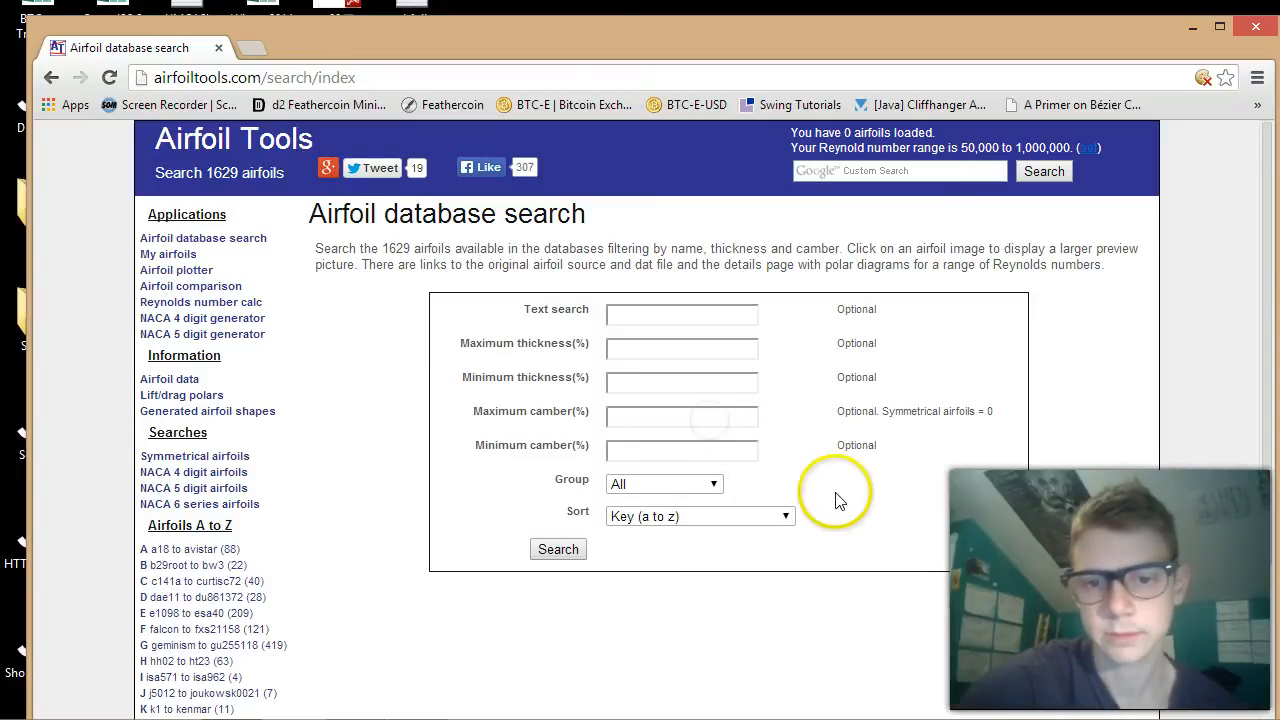
pyautogui.moveTo(882, 412); pyautogui.dragTo(1000, 414)
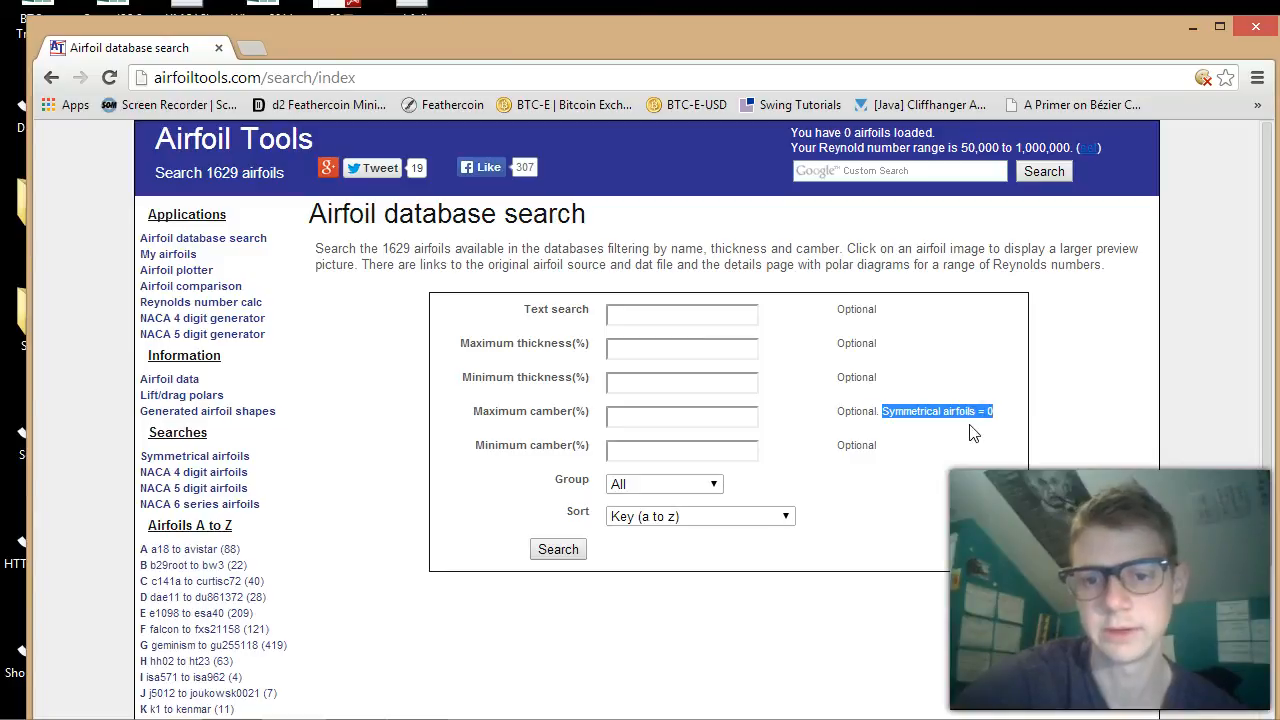
pyautogui.click(726, 417)
pyautogui.write('0')
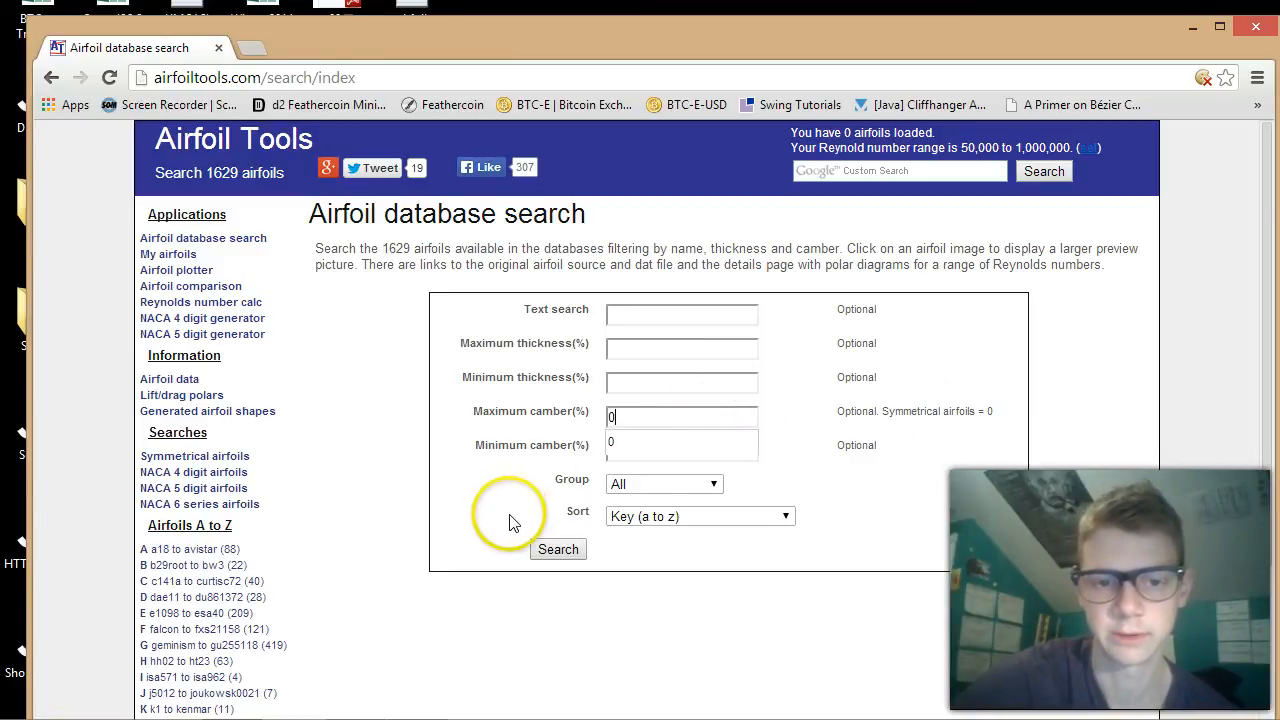
pyautogui.click(558, 549)
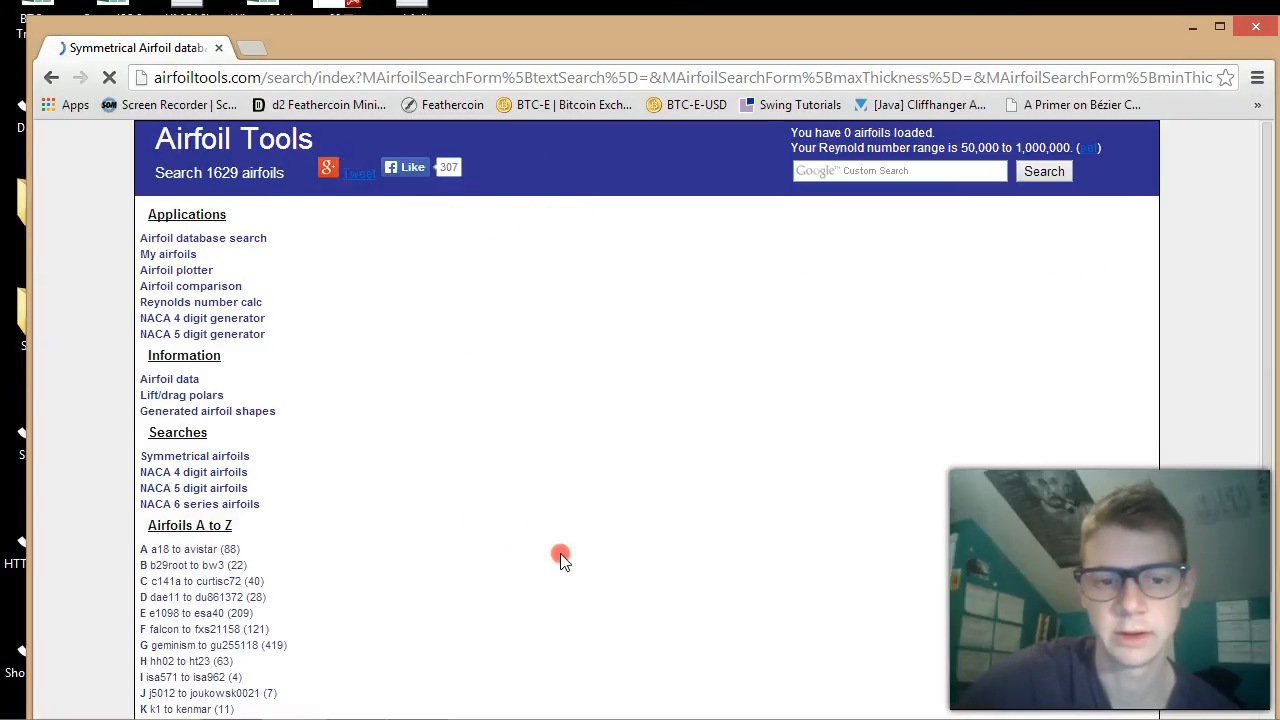
pyautogui.rightClick(562, 554)
pyautogui.click(366, 480)
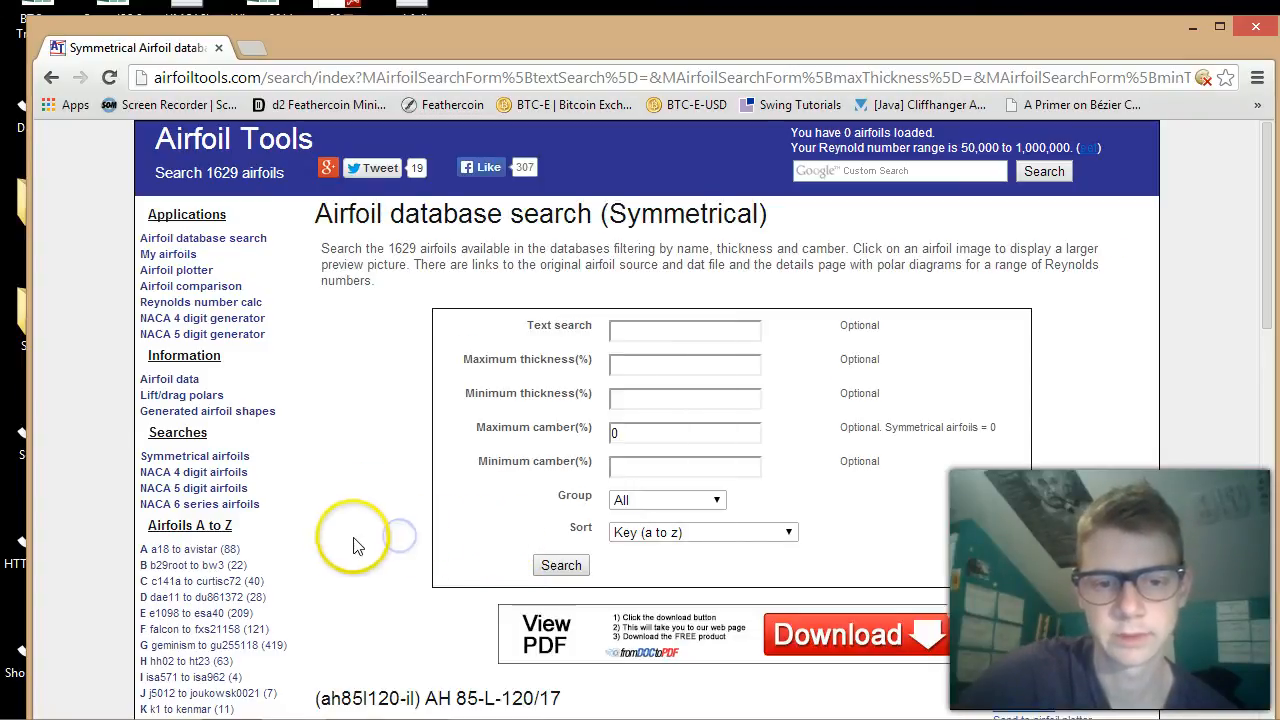
# Step: Browse the symmetrical airfoil results and preview the enlarged EPPLER 297 profile
pyautogui.scroll(-3, 343, 537)
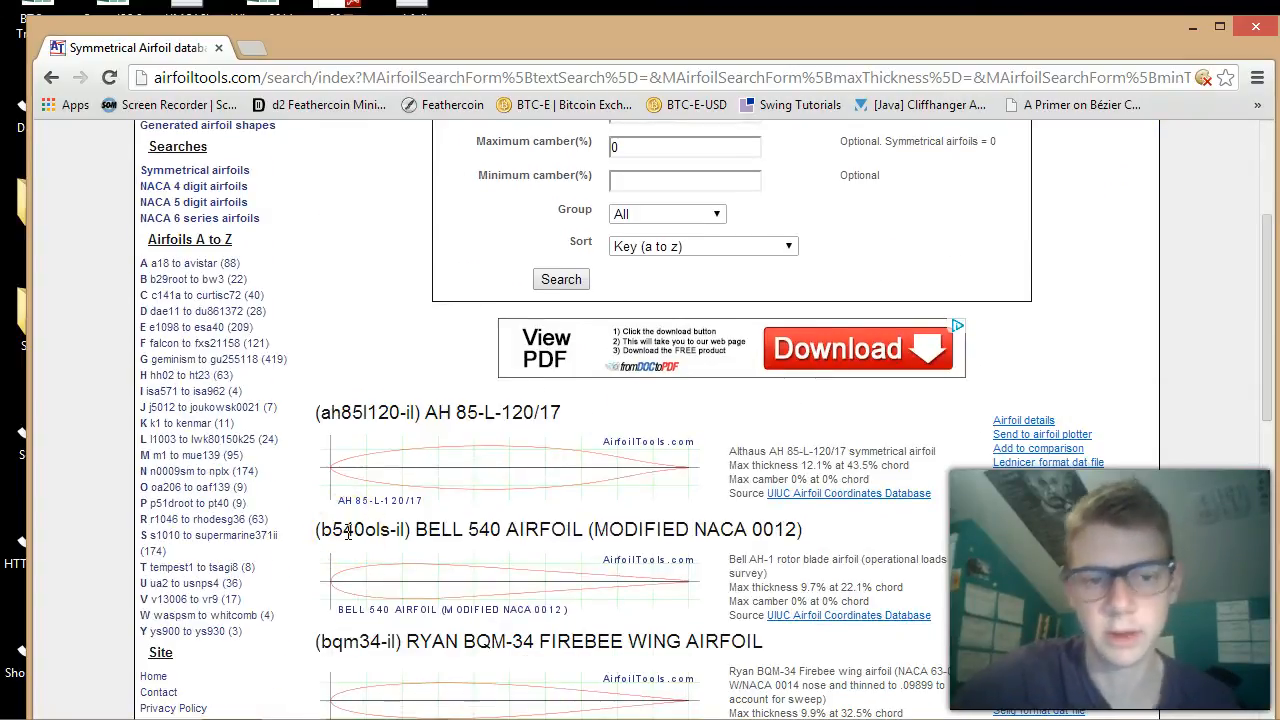
pyautogui.scroll(-6, 347, 535)
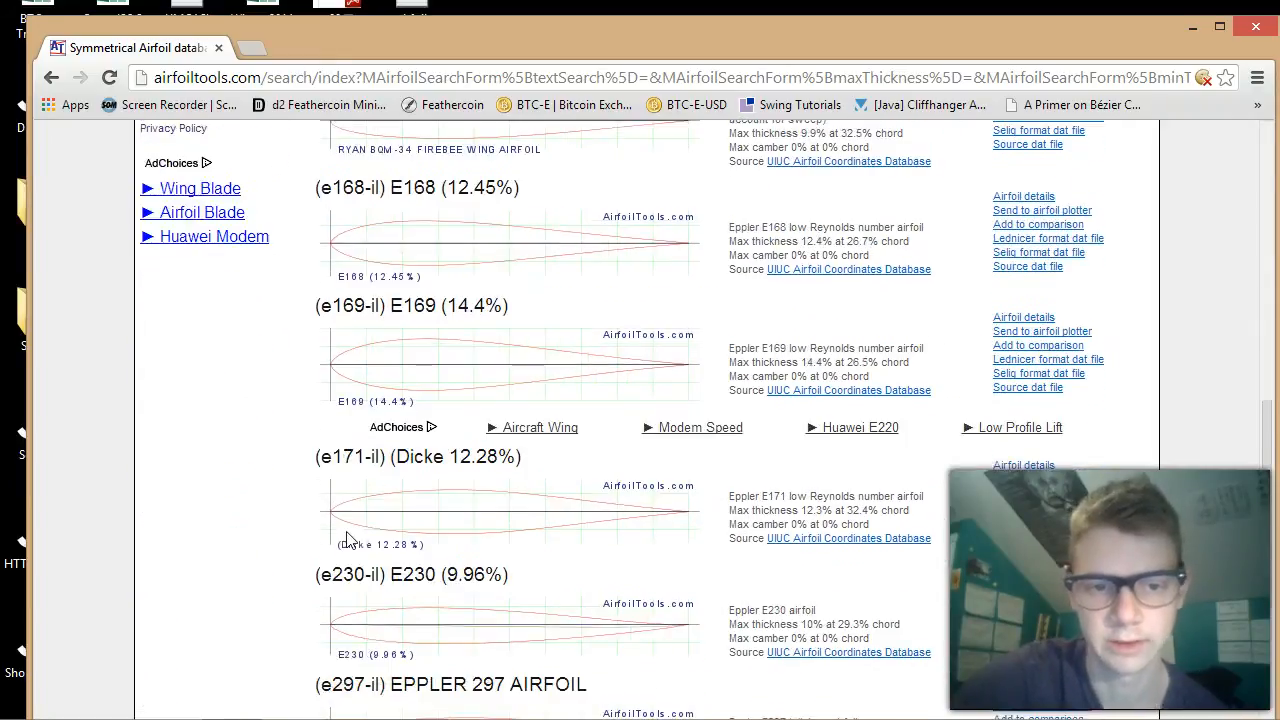
pyautogui.scroll(-5, 347, 535)
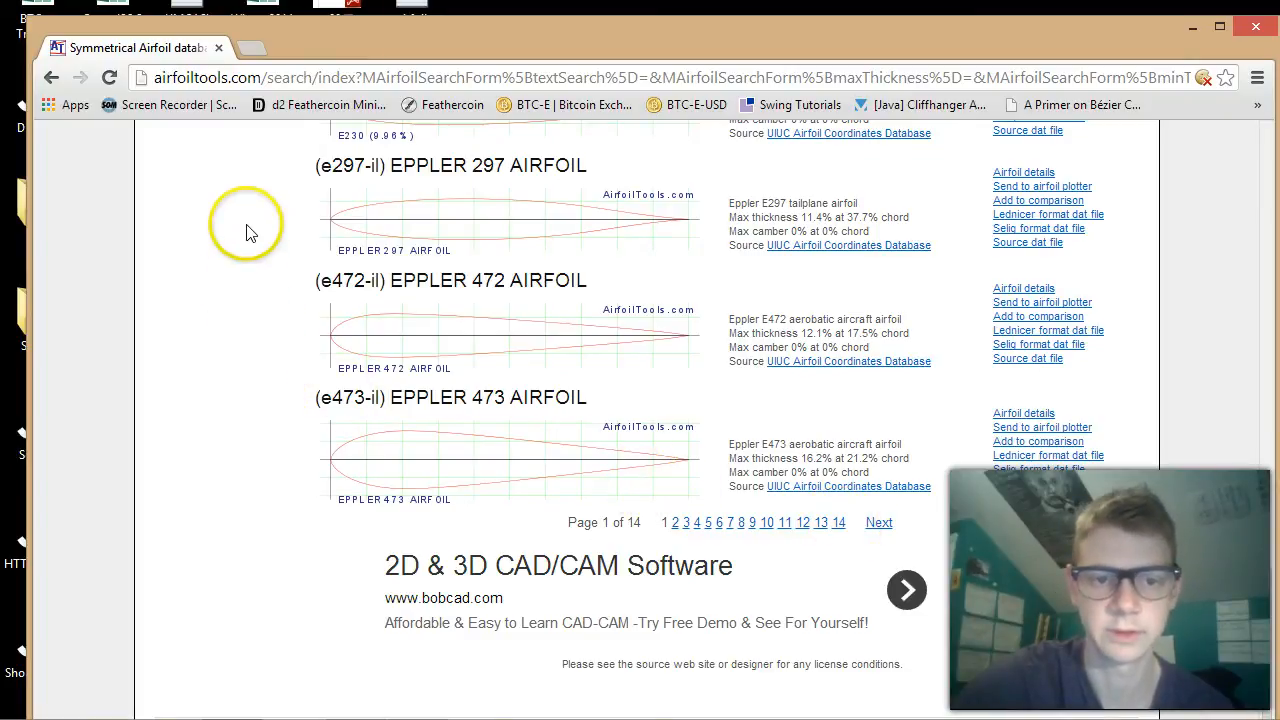
pyautogui.scroll(2, 250, 232)
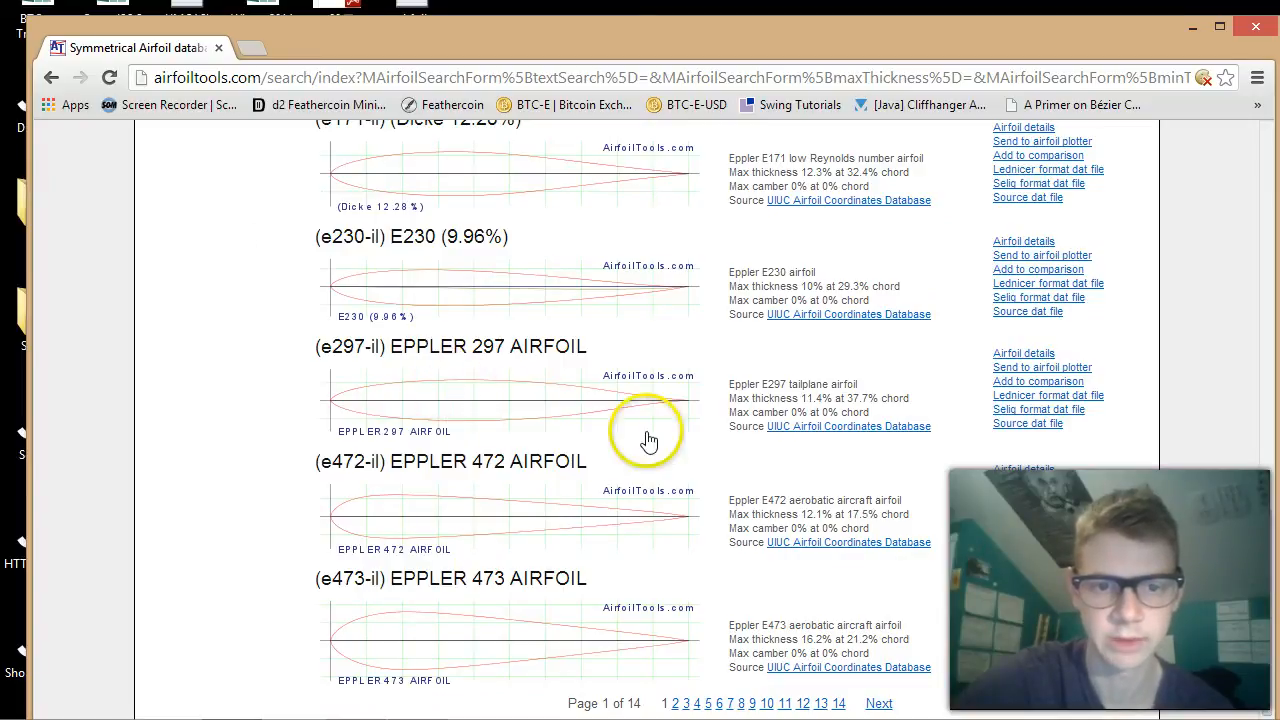
pyautogui.click(502, 400)
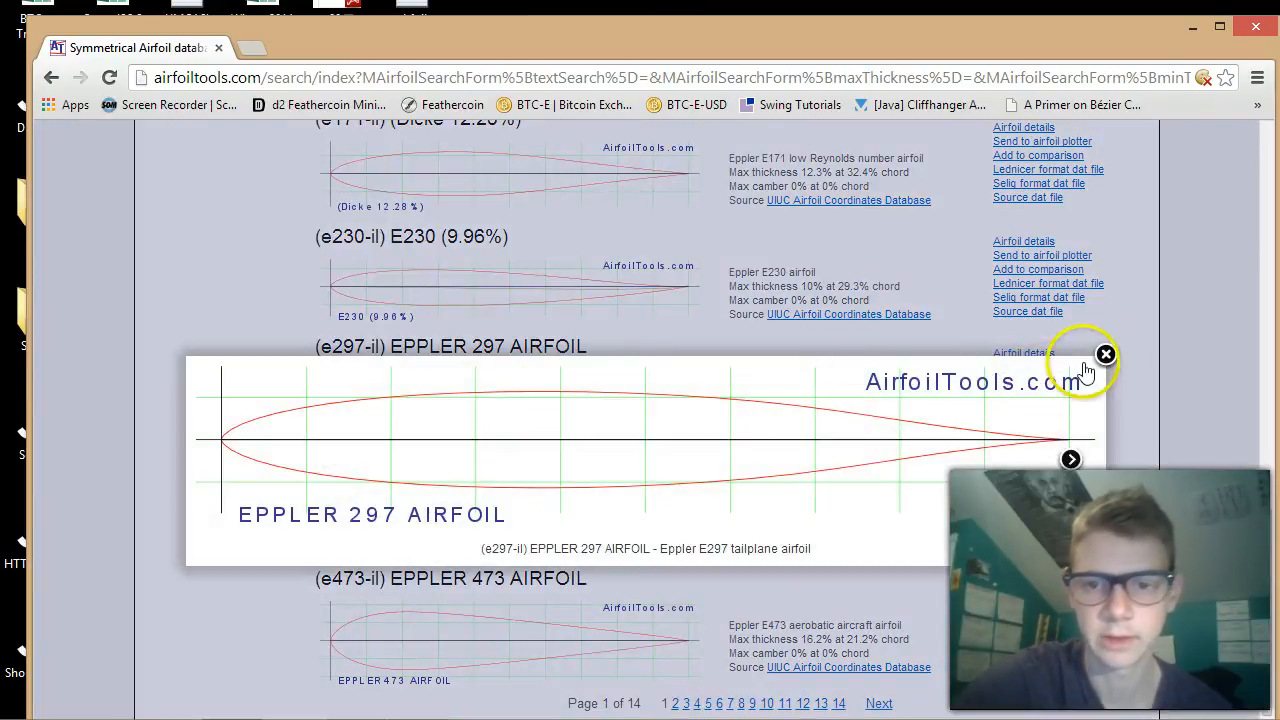
pyautogui.click(1106, 354)
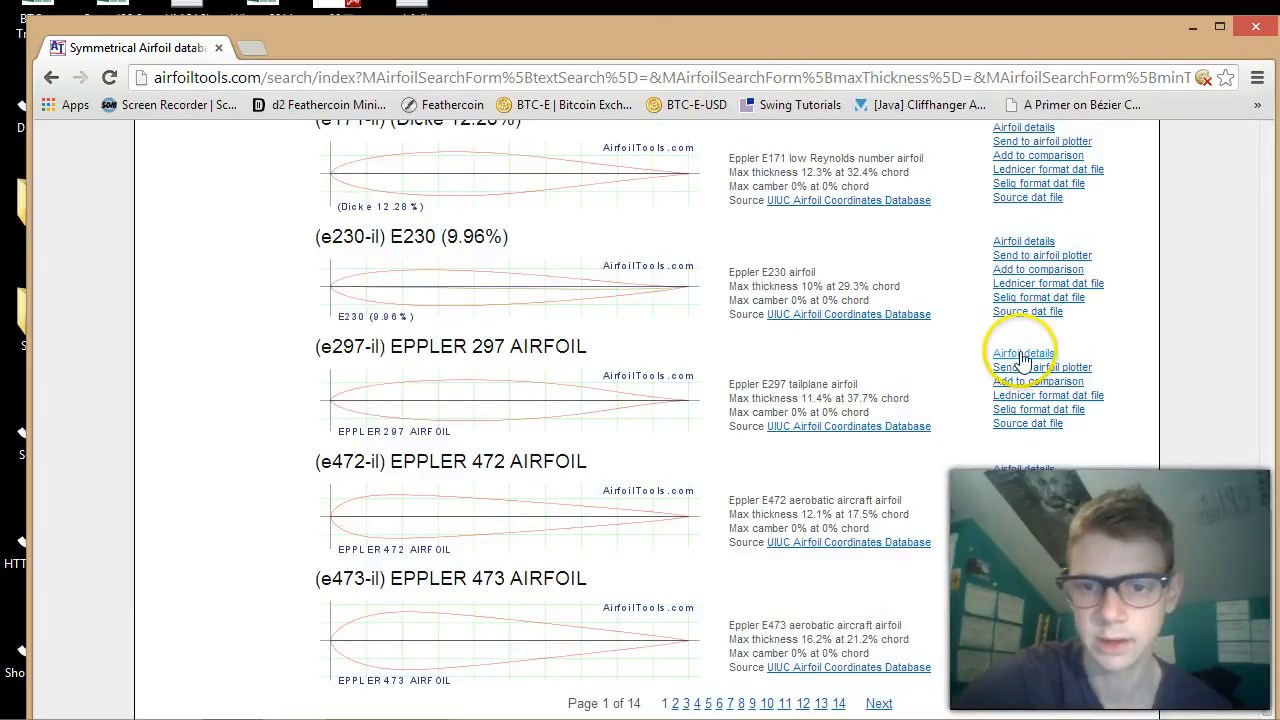
# Step: Open the EPPLER 297 airfoil's details page and review its thickness and camber data
pyautogui.click(1023, 356)
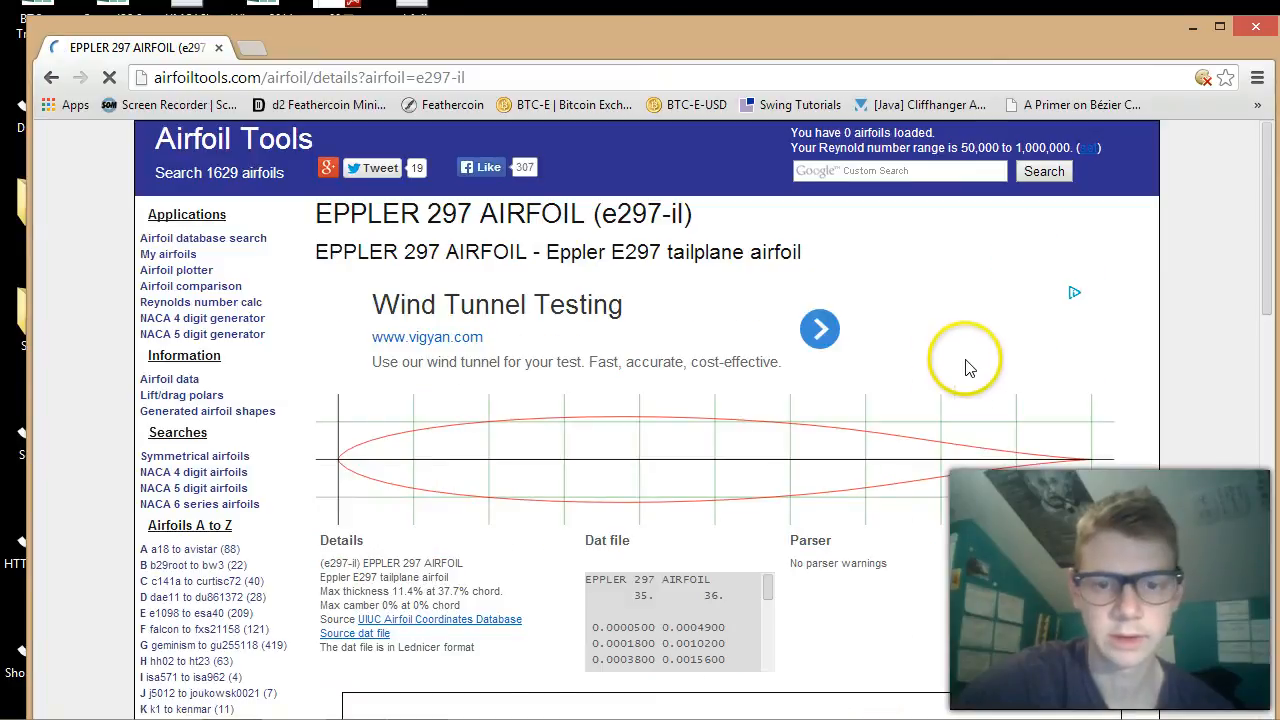
pyautogui.scroll(-1, 990, 360)
pyautogui.scroll(-1, 990, 363)
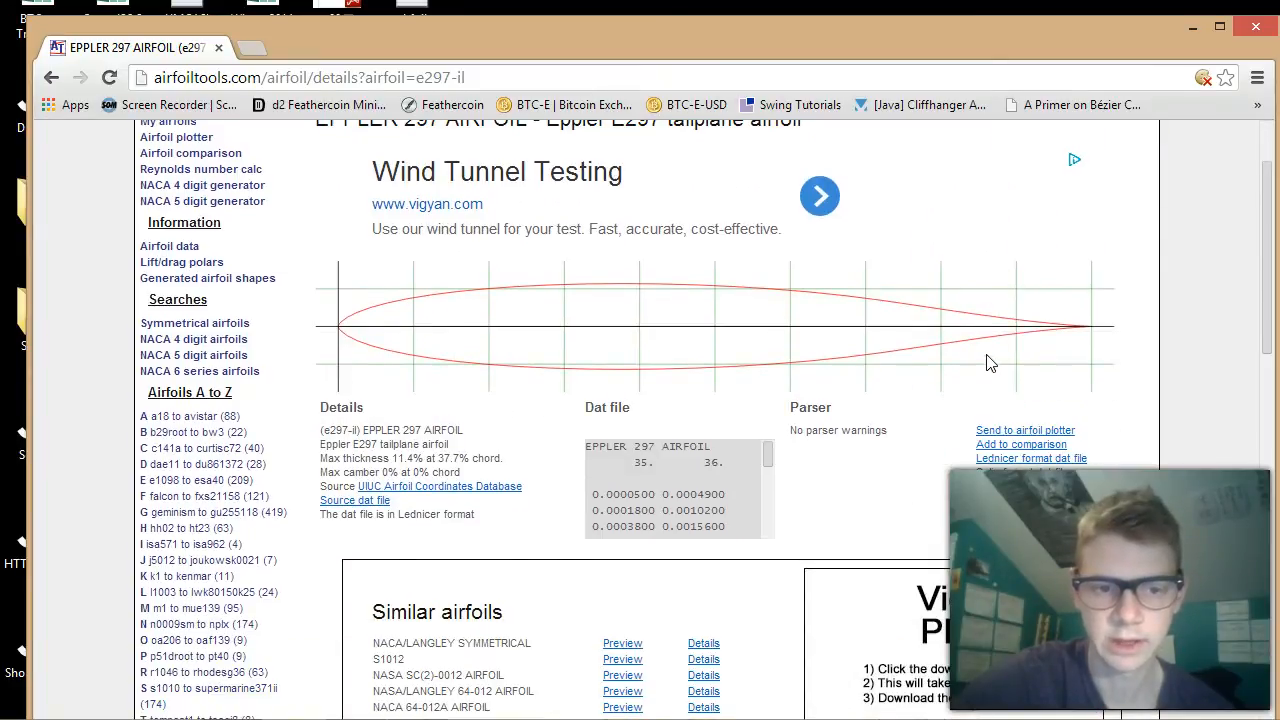
pyautogui.doubleClick(388, 472)
pyautogui.click(421, 466)
pyautogui.scroll(-2, 421, 462)
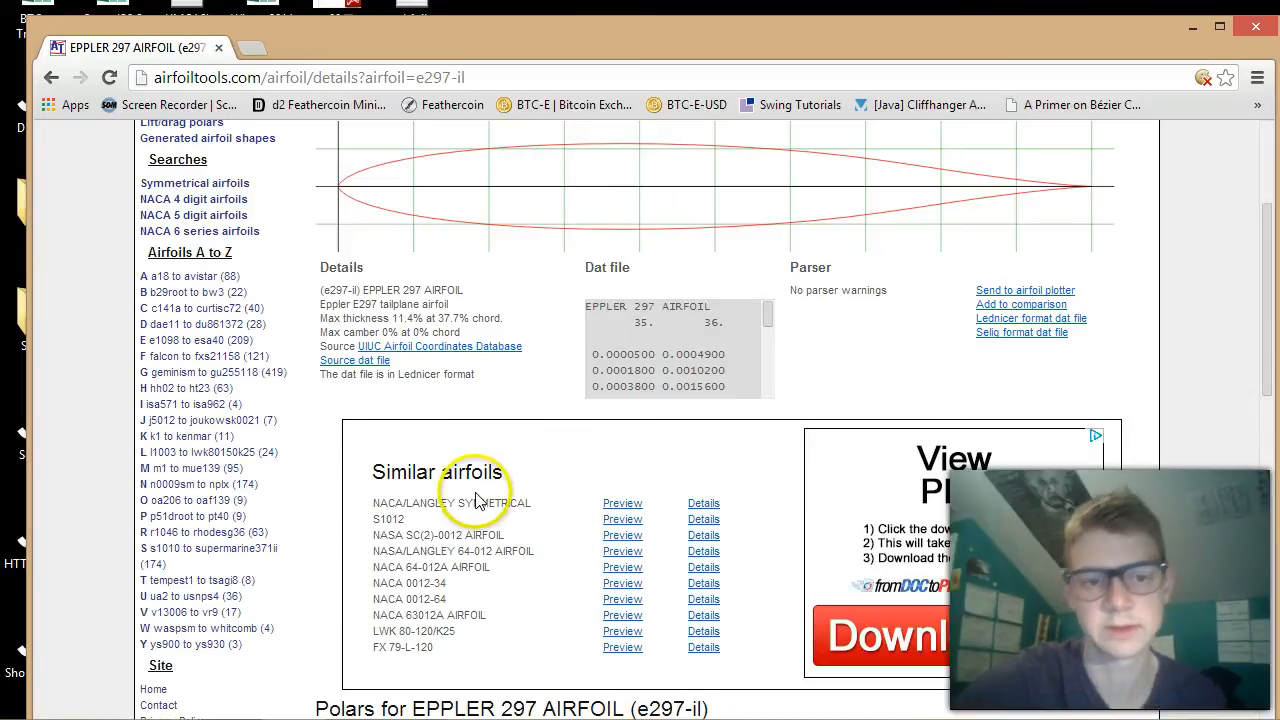
# Step: Preview the similar airfoils NACA/LANGLEY SYMMETRICAL and NACA 0012-64, closing each preview
pyautogui.click(616, 505)
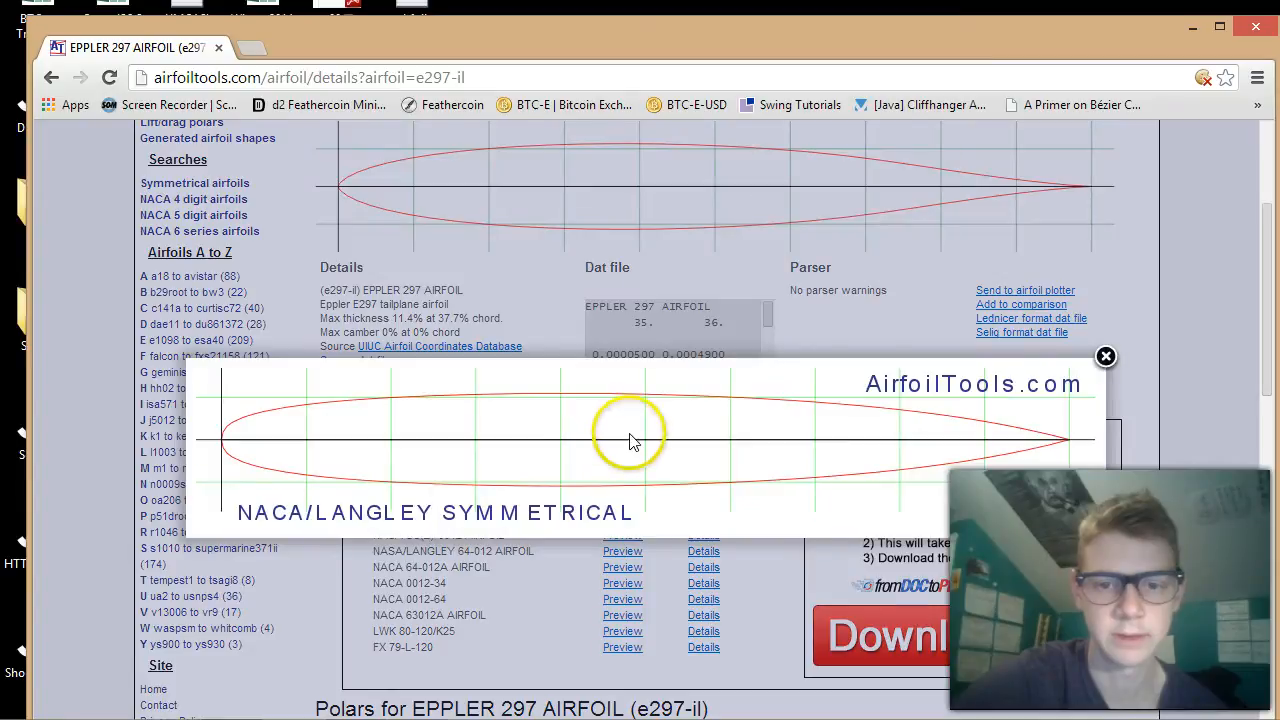
pyautogui.click(1106, 356)
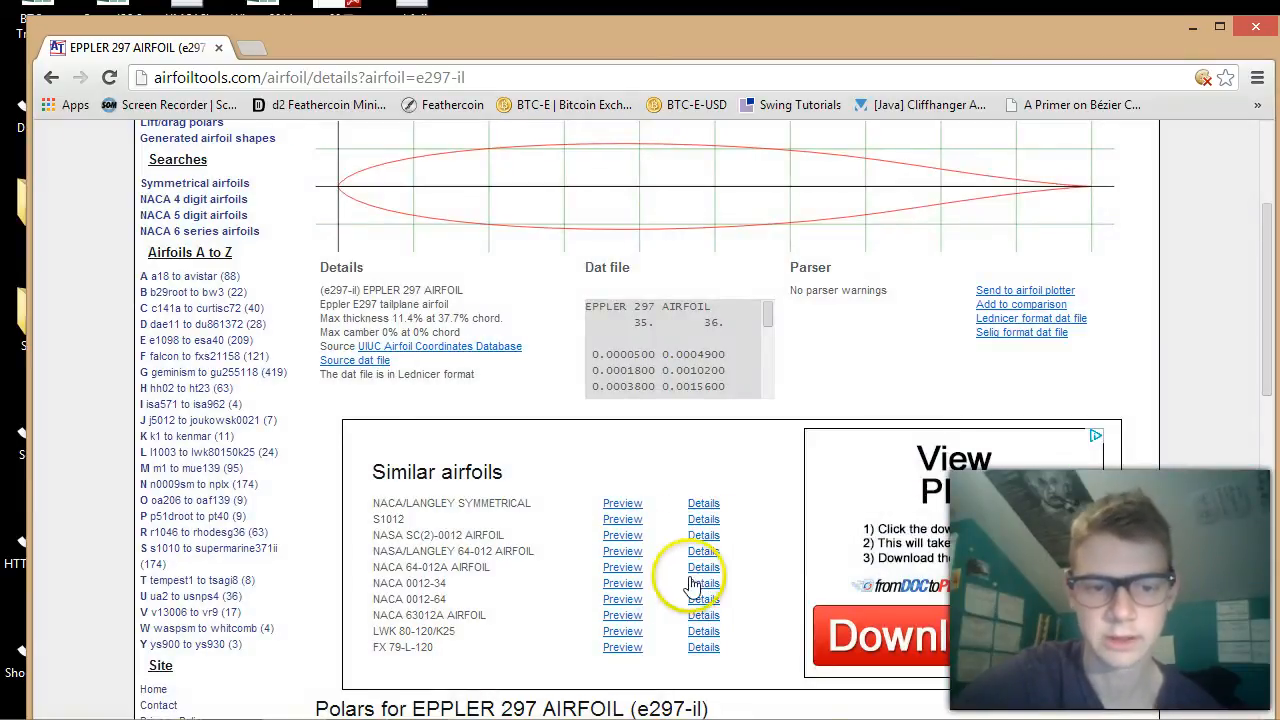
pyautogui.click(621, 601)
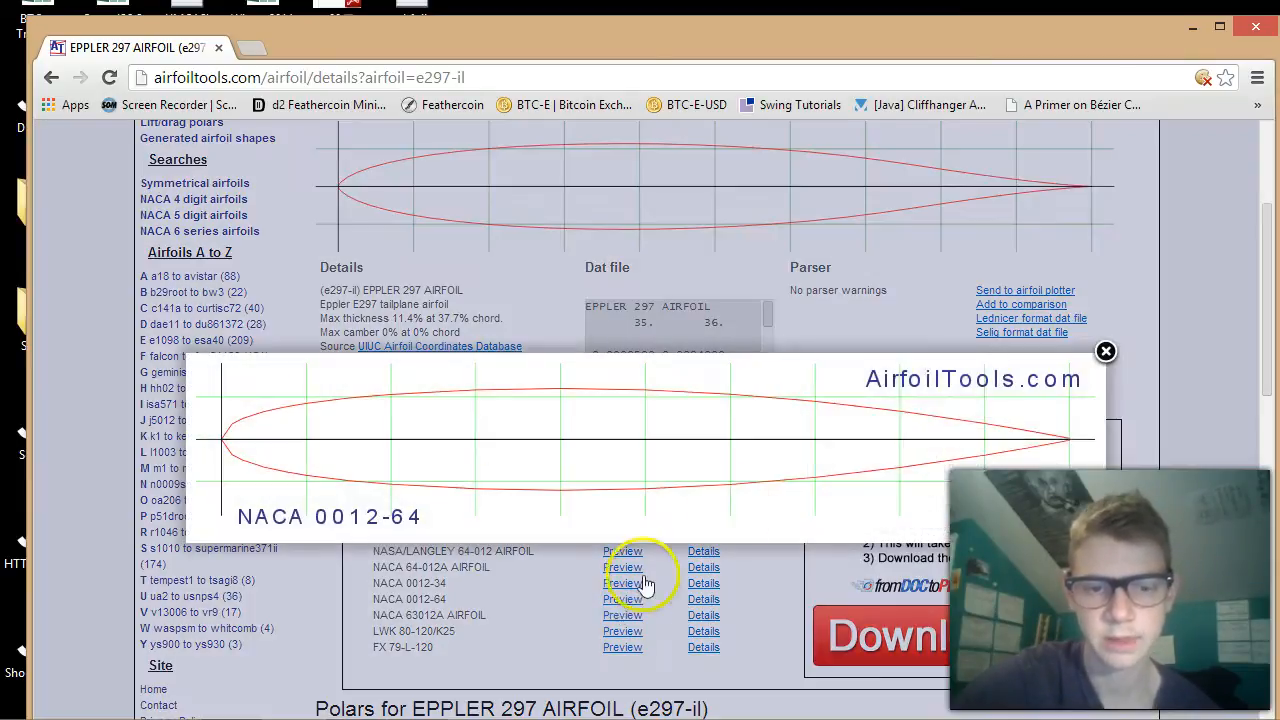
pyautogui.click(1105, 353)
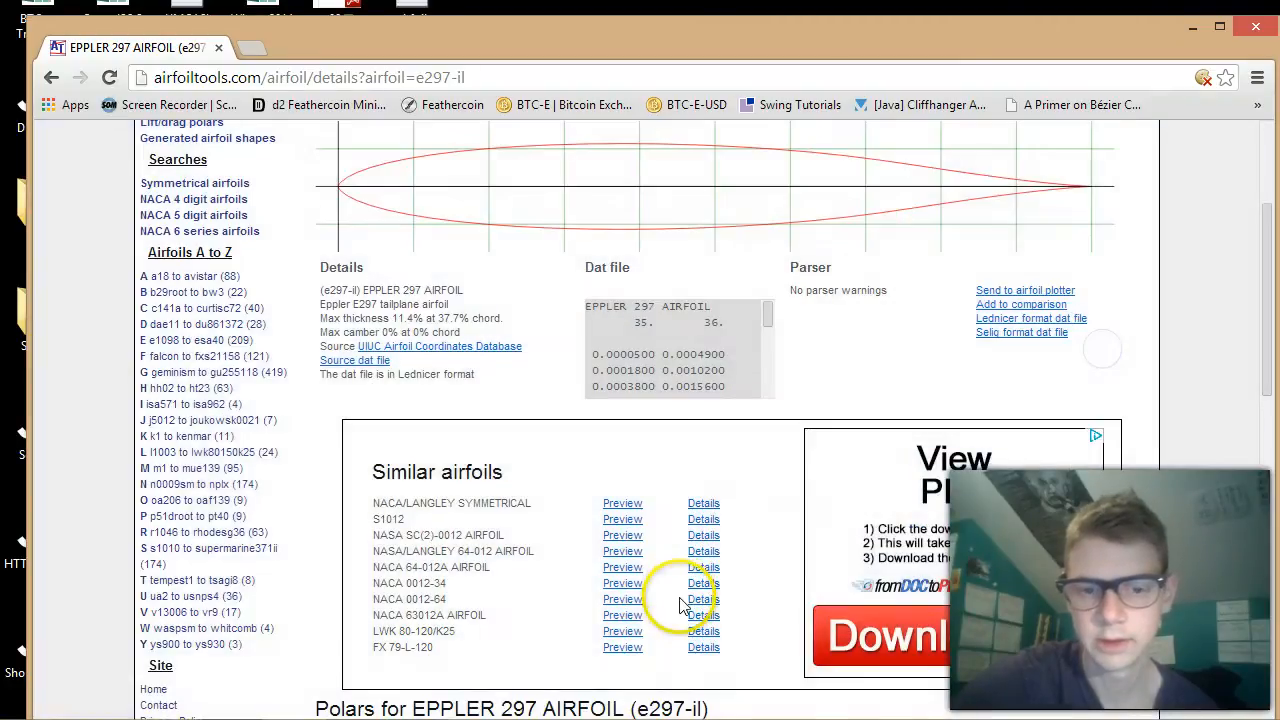
# Step: Examine the EPPLER 297 polar table and its Cl/Cd, Cl/alpha, Cm/alpha and Cd/alpha plots
pyautogui.scroll(-4, 674, 594)
pyautogui.scroll(-5, 678, 603)
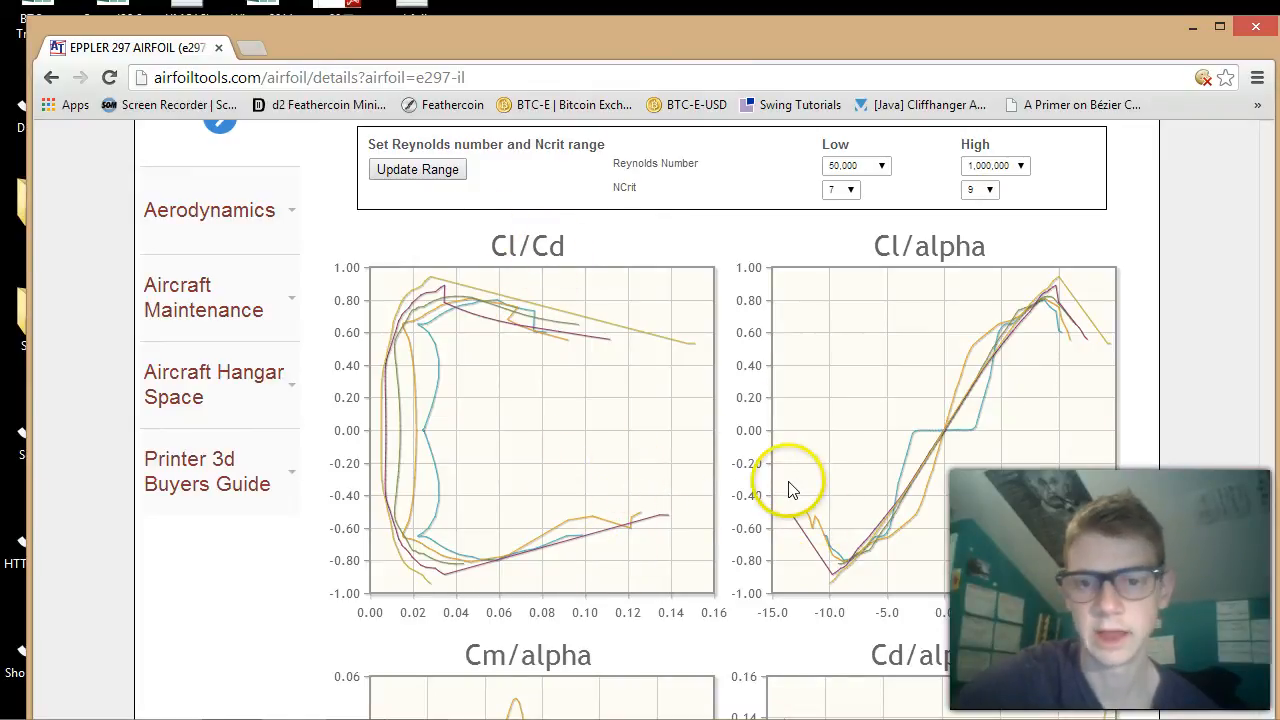
pyautogui.scroll(-4, 565, 470)
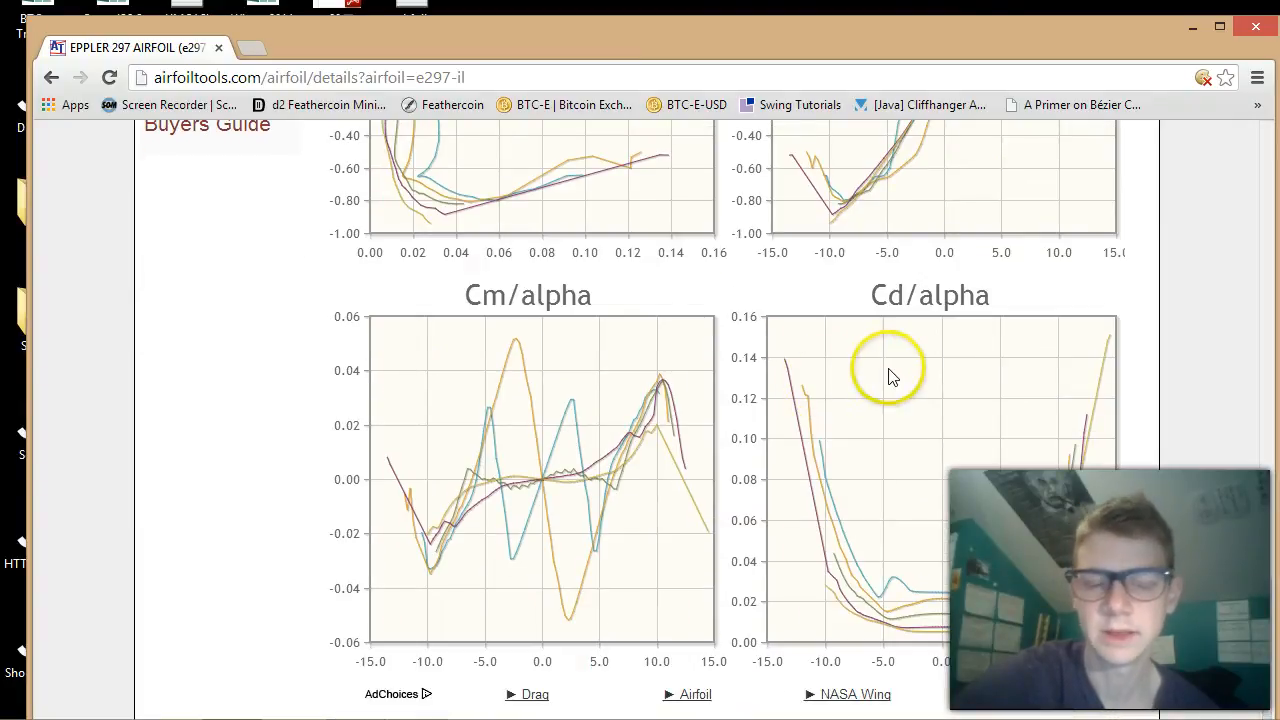
pyautogui.scroll(3, 893, 379)
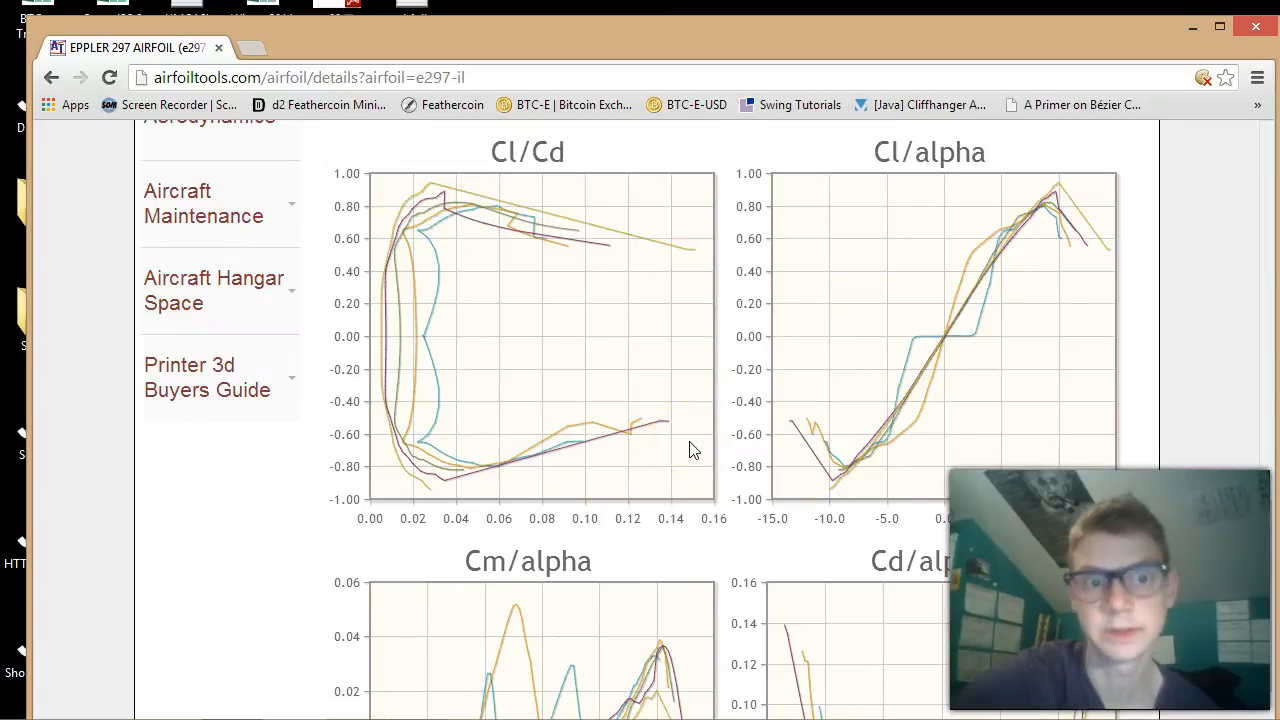
pyautogui.scroll(3, 693, 450)
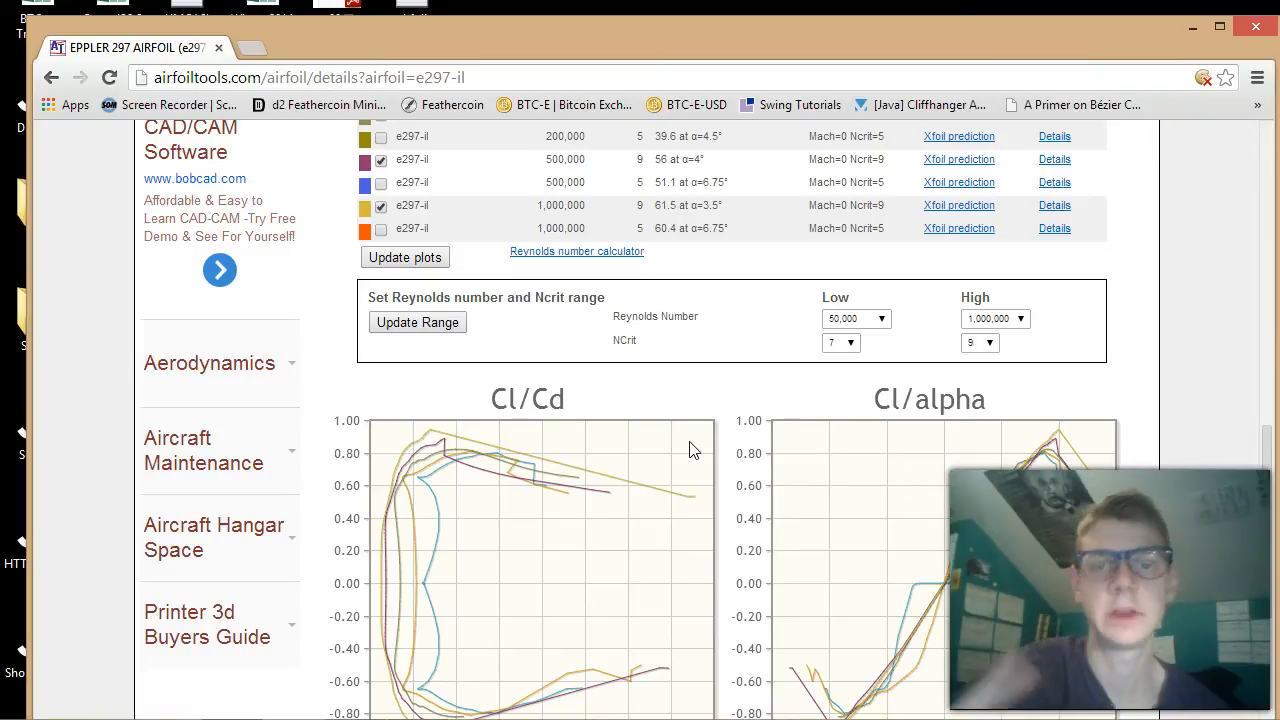
pyautogui.scroll(5, 693, 450)
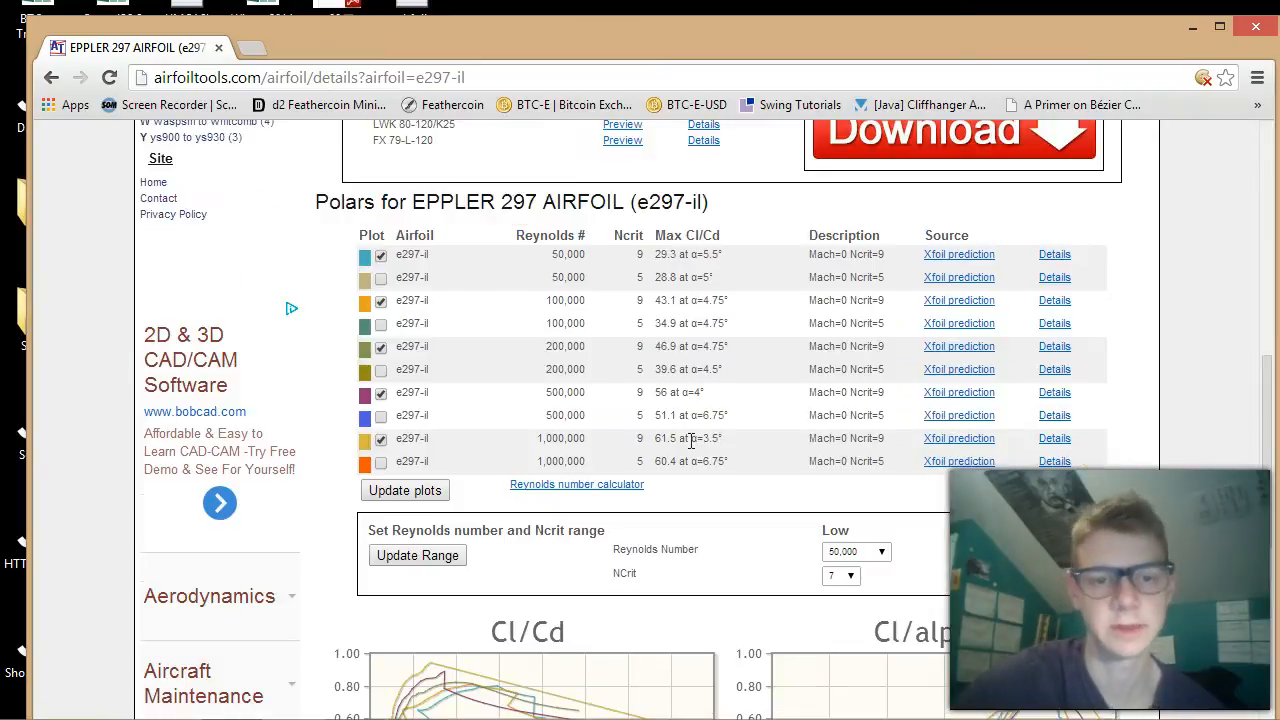
pyautogui.scroll(-6, 690, 437)
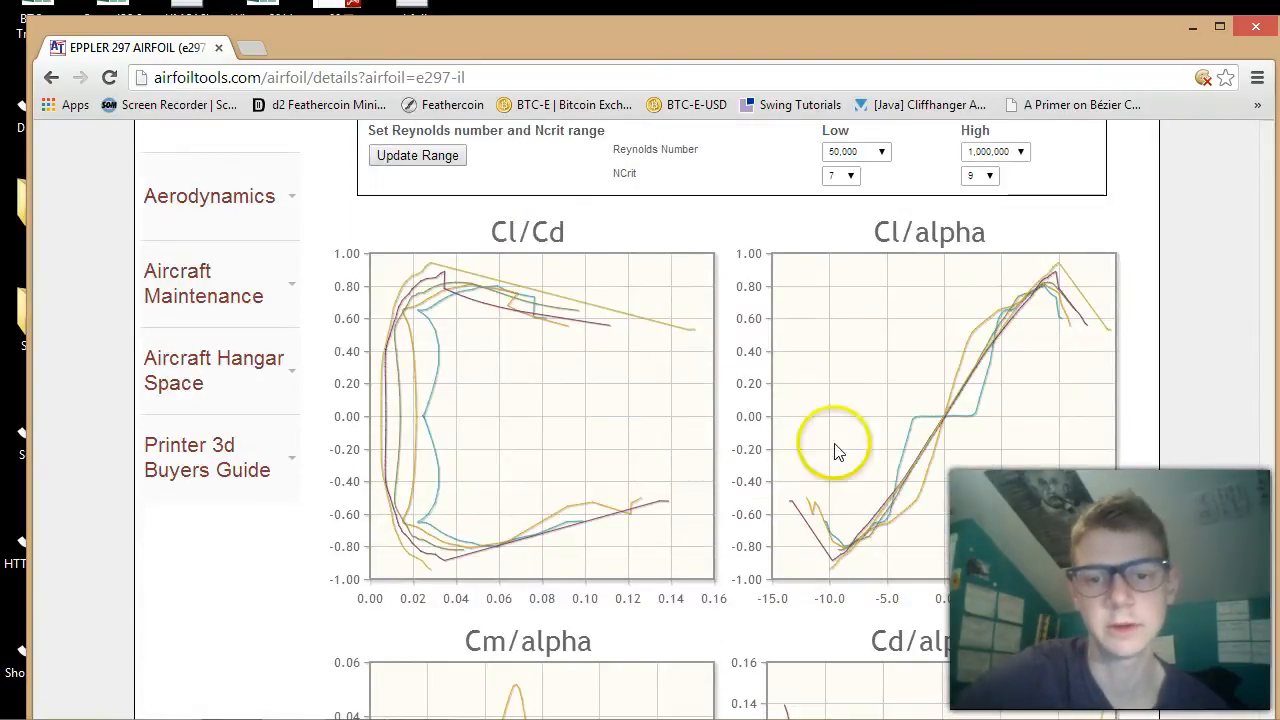
# Step: Review the EPPLER 297's lift, moment and drag curves across the four polar plots
pyautogui.scroll(1, 794, 386)
pyautogui.scroll(-2, 794, 386)
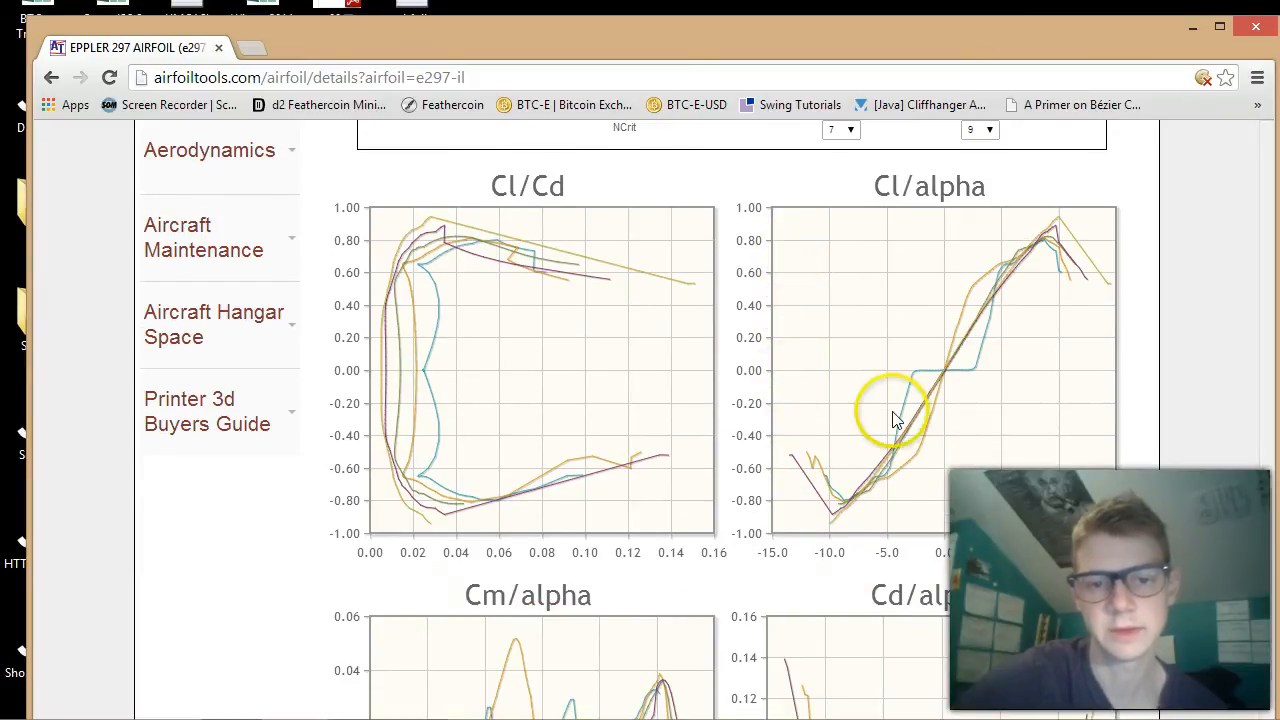
pyautogui.scroll(-3, 895, 418)
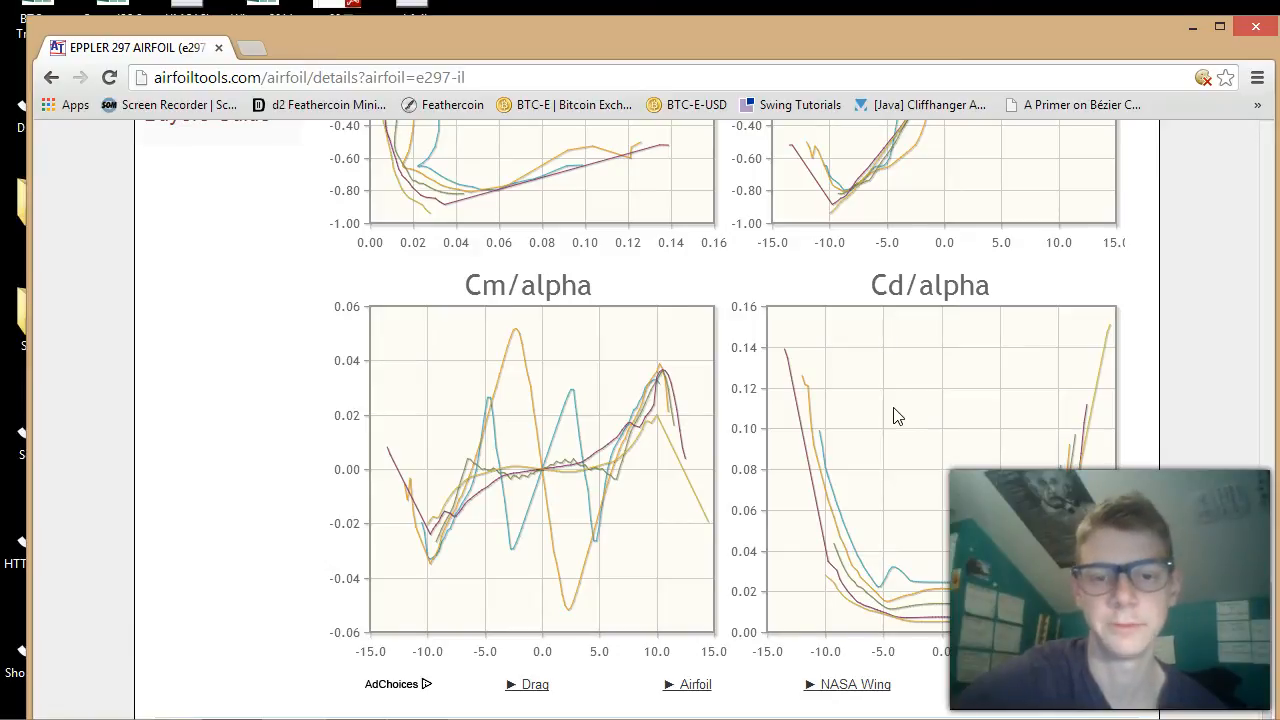
# Step: Copy all EPPLER 297 coordinate rows from the Dat file, starting at 0.0000500 0.0004900 and leaving out the header lines
pyautogui.scroll(9, 896, 416)
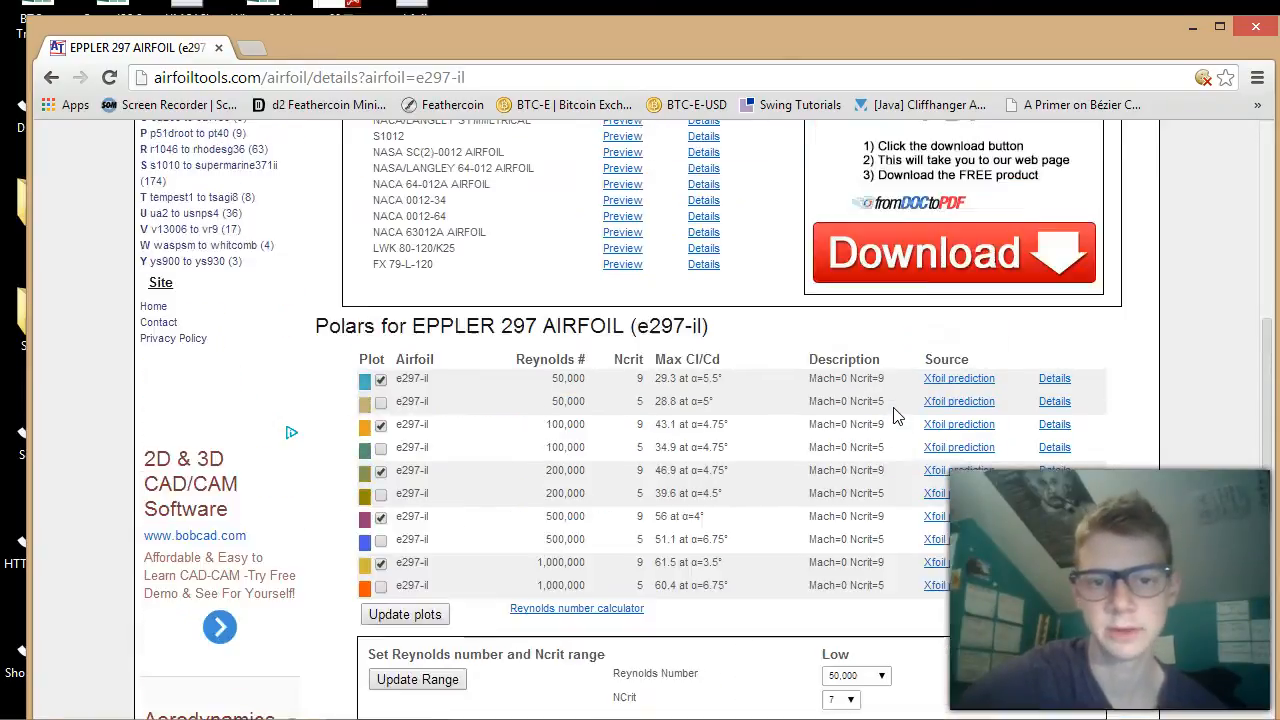
pyautogui.scroll(5, 896, 416)
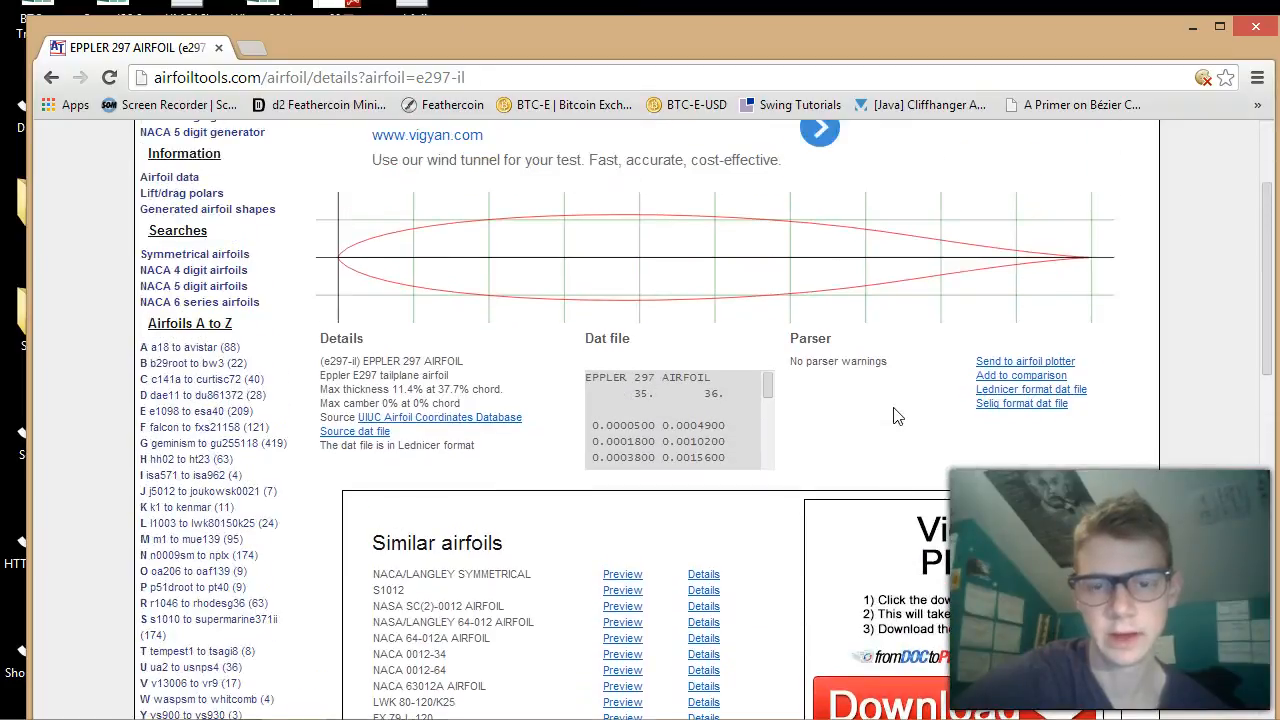
pyautogui.scroll(1, 896, 416)
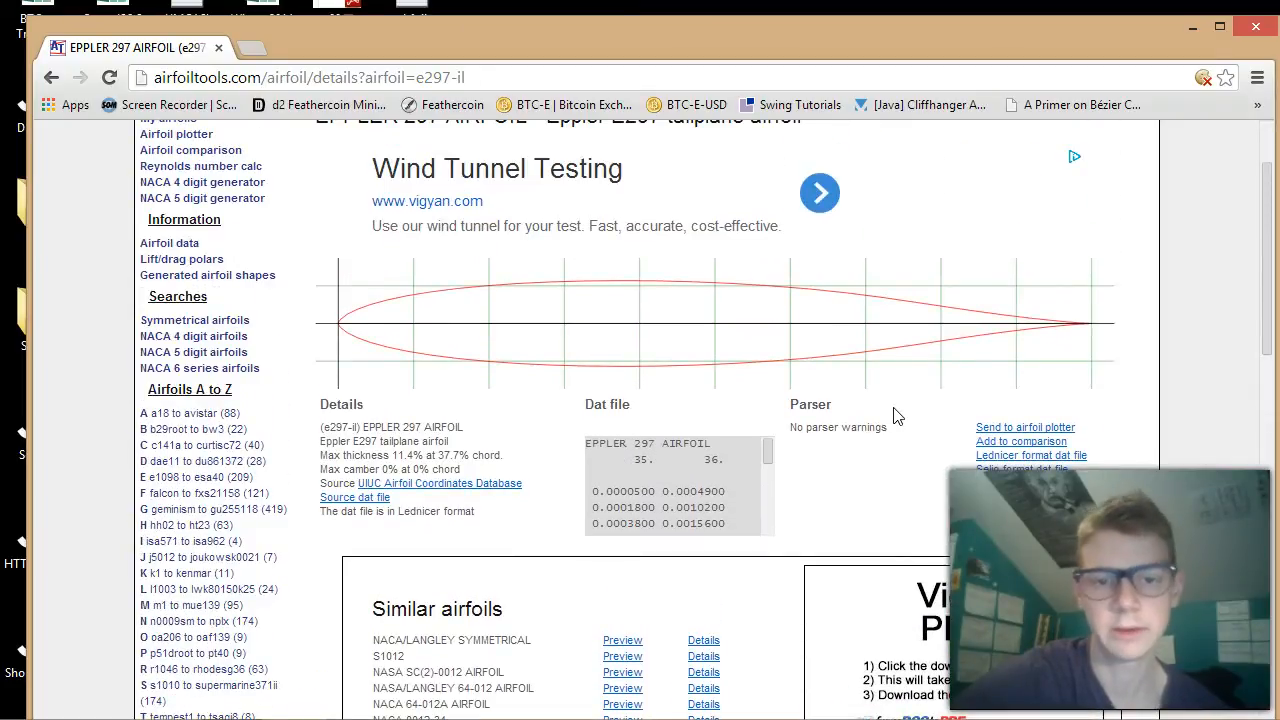
pyautogui.scroll(1, 897, 416)
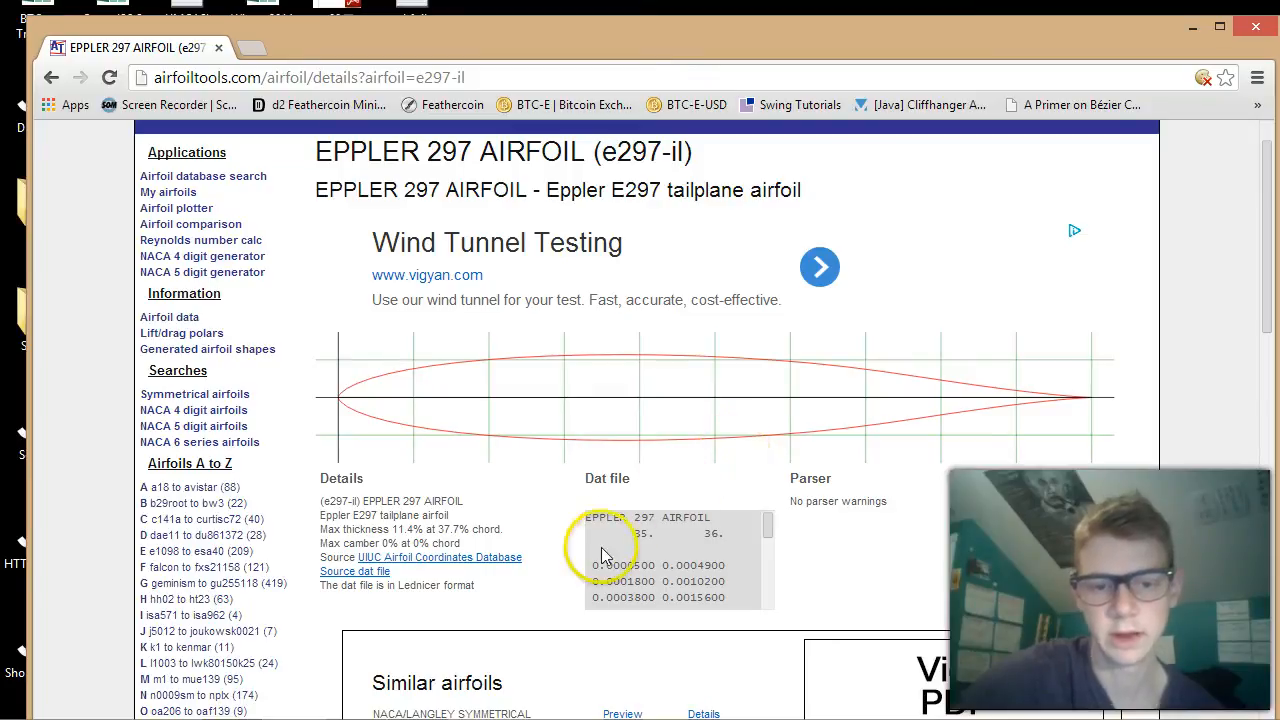
pyautogui.moveTo(592, 564); pyautogui.dragTo(733, 622)
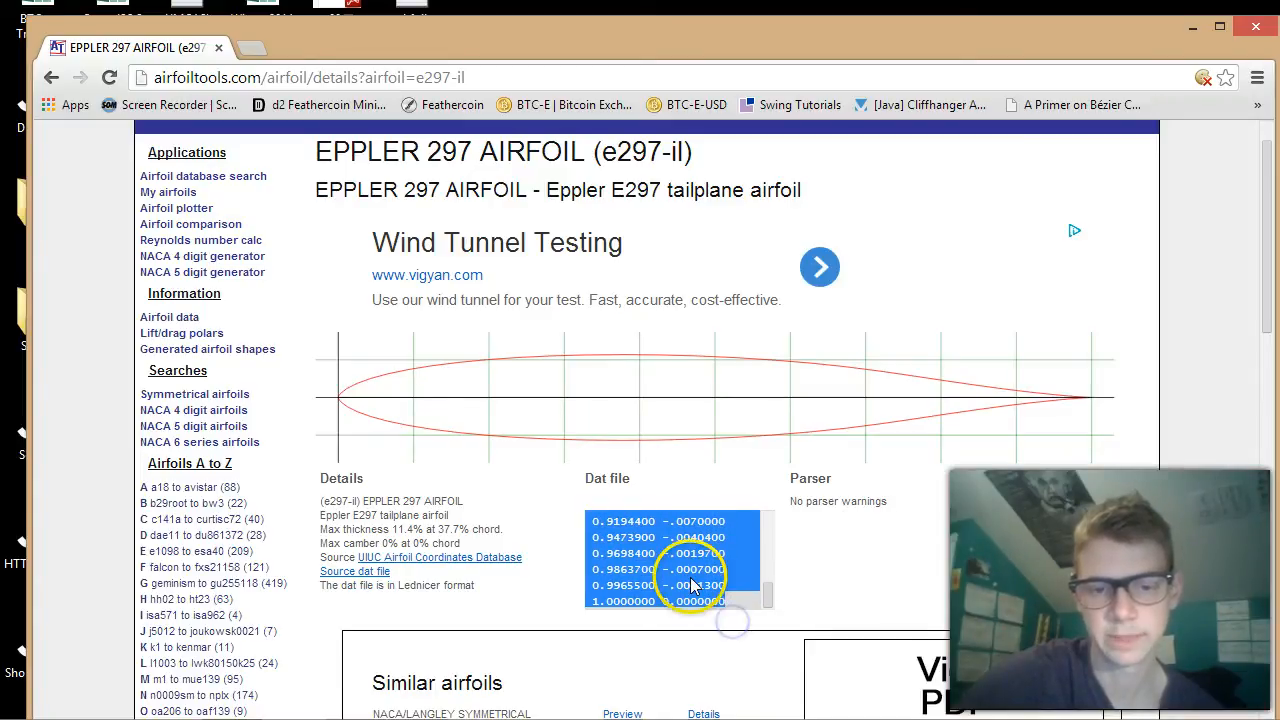
pyautogui.rightClick(698, 582)
pyautogui.click(718, 591)
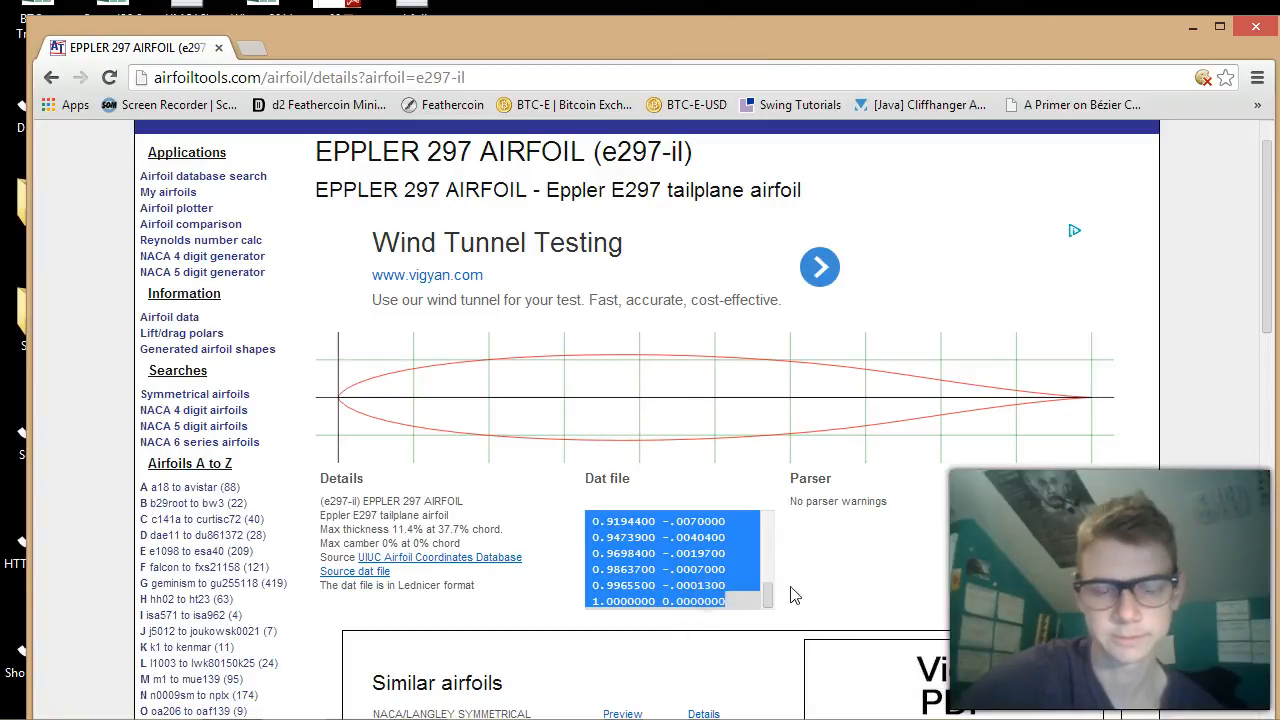
pyautogui.click(823, 585)
pyautogui.click(640, 512)
pyautogui.scroll(-1, 640, 512)
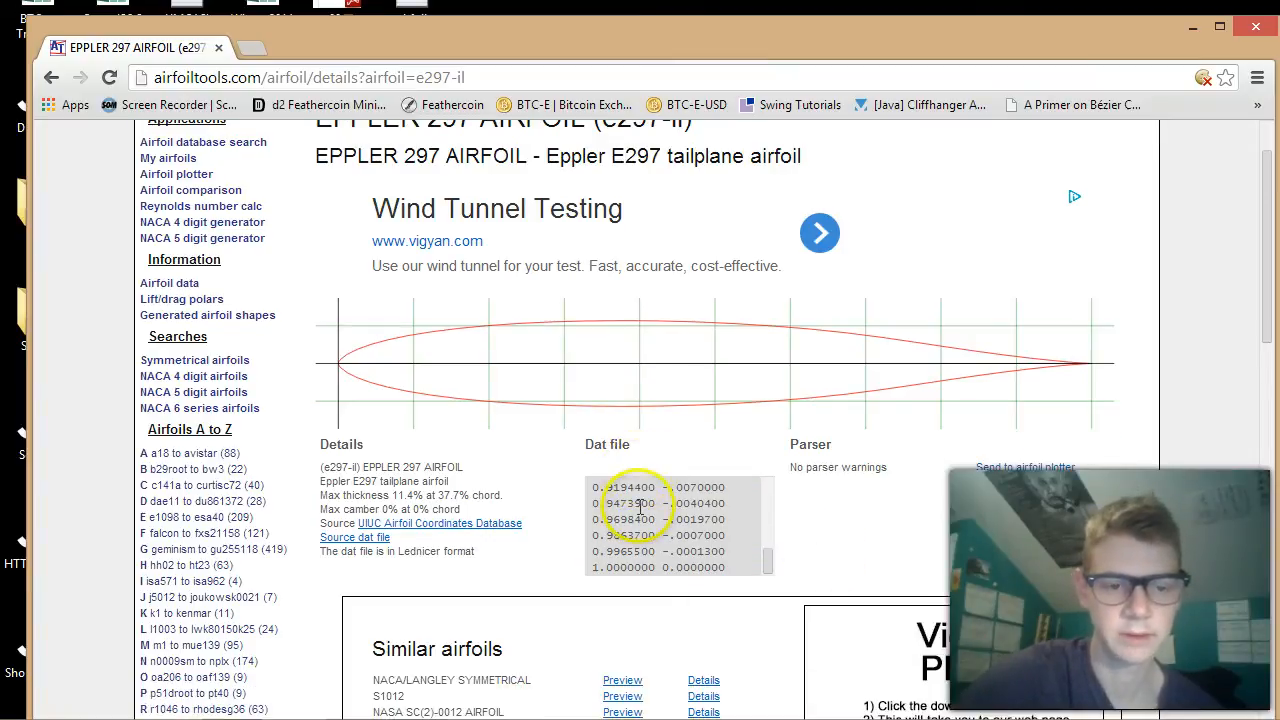
# Step: Switch to a blank Notepad document and paste the copied airfoil coordinates into it
pyautogui.moveTo(295, 703)
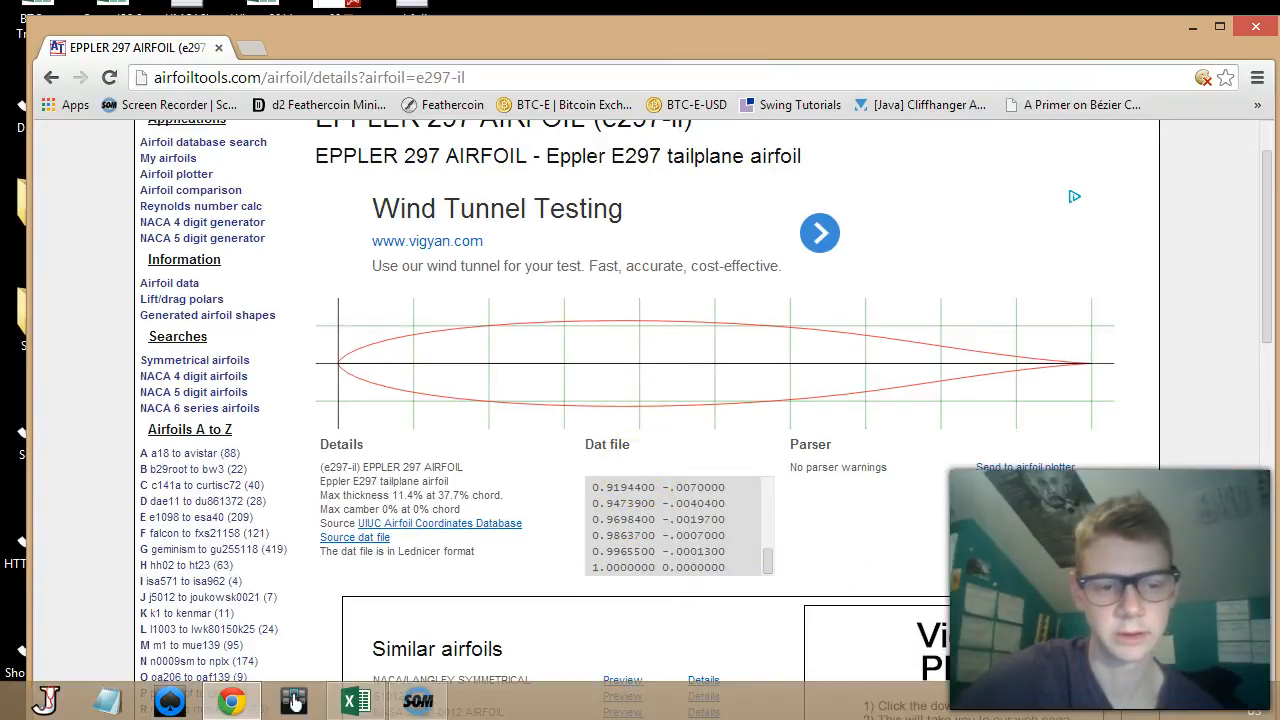
pyautogui.click(106, 701)
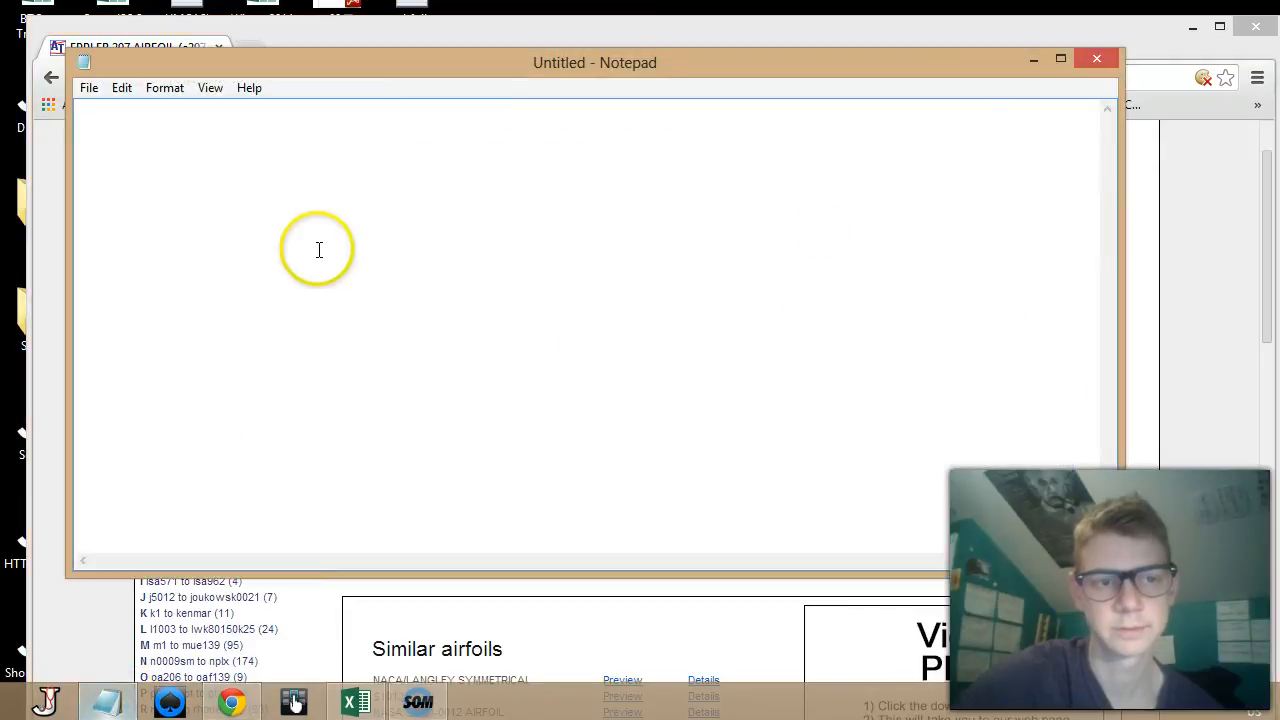
pyautogui.rightClick(288, 180)
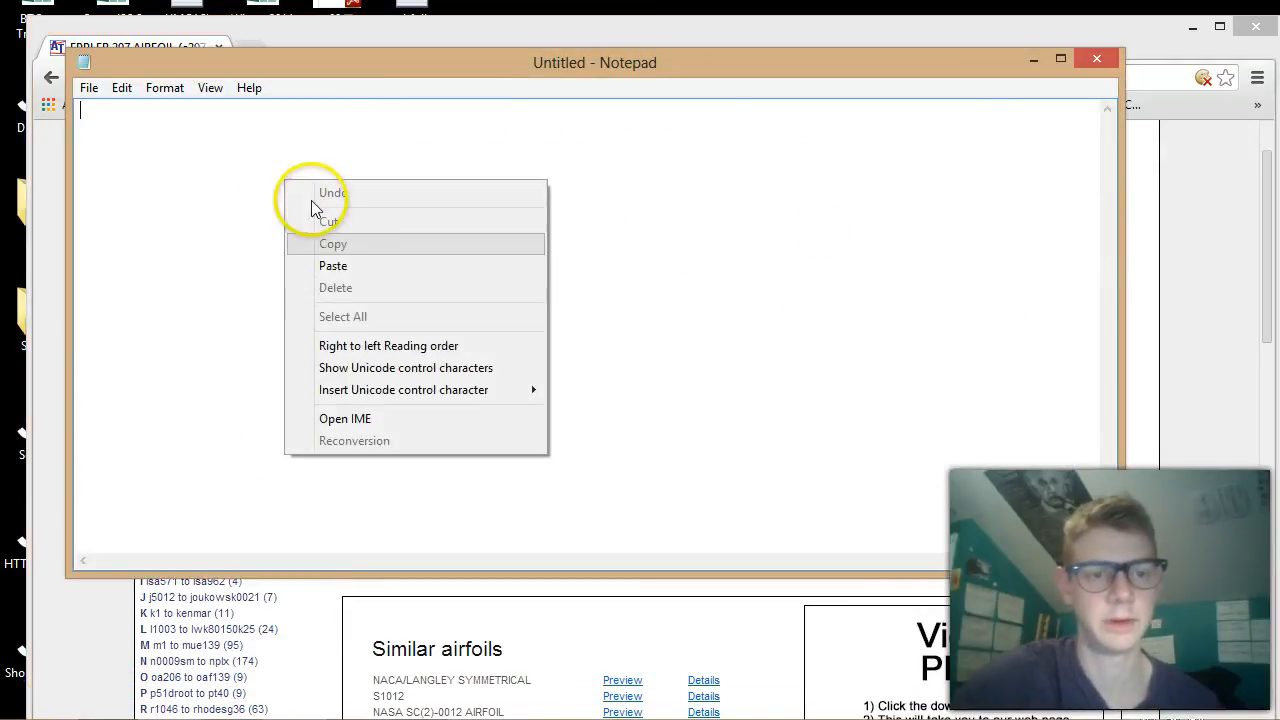
pyautogui.click(360, 265)
pyautogui.scroll(15, 375, 250)
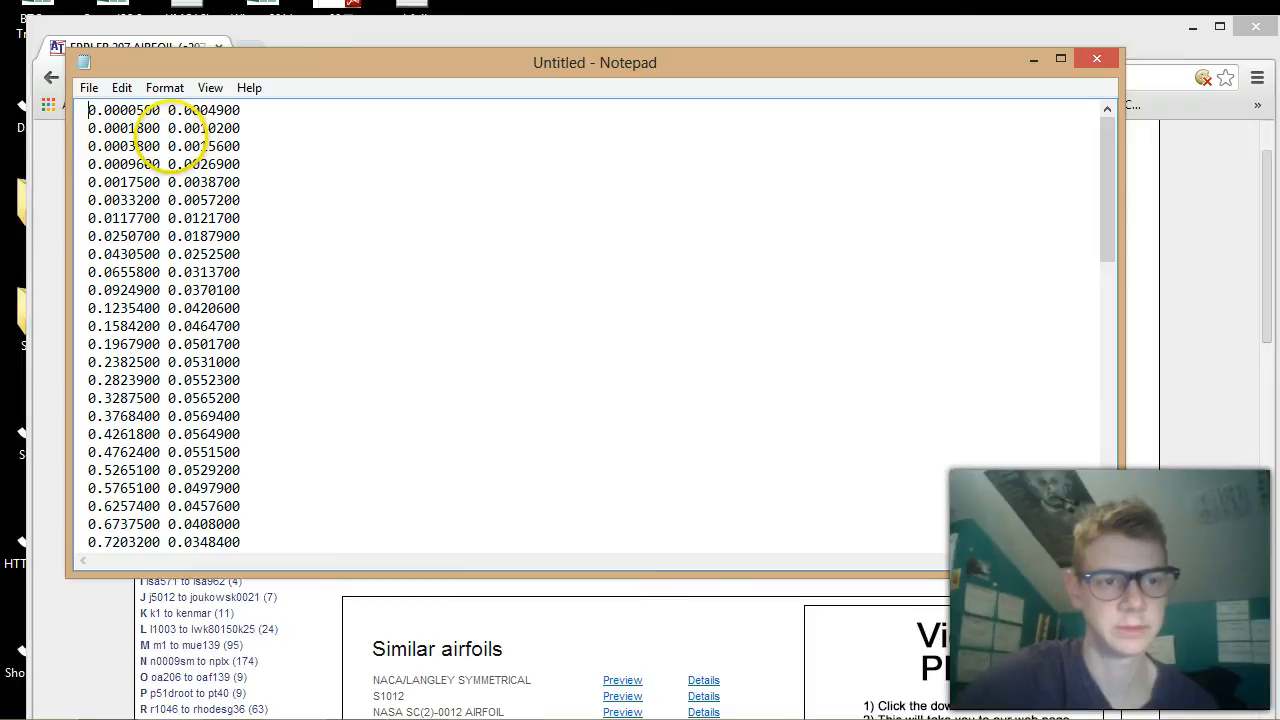
# Step: Save the coordinates on the Desktop as the text file airfoil, replacing the existing airfoil.txt, and close Notepad
pyautogui.click(89, 89)
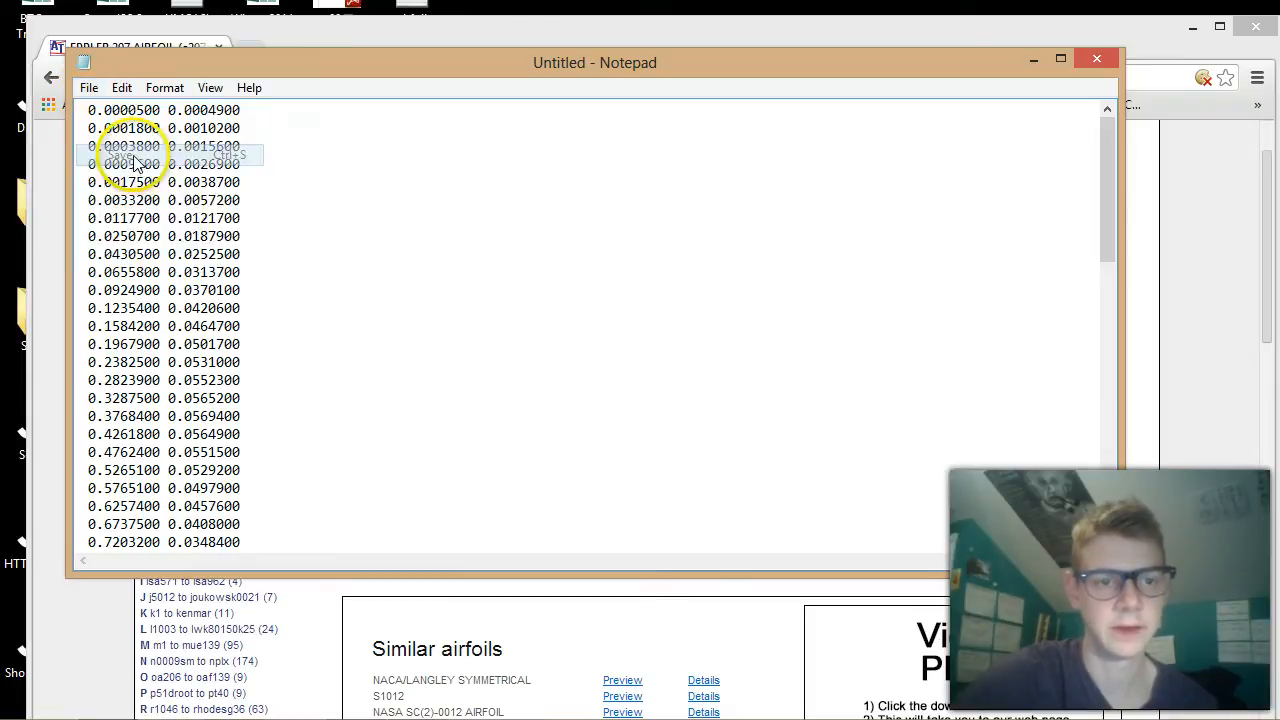
pyautogui.click(135, 162)
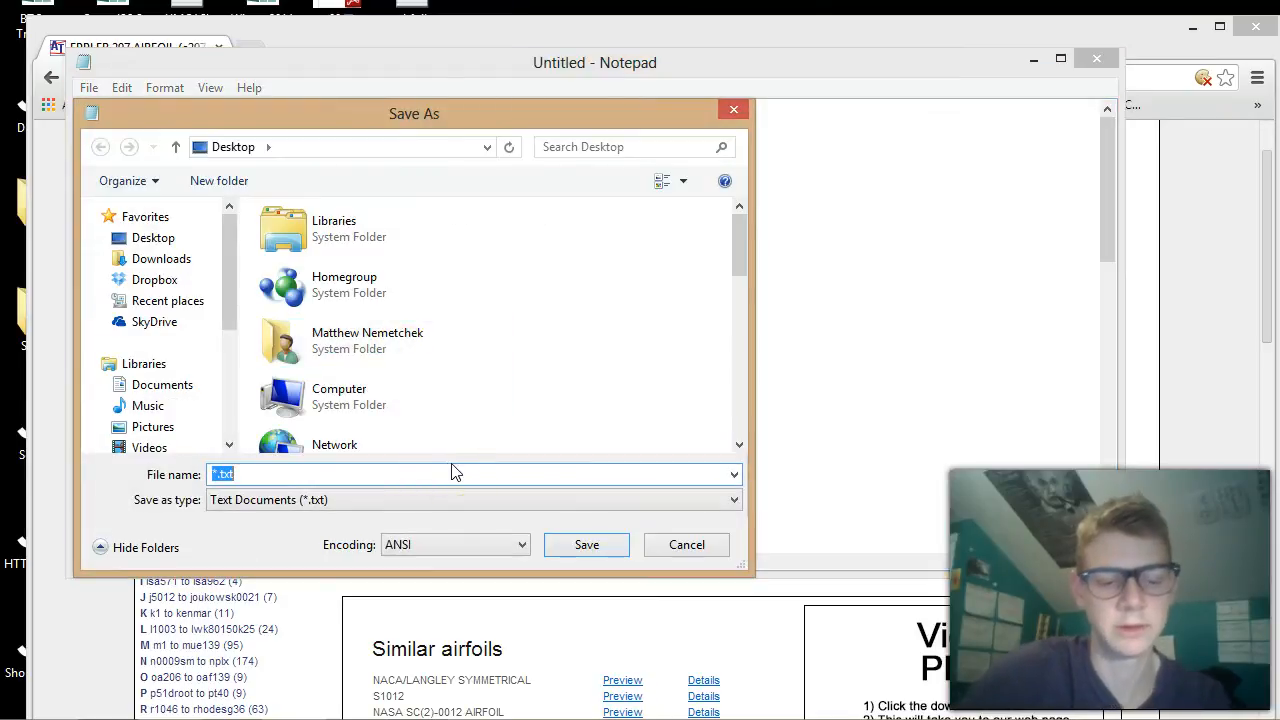
pyautogui.write('airfoil')
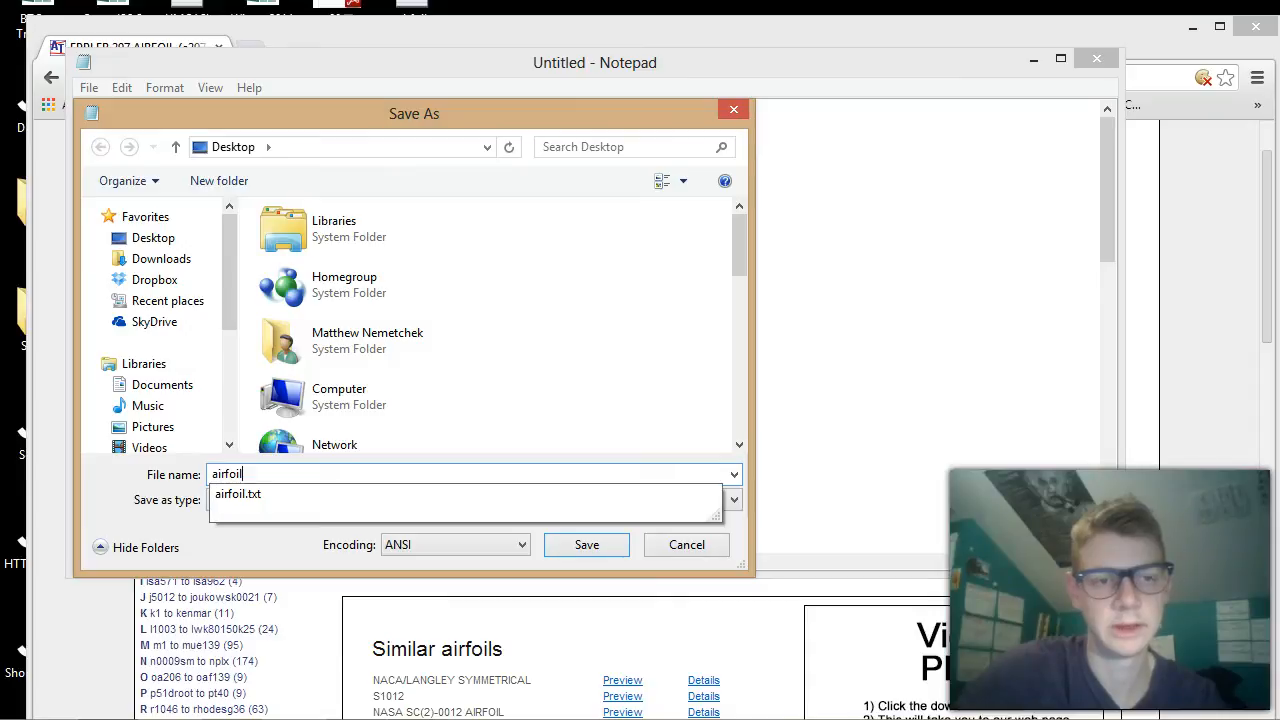
pyautogui.press('Return')
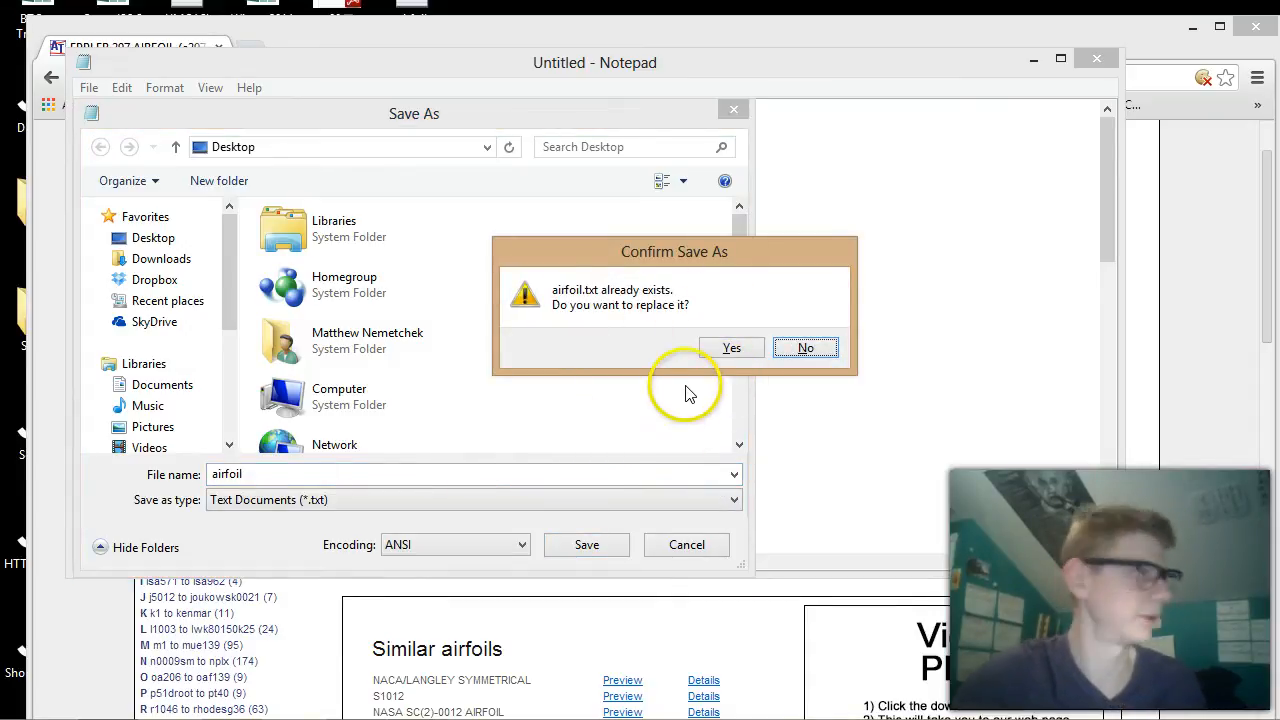
pyautogui.click(734, 348)
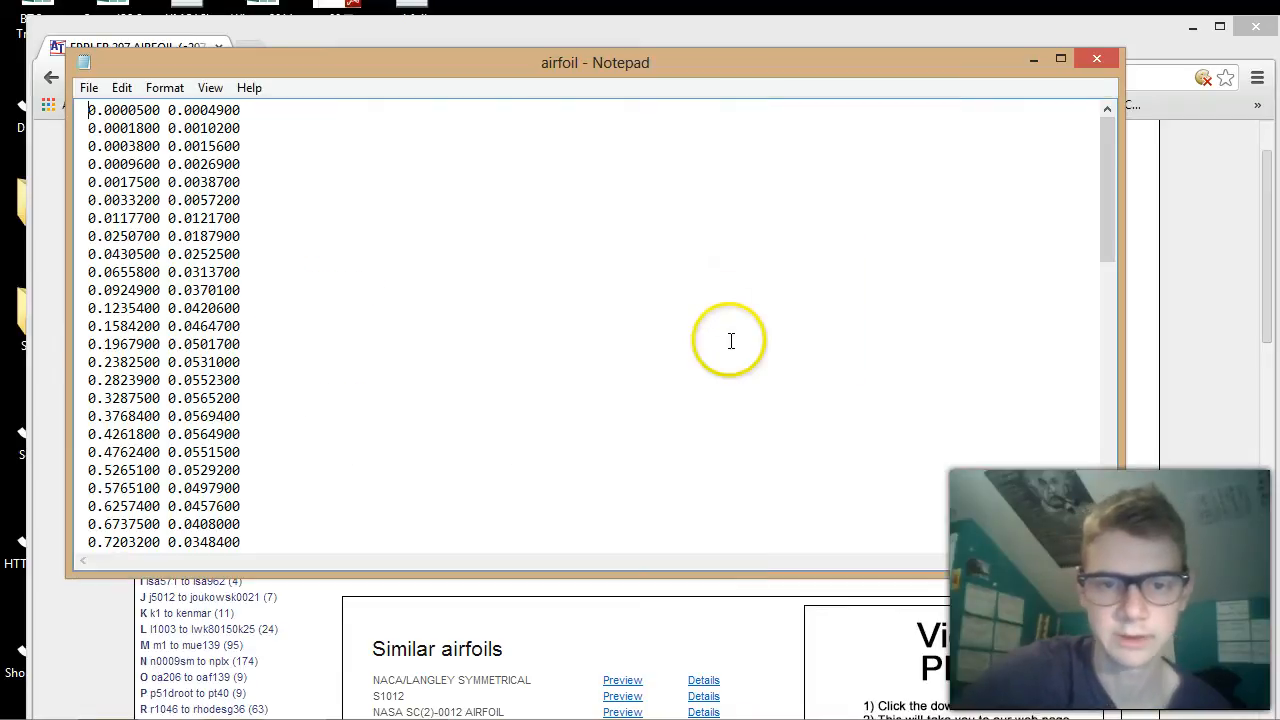
pyautogui.click(1095, 61)
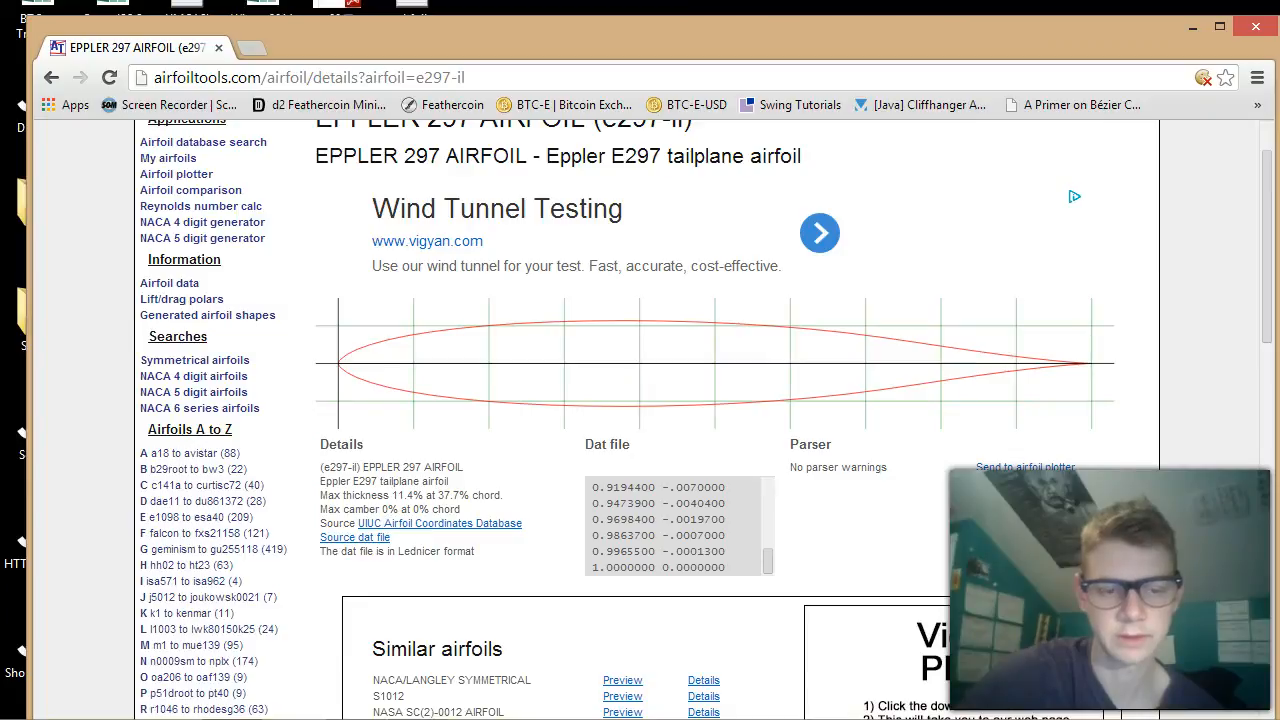
# Step: Switch to Excel and open the airfoil text file from the Desktop, with the file type filter set to All Files
pyautogui.click(362, 704)
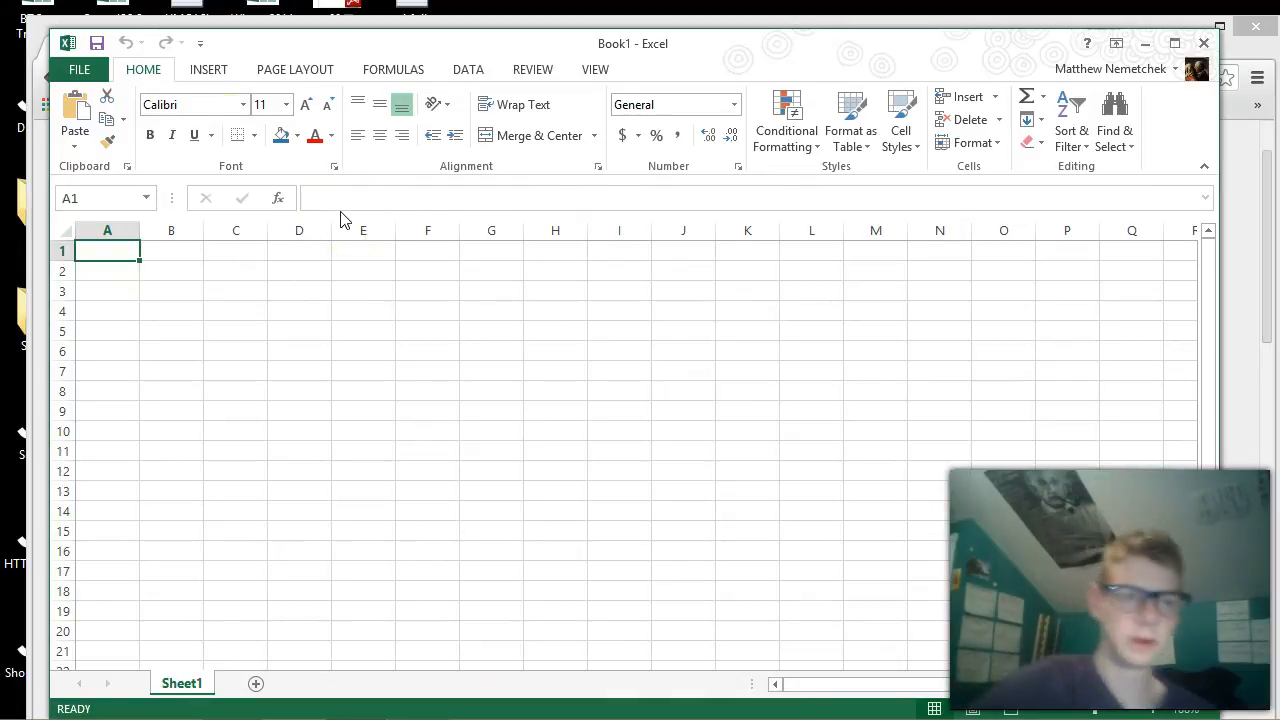
pyautogui.click(92, 69)
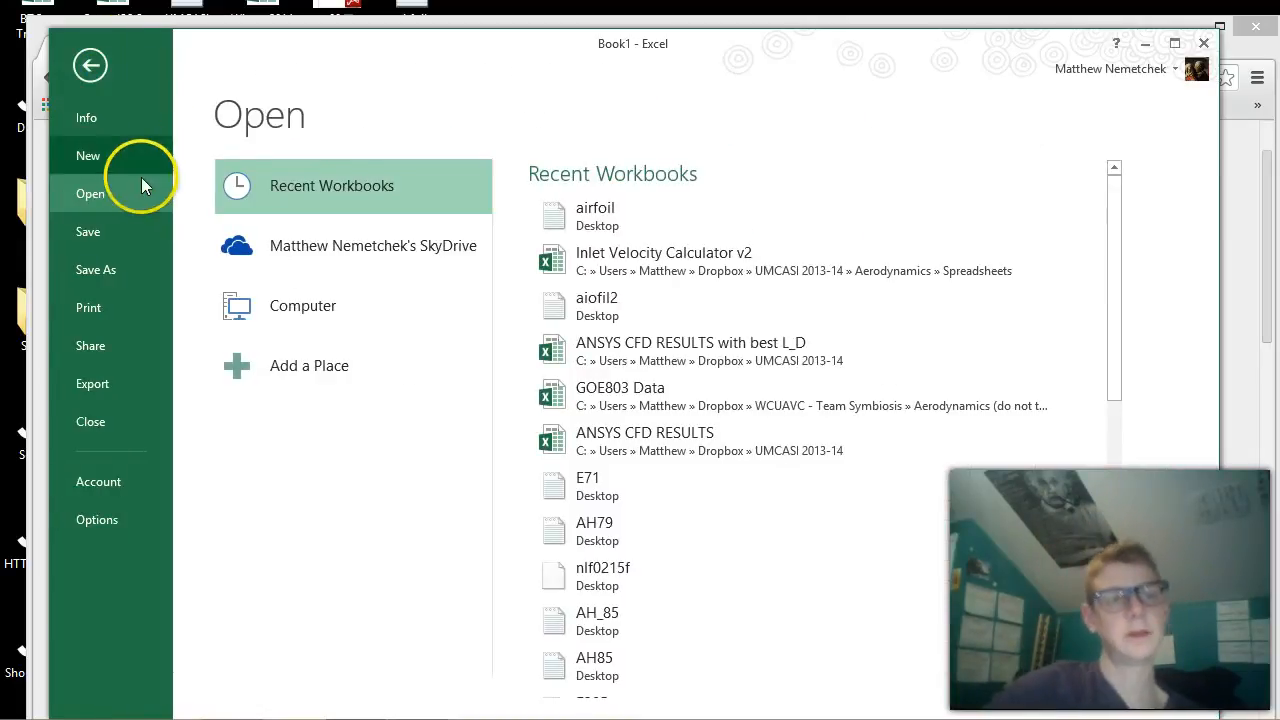
pyautogui.click(352, 316)
pyautogui.click(599, 288)
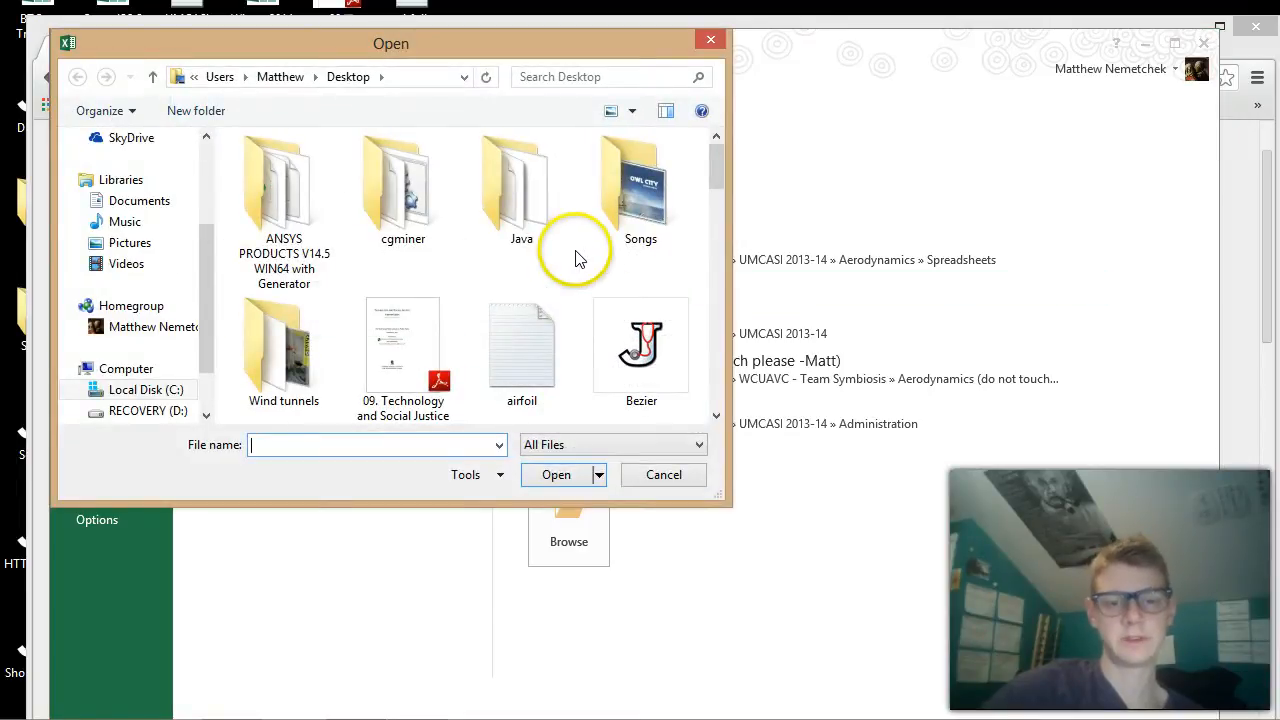
pyautogui.click(655, 443)
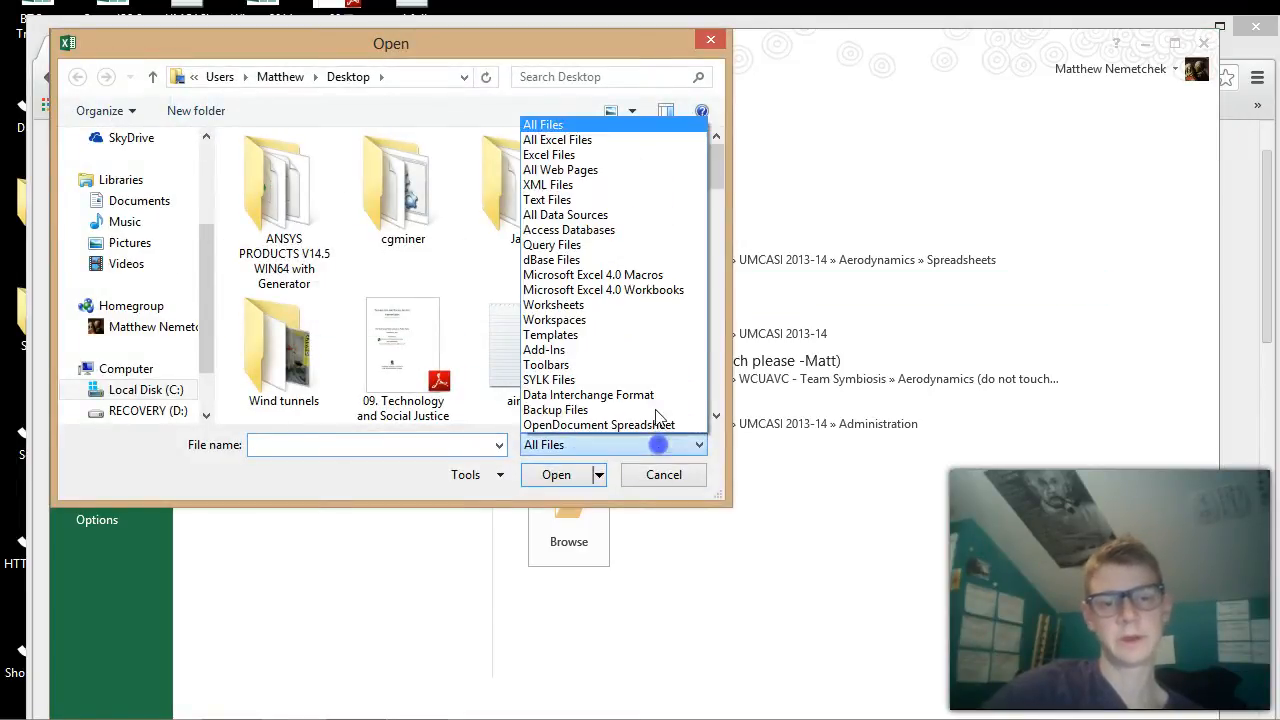
pyautogui.click(595, 140)
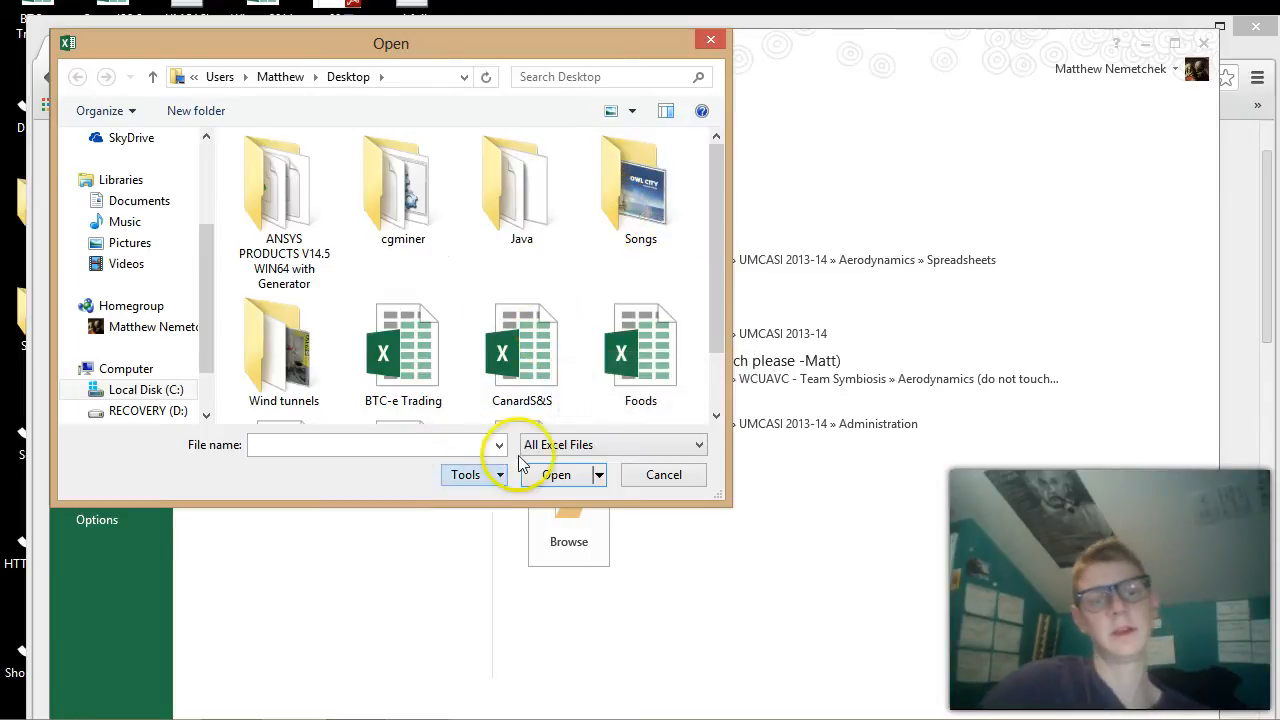
pyautogui.scroll(-2, 465, 300)
pyautogui.scroll(2, 465, 300)
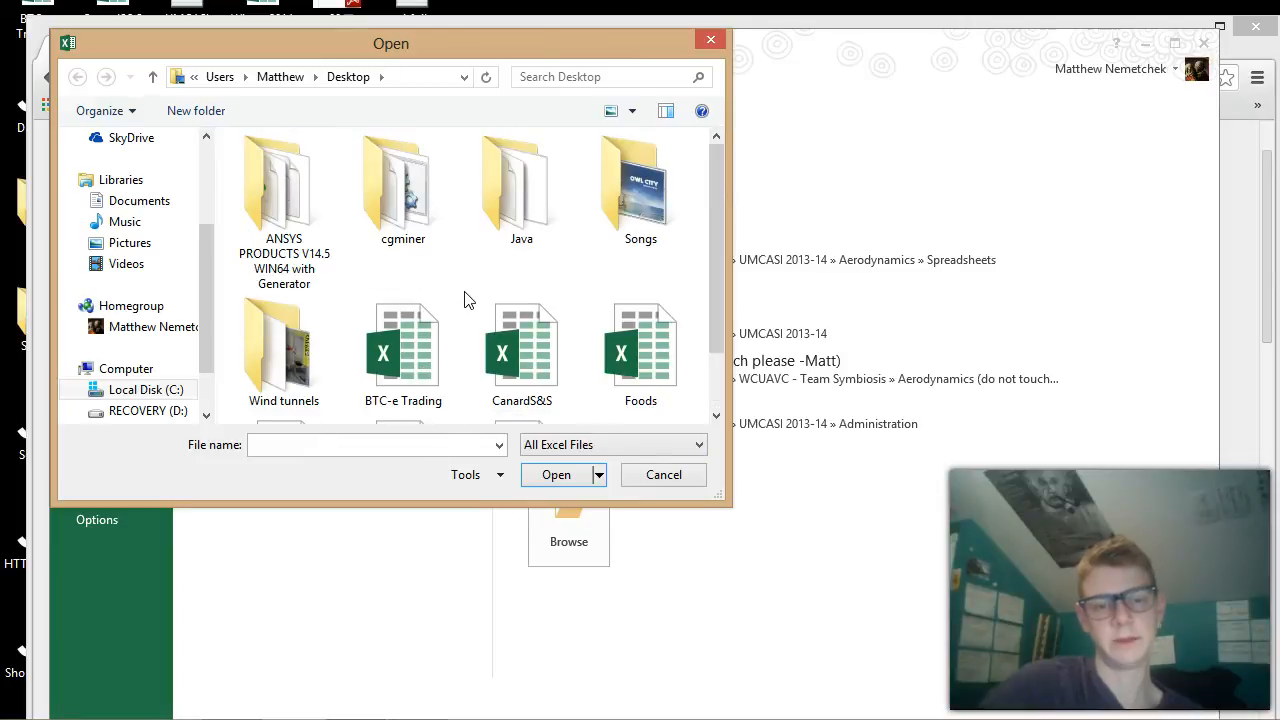
pyautogui.click(610, 444)
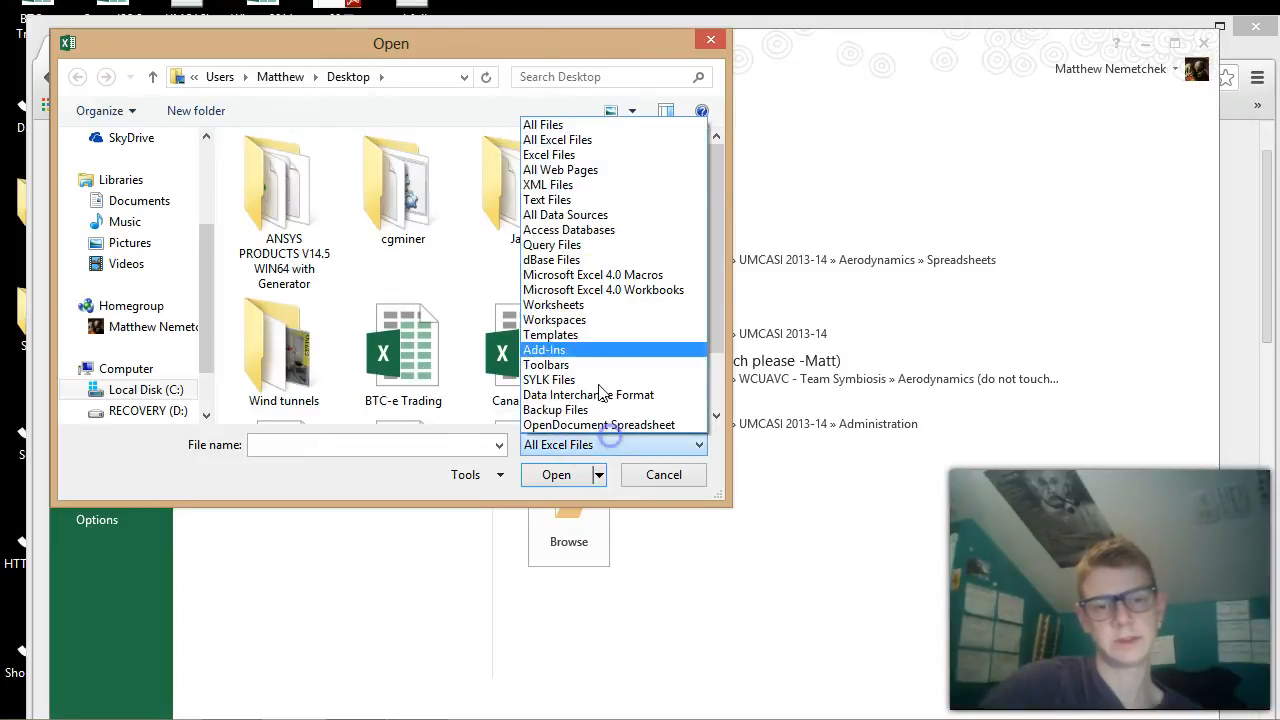
pyautogui.click(551, 125)
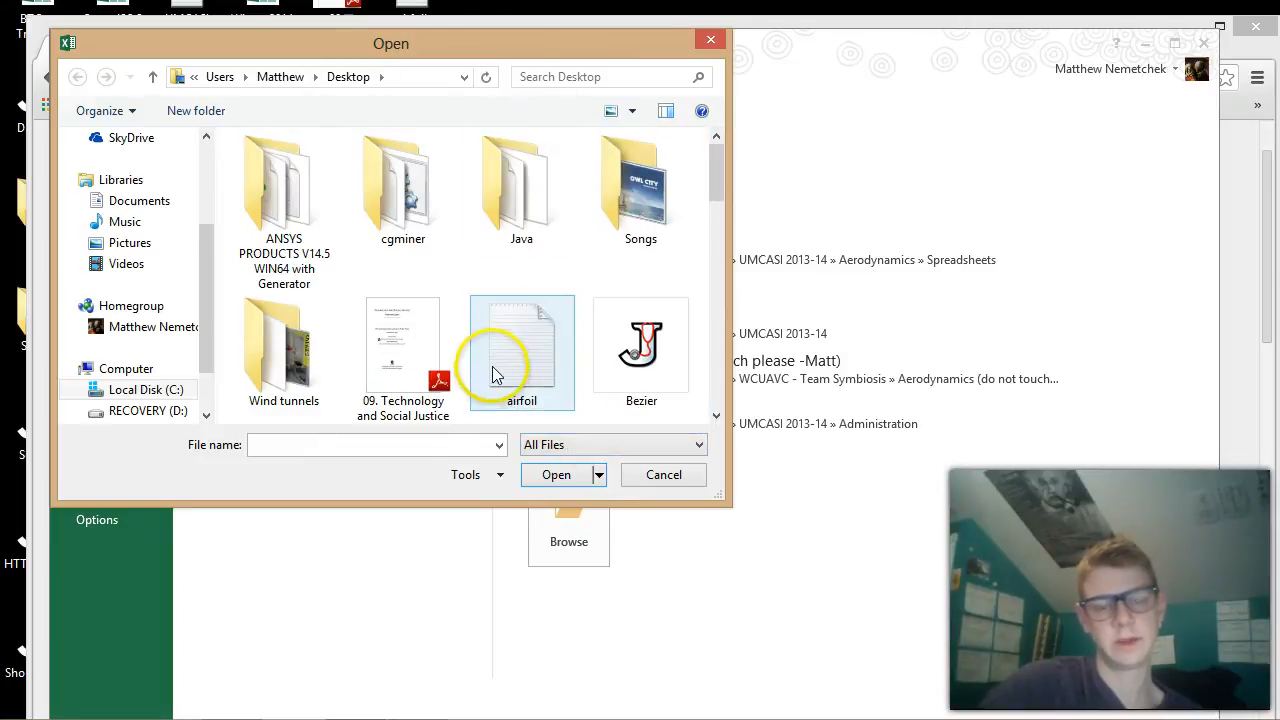
pyautogui.doubleClick(551, 368)
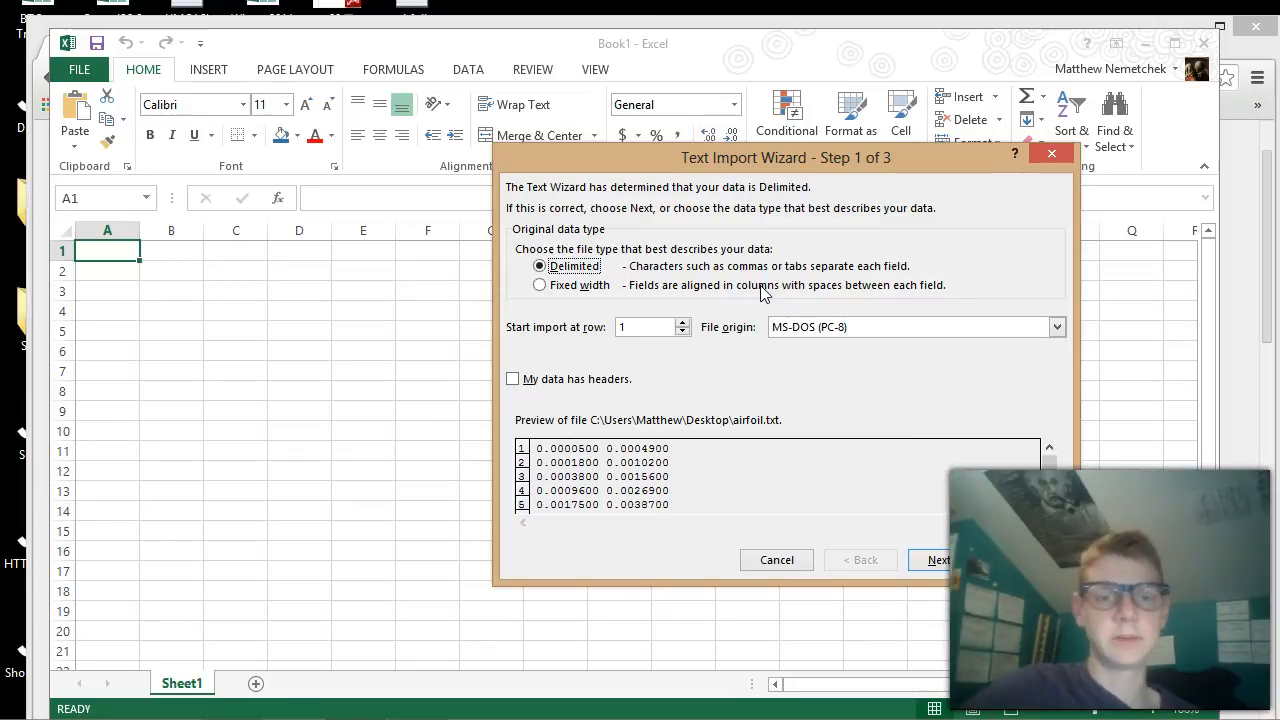
# Step: Import the airfoil text as Fixed width data, keeping the suggested column break between the two coordinate columns
pyautogui.click(540, 286)
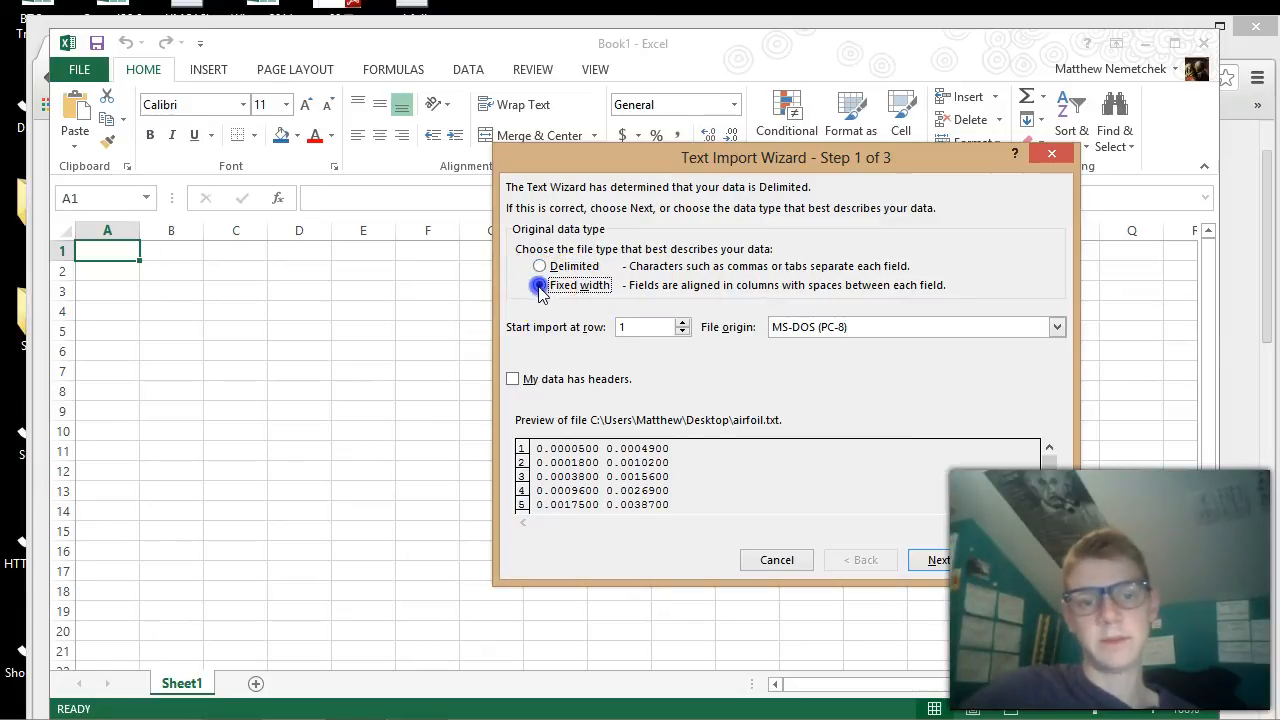
pyautogui.click(950, 562)
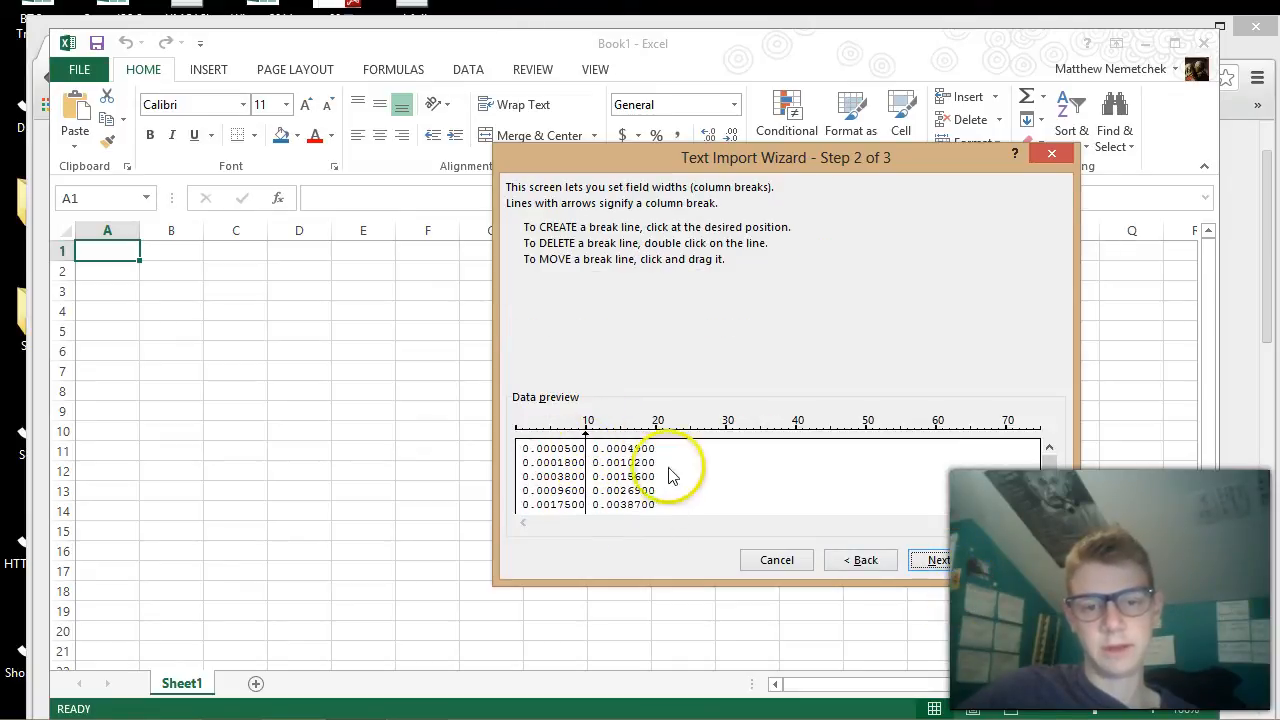
pyautogui.click(1037, 568)
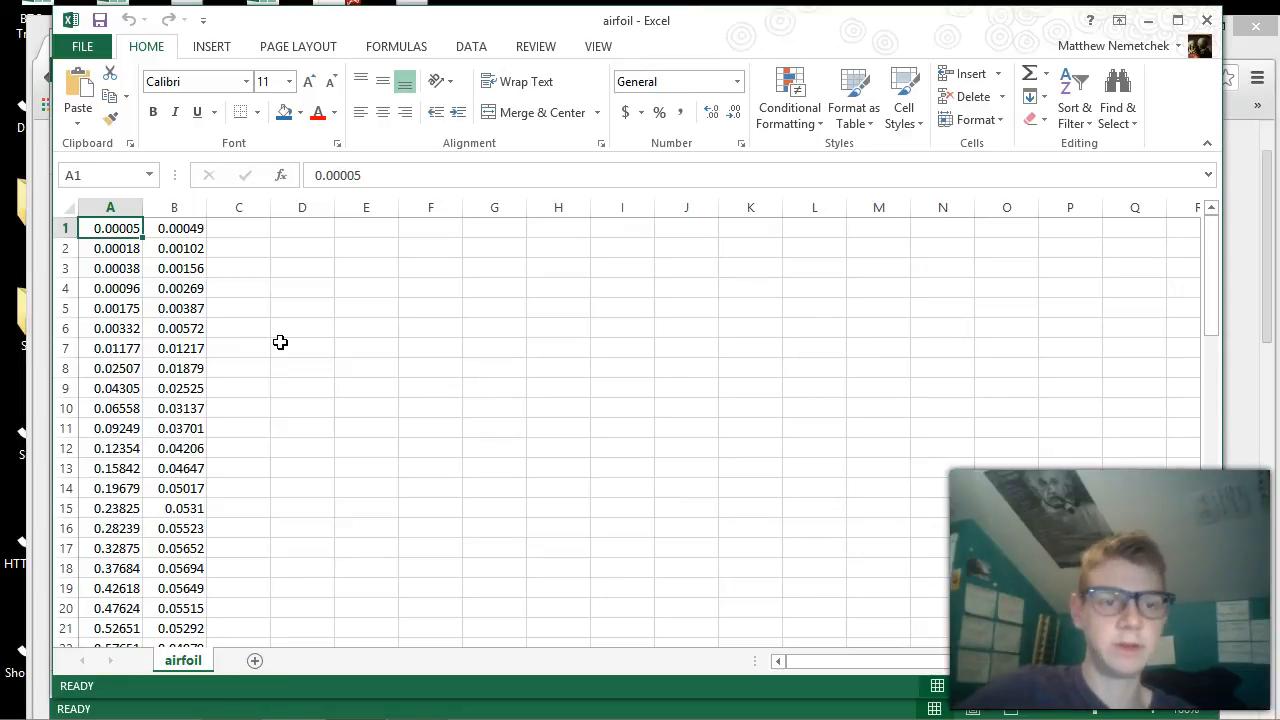
# Step: Insert an empty row above the first row of airfoil coordinates
pyautogui.rightClick(65, 228)
pyautogui.click(131, 366)
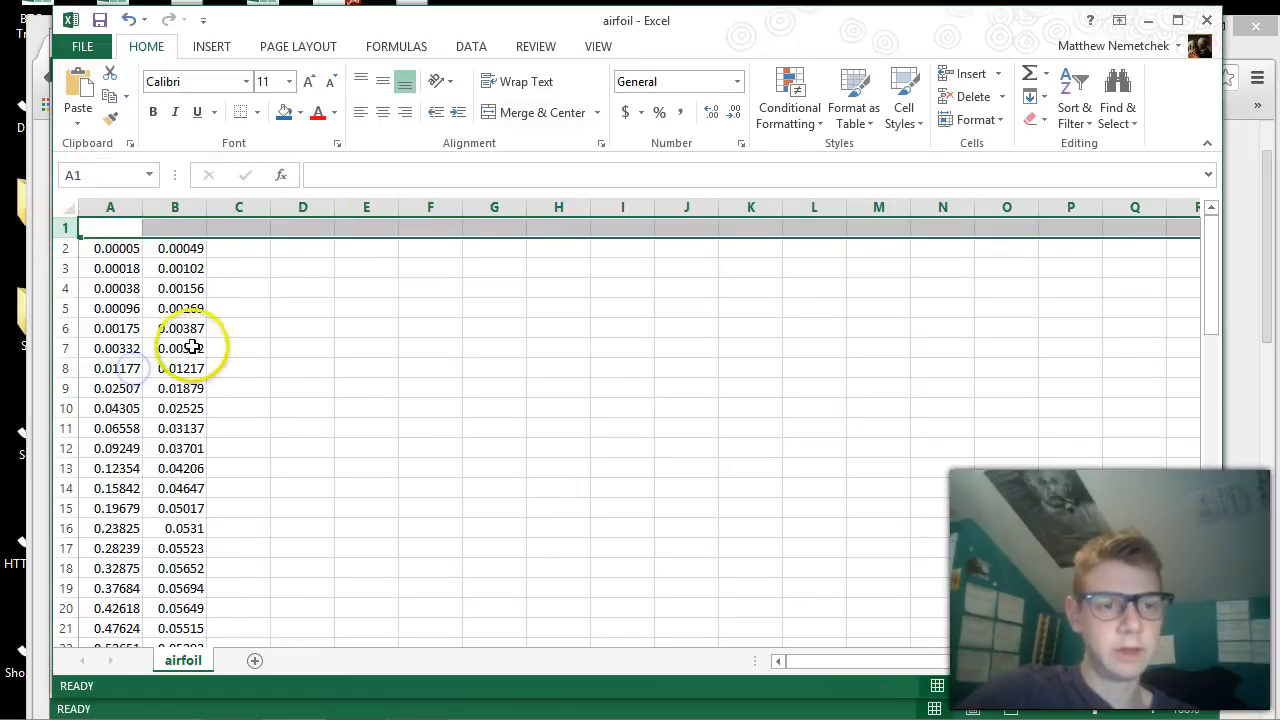
pyautogui.click(175, 247)
pyautogui.moveTo(125, 248); pyautogui.dragTo(180, 246)
pyautogui.click(180, 272)
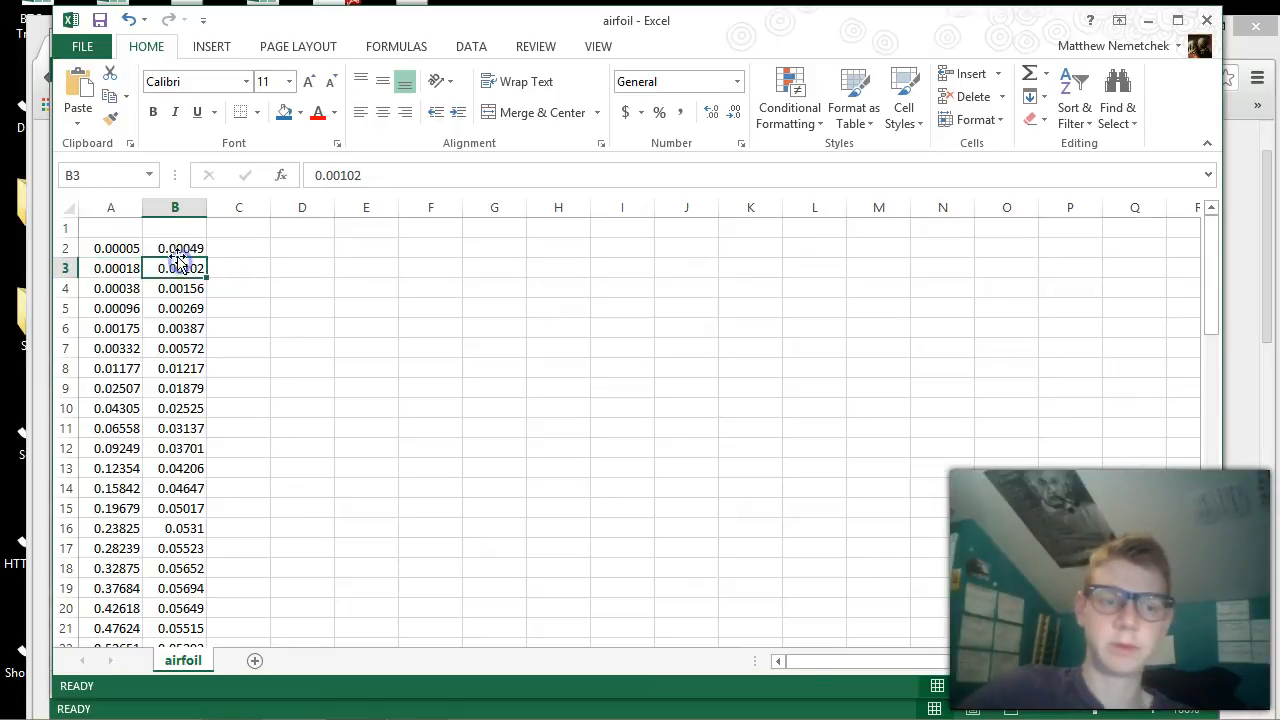
# Step: Enter the heading x in cell A1 above the first coordinate column
pyautogui.click(123, 231)
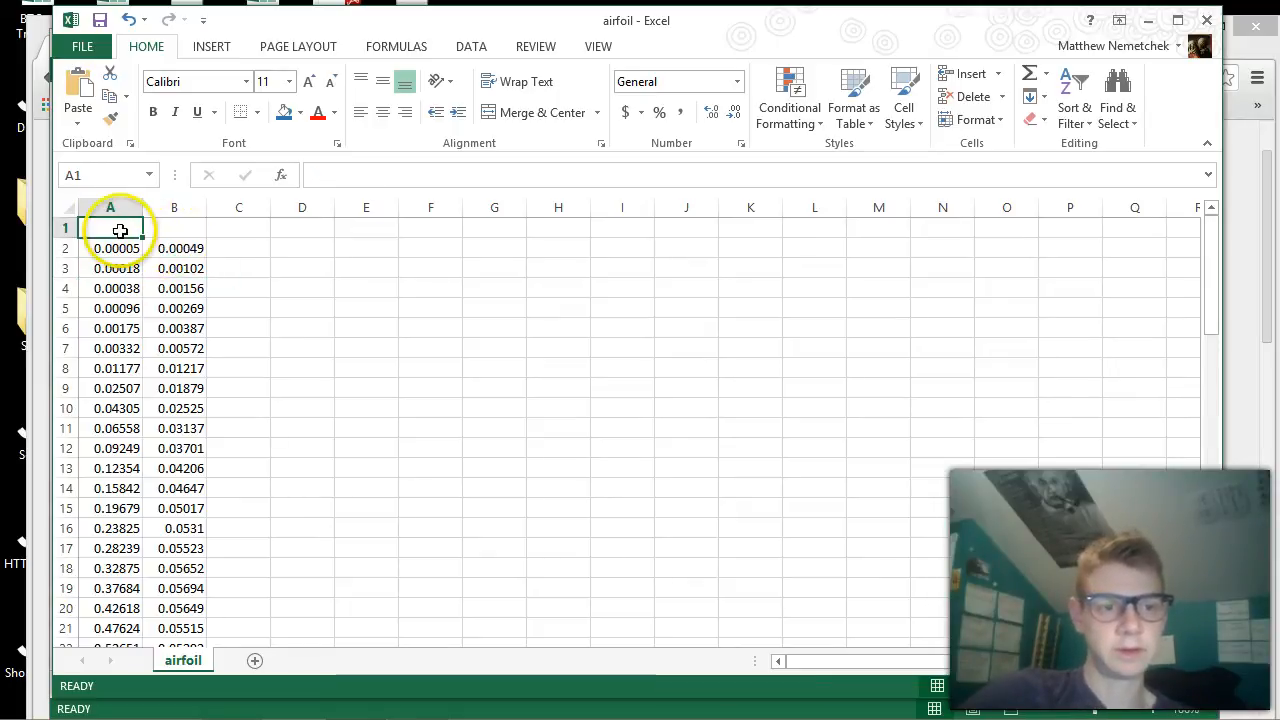
pyautogui.write('x')
pyautogui.click(211, 276)
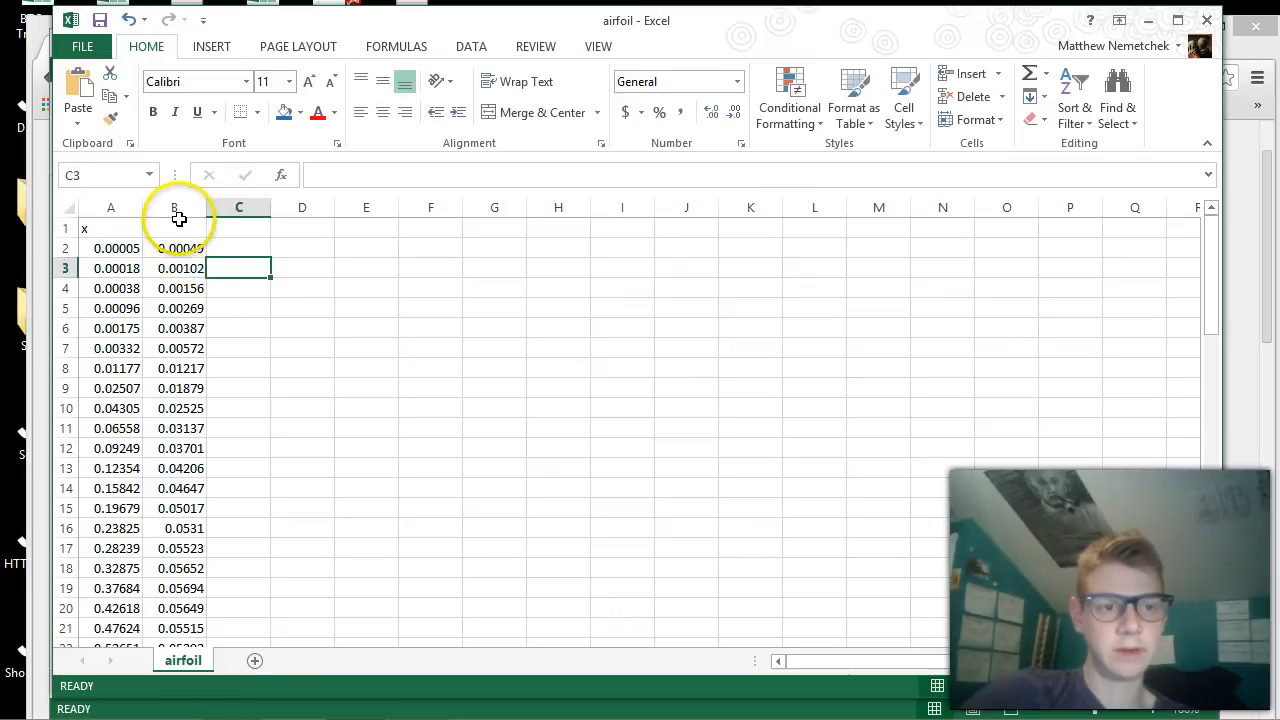
# Step: Enter the heading y in cell B1 above the second coordinate column
pyautogui.click(177, 224)
pyautogui.write('y')
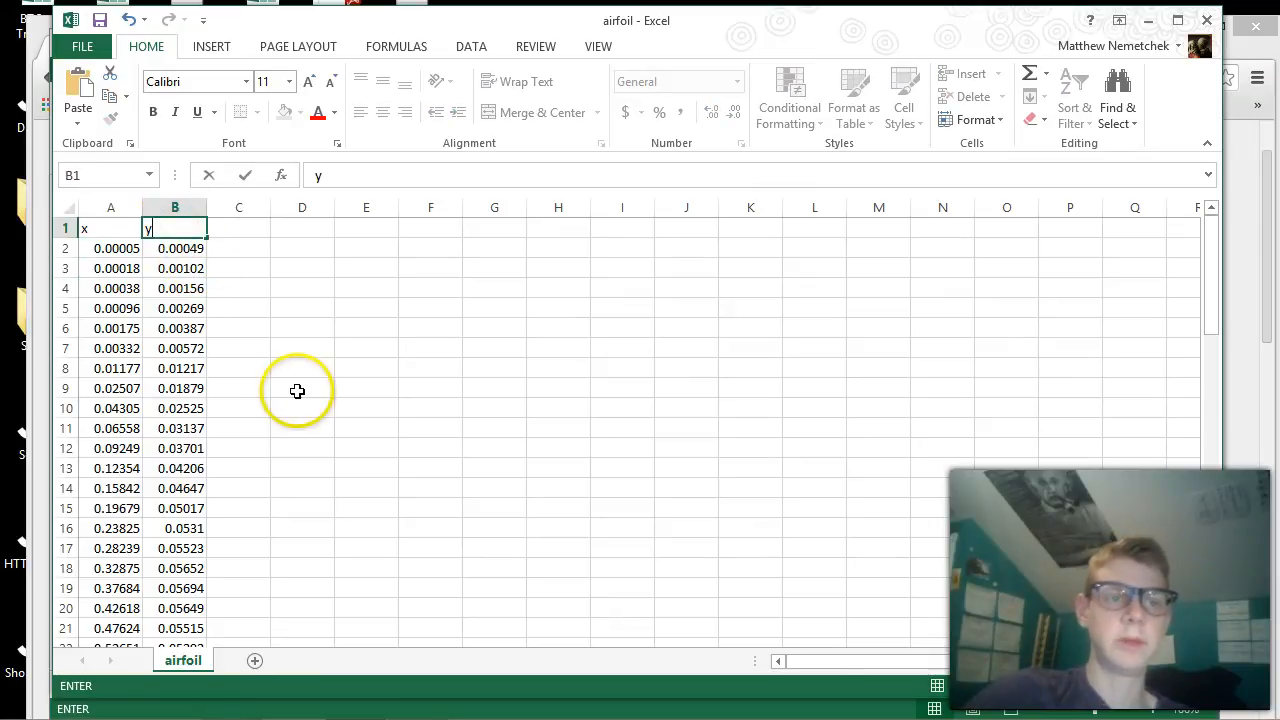
pyautogui.click(303, 390)
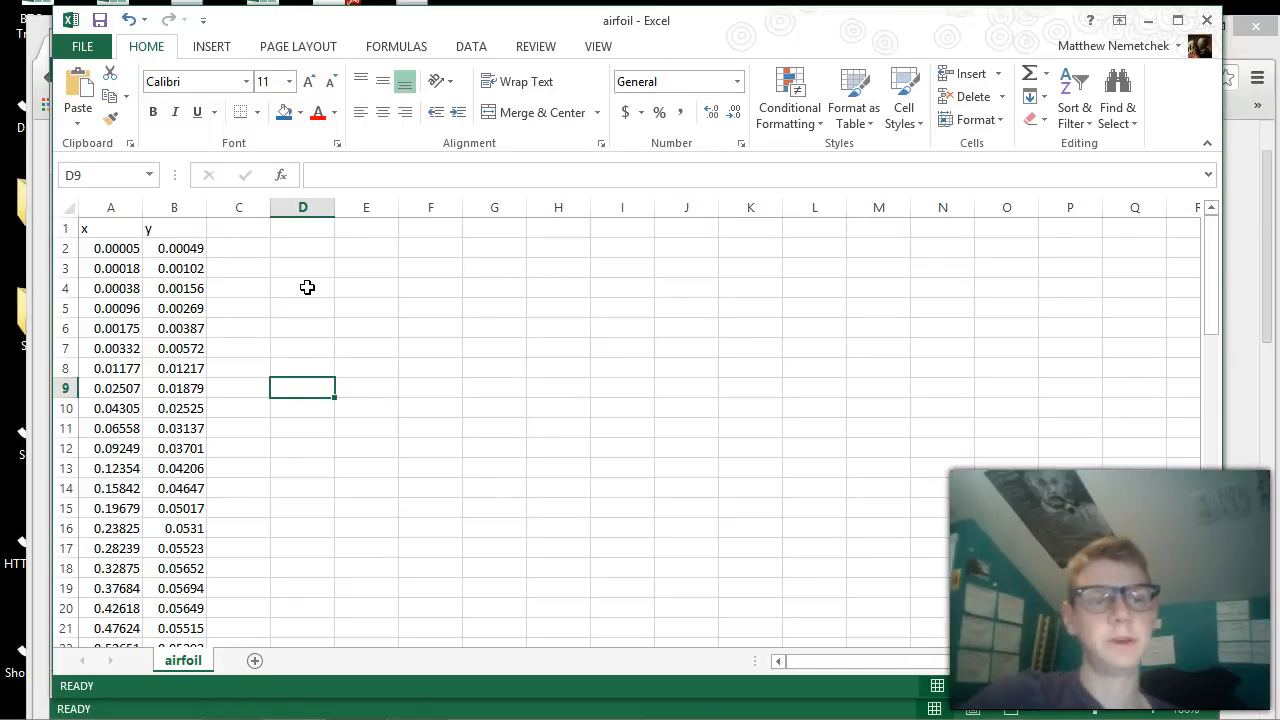
# Step: Note the reference starting point beside the first coordinate pair, with 1 in D2 and 0 in E2
pyautogui.moveTo(106, 246); pyautogui.dragTo(189, 243)
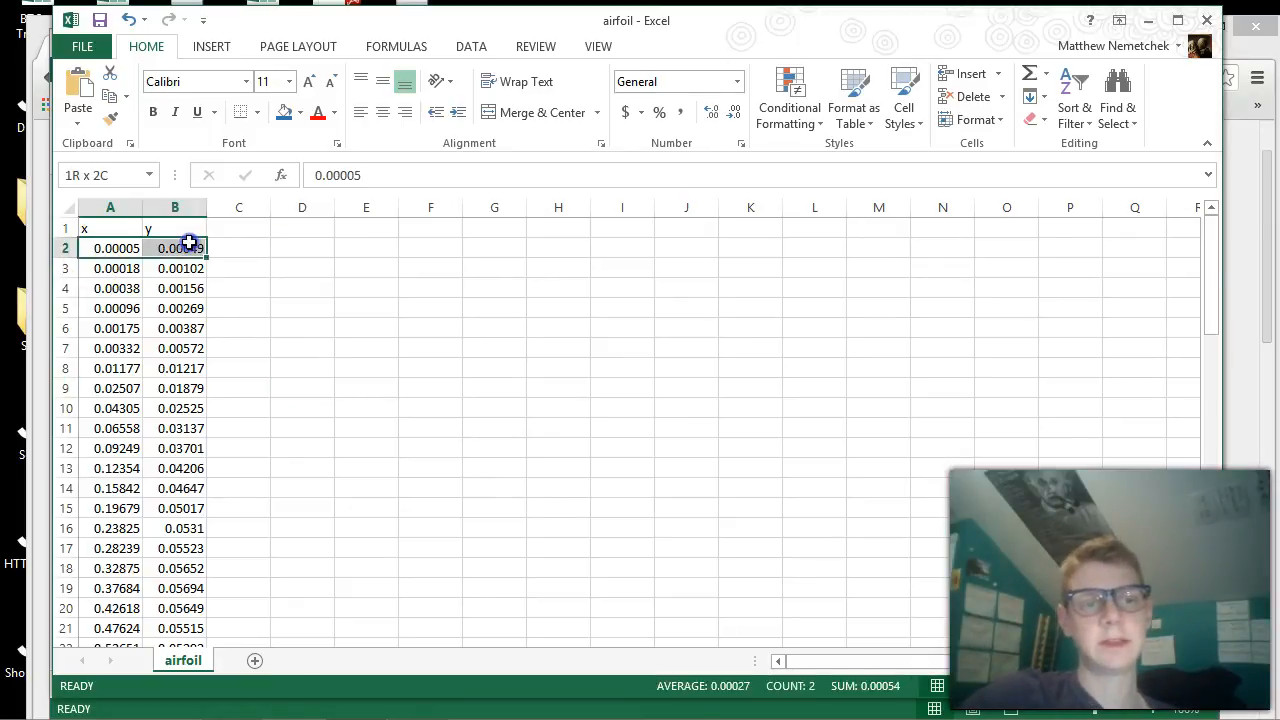
pyautogui.click(192, 308)
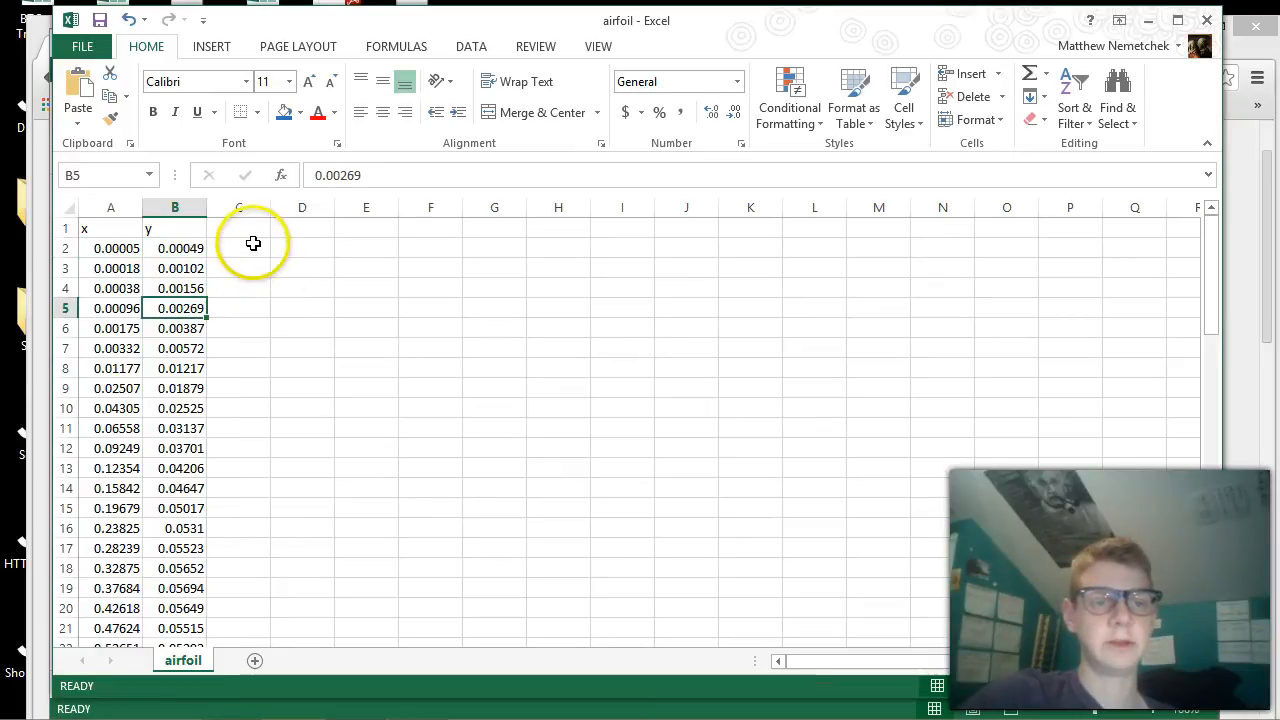
pyautogui.click(290, 246)
pyautogui.write('1')
pyautogui.click(360, 251)
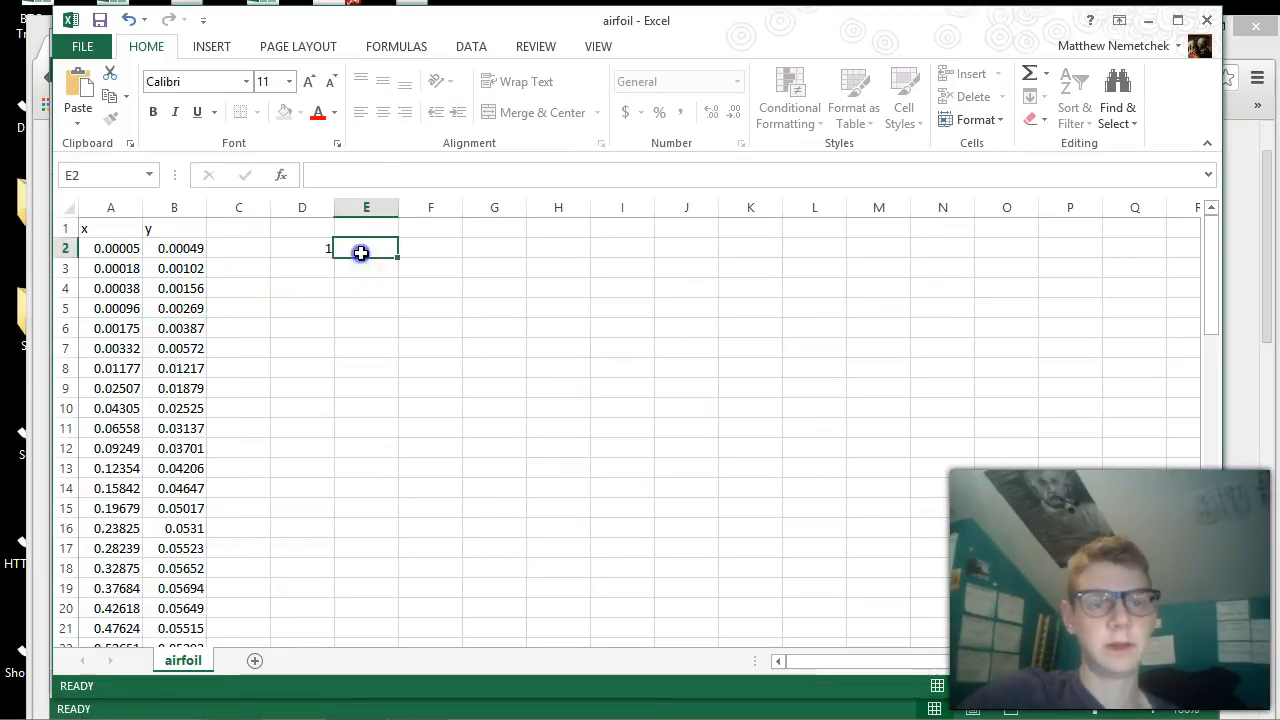
pyautogui.write('0')
pyautogui.click(343, 296)
pyautogui.click(342, 304)
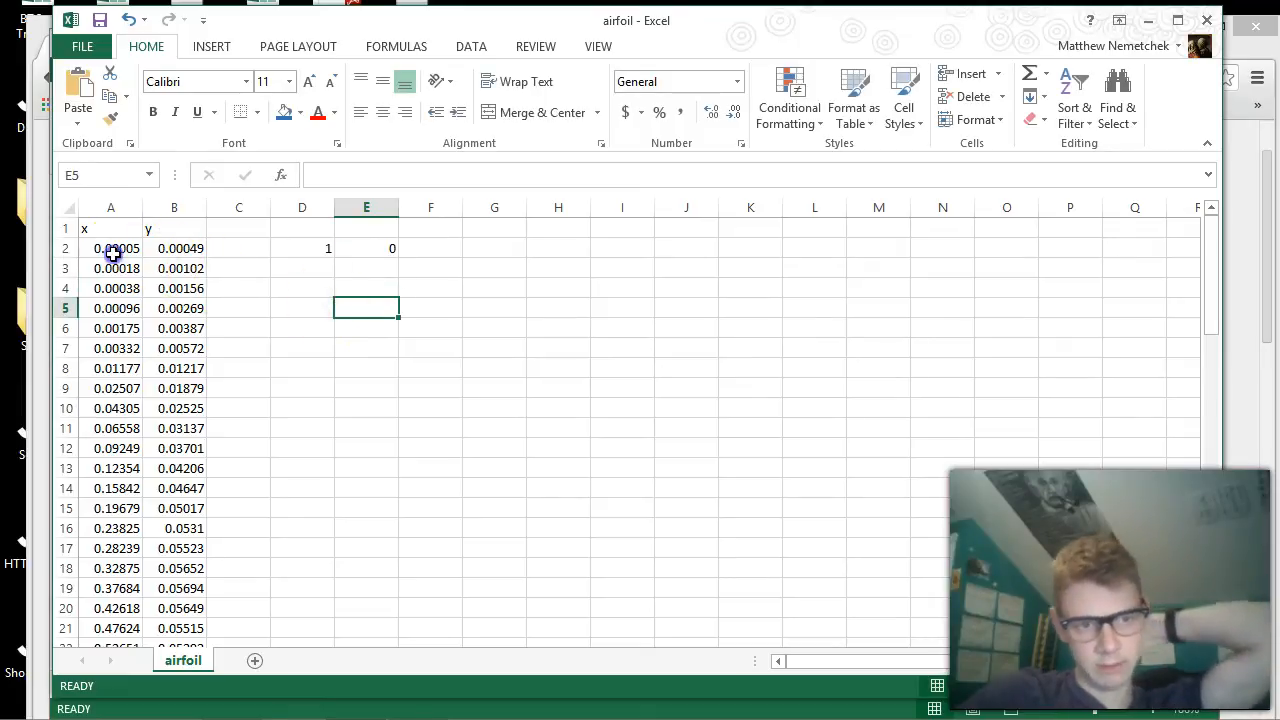
pyautogui.moveTo(108, 250); pyautogui.dragTo(174, 252)
pyautogui.click(300, 363)
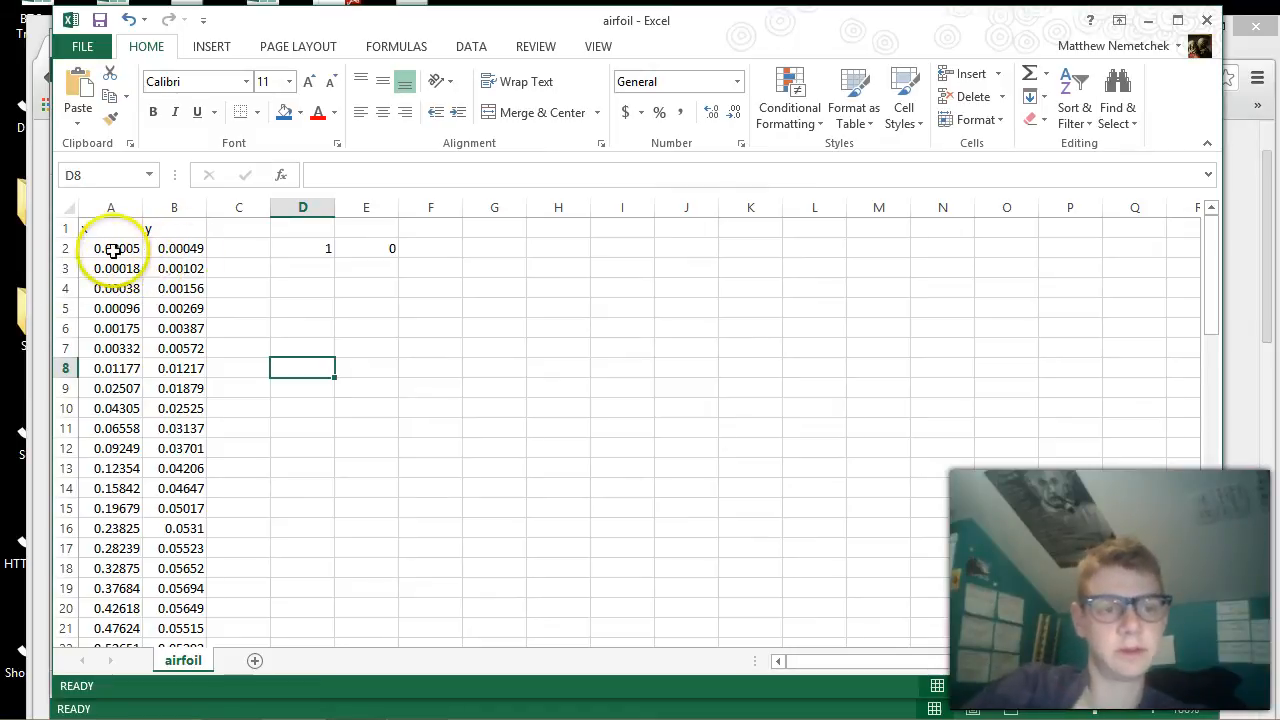
# Step: Sort the first block of coordinates, A2 to B36, from largest to smallest
pyautogui.scroll(-5, 124, 406)
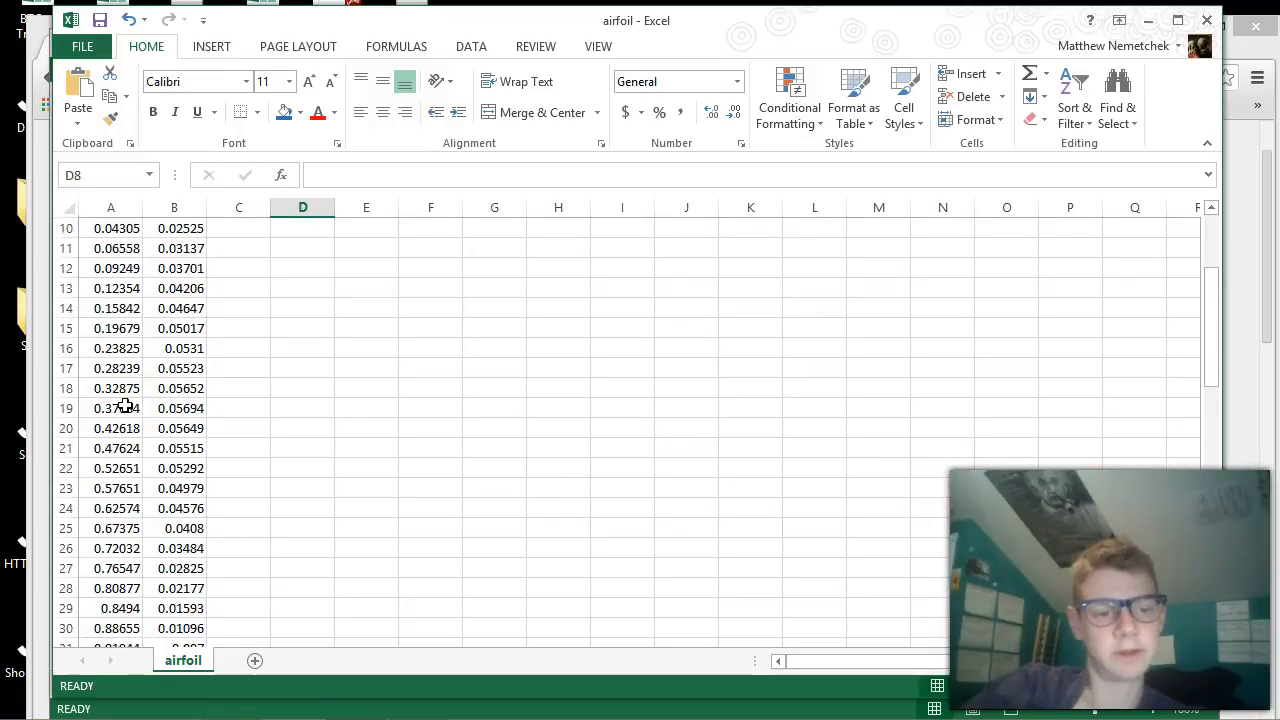
pyautogui.scroll(-1, 124, 406)
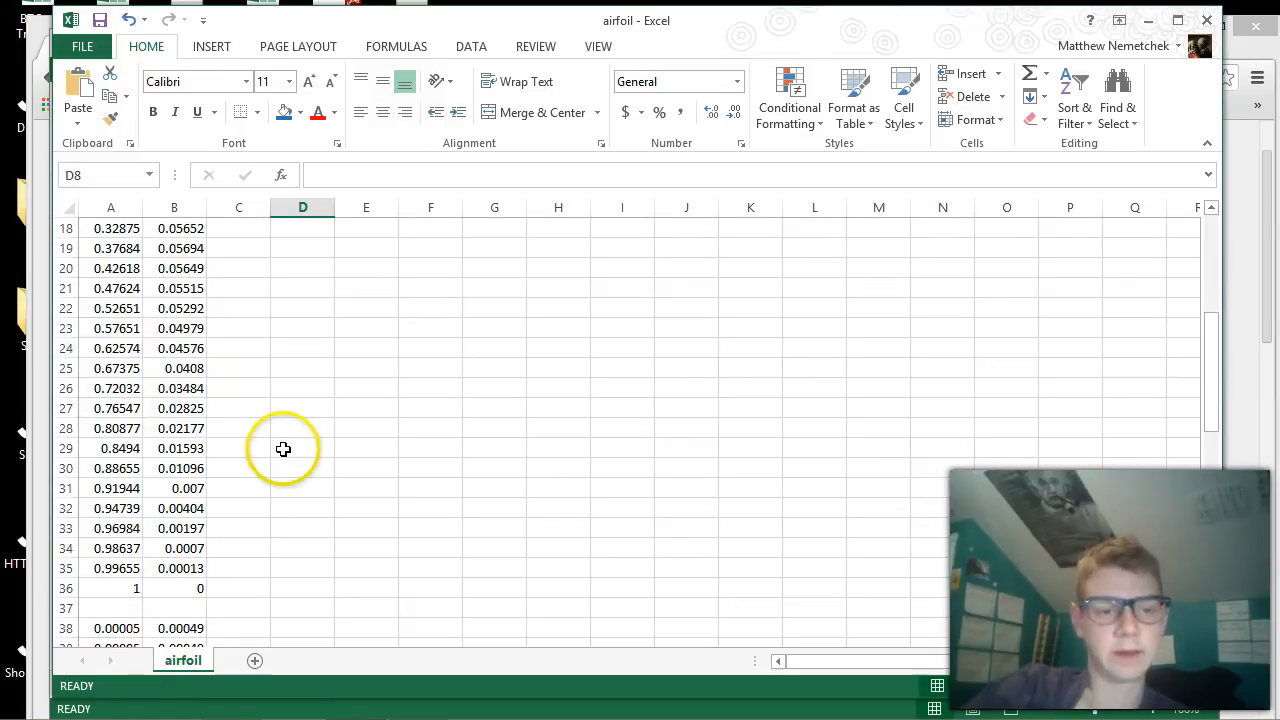
pyautogui.scroll(6, 280, 447)
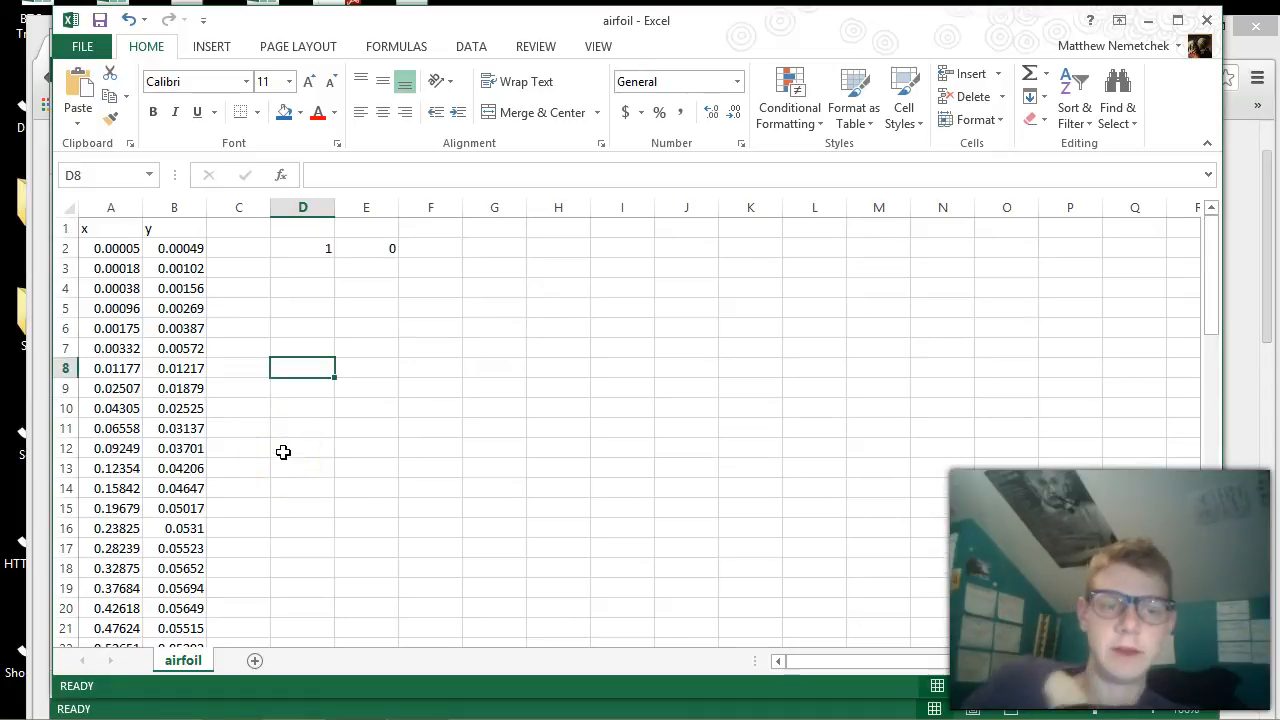
pyautogui.click(108, 248)
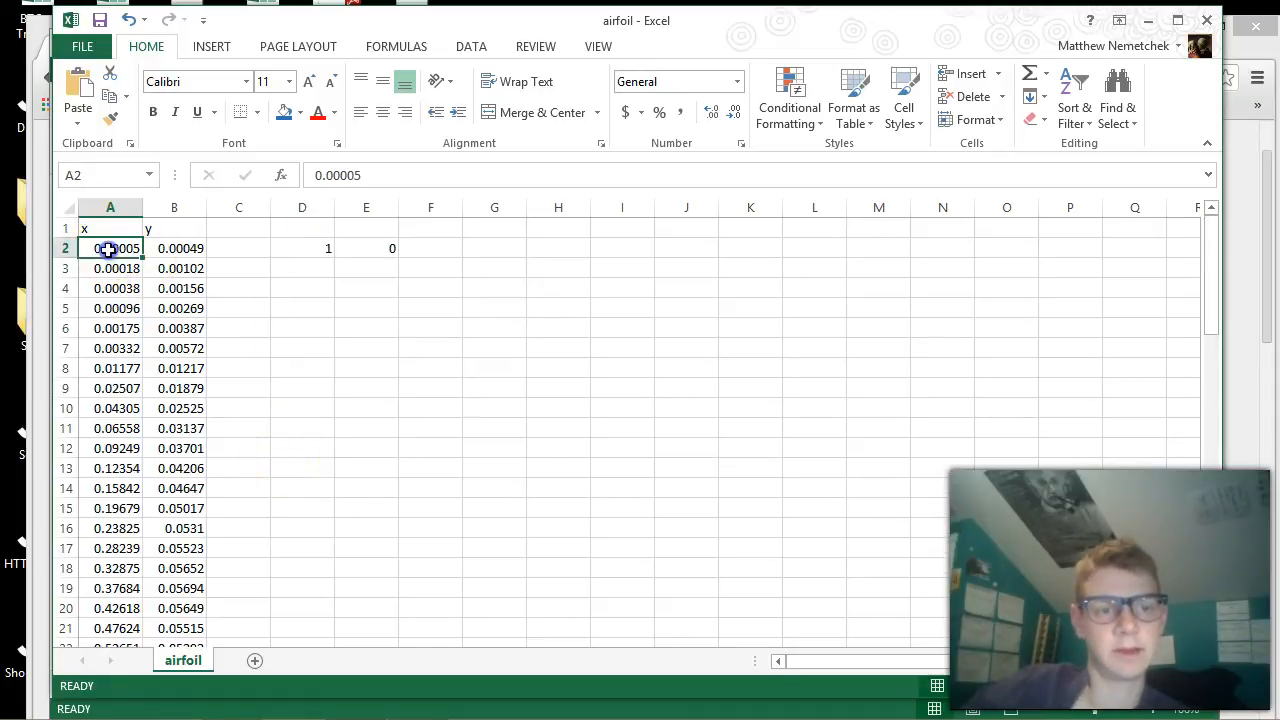
pyautogui.moveTo(108, 248); pyautogui.dragTo(185, 548)
pyautogui.moveTo(127, 243); pyautogui.dragTo(178, 609)
pyautogui.scroll(-3, 280, 563)
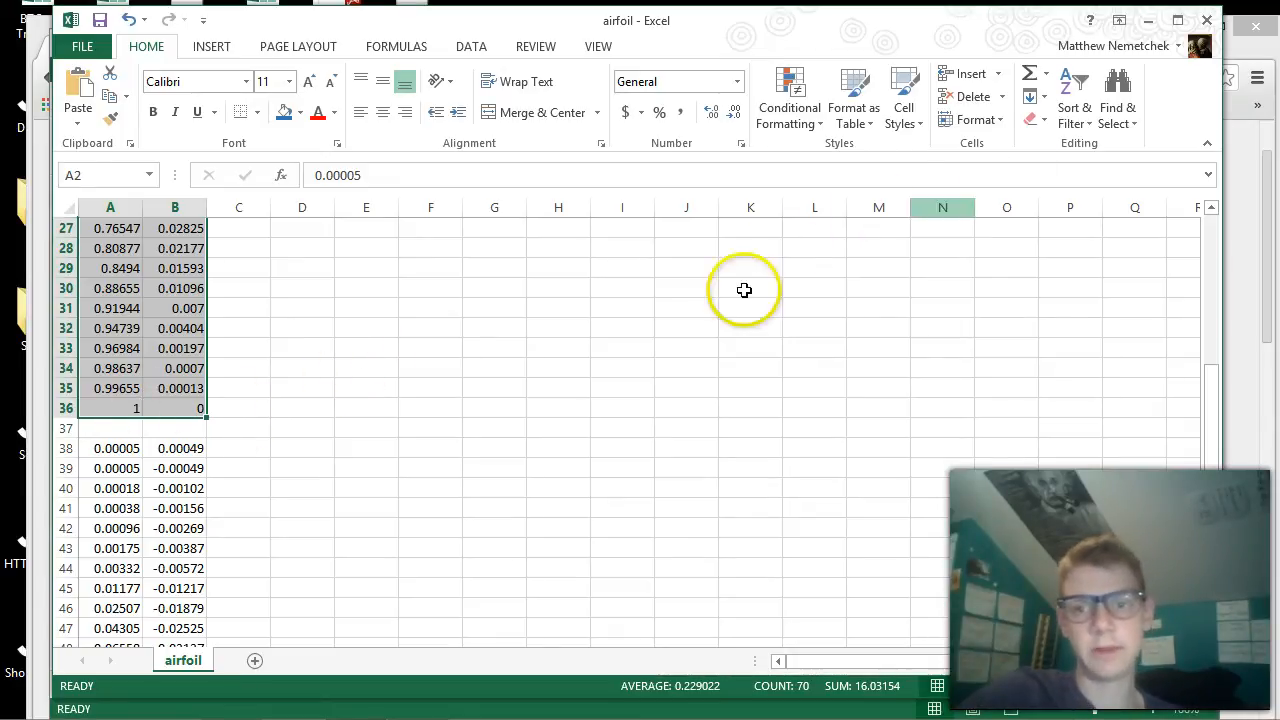
pyautogui.scroll(9, 694, 317)
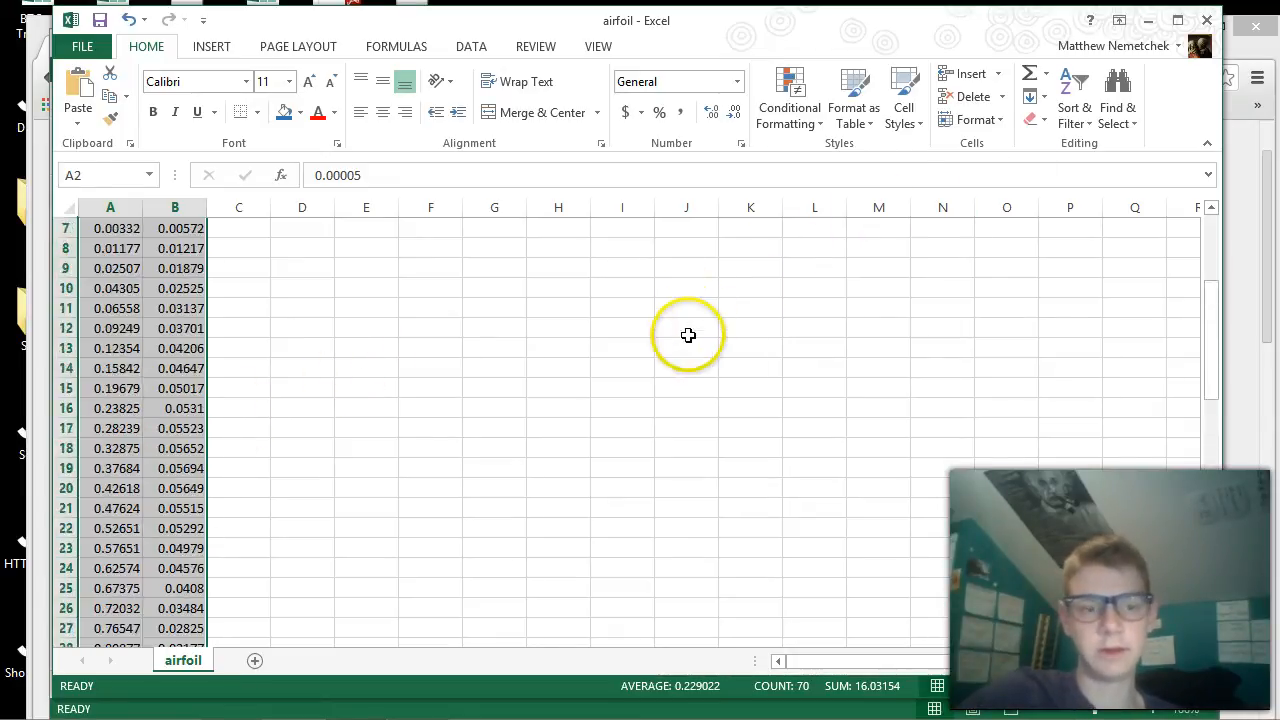
pyautogui.click(1082, 130)
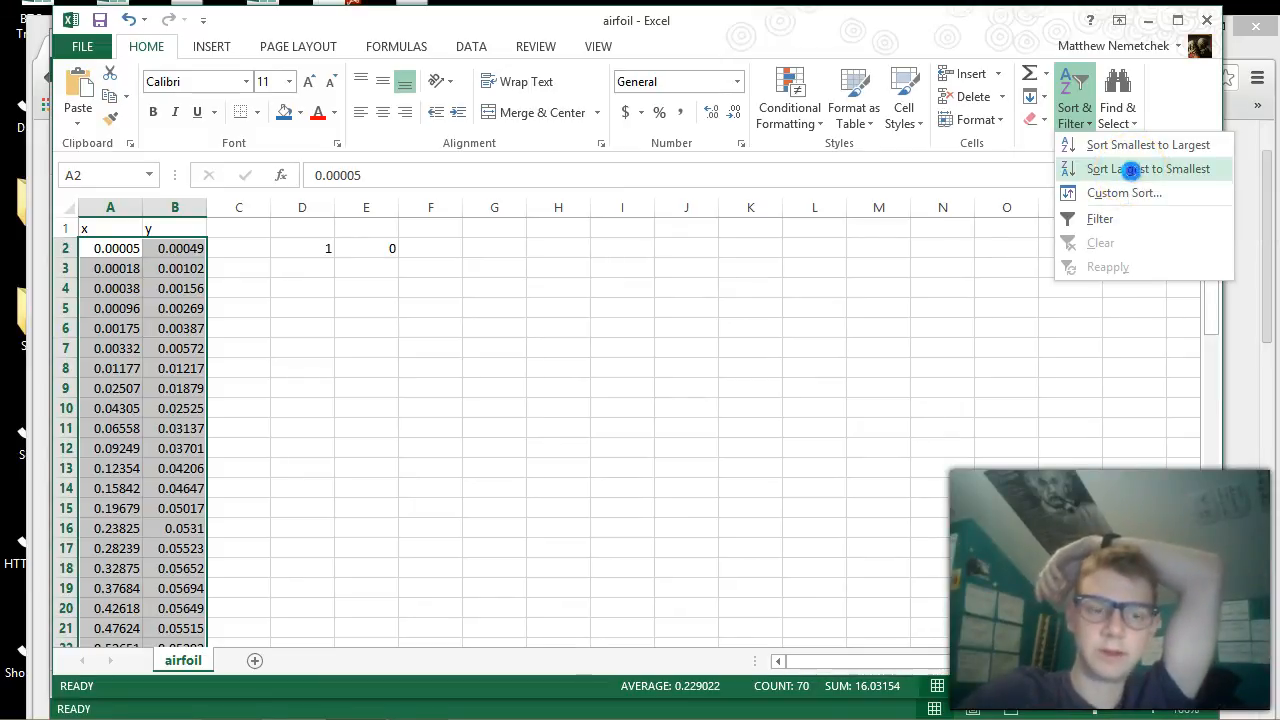
pyautogui.click(1134, 176)
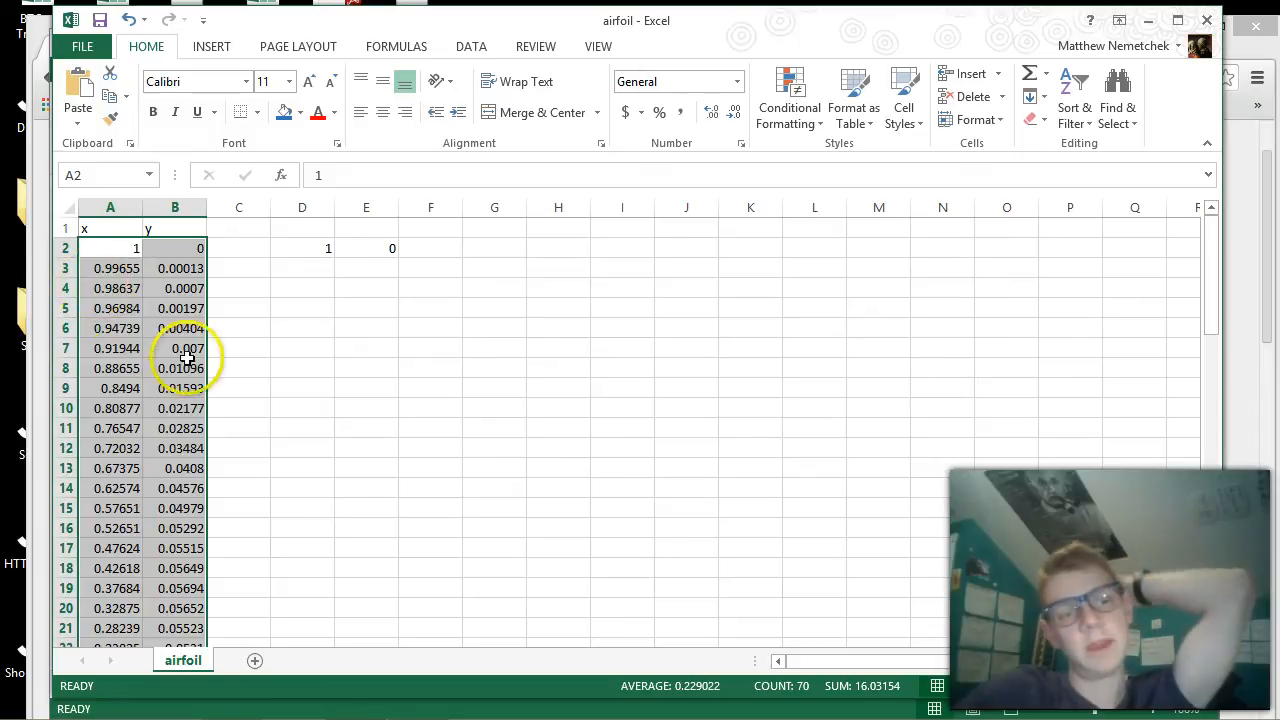
pyautogui.click(126, 255)
pyautogui.click(178, 255)
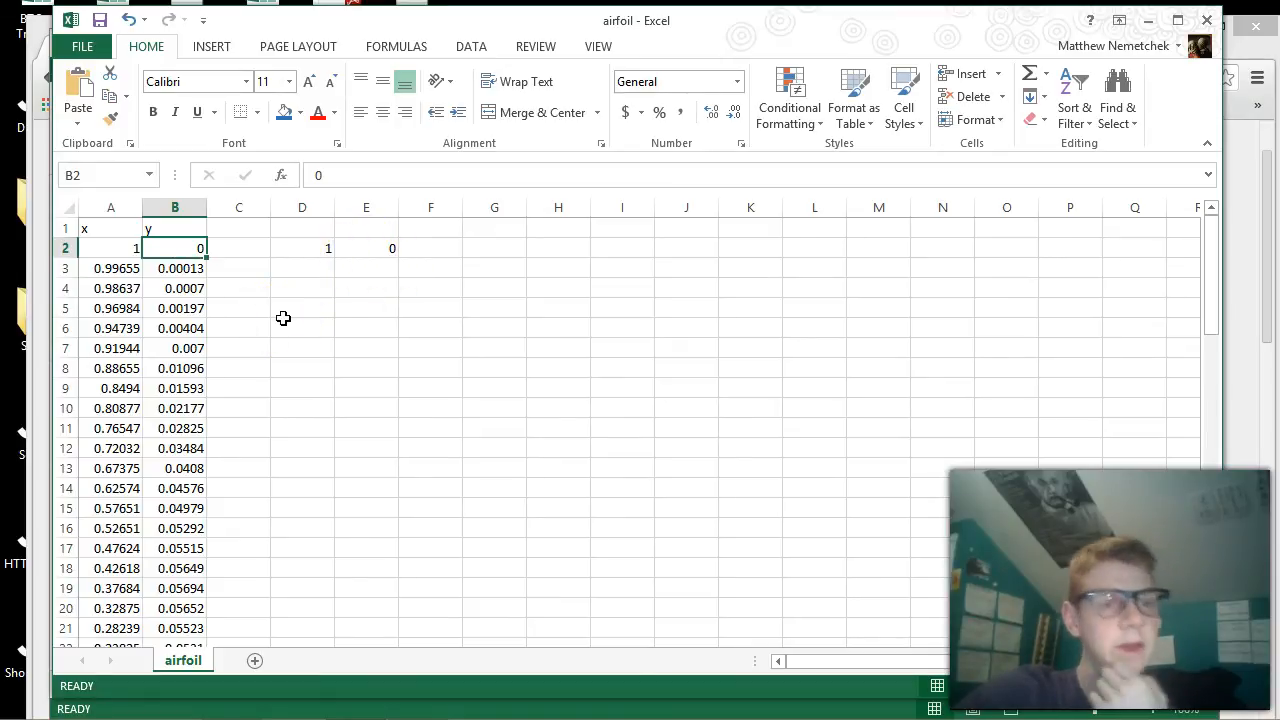
pyautogui.click(273, 393)
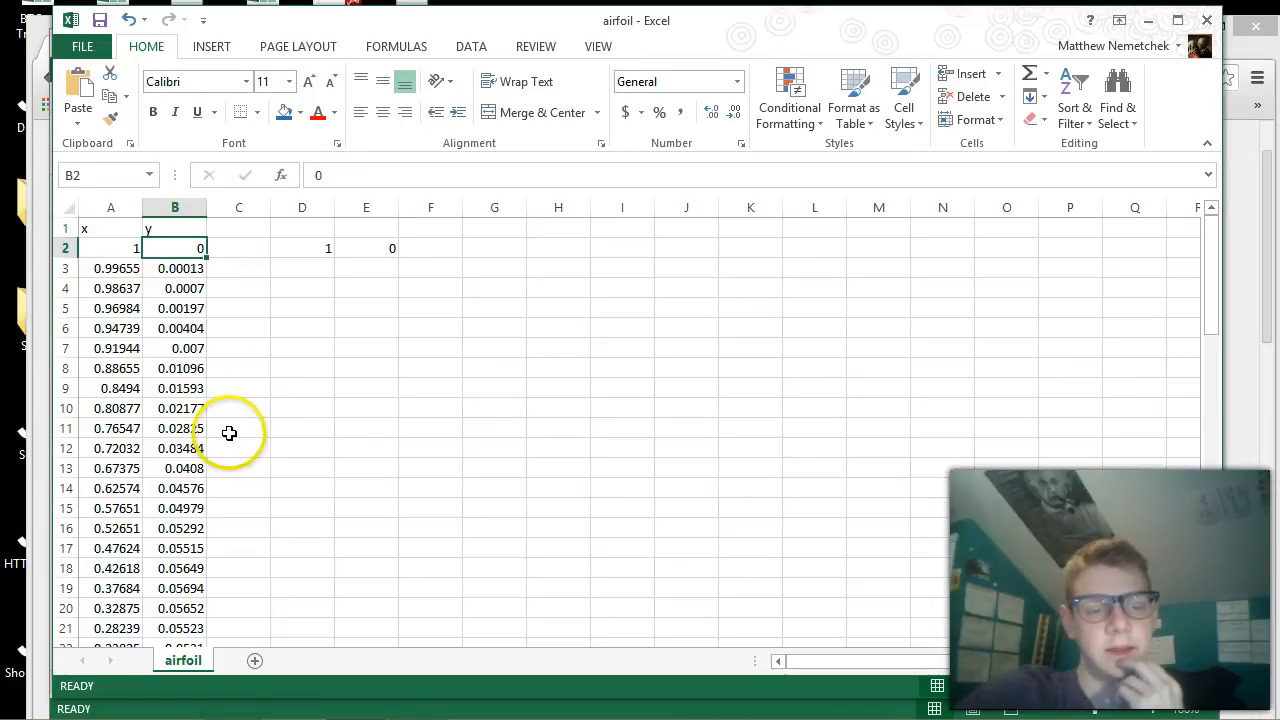
# Step: Fill the blank row between the two coordinate blocks with 0 in A37 and 0 in B37
pyautogui.scroll(-6, 229, 433)
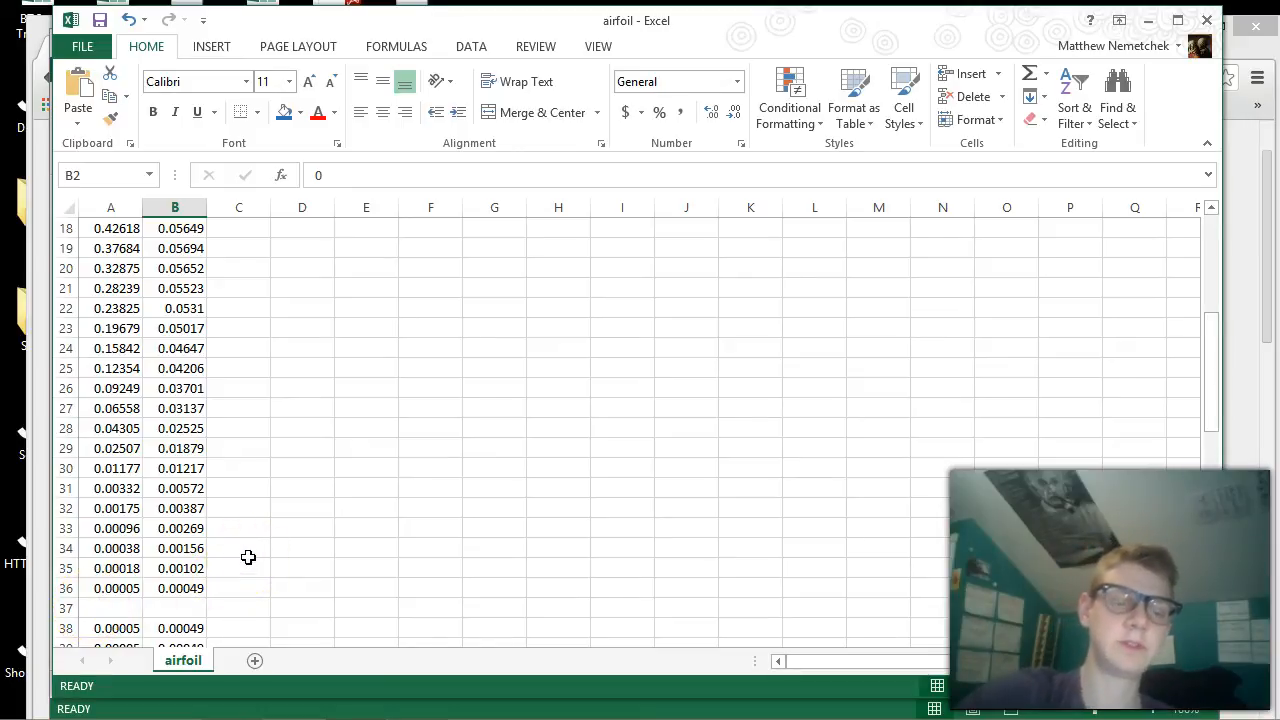
pyautogui.moveTo(114, 588); pyautogui.dragTo(183, 598)
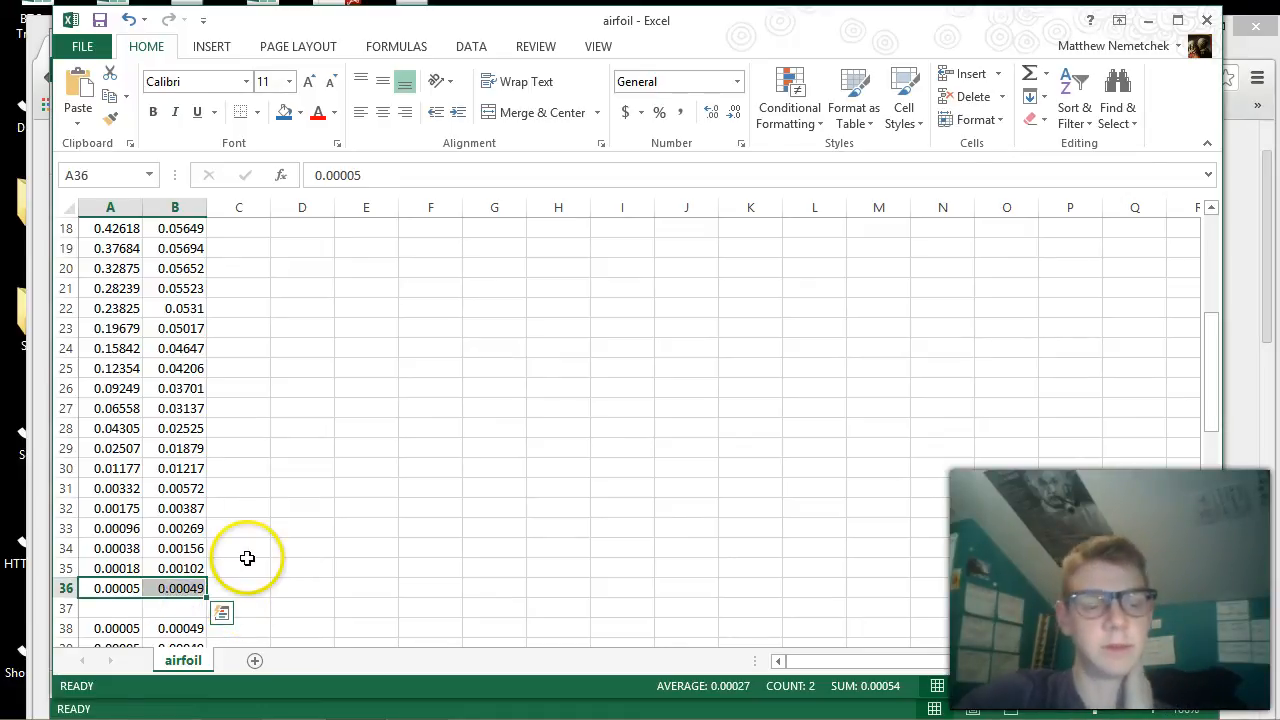
pyautogui.click(126, 604)
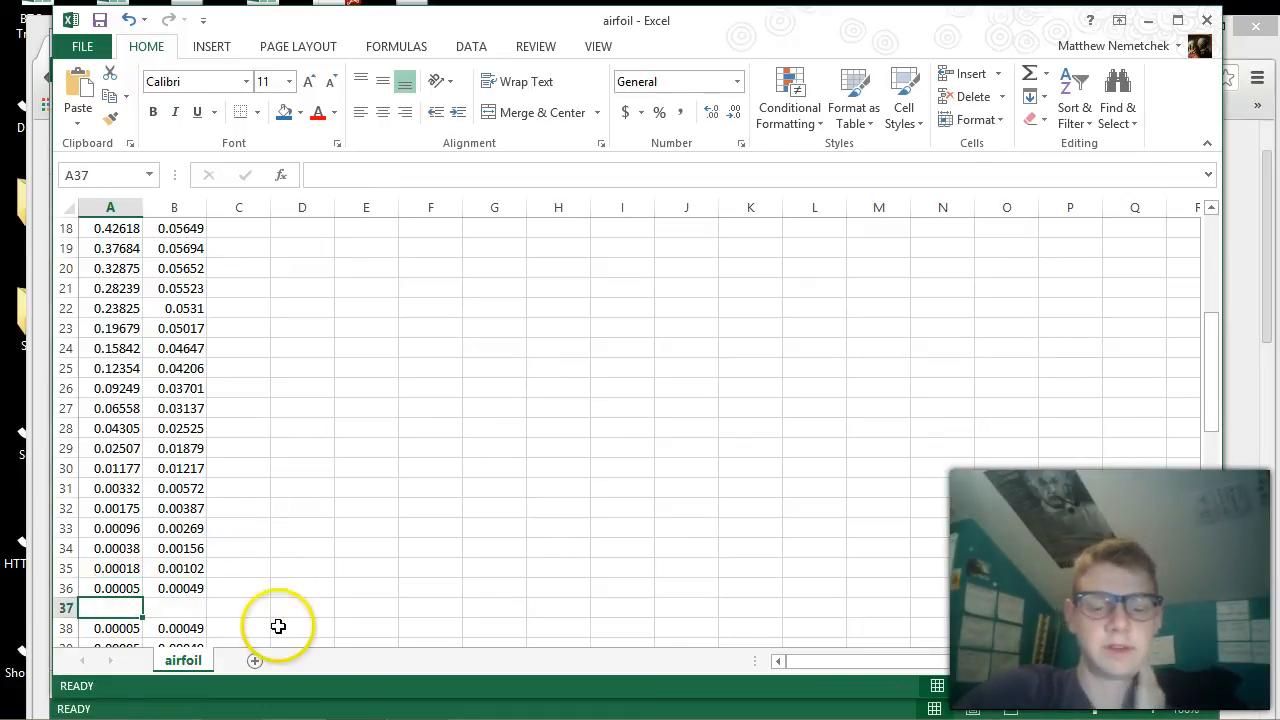
pyautogui.write('0')
pyautogui.click(177, 609)
pyautogui.write('0')
# Step: Note the reference point beside the first block's closing zeros, with 0 in D37 and 0 in E37
pyautogui.click(313, 608)
pyautogui.write('0')
pyautogui.click(366, 606)
pyautogui.write('0')
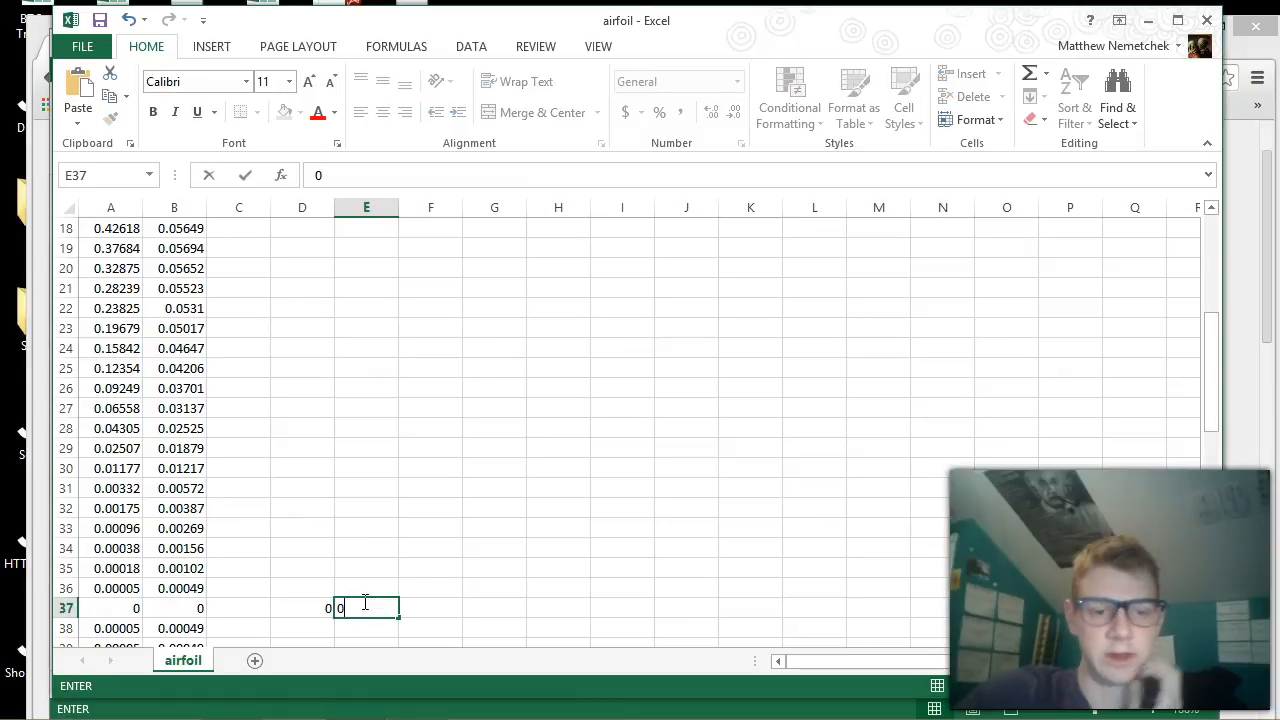
pyautogui.click(403, 564)
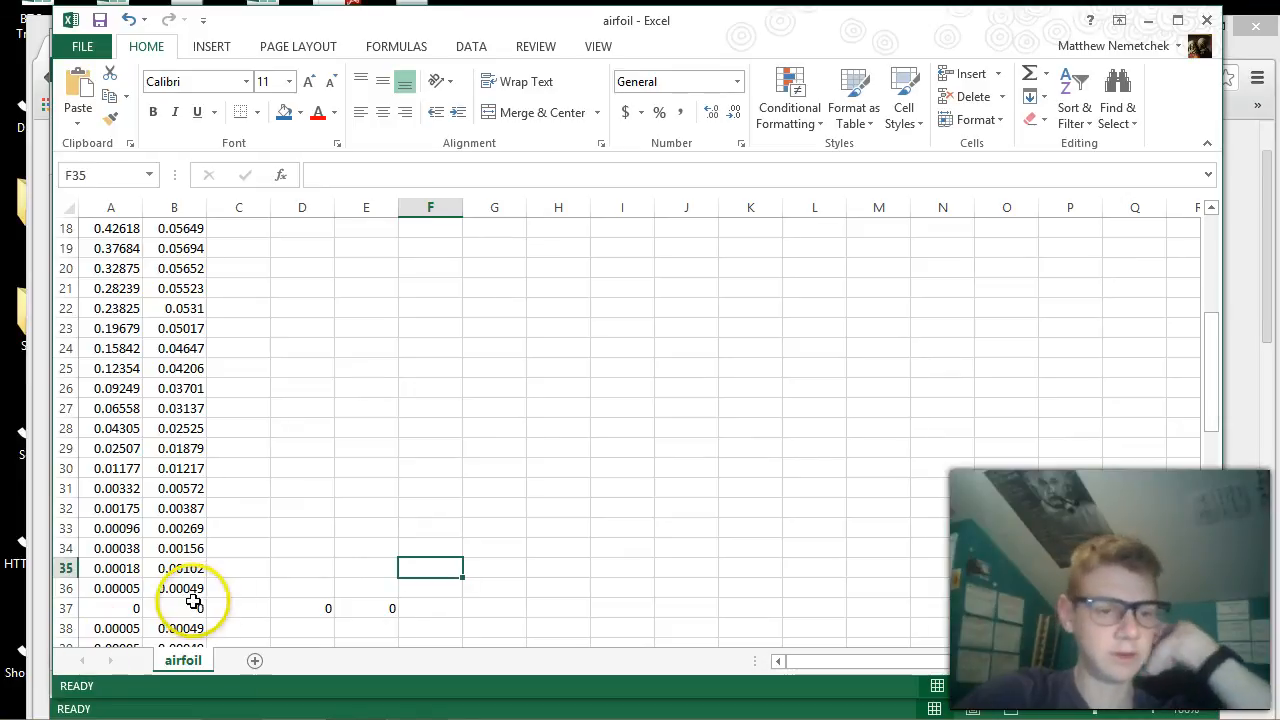
# Step: Note the second block's reference starting point in row 38, with 0 in D38 and 0 in E38
pyautogui.click(128, 590)
pyautogui.click(168, 590)
pyautogui.moveTo(128, 588); pyautogui.dragTo(200, 590)
pyautogui.click(280, 567)
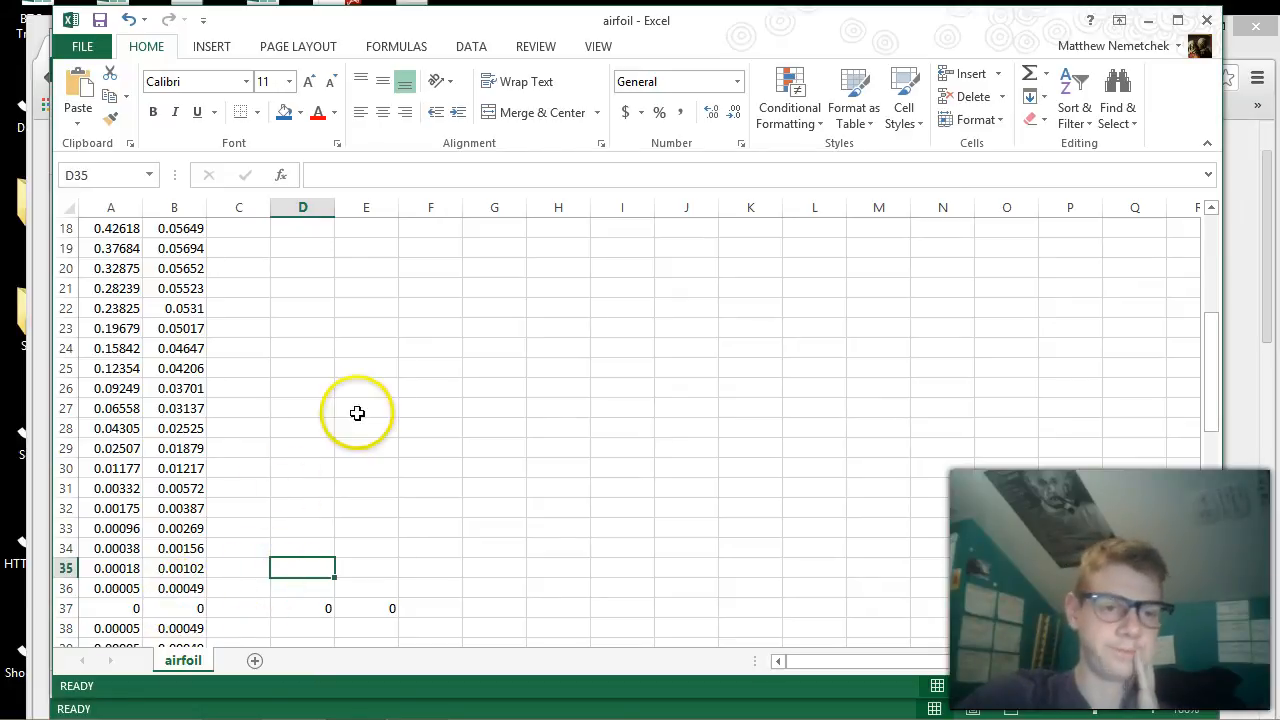
pyautogui.scroll(6, 357, 416)
pyautogui.scroll(-5, 357, 418)
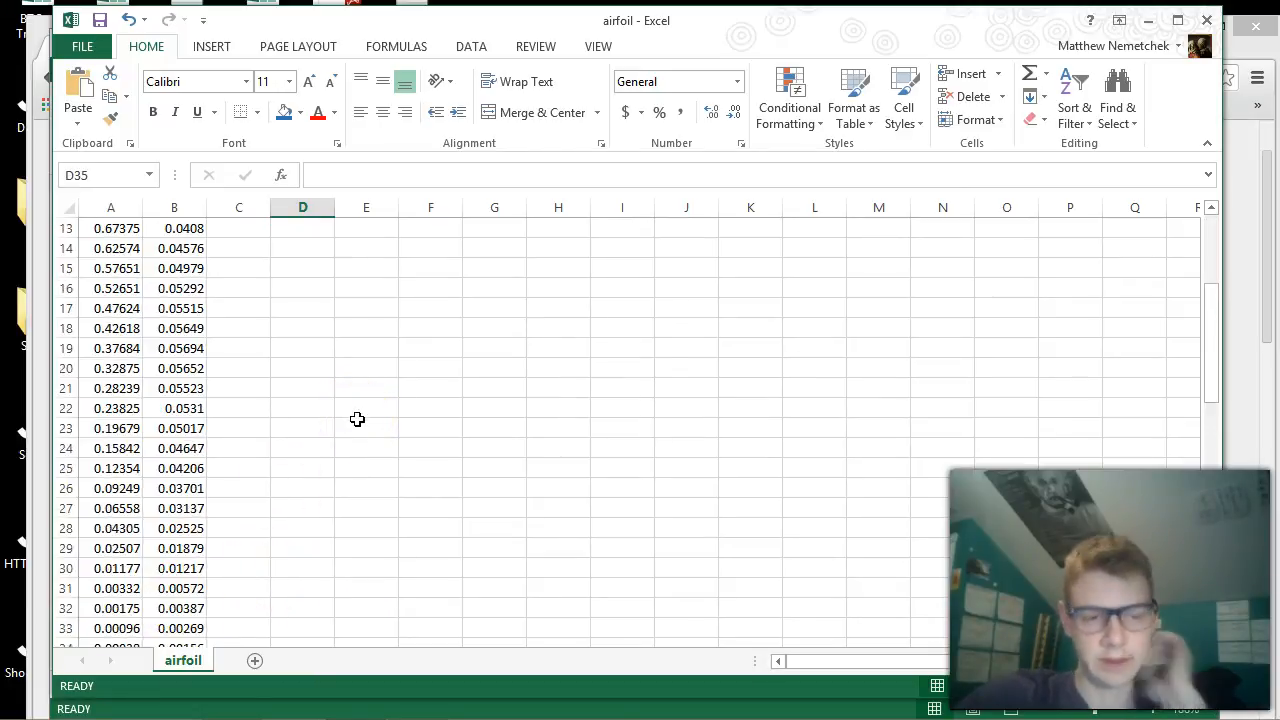
pyautogui.scroll(-1, 357, 420)
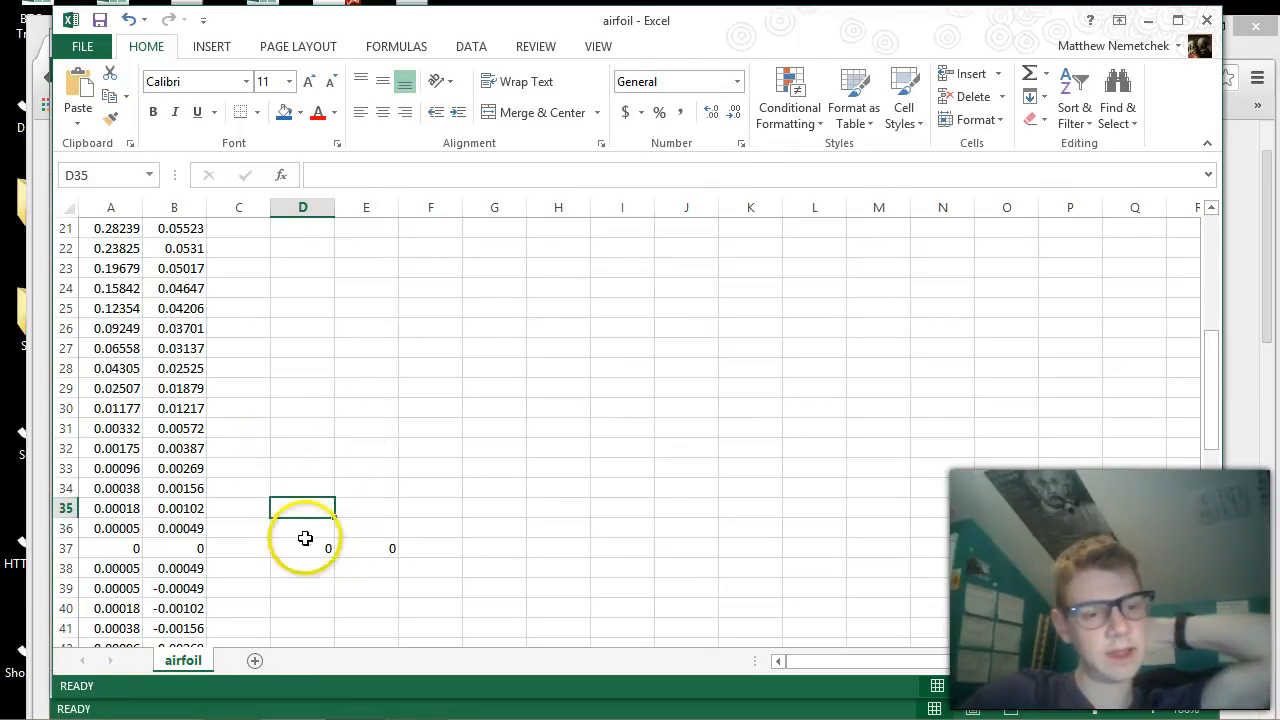
pyautogui.click(330, 572)
pyautogui.write('0')
pyautogui.click(390, 568)
pyautogui.write('0')
pyautogui.click(410, 541)
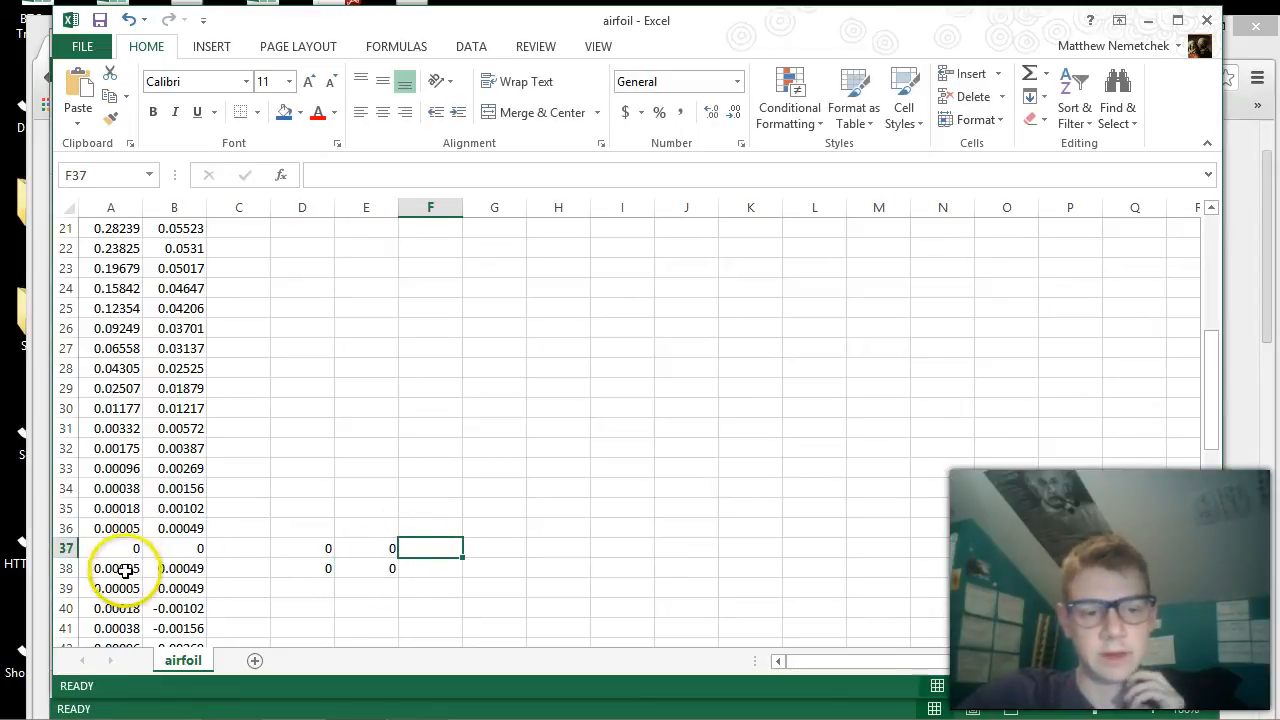
# Step: Try deleting row 37 between the two coordinate blocks, and undo the deletion
pyautogui.moveTo(85, 568); pyautogui.dragTo(199, 568)
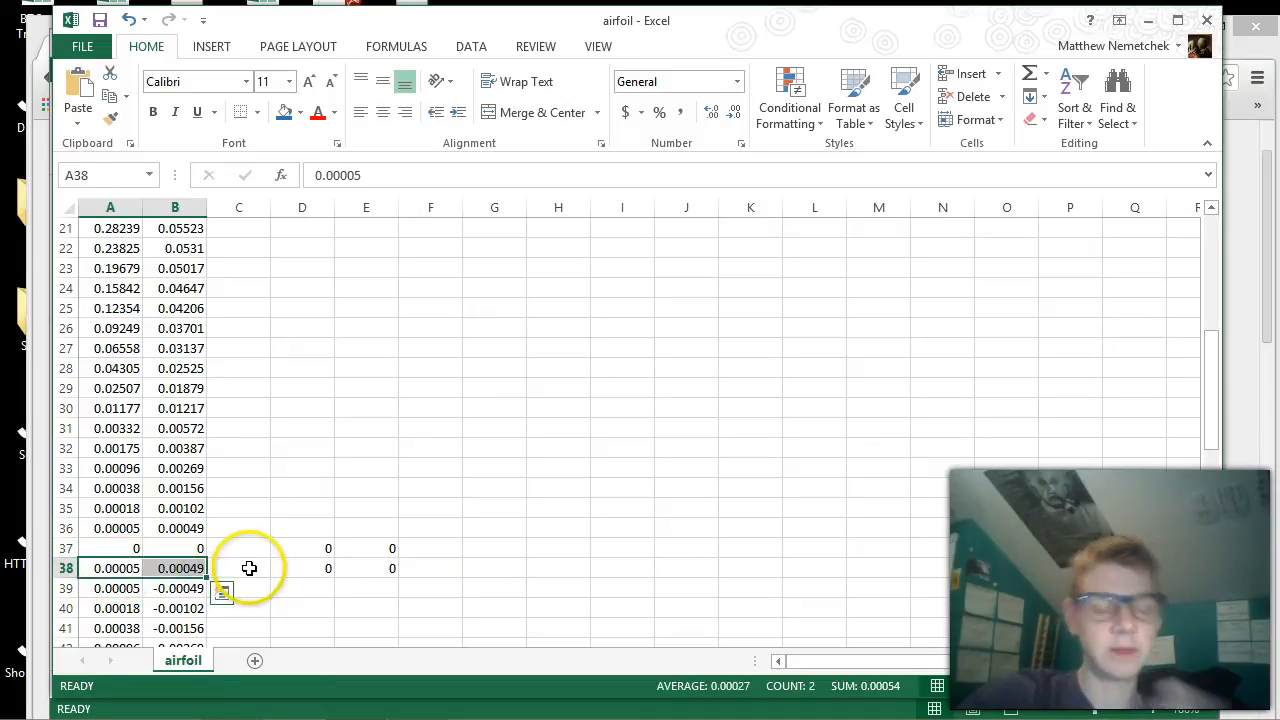
pyautogui.click(118, 568)
pyautogui.click(172, 568)
pyautogui.click(128, 568)
pyautogui.click(185, 568)
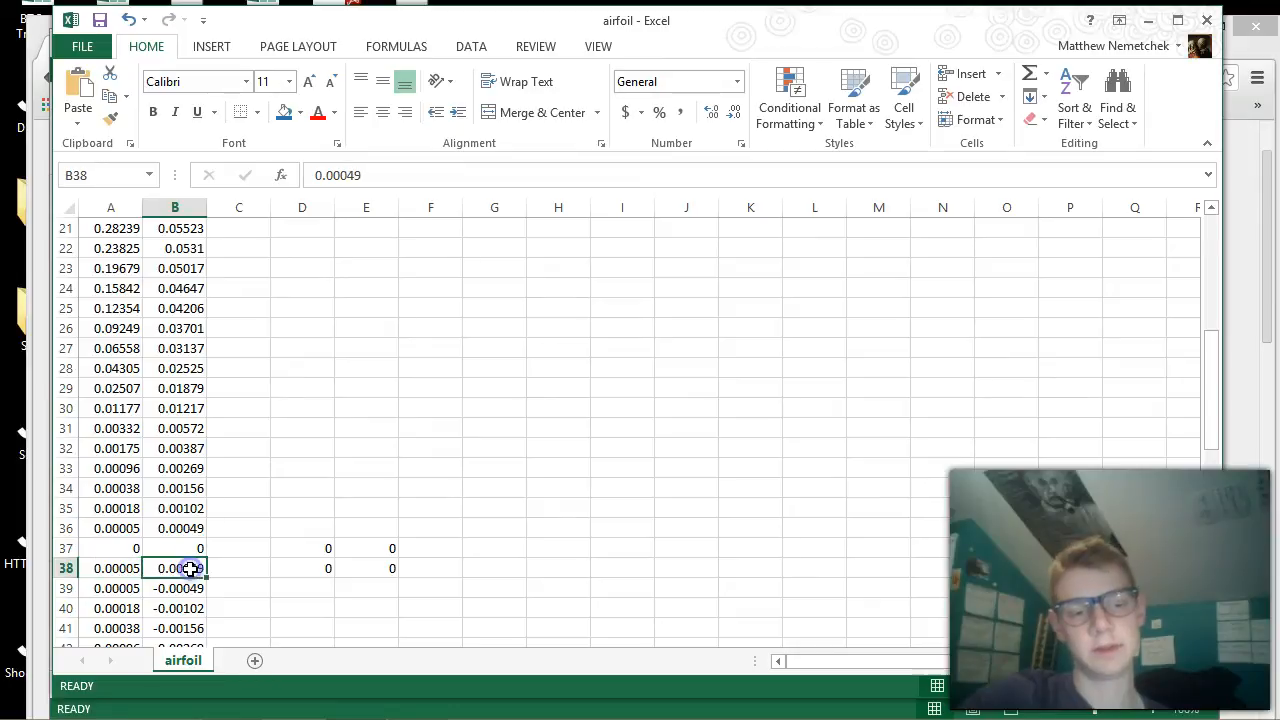
pyautogui.rightClick(65, 548)
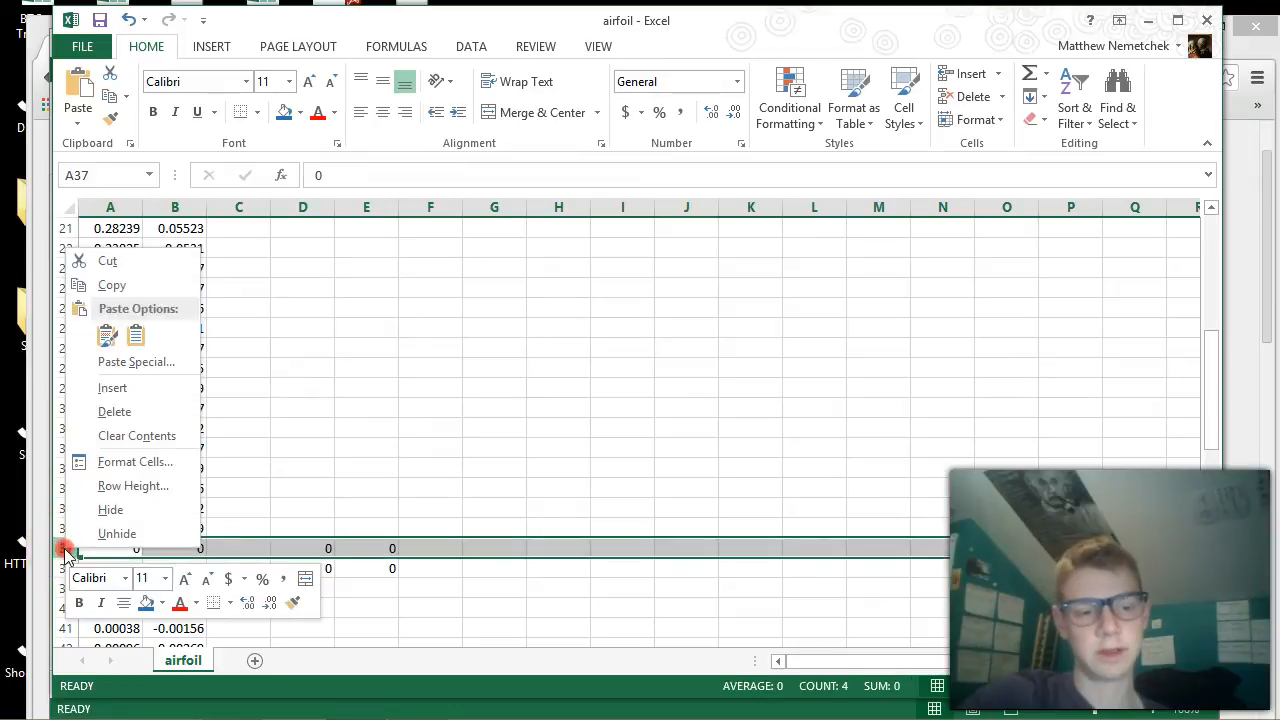
pyautogui.click(146, 418)
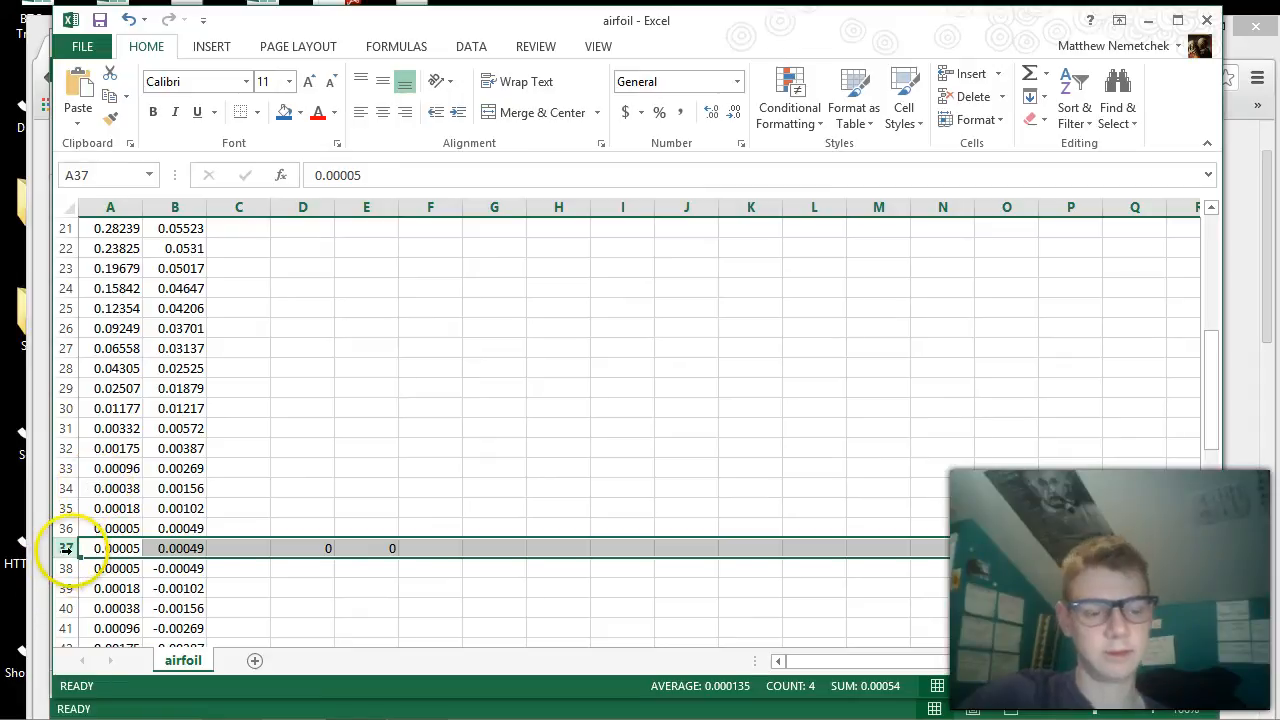
pyautogui.hotkey('ctrl', 'z')
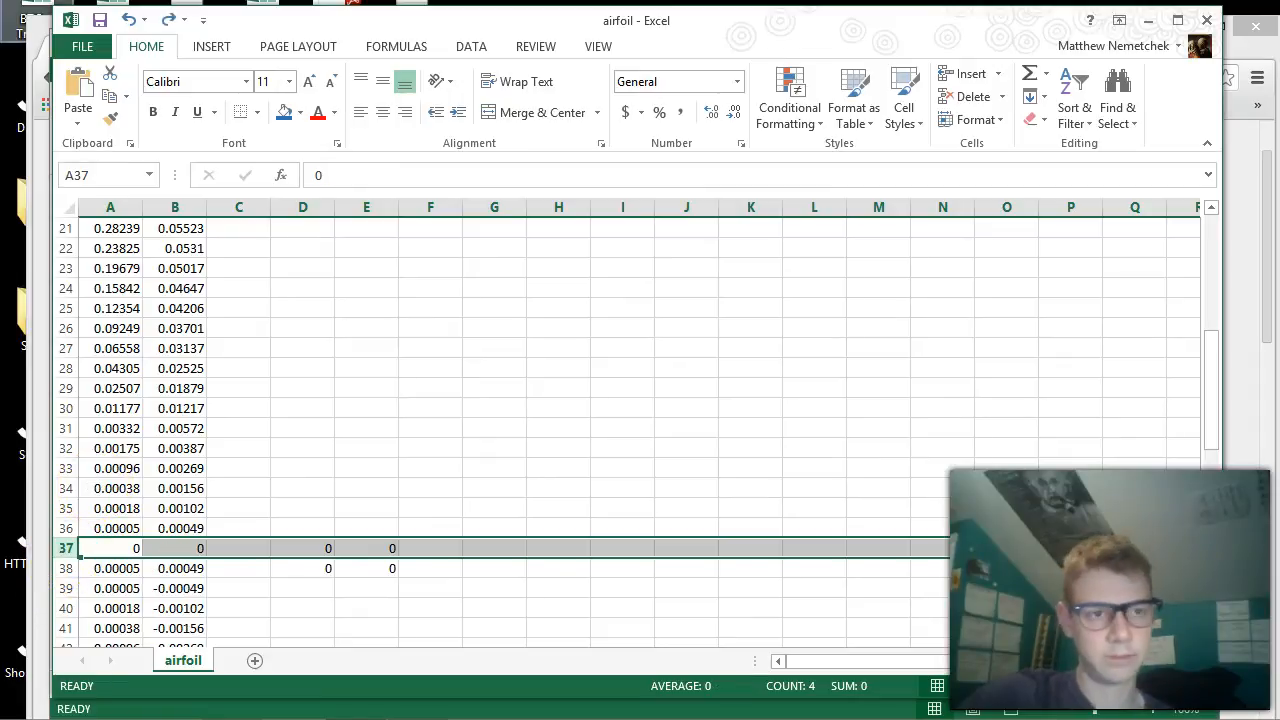
# Step: Insert a new row above row 37 and enter 0 in both A37 and B37
pyautogui.rightClick(63, 548)
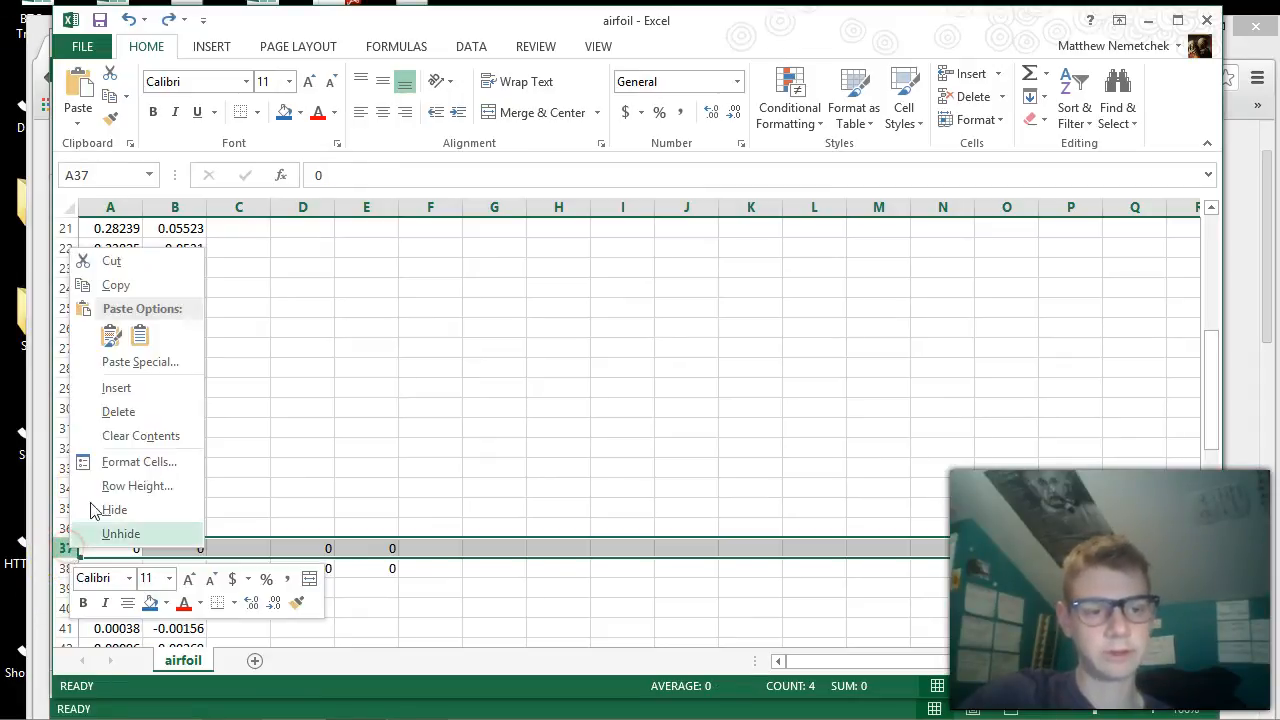
pyautogui.click(120, 392)
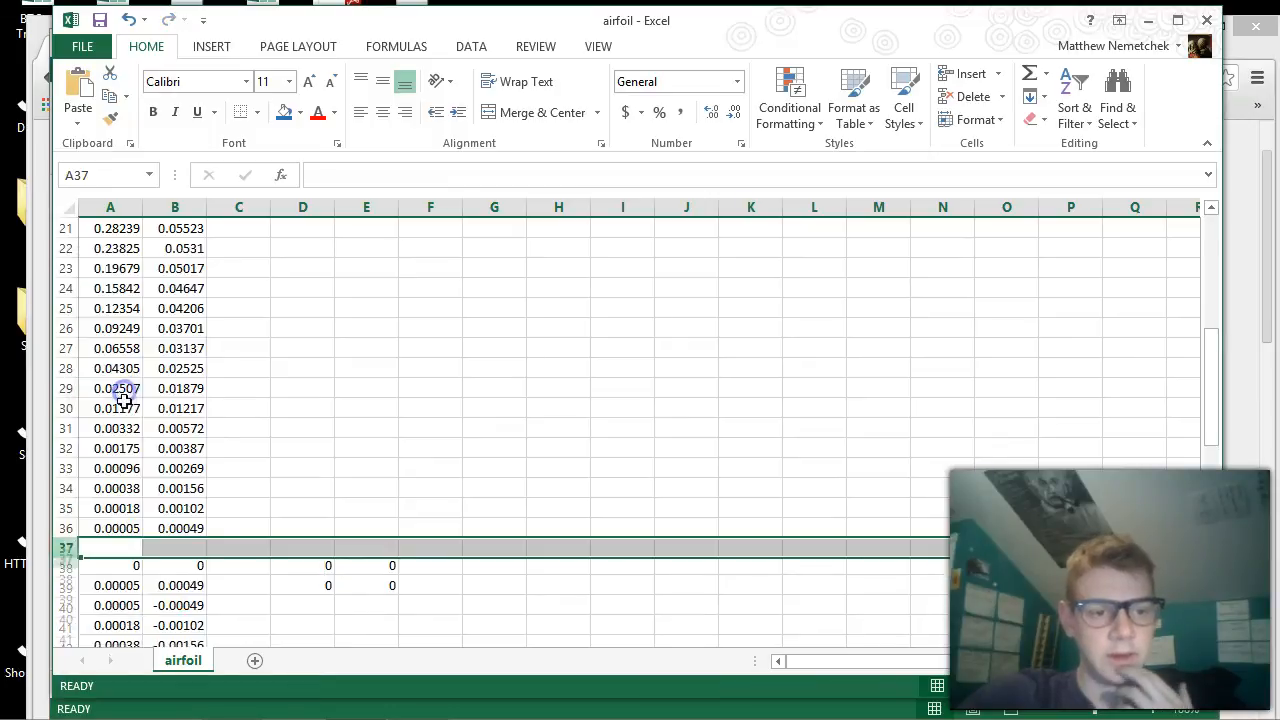
pyautogui.click(178, 586)
pyautogui.click(132, 546)
pyautogui.write('0')
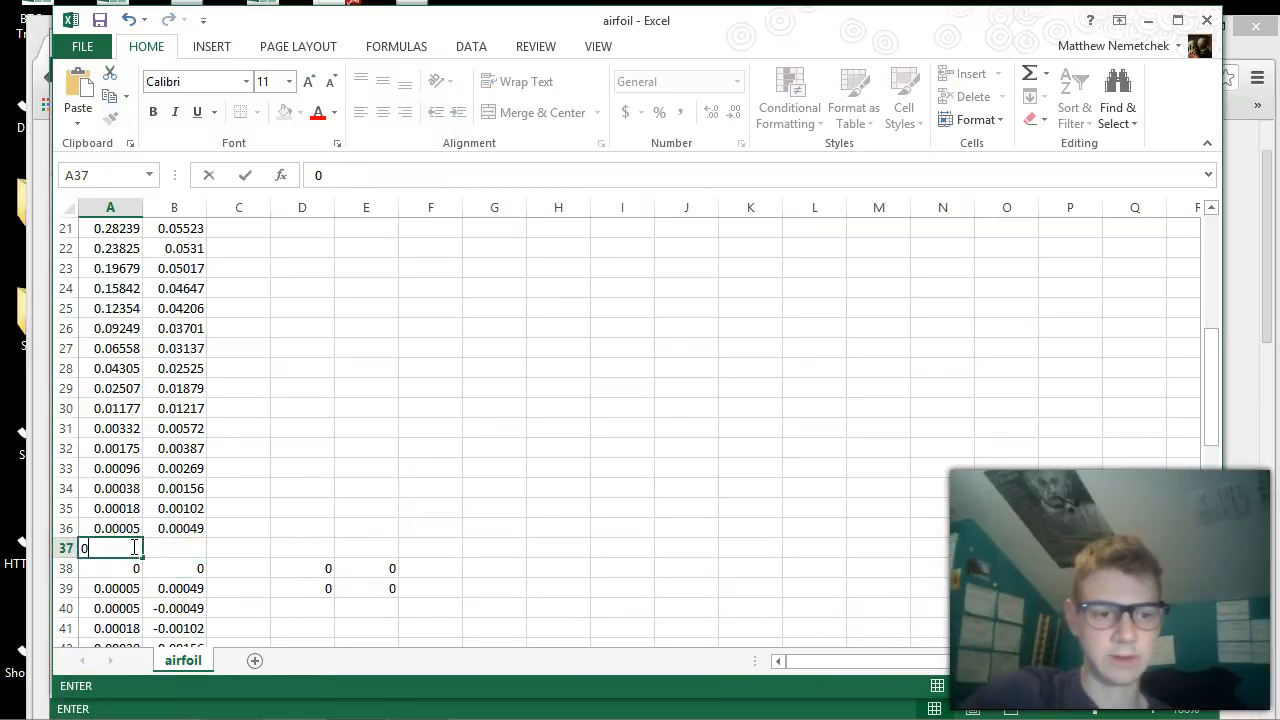
pyautogui.click(169, 550)
pyautogui.write('0')
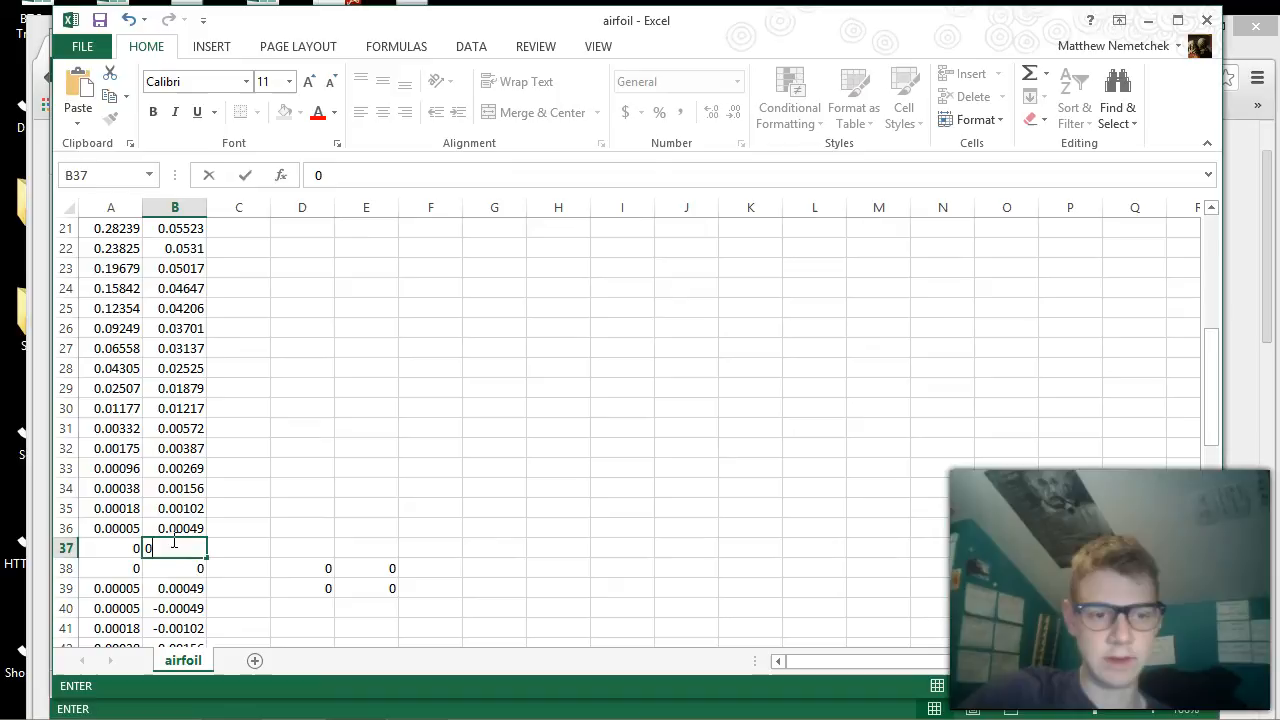
# Step: Move the two reference rows of zeros from D38:E39 up one row to D37:E38
pyautogui.click(351, 570)
pyautogui.moveTo(321, 568); pyautogui.dragTo(366, 588)
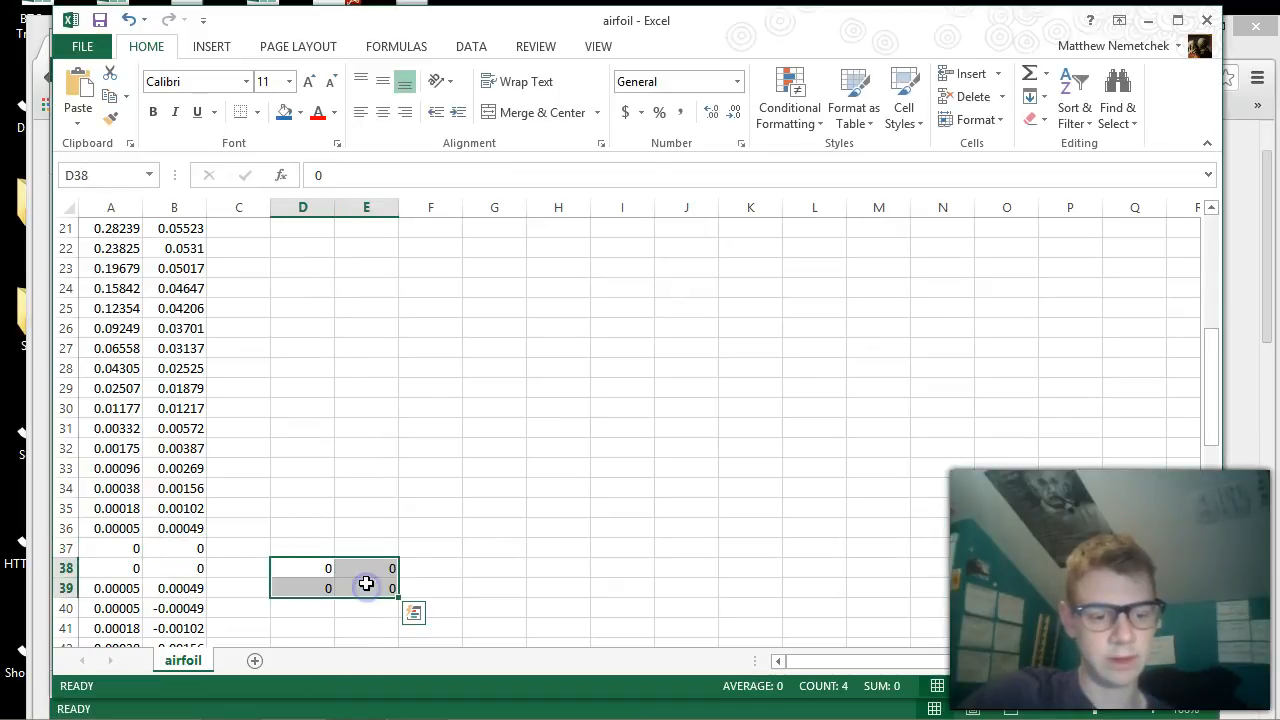
pyautogui.hotkey('ctrl', 'c')
pyautogui.click(323, 547)
pyautogui.hotkey('ctrl', 'v')
pyautogui.click(468, 510)
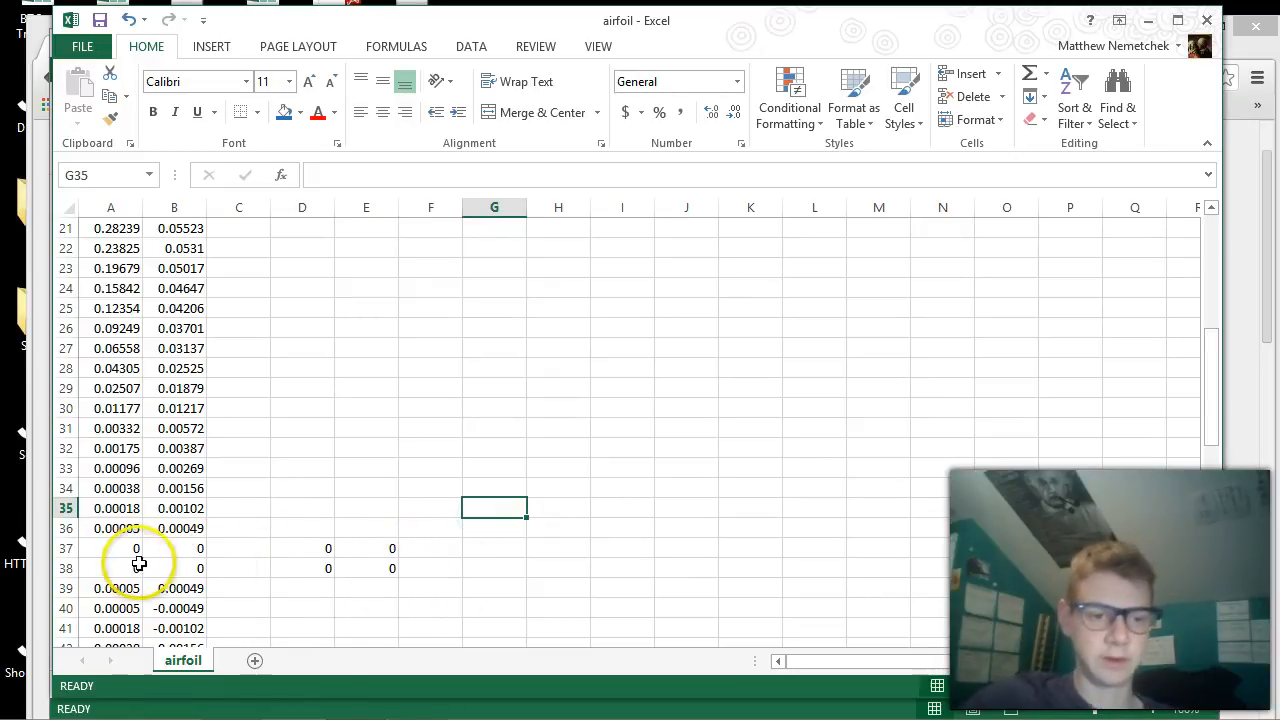
# Step: Shade the first coordinate block, A2:B37, with a blue fill, leaving out the x and y headings
pyautogui.moveTo(176, 546); pyautogui.dragTo(90, 108)
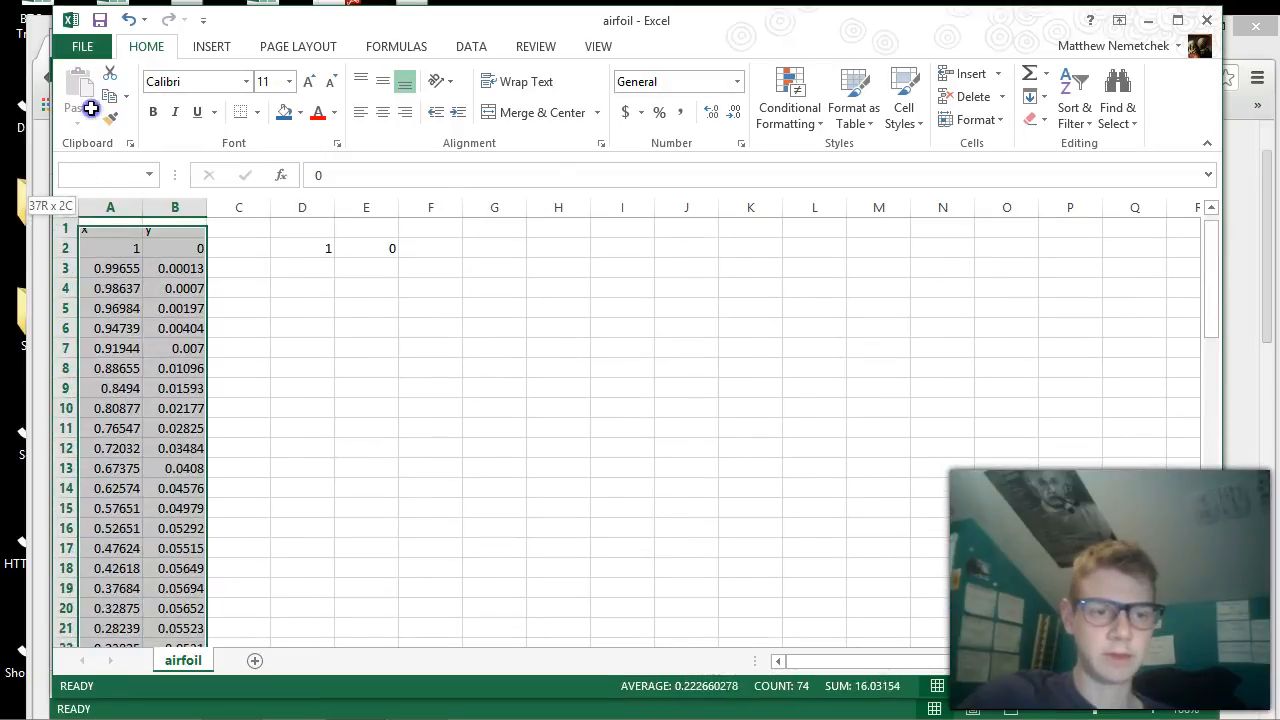
pyautogui.moveTo(94, 236); pyautogui.dragTo(103, 251)
pyautogui.click(280, 114)
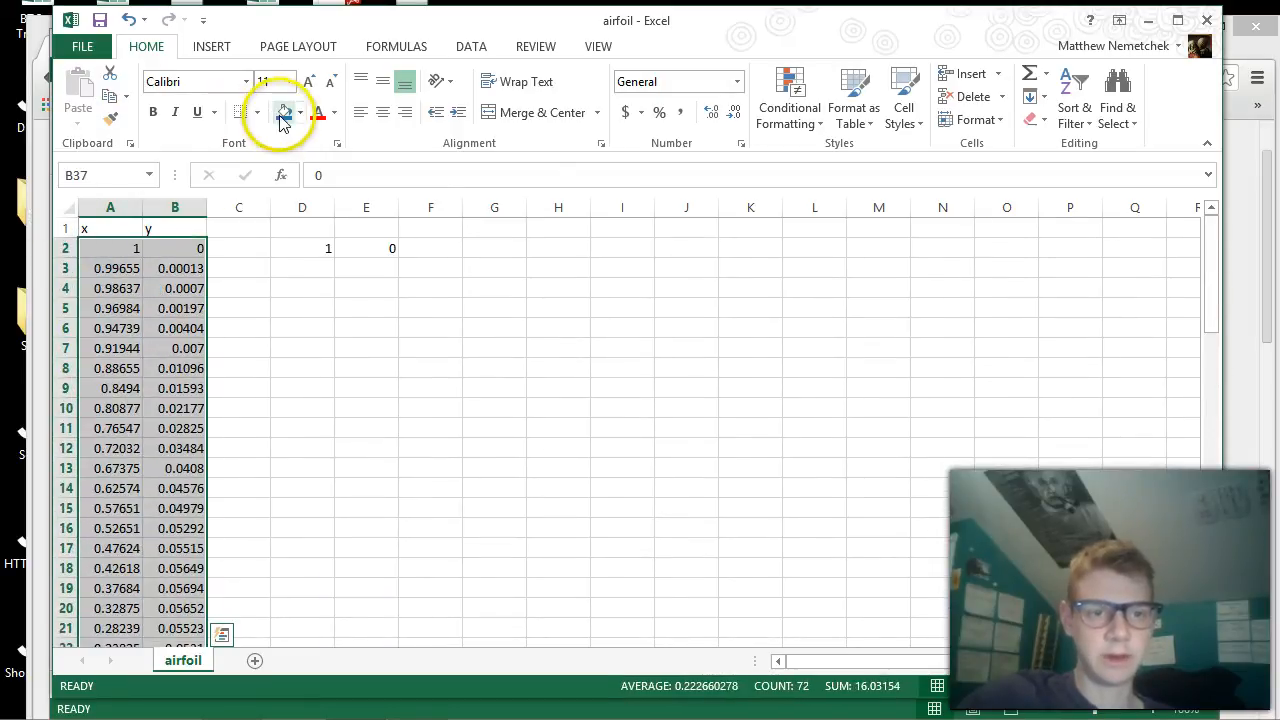
pyautogui.click(300, 394)
# Step: Enter the label "top curve" in D1, above the first block's reference point
pyautogui.scroll(9, 297, 339)
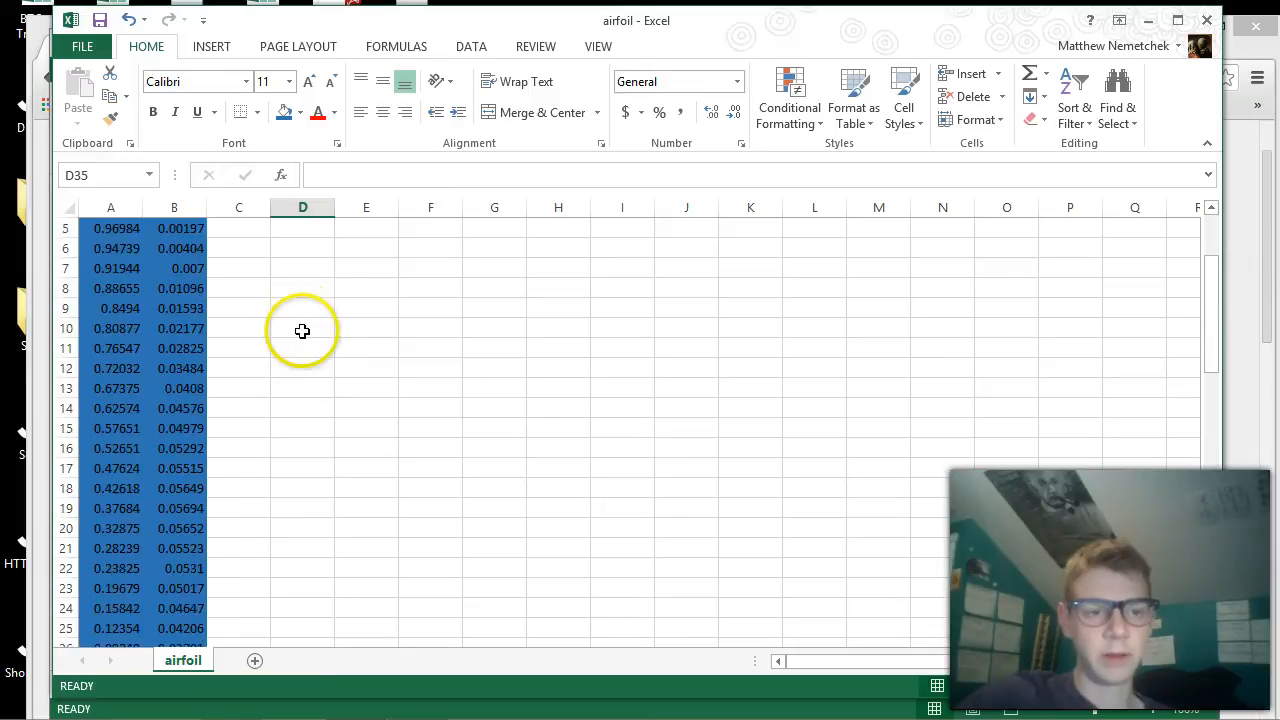
pyautogui.click(316, 229)
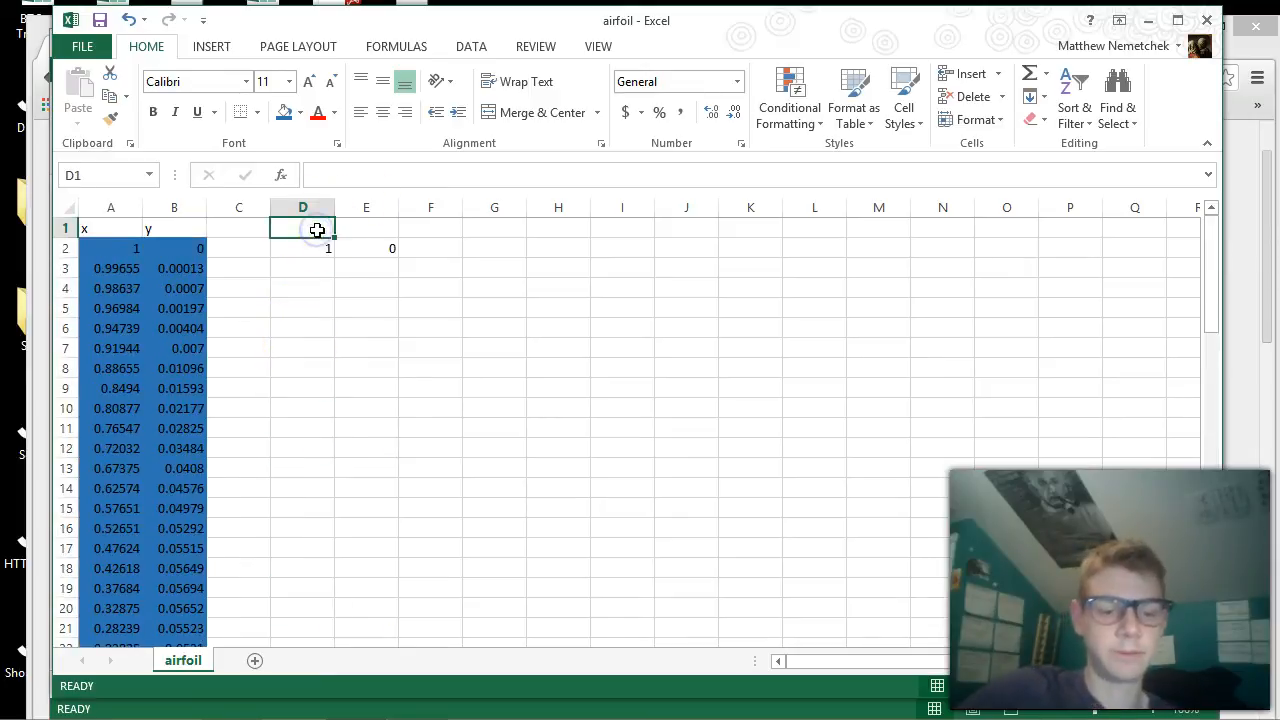
pyautogui.write('top curve')
pyautogui.press('Return')
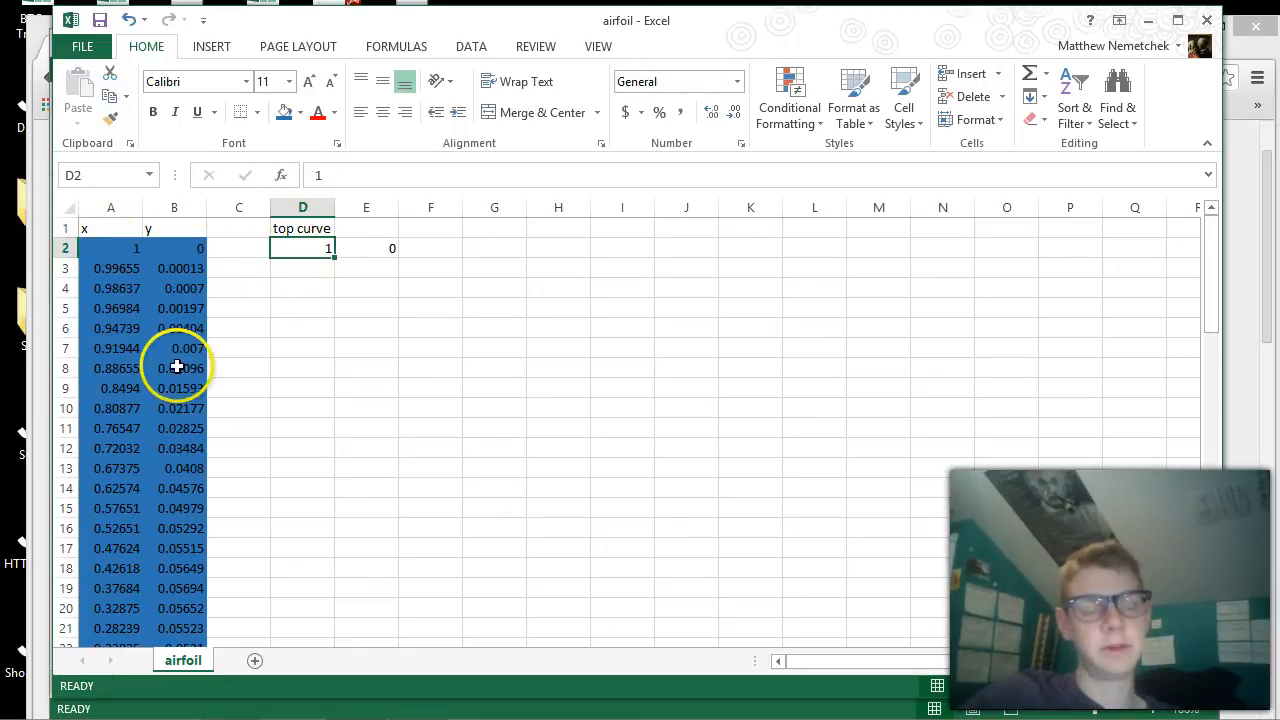
# Step: Enter the label "bottom curve" in F38, beside the second block's reference starting point
pyautogui.scroll(-7, 177, 366)
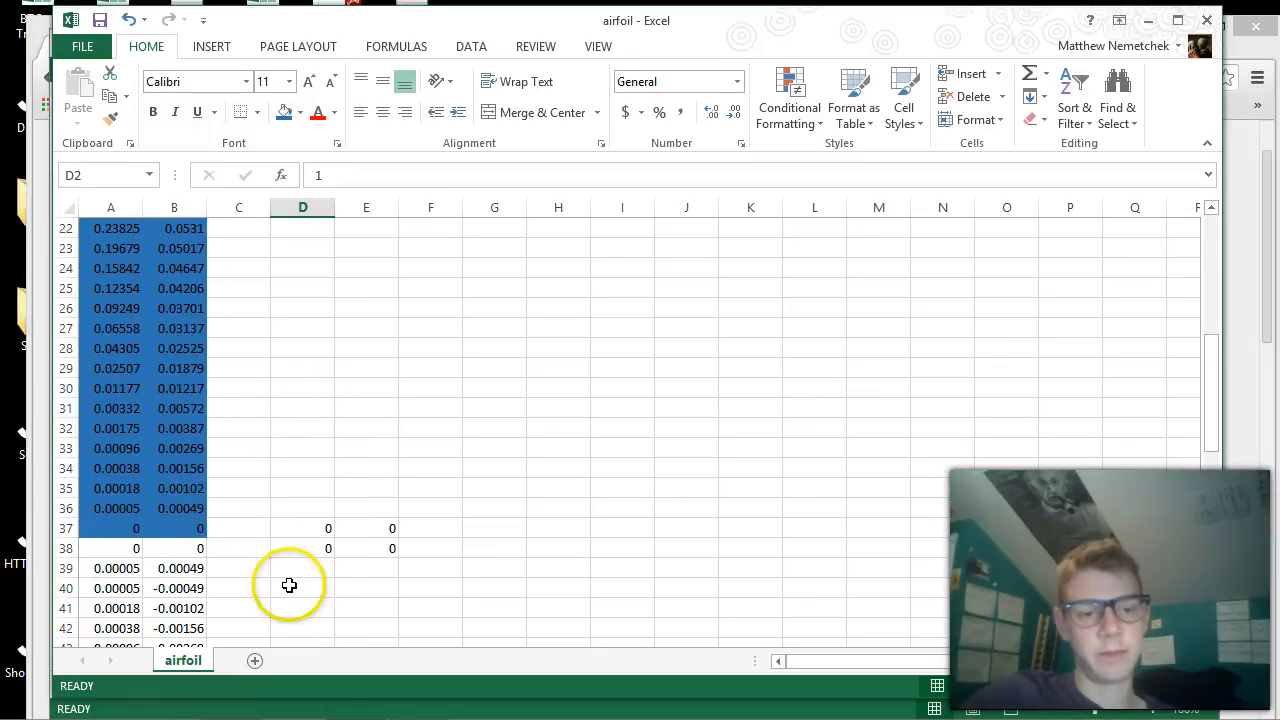
pyautogui.click(446, 548)
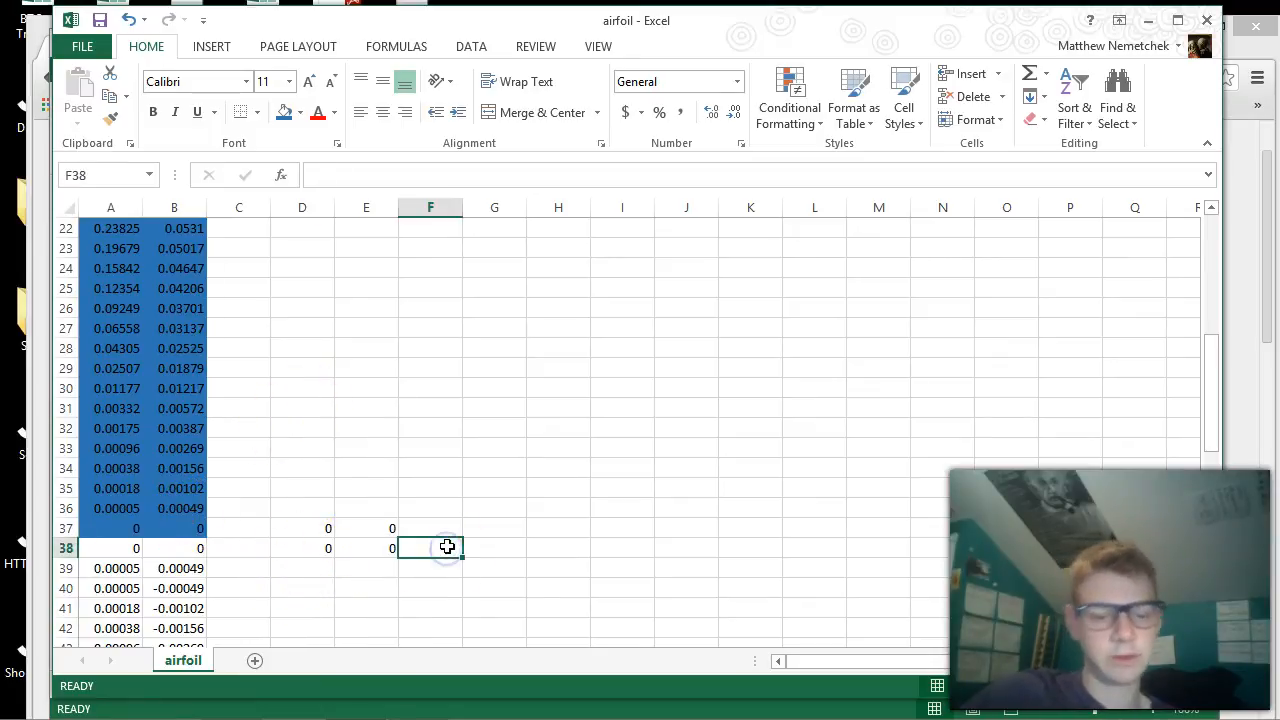
pyautogui.write('bottom c')
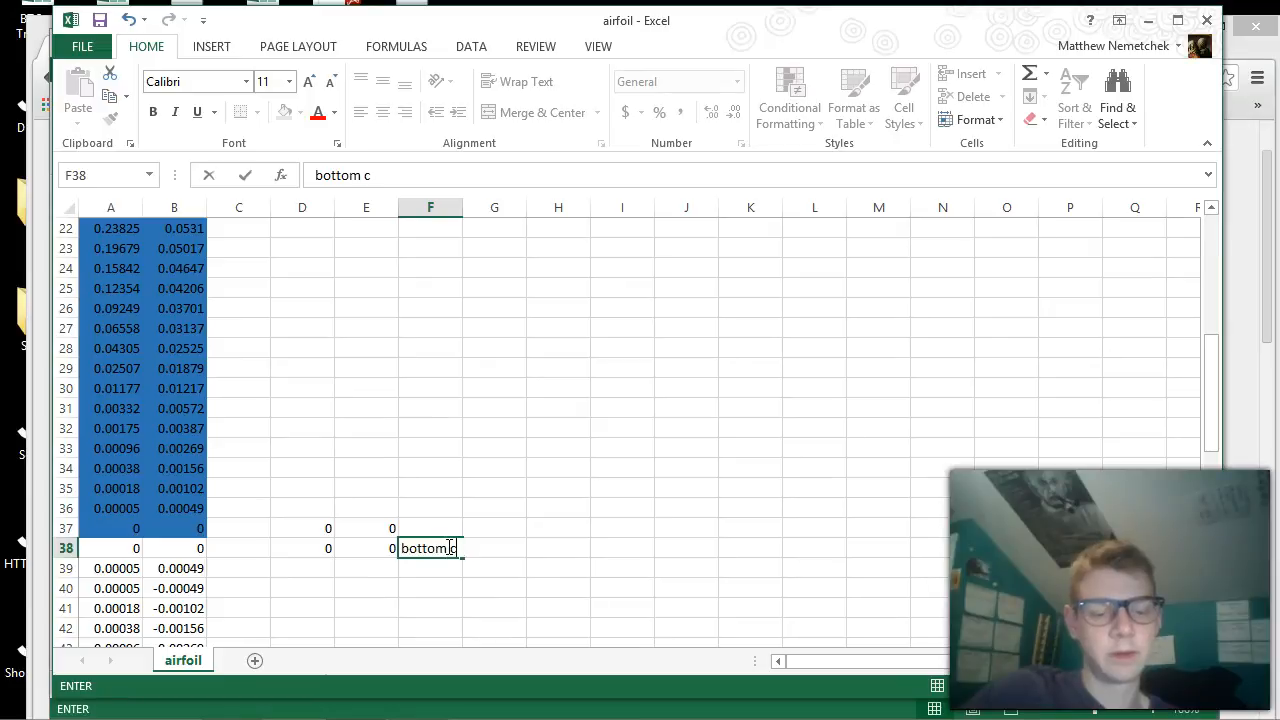
pyautogui.write('urve')
pyautogui.click(544, 481)
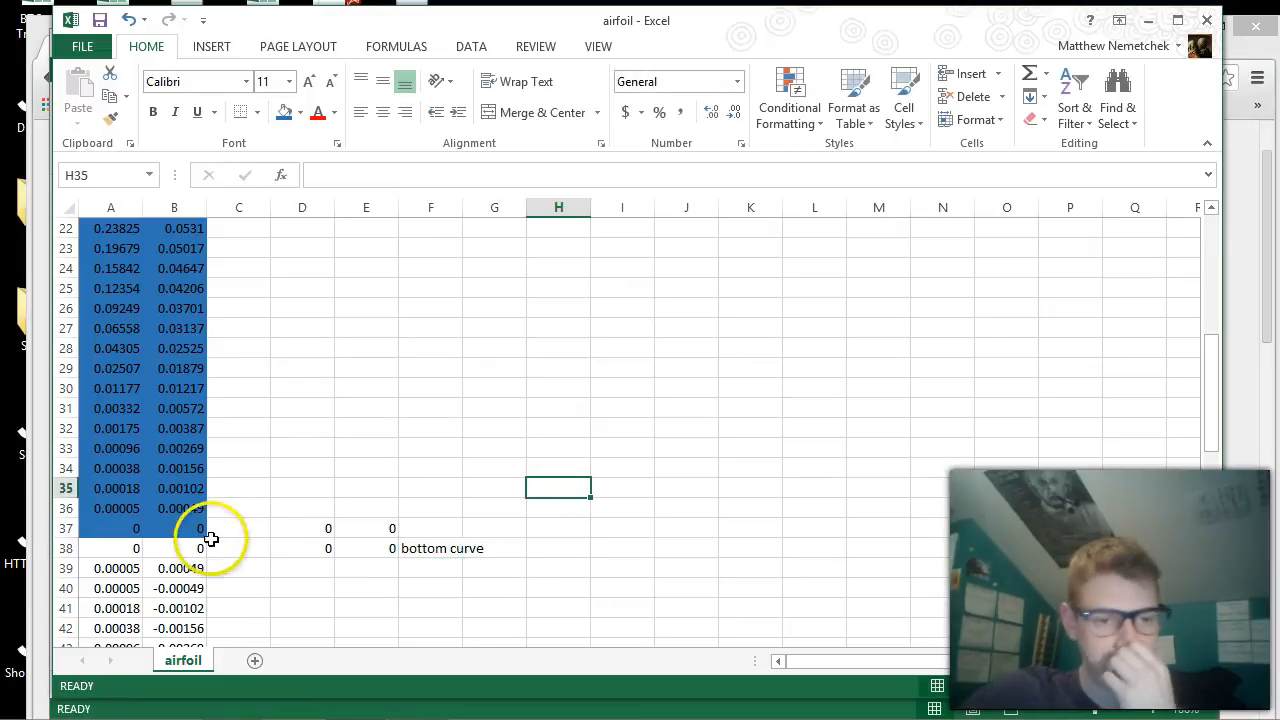
# Step: Note the second block's reference end point in row 74, with 1 in D74 and 0 in E74
pyautogui.scroll(-12, 275, 534)
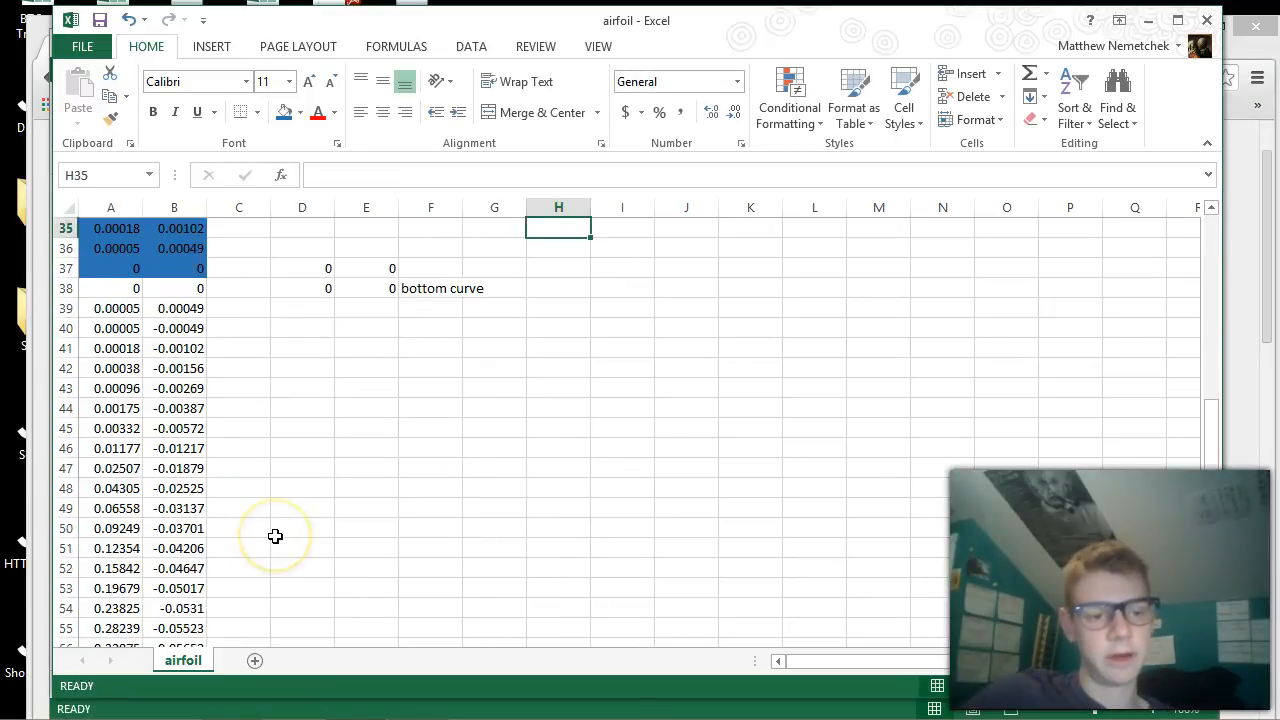
pyautogui.scroll(-1, 275, 536)
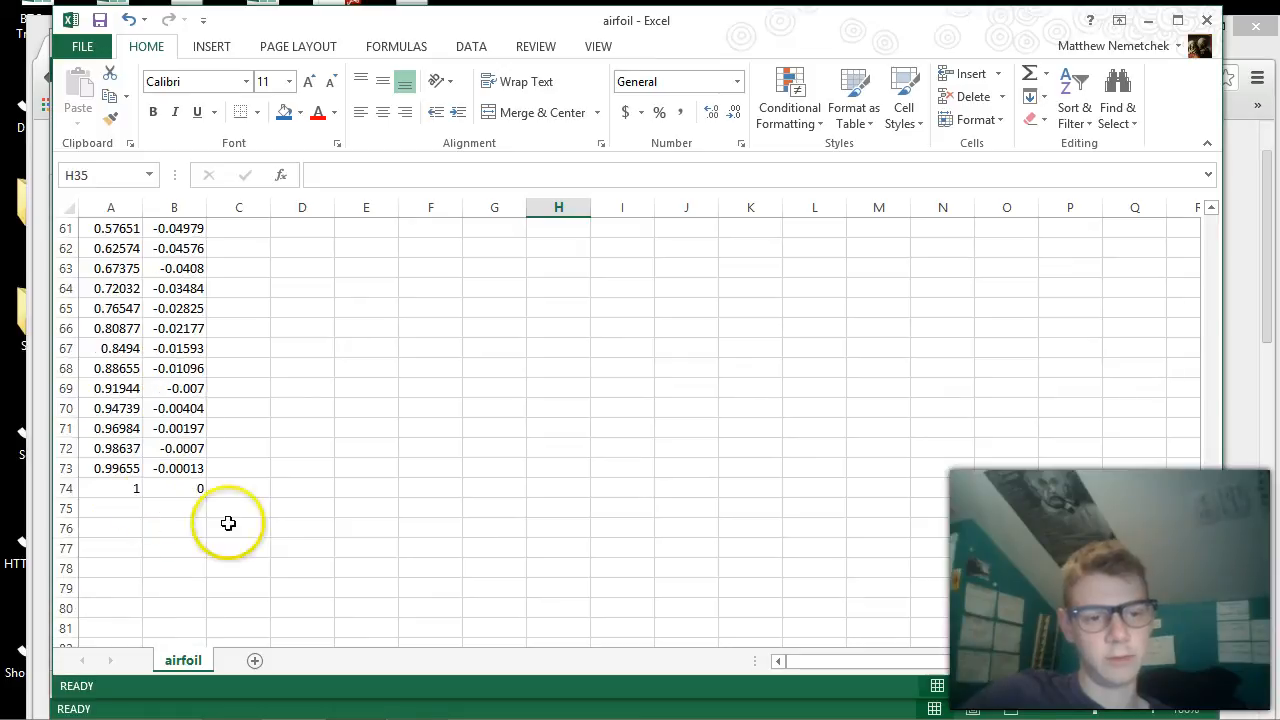
pyautogui.click(324, 486)
pyautogui.write('12')
pyautogui.click(337, 486)
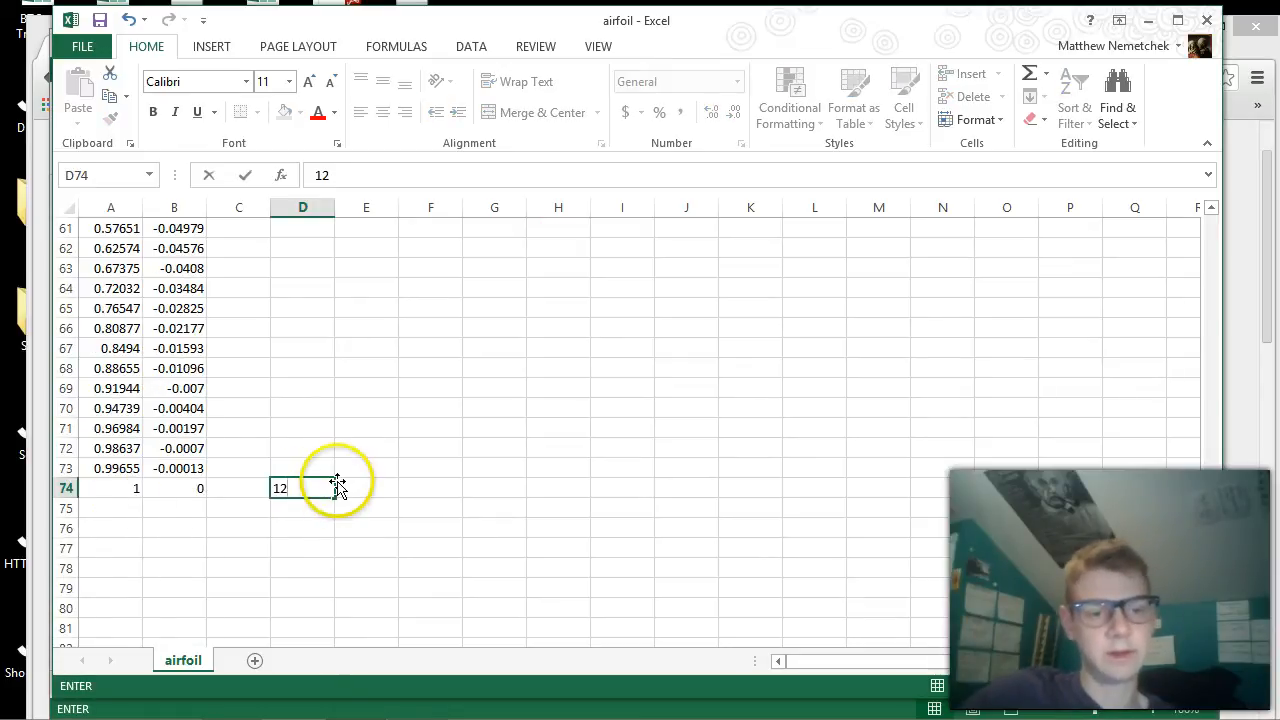
pyautogui.click(349, 483)
pyautogui.write('0')
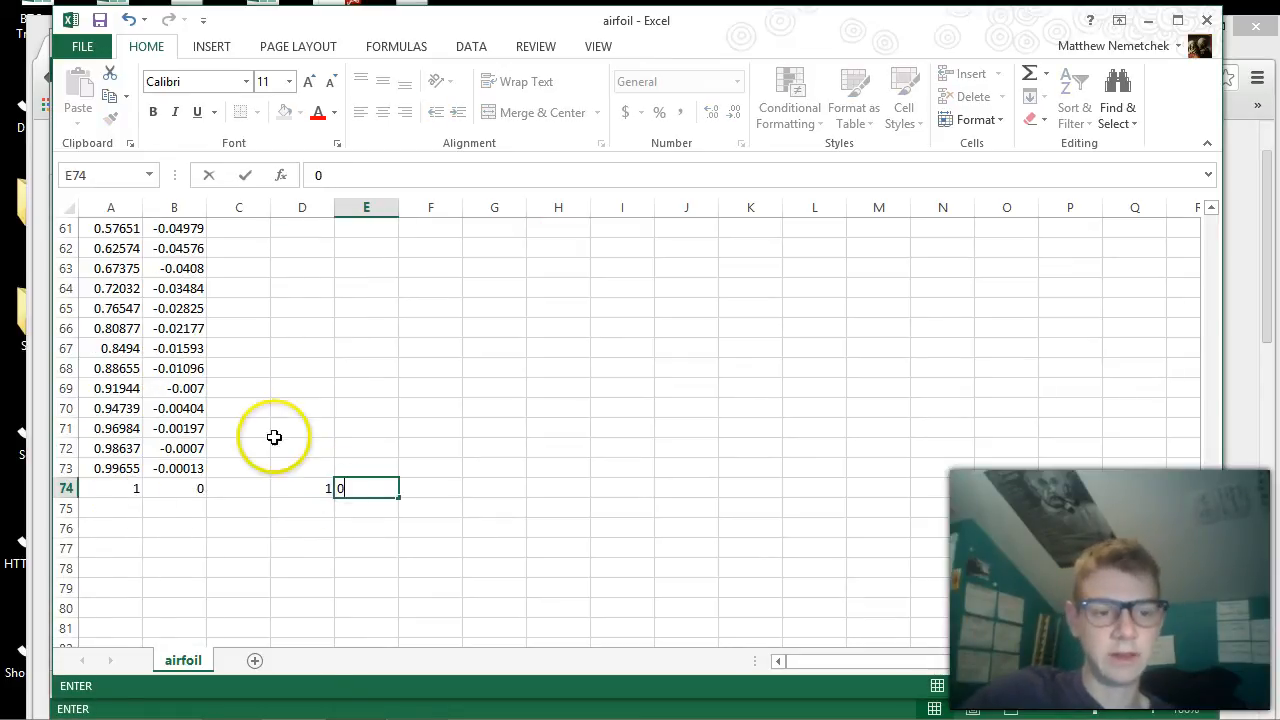
pyautogui.click(268, 443)
# Step: Clear the last coordinate pair in row 74 and re-enter 1 in A74 and 0 in B74
pyautogui.moveTo(177, 486); pyautogui.dragTo(130, 488)
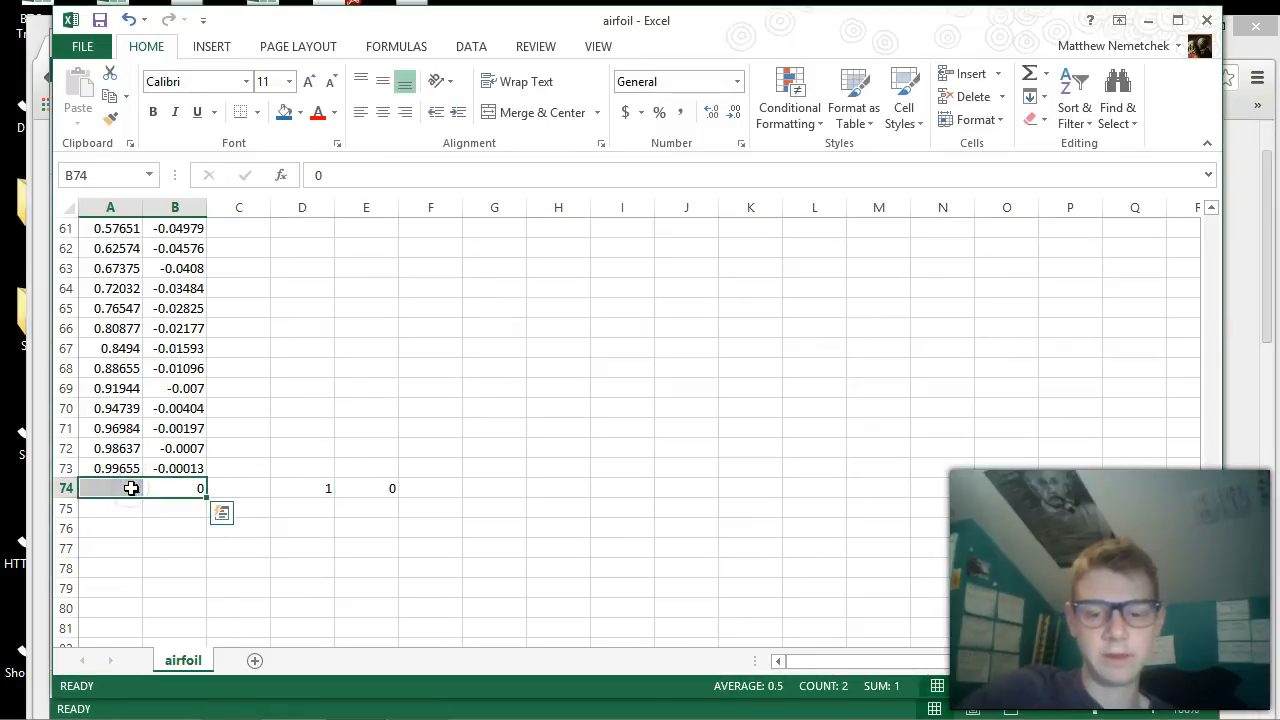
pyautogui.click(259, 467)
pyautogui.click(115, 487)
pyautogui.write('1')
pyautogui.click(165, 487)
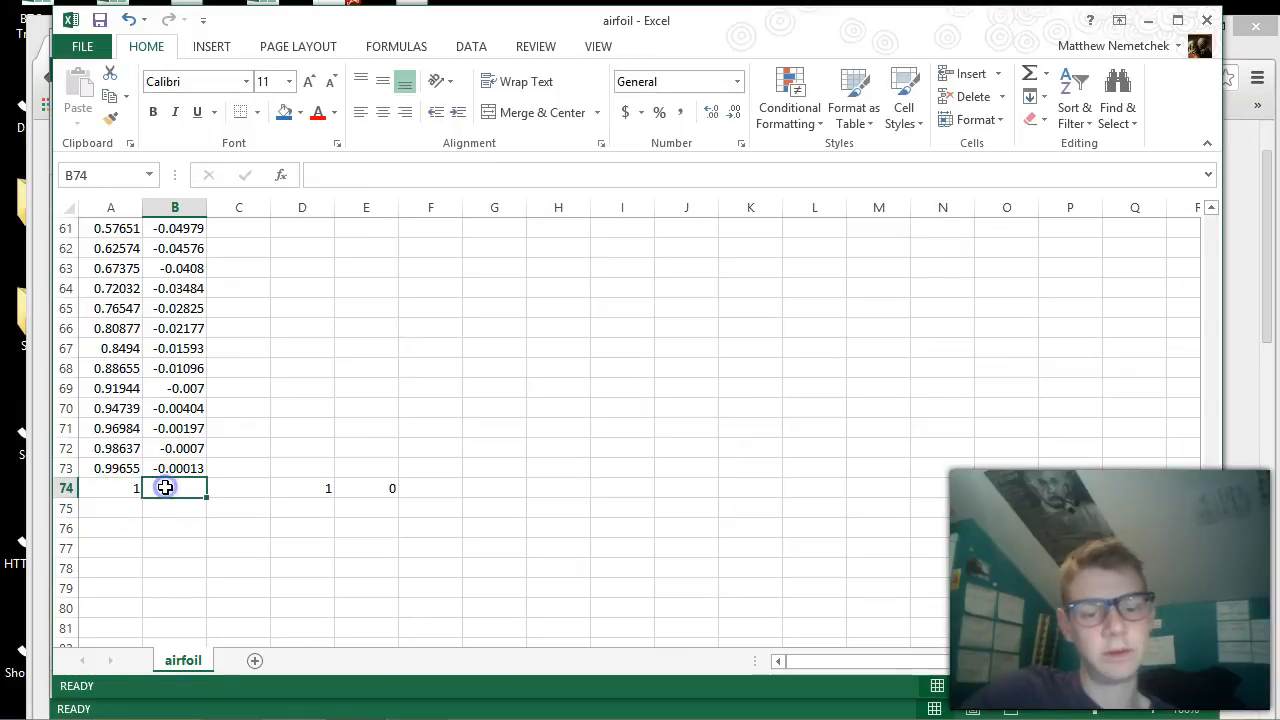
pyautogui.write('0')
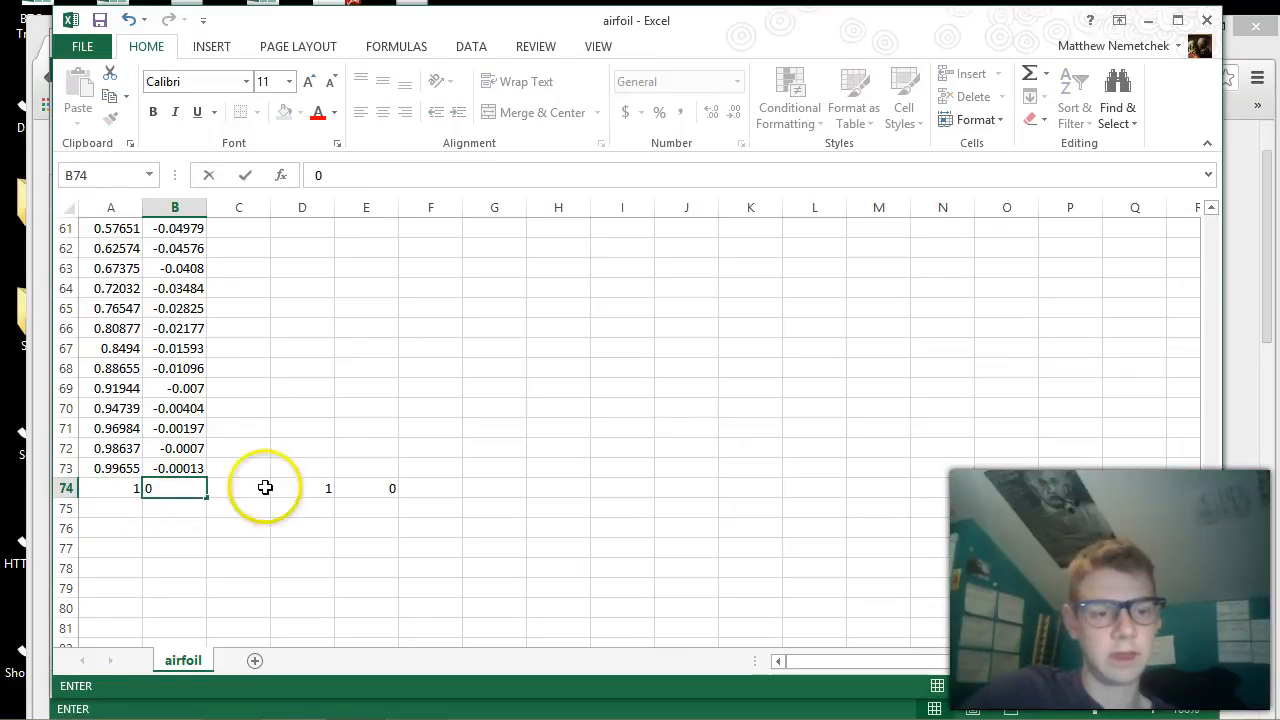
pyautogui.click(245, 487)
pyautogui.click(103, 465)
pyautogui.click(165, 467)
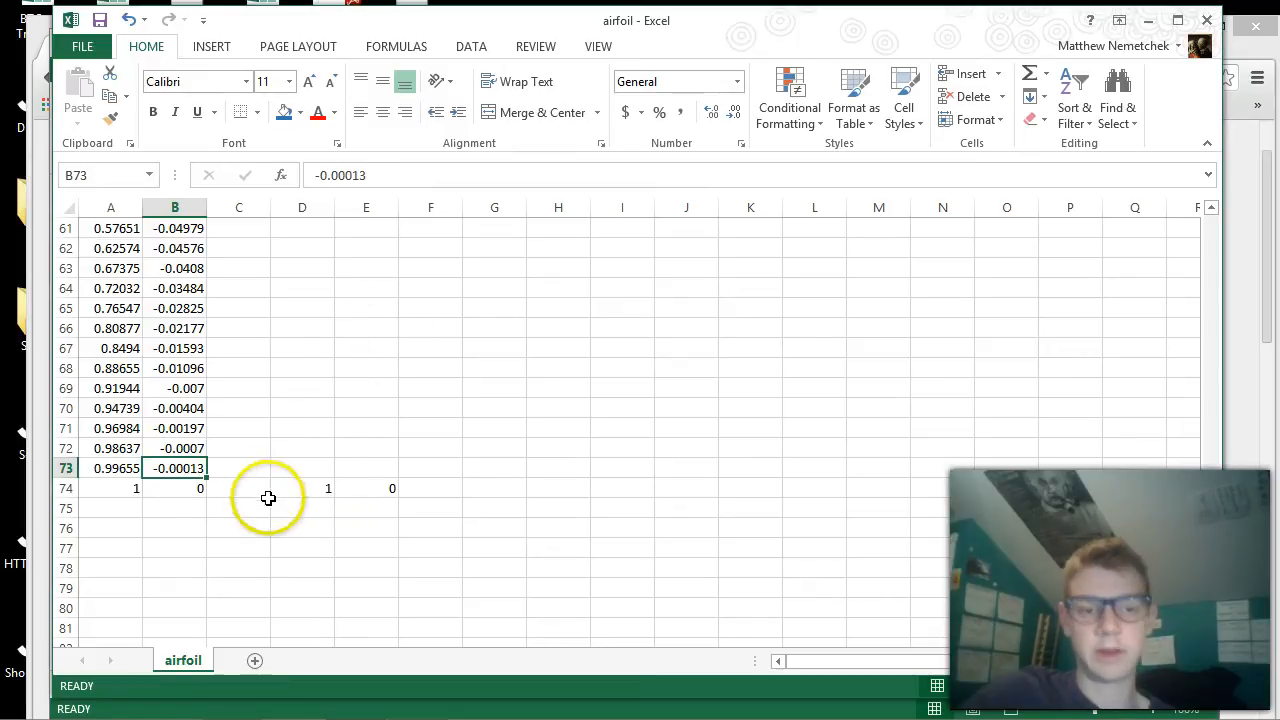
pyautogui.moveTo(304, 486); pyautogui.dragTo(363, 456)
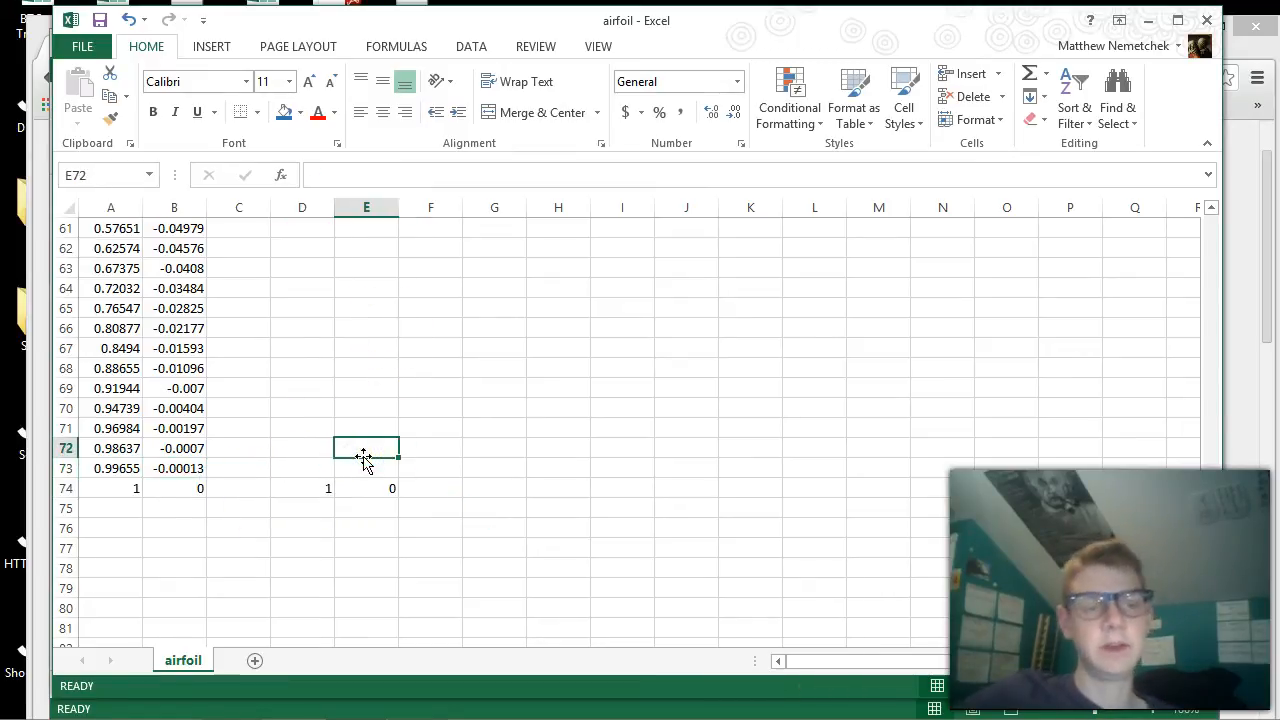
# Step: Delete row 1 containing the x, y and top curve labels so the coordinates start in the first row
pyautogui.scroll(10, 364, 459)
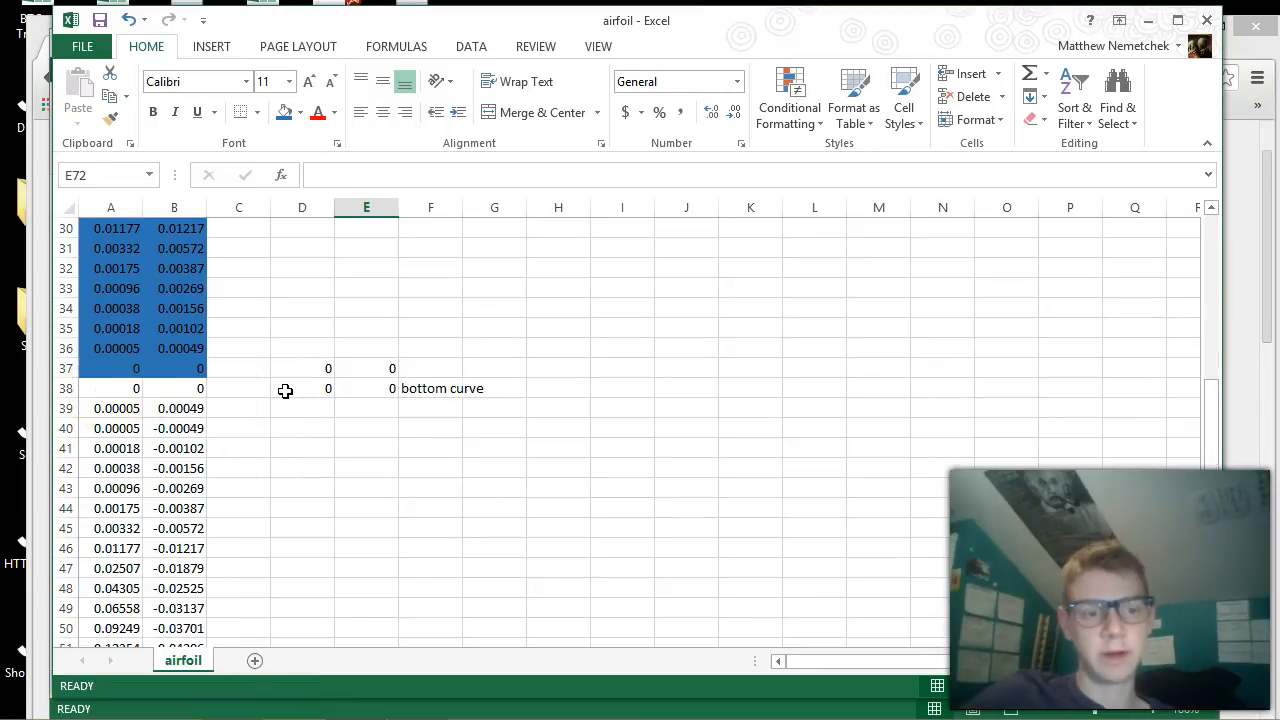
pyautogui.scroll(10, 285, 391)
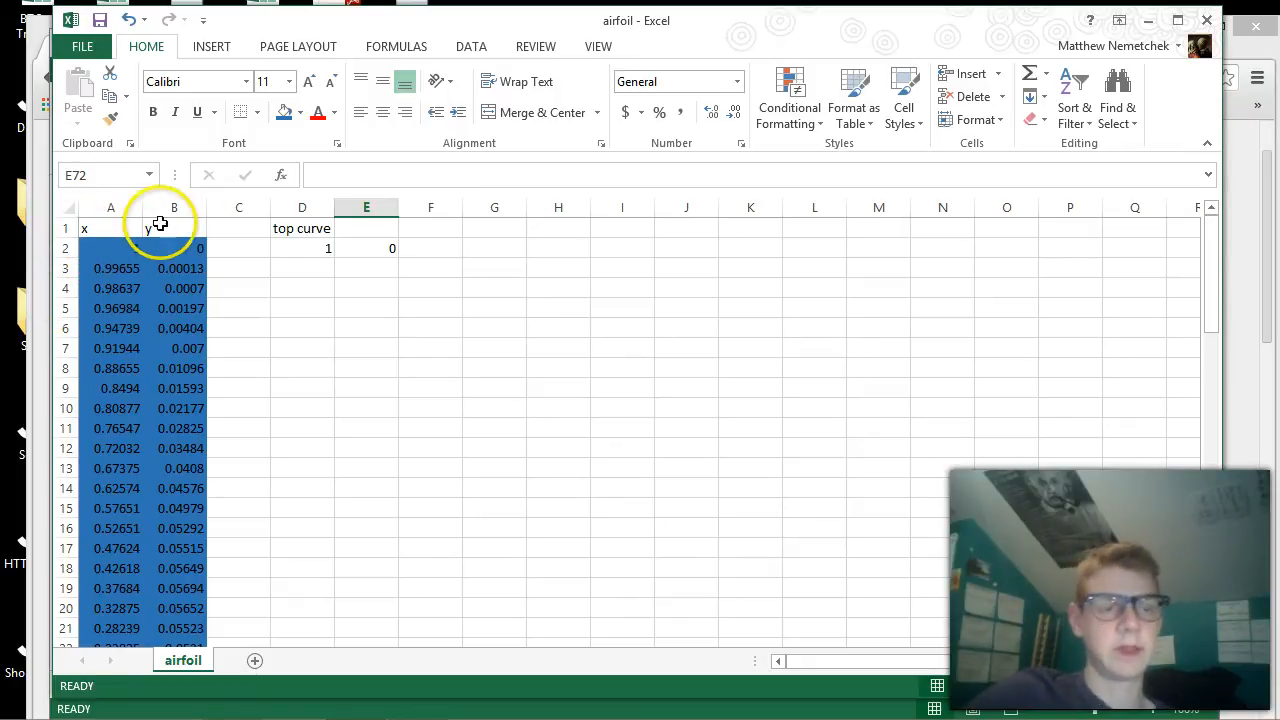
pyautogui.rightClick(67, 229)
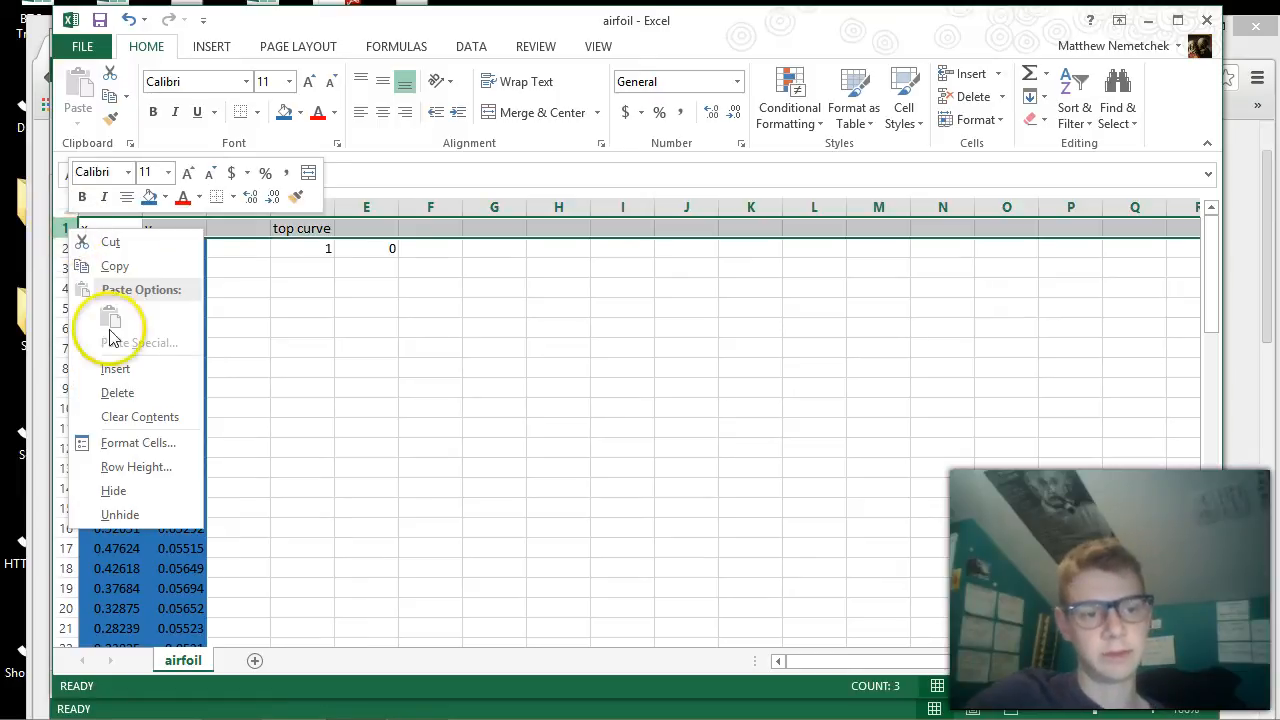
pyautogui.click(124, 391)
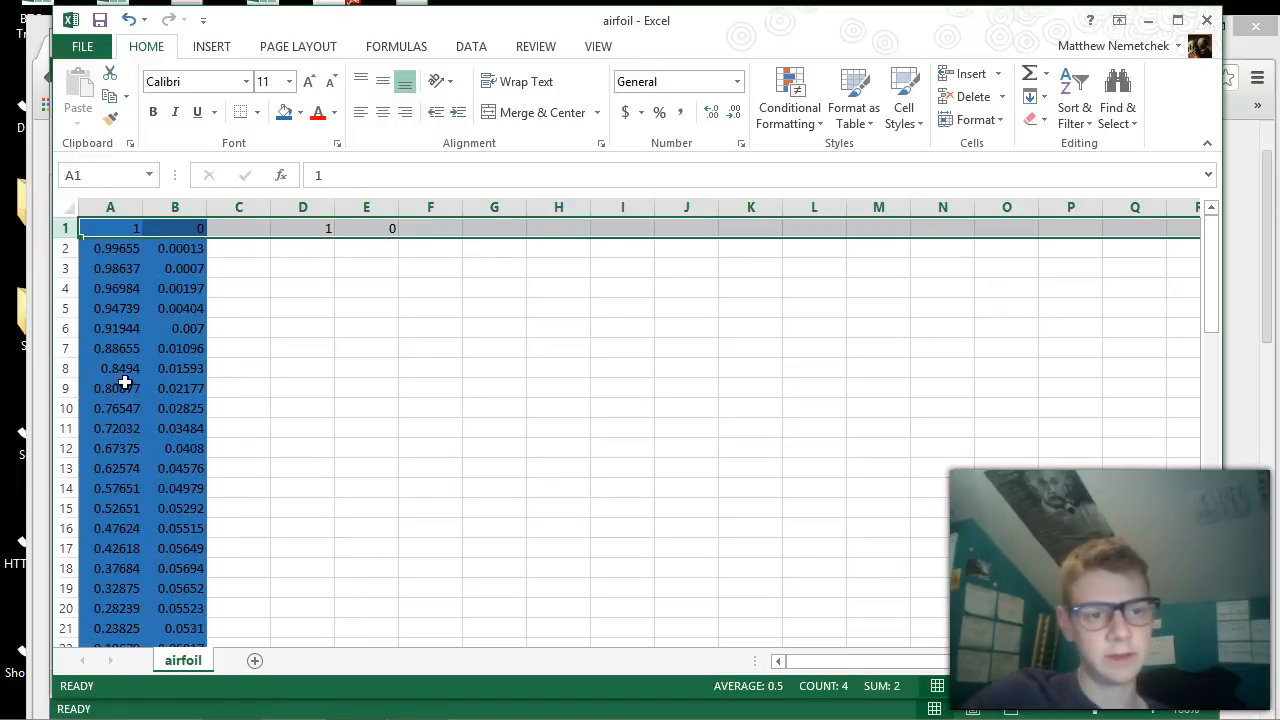
pyautogui.click(388, 386)
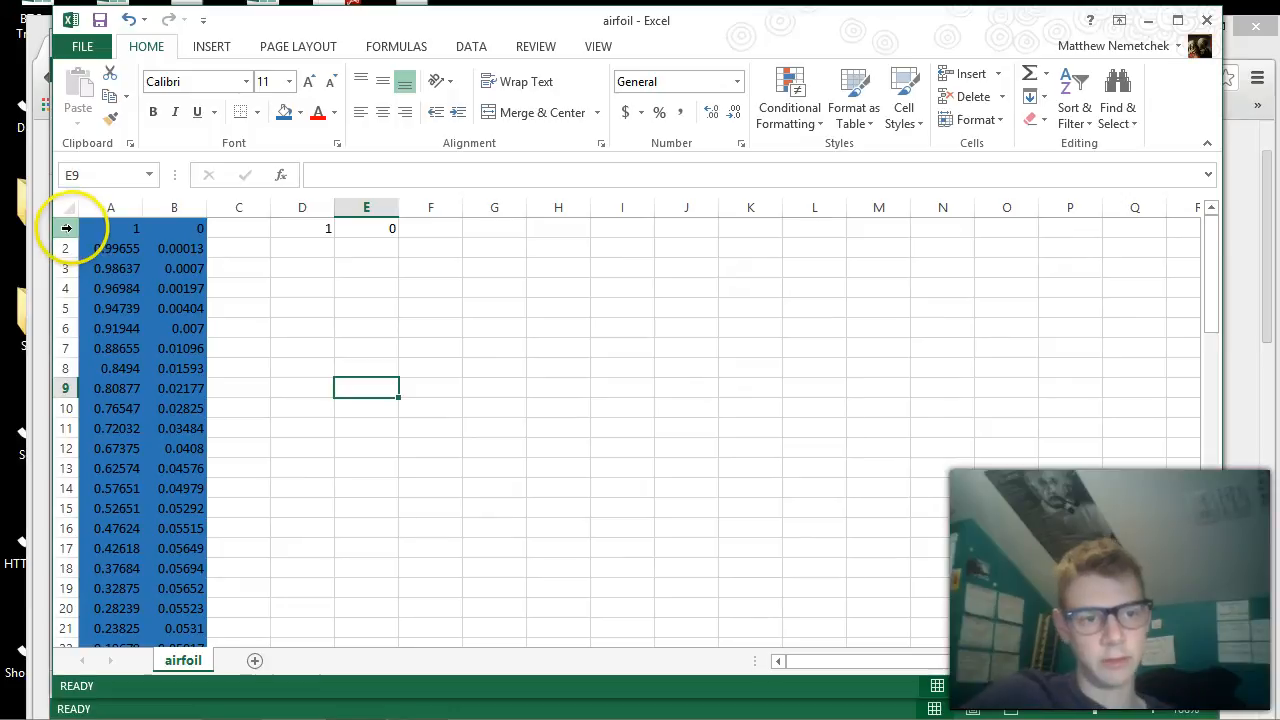
# Step: Enter 36 in F36 as the point count beside the end of the blue top-curve block
pyautogui.scroll(-4, 289, 522)
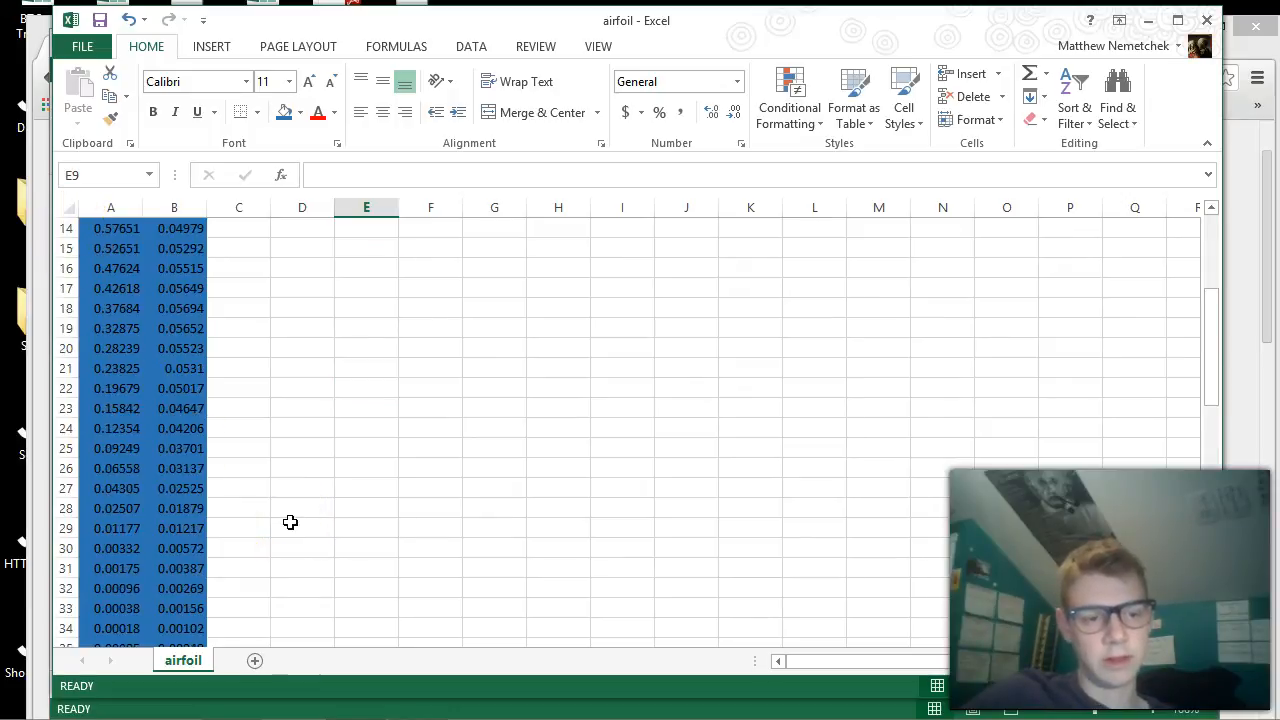
pyautogui.scroll(-2, 289, 522)
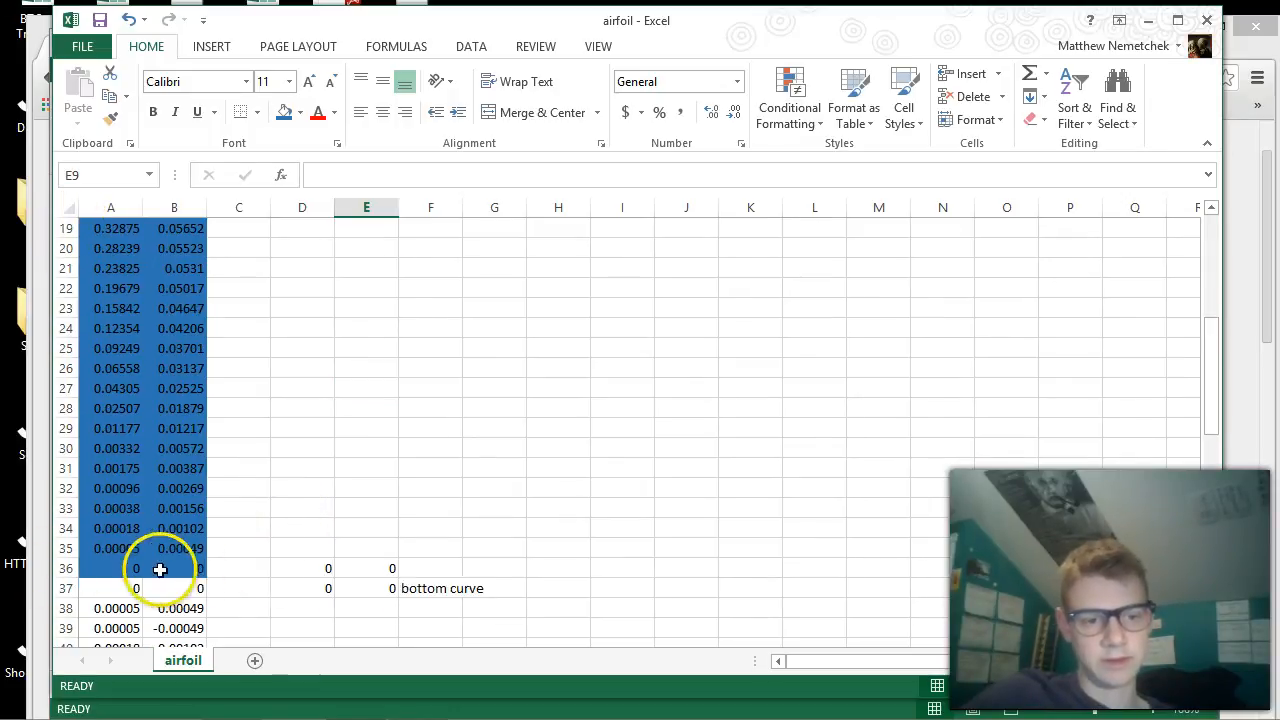
pyautogui.click(439, 568)
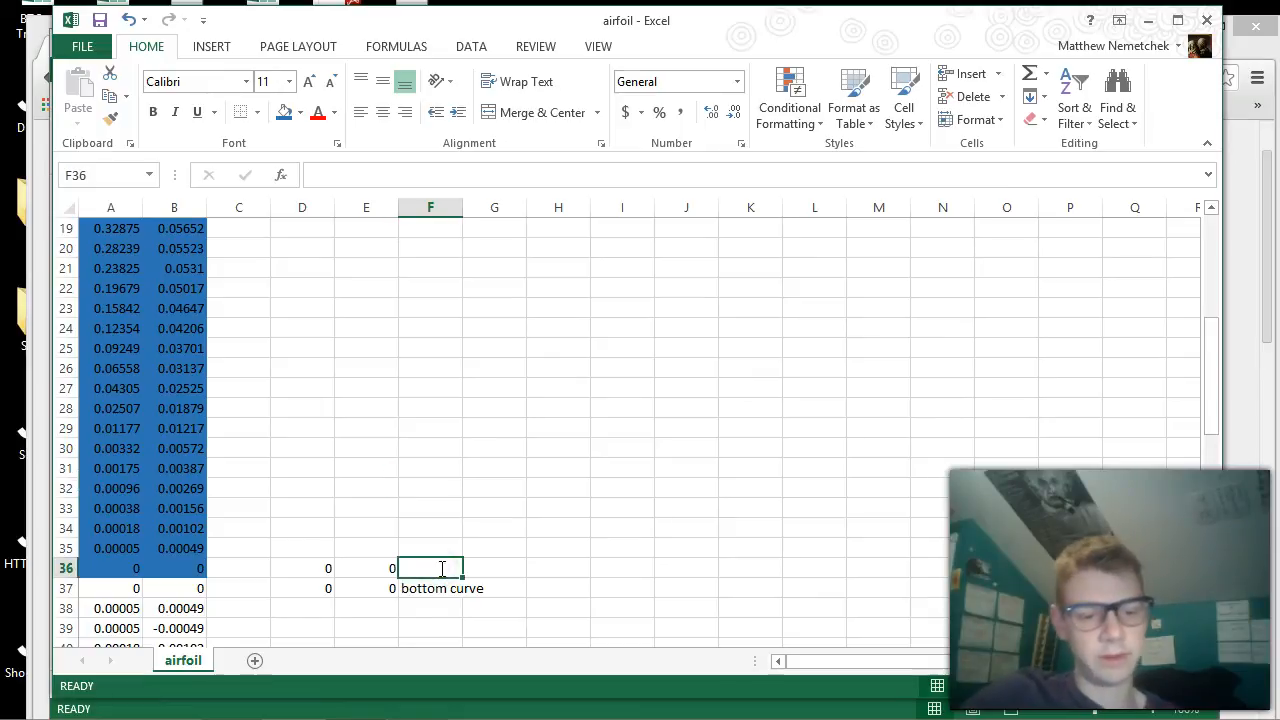
pyautogui.write('36')
pyautogui.click(501, 503)
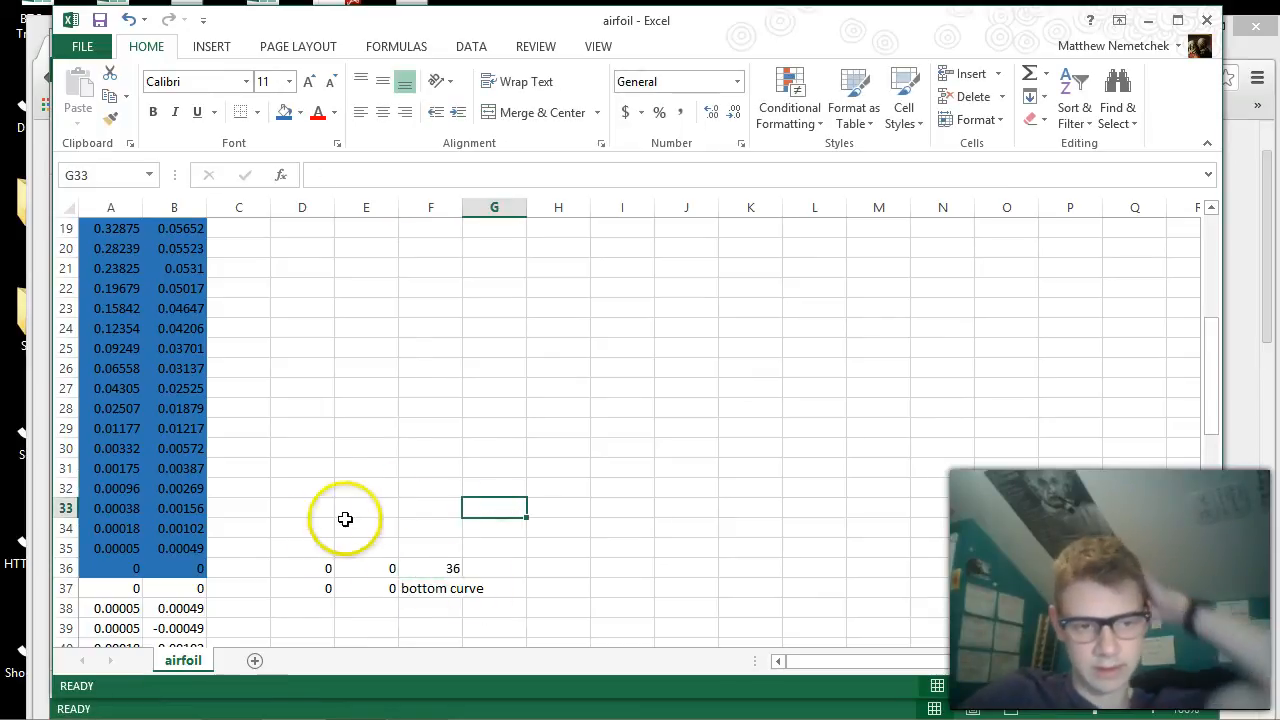
# Step: Examine the bottom-curve coordinates from row 37 through the closing point in row 73 to work out their point count
pyautogui.scroll(-3, 299, 517)
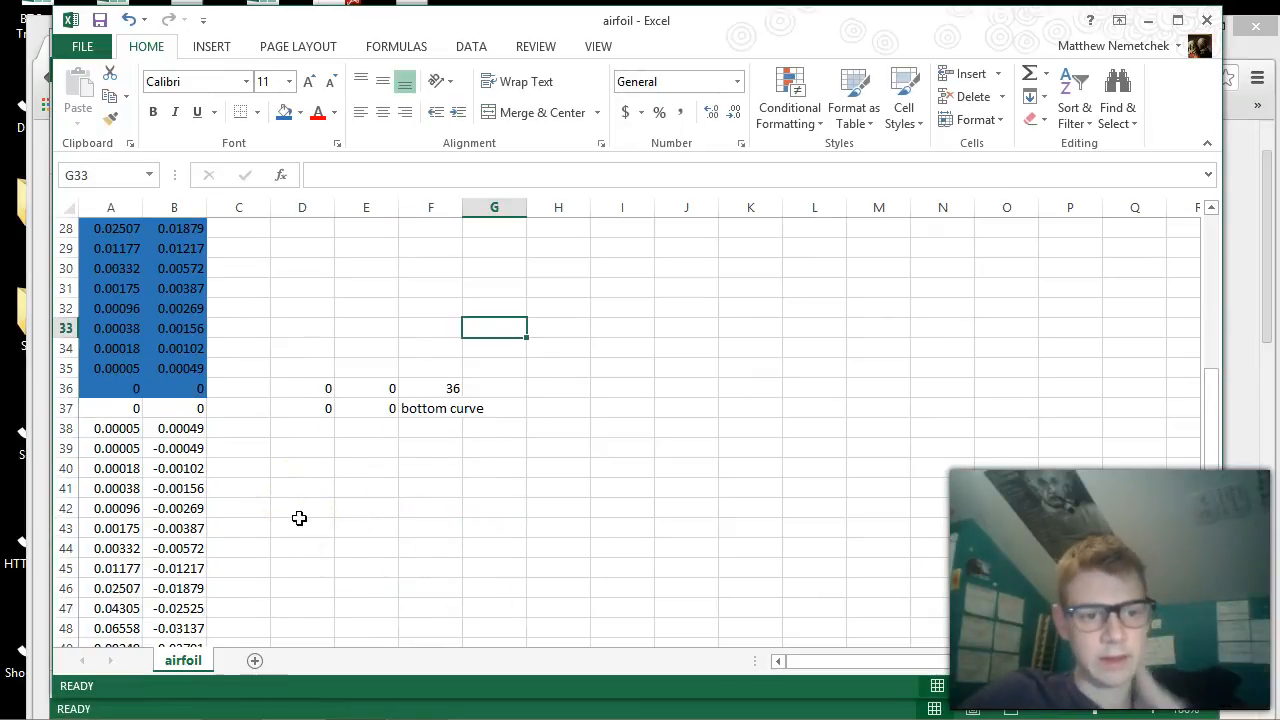
pyautogui.scroll(-6, 205, 460)
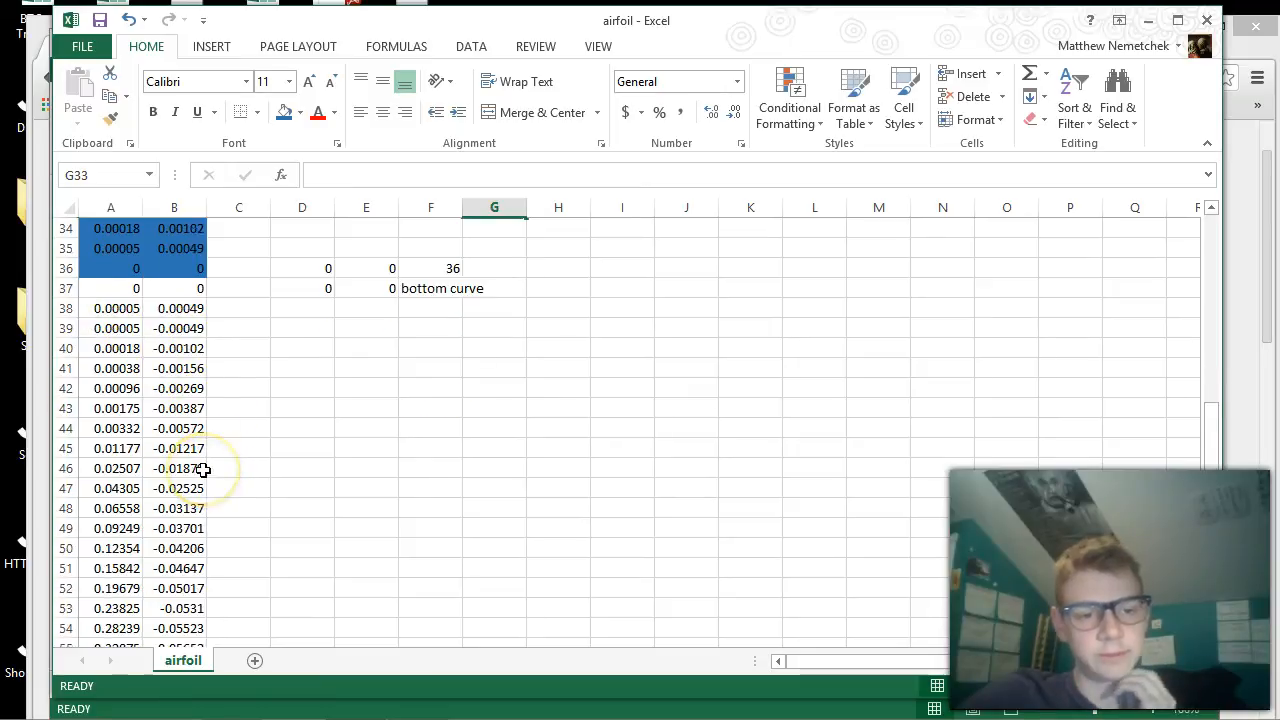
pyautogui.scroll(-3, 203, 469)
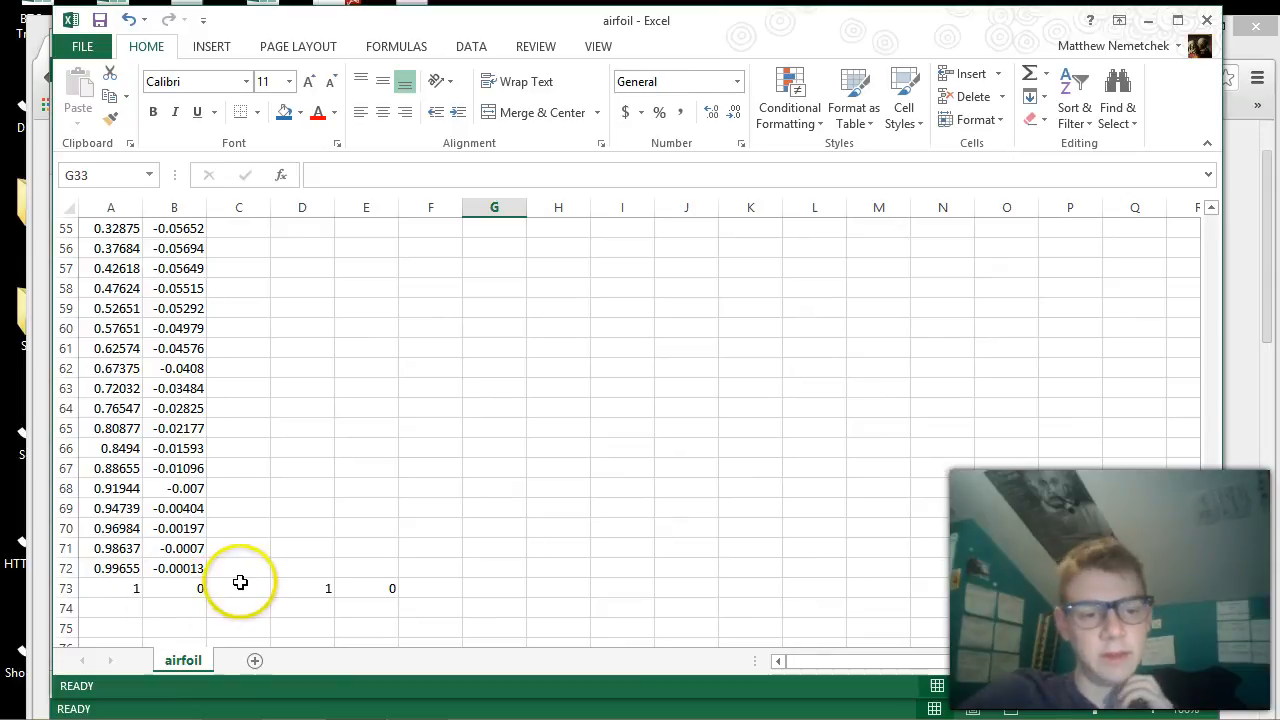
pyautogui.moveTo(300, 588); pyautogui.dragTo(366, 589)
pyautogui.click(395, 568)
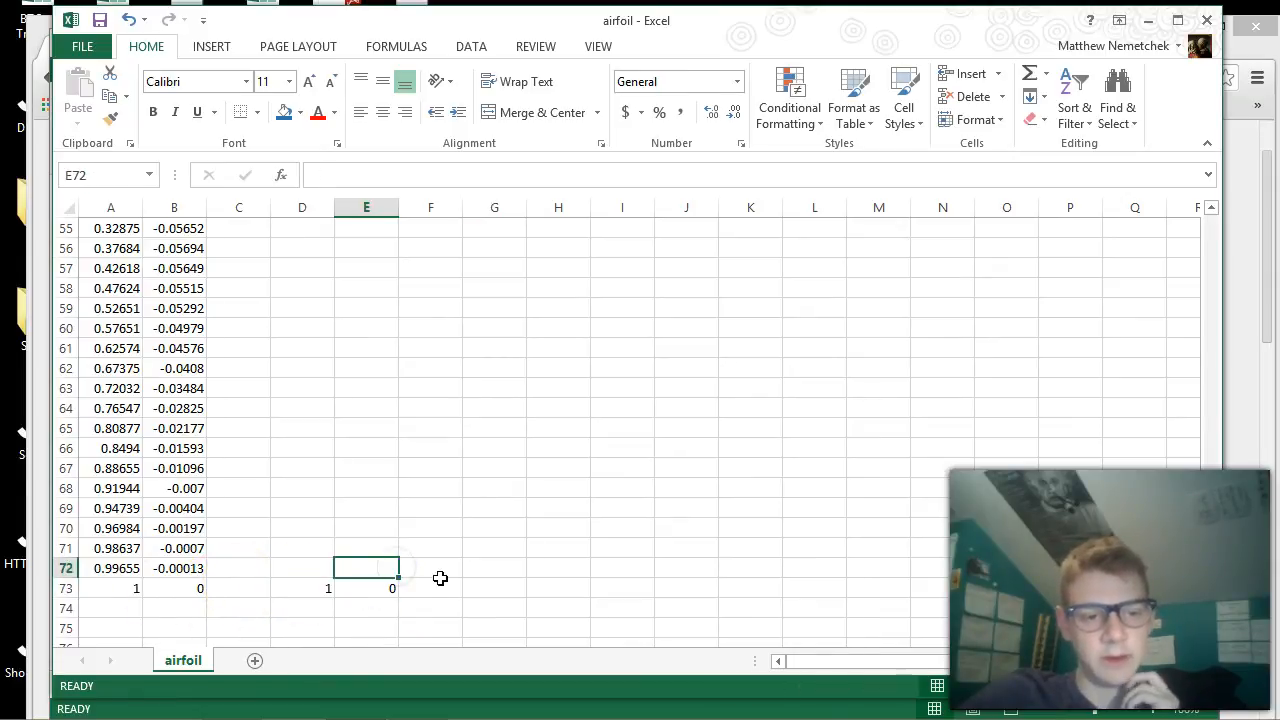
pyautogui.click(443, 568)
pyautogui.scroll(6, 398, 515)
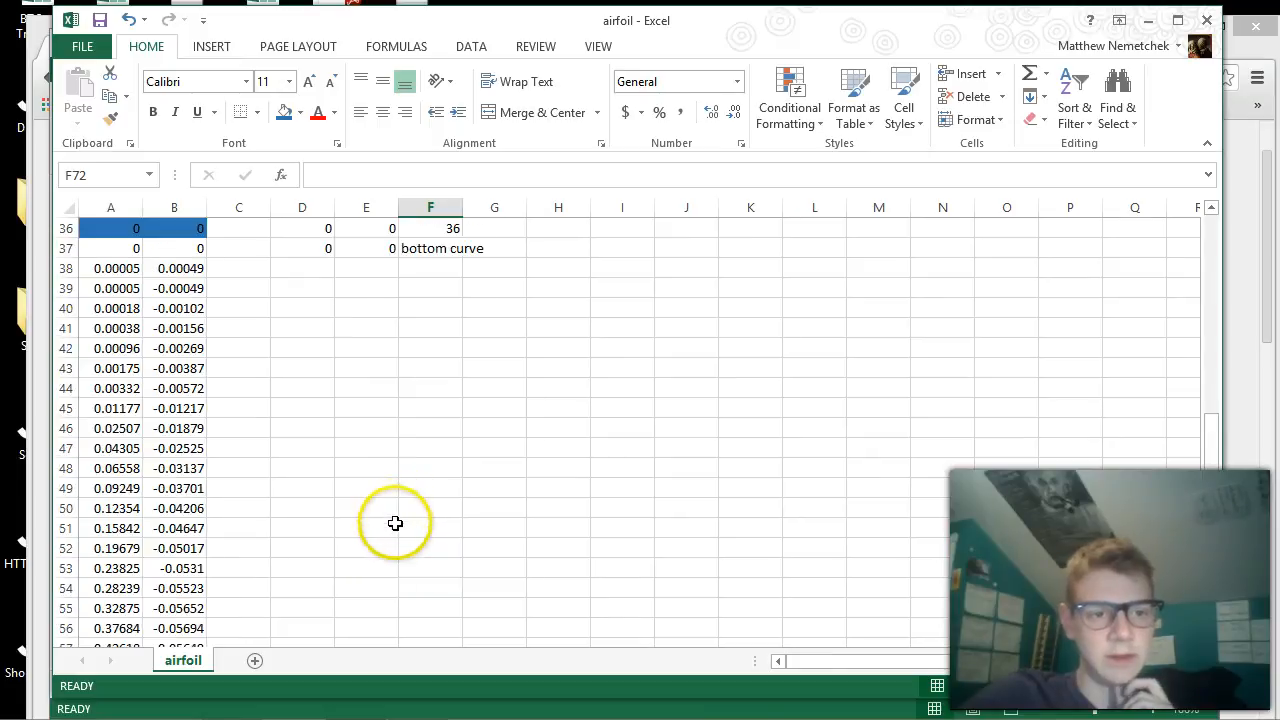
pyautogui.scroll(1, 395, 523)
pyautogui.scroll(-8, 395, 523)
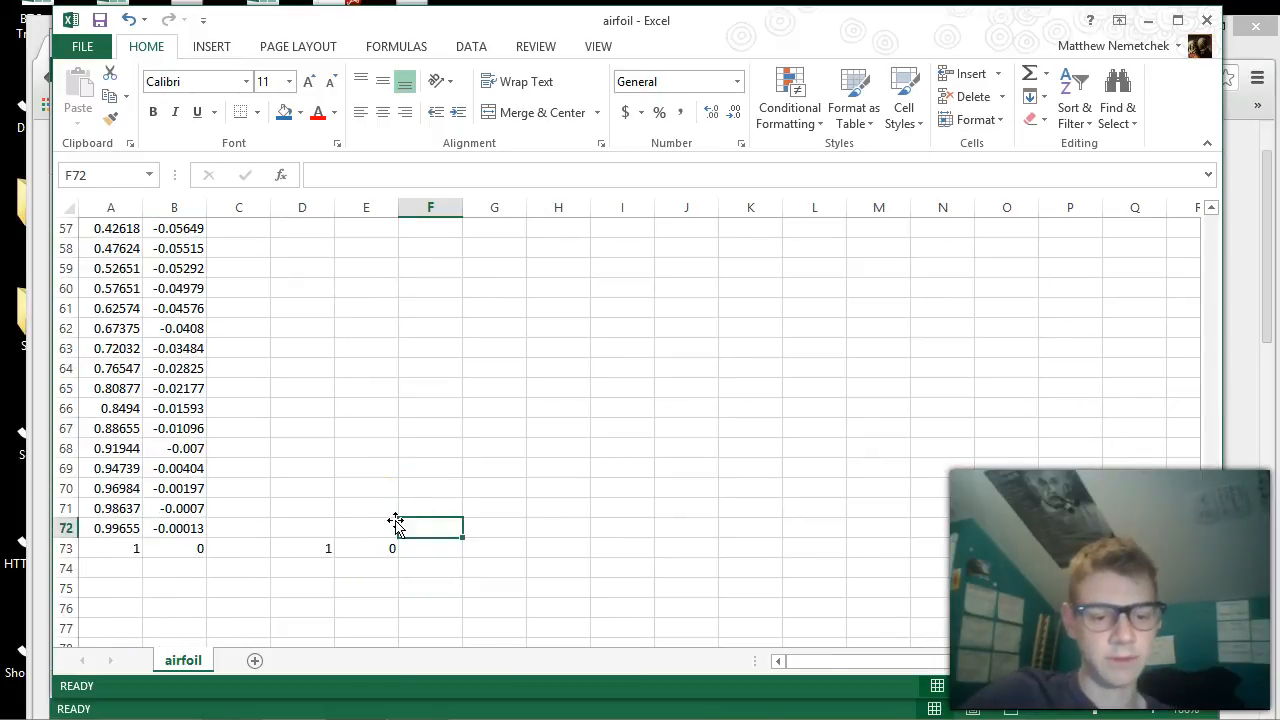
# Step: Enter the formula =72-36 in F72 as the point count of the bottom curve
pyautogui.write('2')
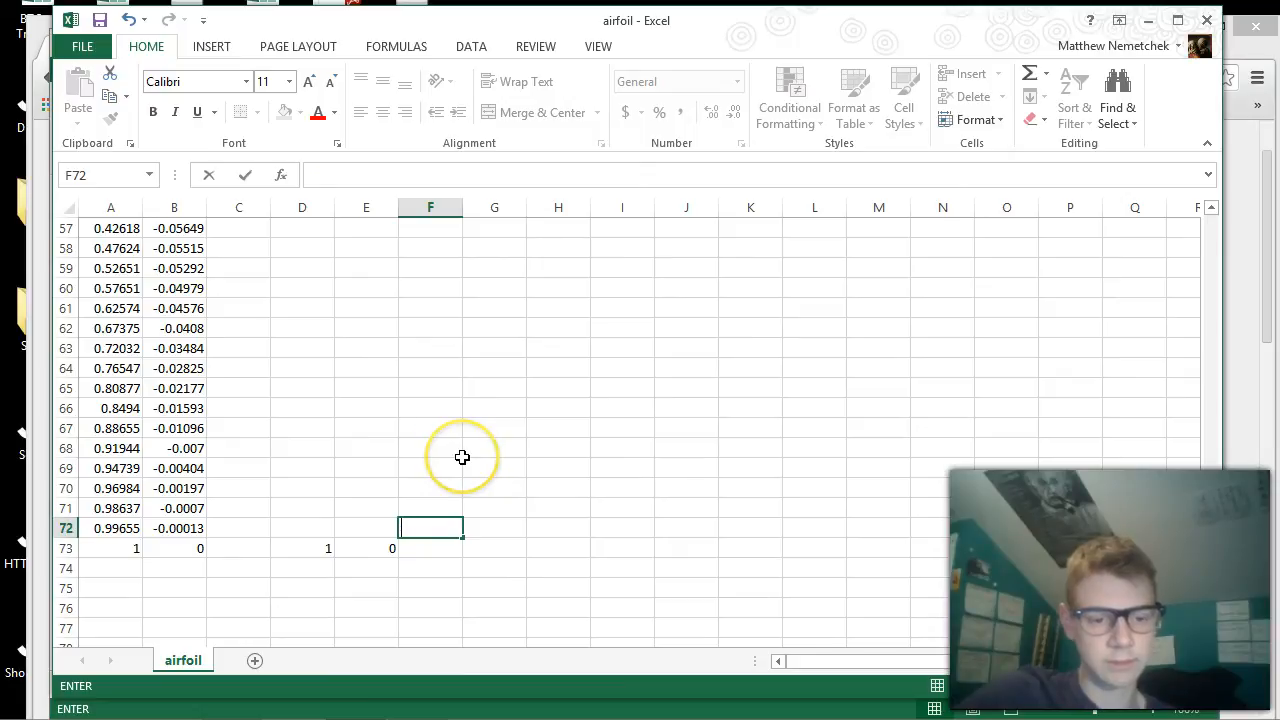
pyautogui.write('=72-')
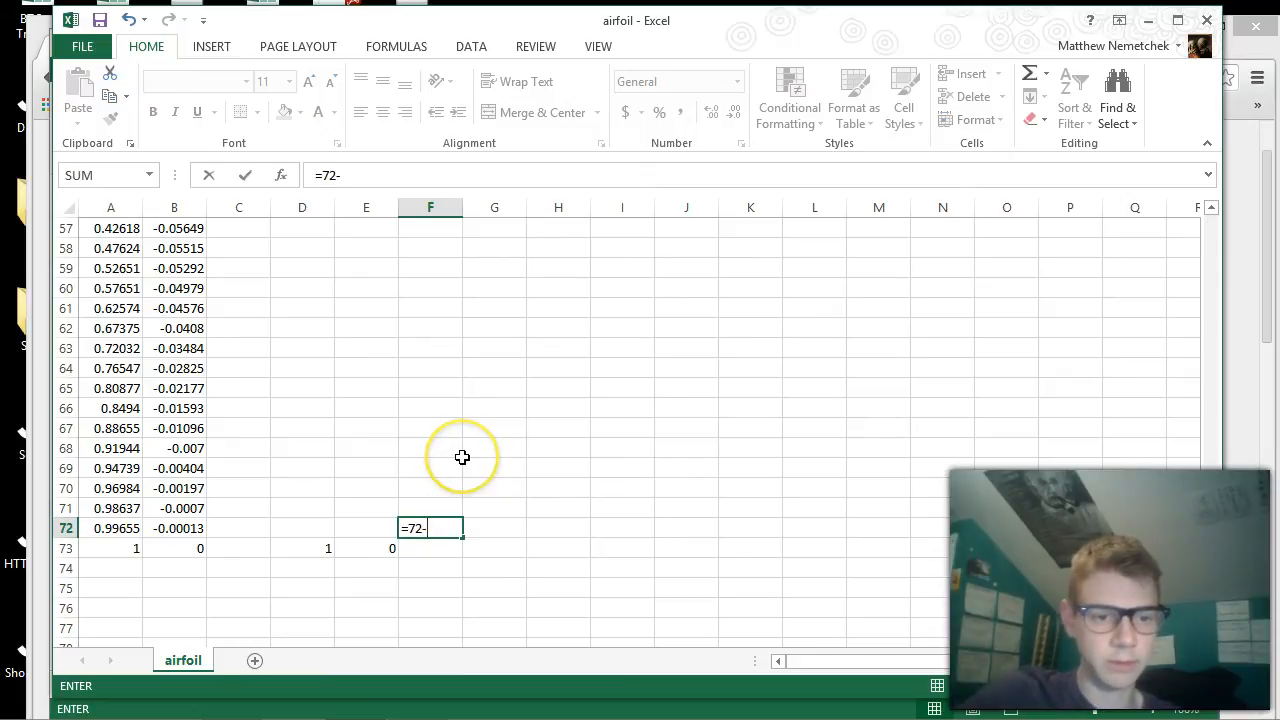
pyautogui.scroll(4, 462, 457)
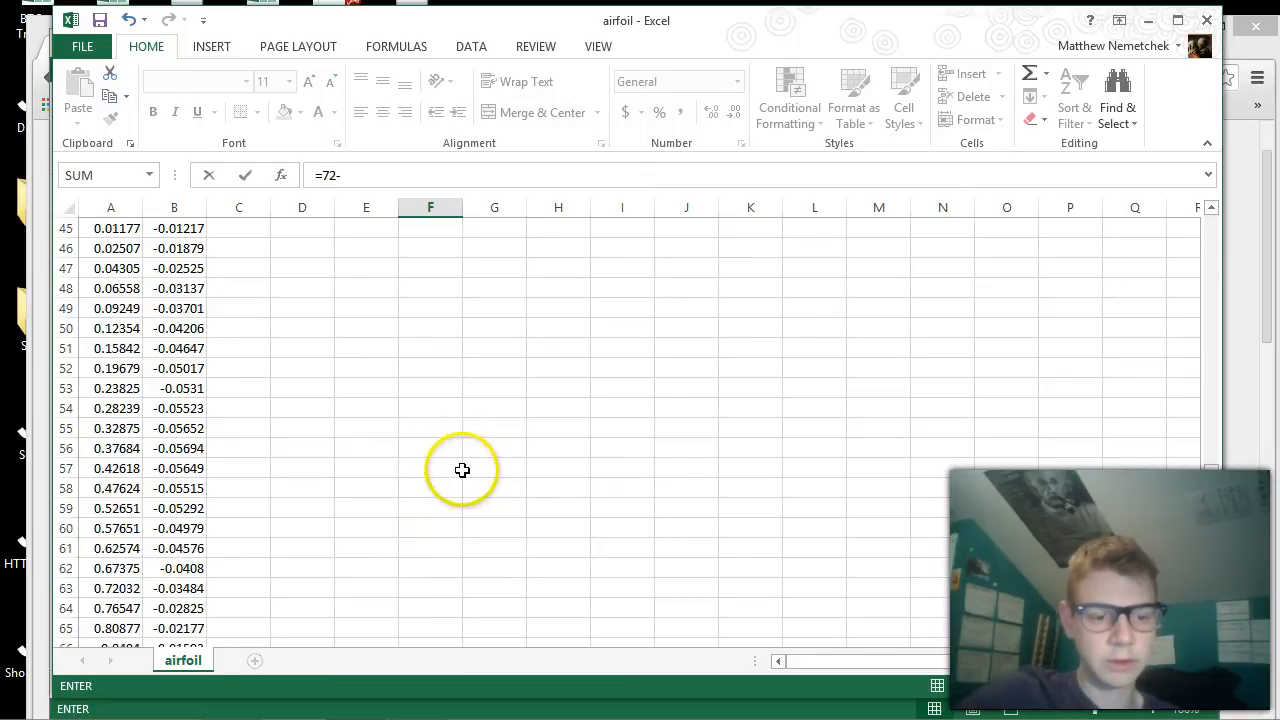
pyautogui.press('Return')
pyautogui.scroll(-1, 462, 470)
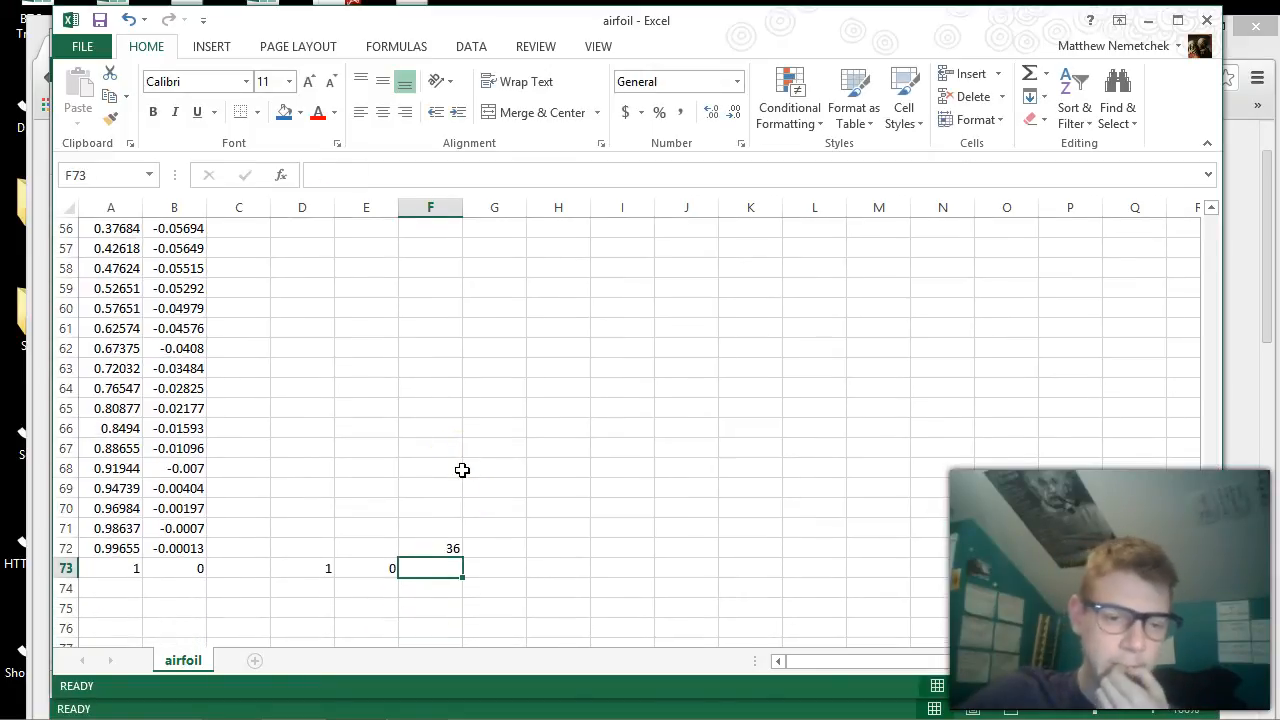
# Step: Correct the bottom curve's point-count formula in F72 to =73-36
pyautogui.click(442, 548)
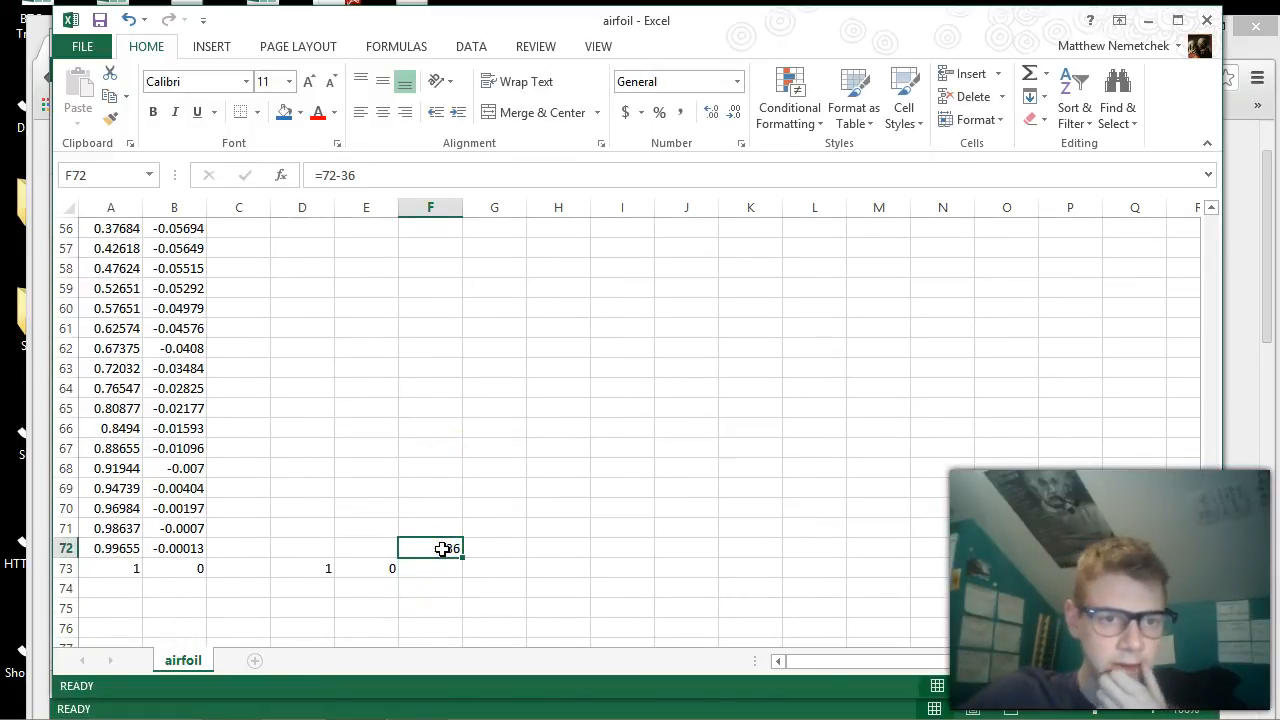
pyautogui.click(337, 176)
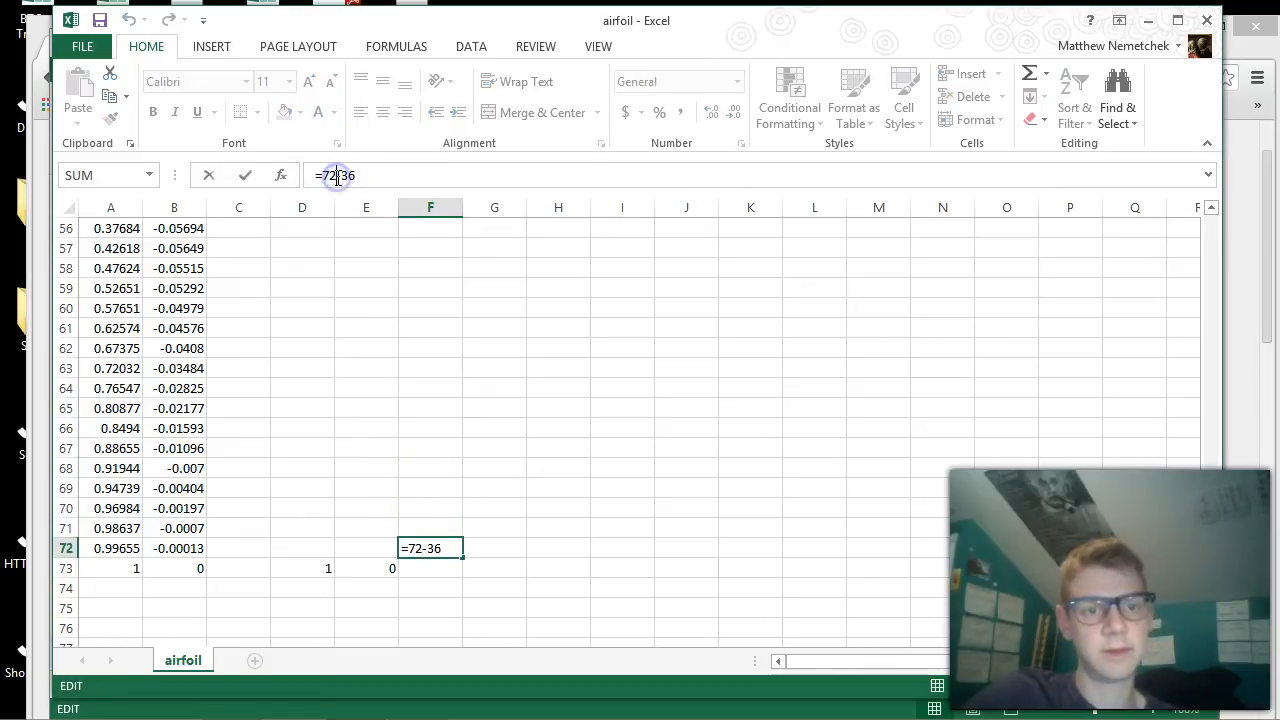
pyautogui.press('BackSpace')
pyautogui.write('3')
pyautogui.press('Return')
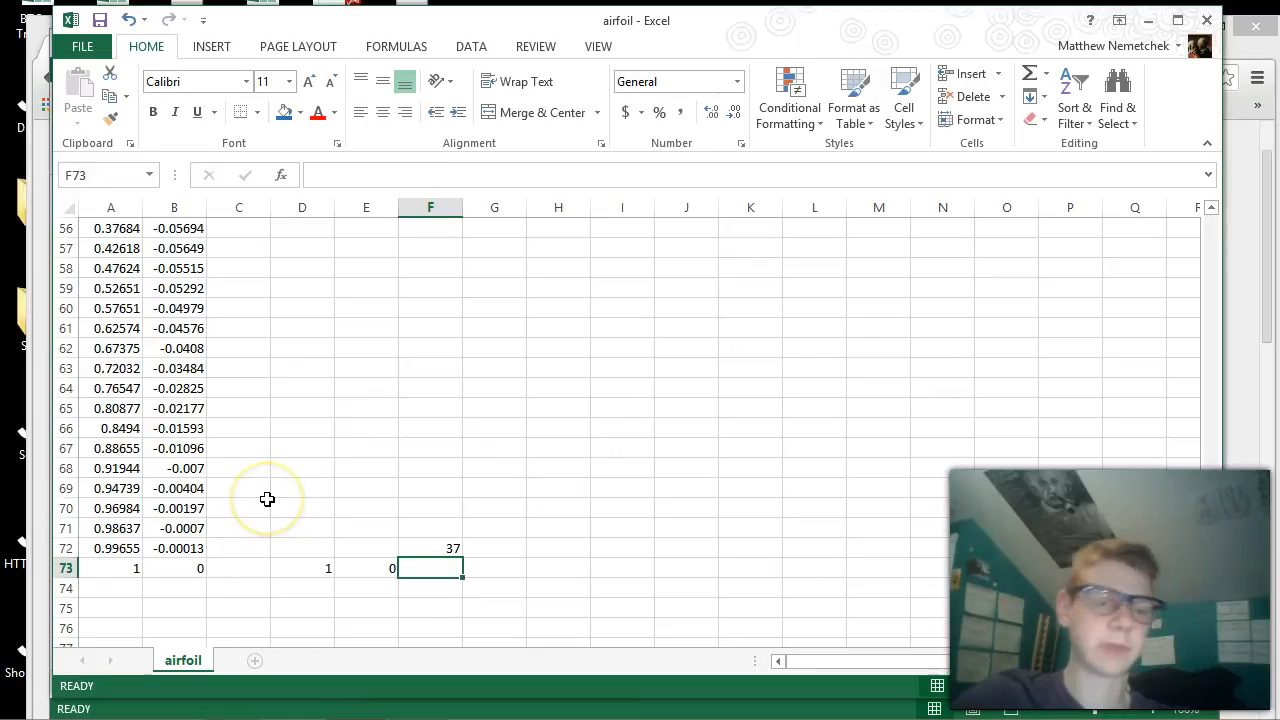
# Step: Delete row 50, the bottom-curve point 0.12354, -0.04206, to match the point counts of both curves
pyautogui.scroll(9, 267, 499)
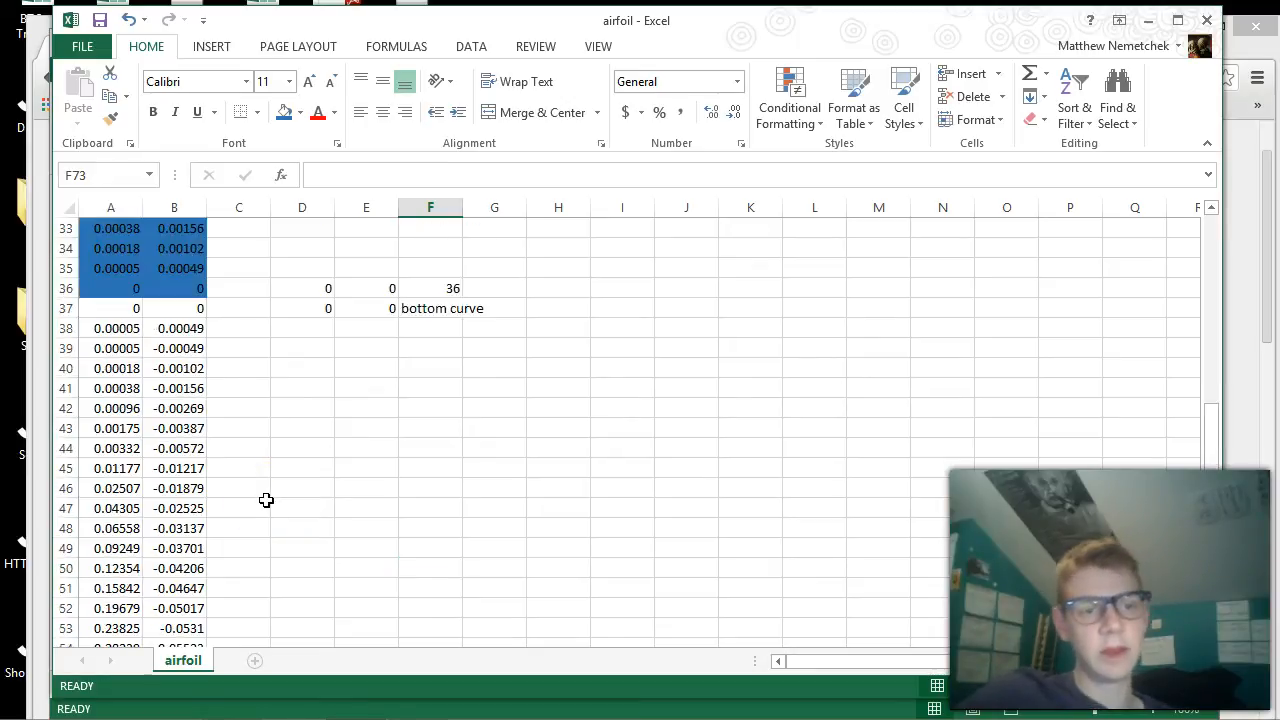
pyautogui.scroll(-6, 266, 505)
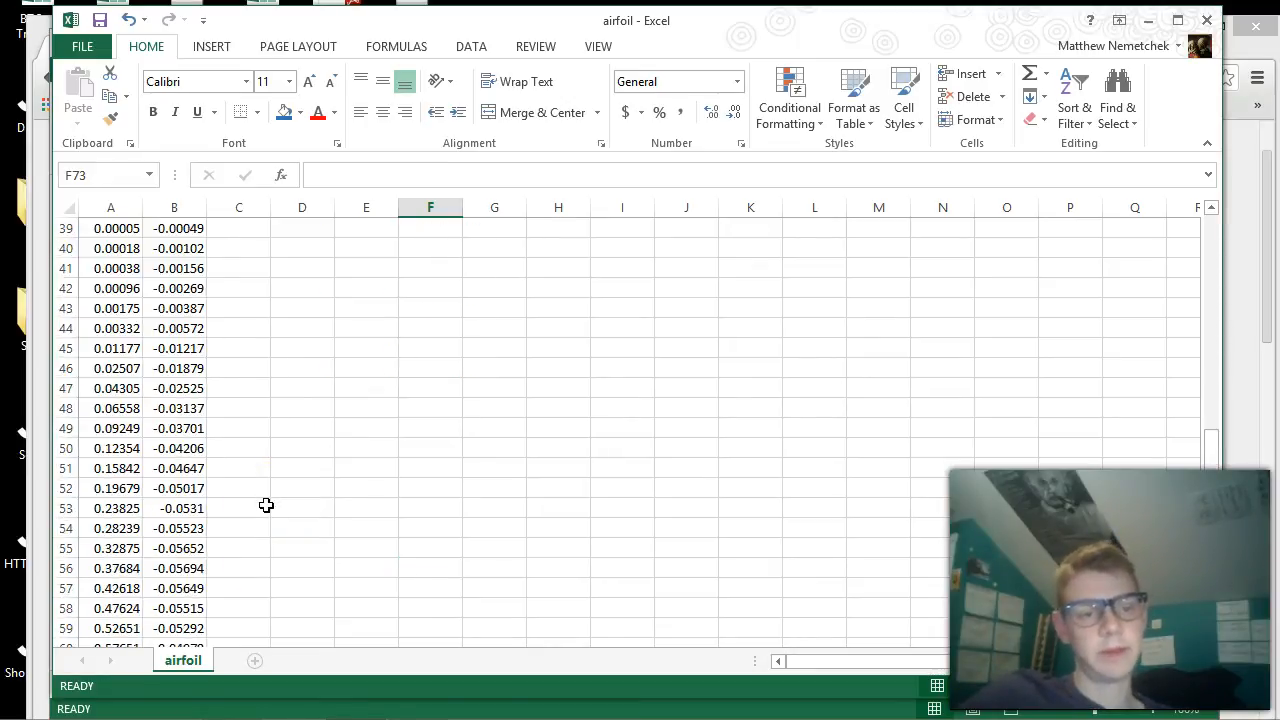
pyautogui.scroll(-3, 272, 535)
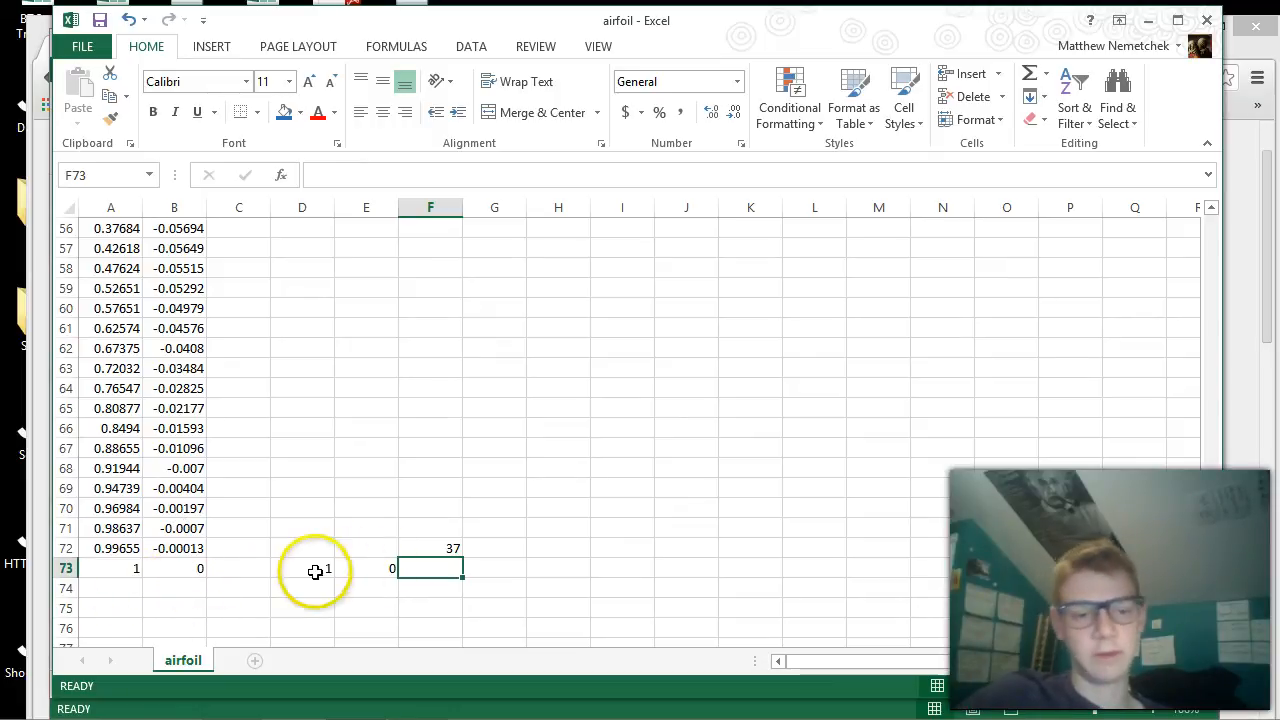
pyautogui.moveTo(305, 568); pyautogui.dragTo(366, 568)
pyautogui.scroll(3, 355, 510)
pyautogui.scroll(6, 350, 497)
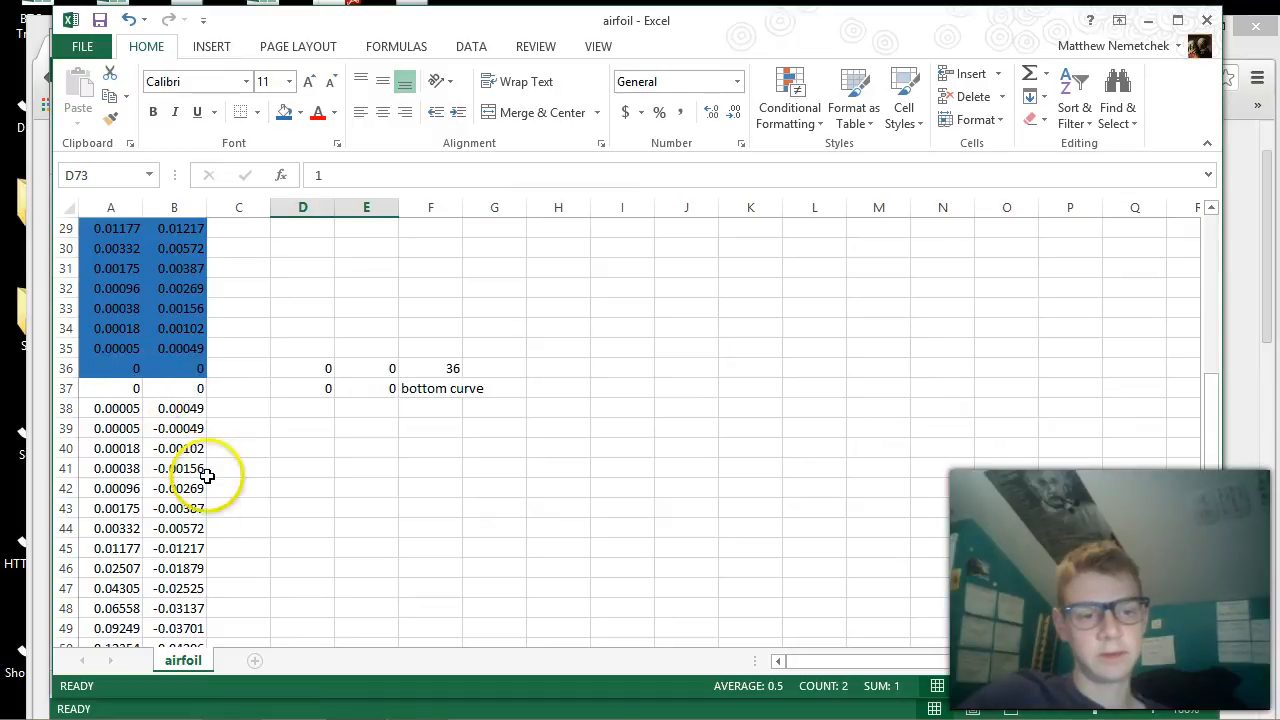
pyautogui.scroll(-4, 205, 474)
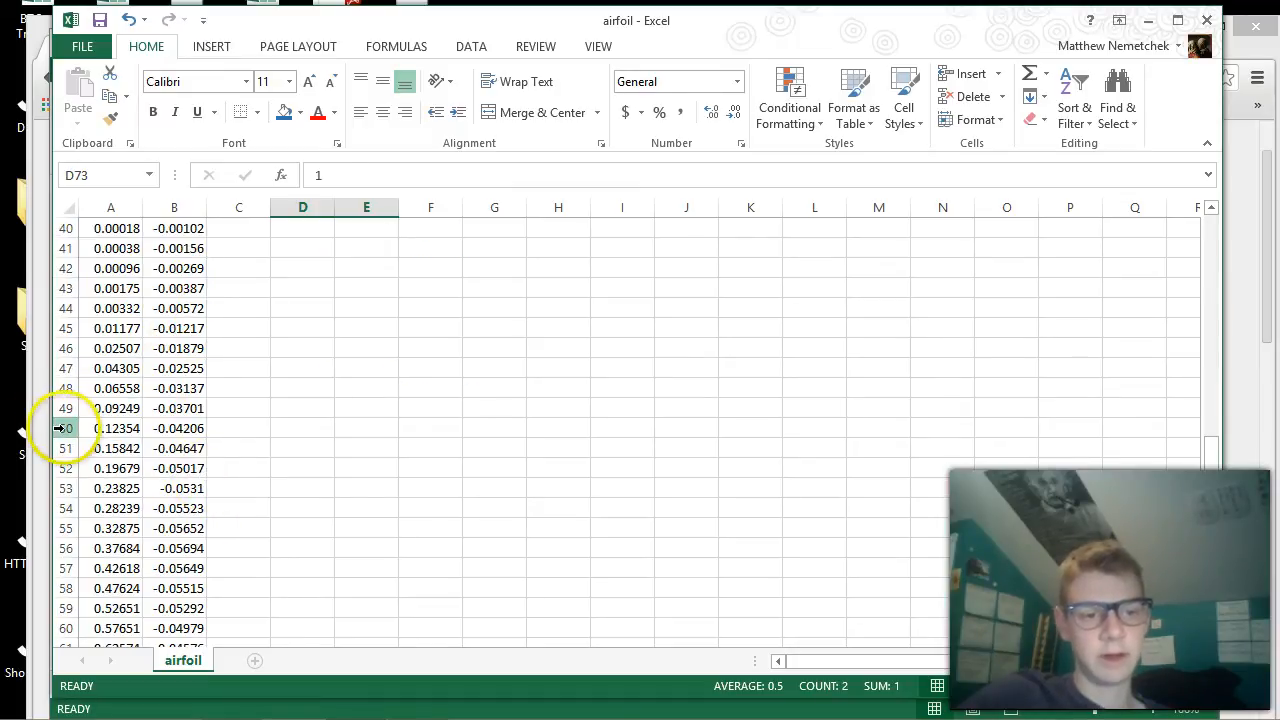
pyautogui.rightClick(64, 428)
pyautogui.click(165, 291)
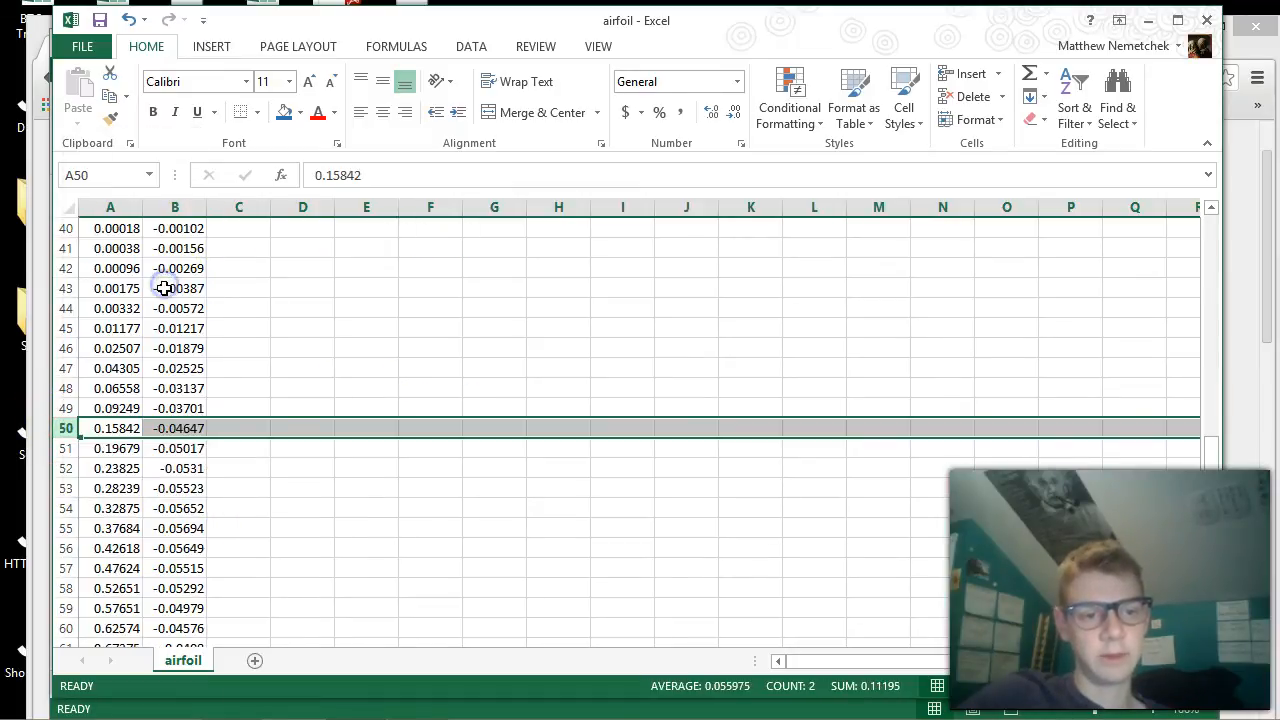
pyautogui.click(310, 288)
# Step: Examine the start and end points of the top and bottom curves and the notes beside them
pyautogui.scroll(6, 309, 300)
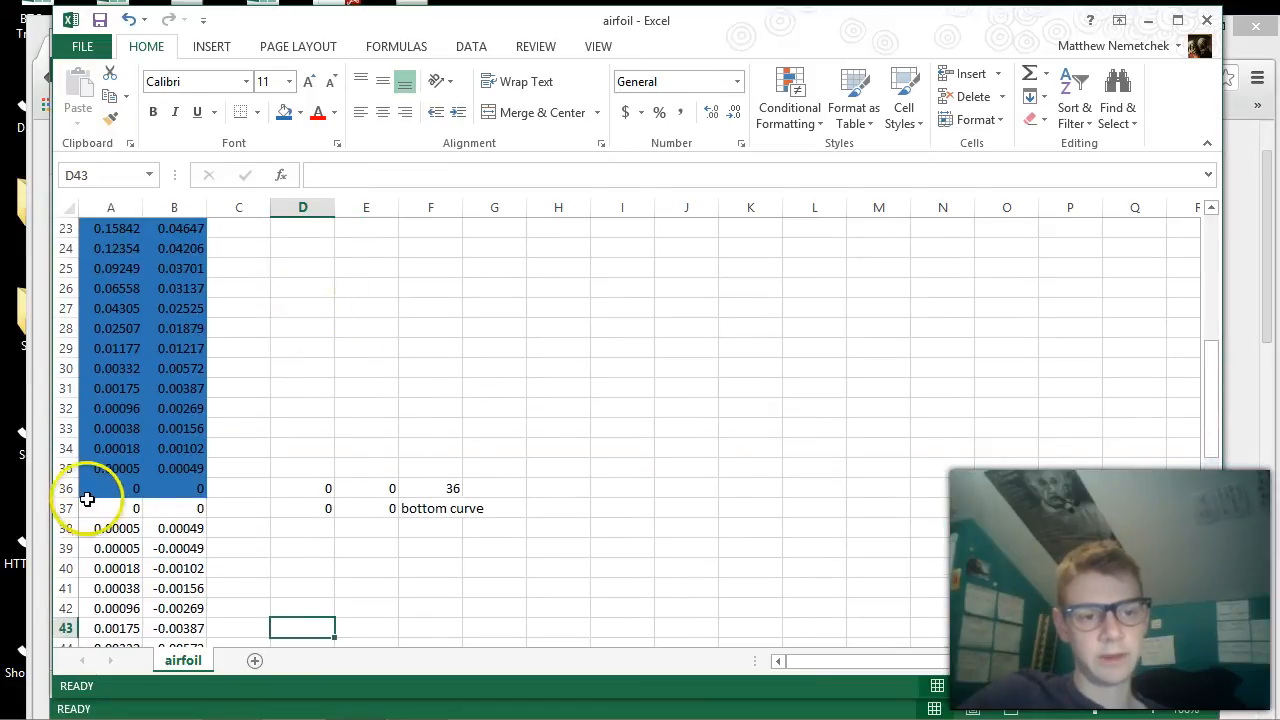
pyautogui.scroll(-11, 244, 480)
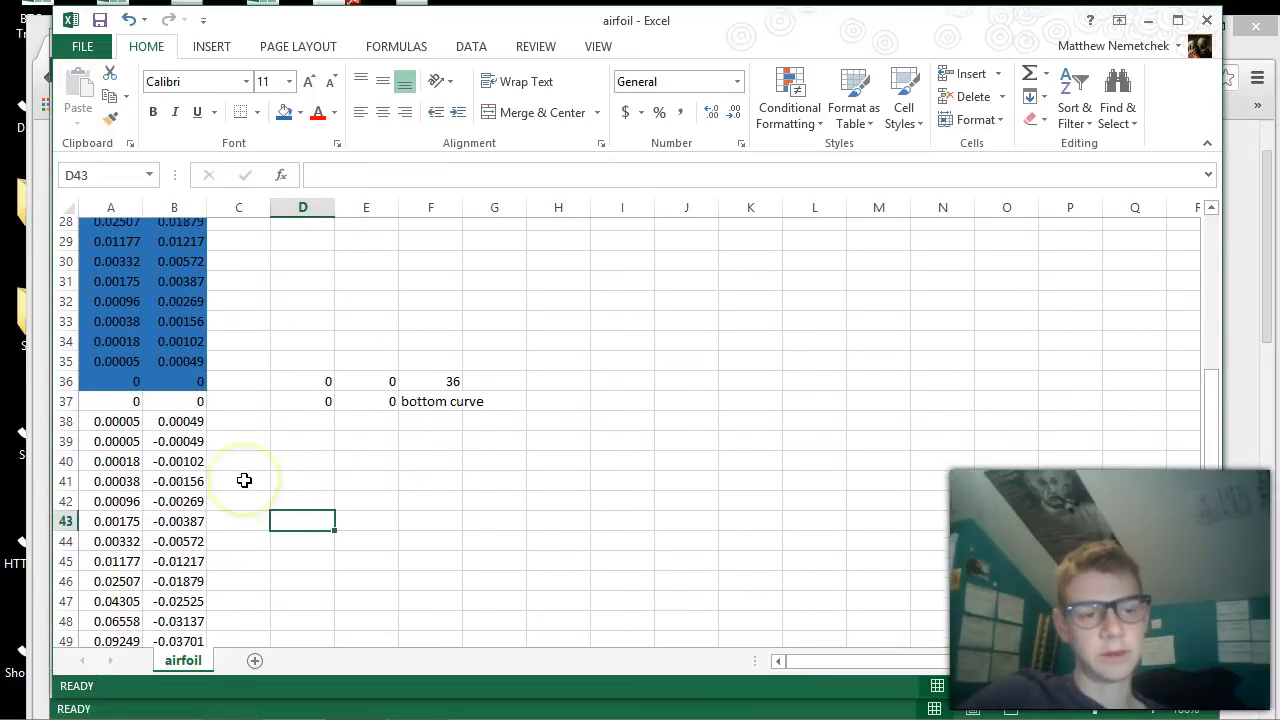
pyautogui.scroll(-1, 243, 468)
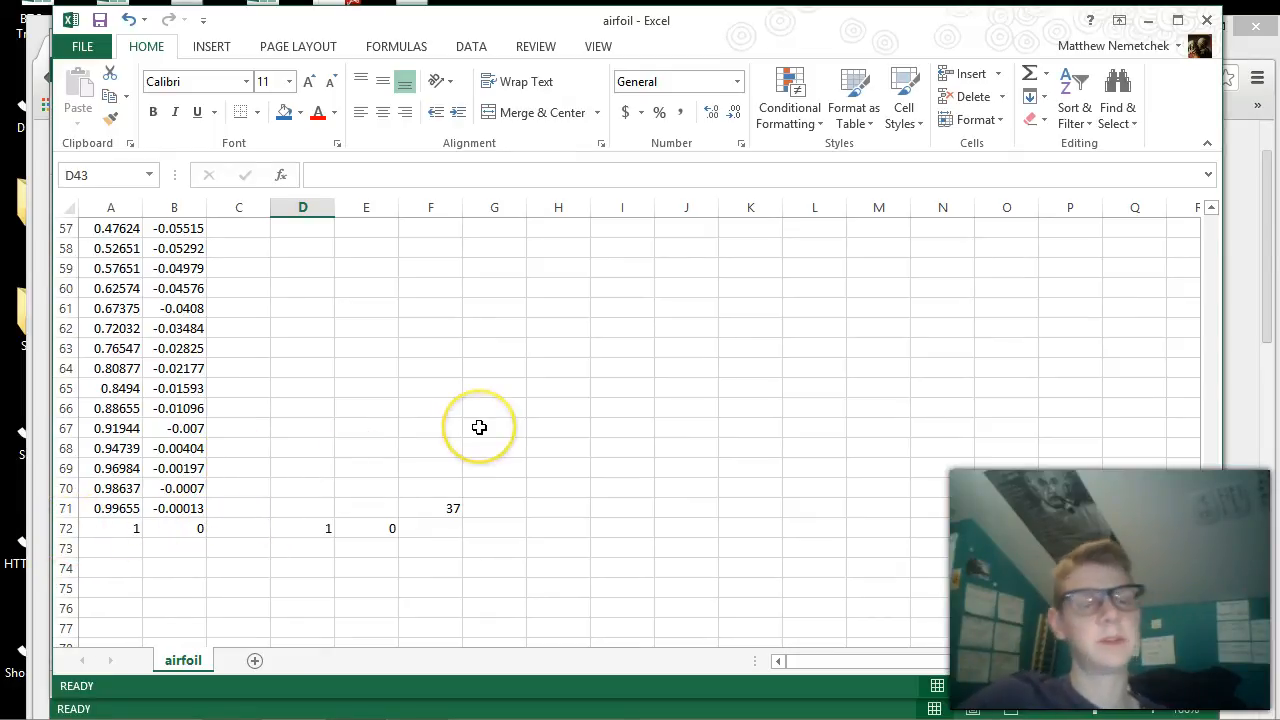
pyautogui.scroll(16, 479, 427)
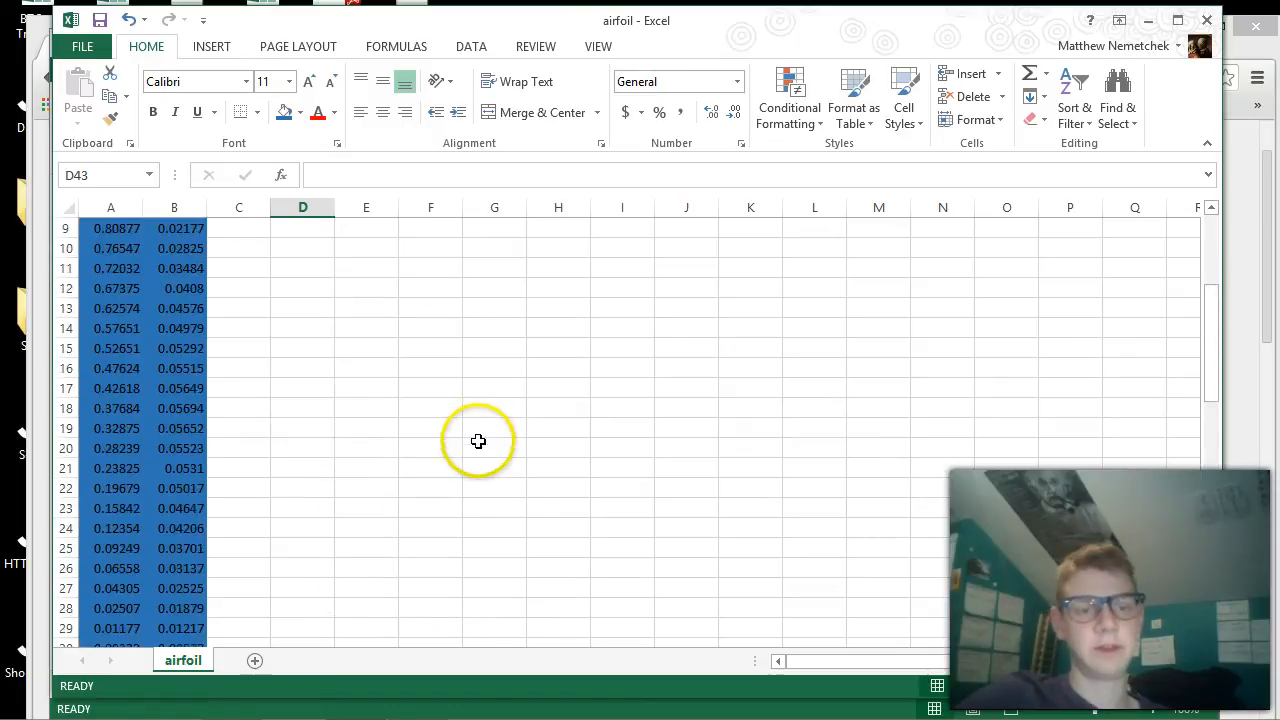
pyautogui.scroll(3, 478, 441)
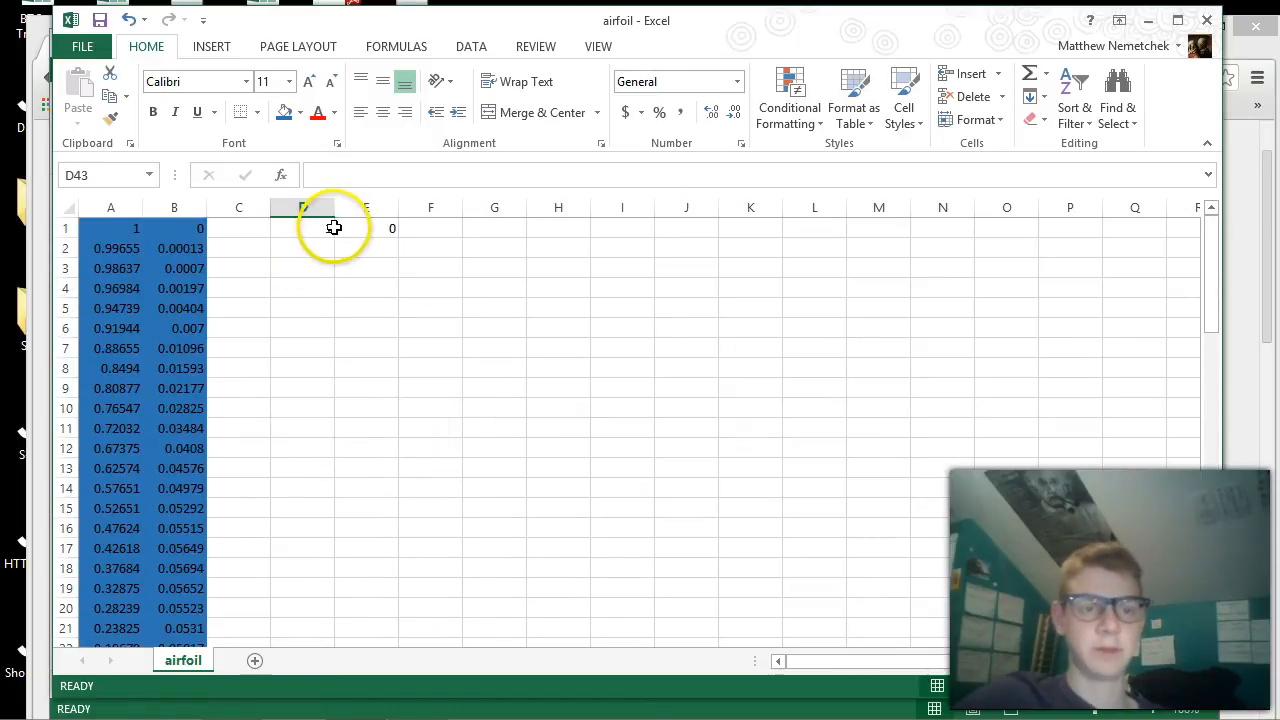
pyautogui.scroll(-3, 319, 360)
pyautogui.scroll(-3, 319, 360)
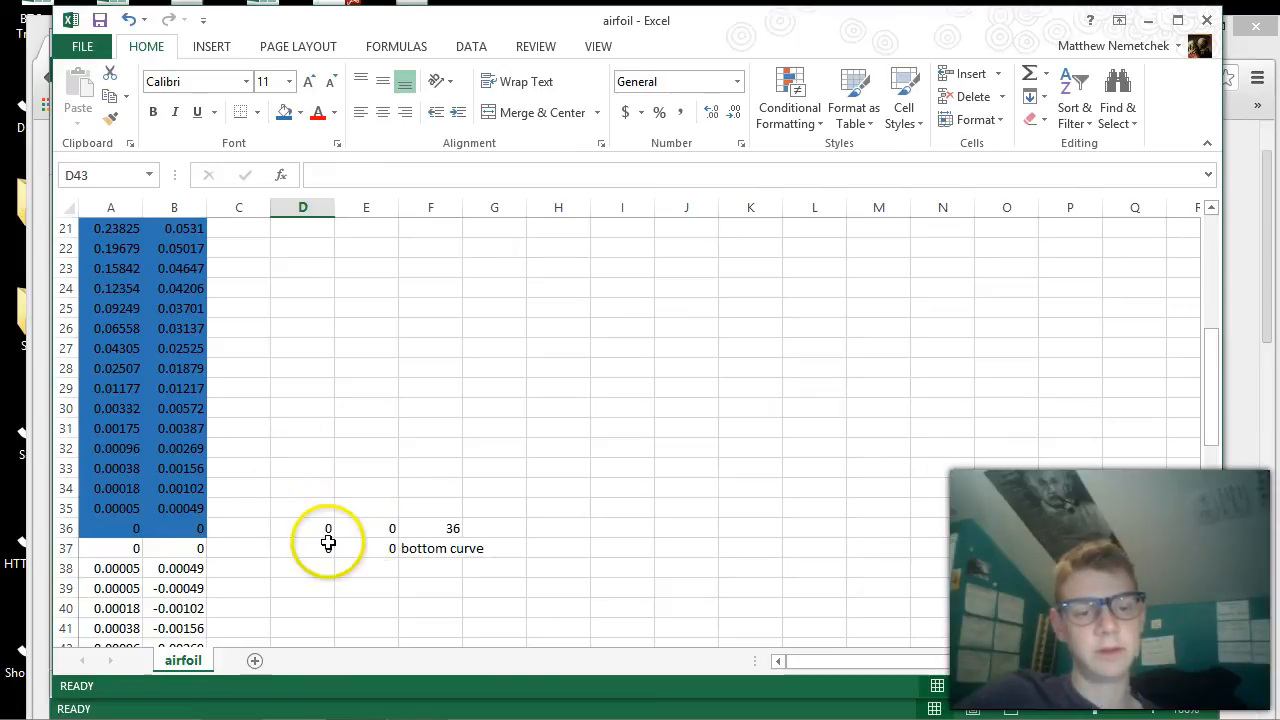
pyautogui.scroll(-12, 379, 551)
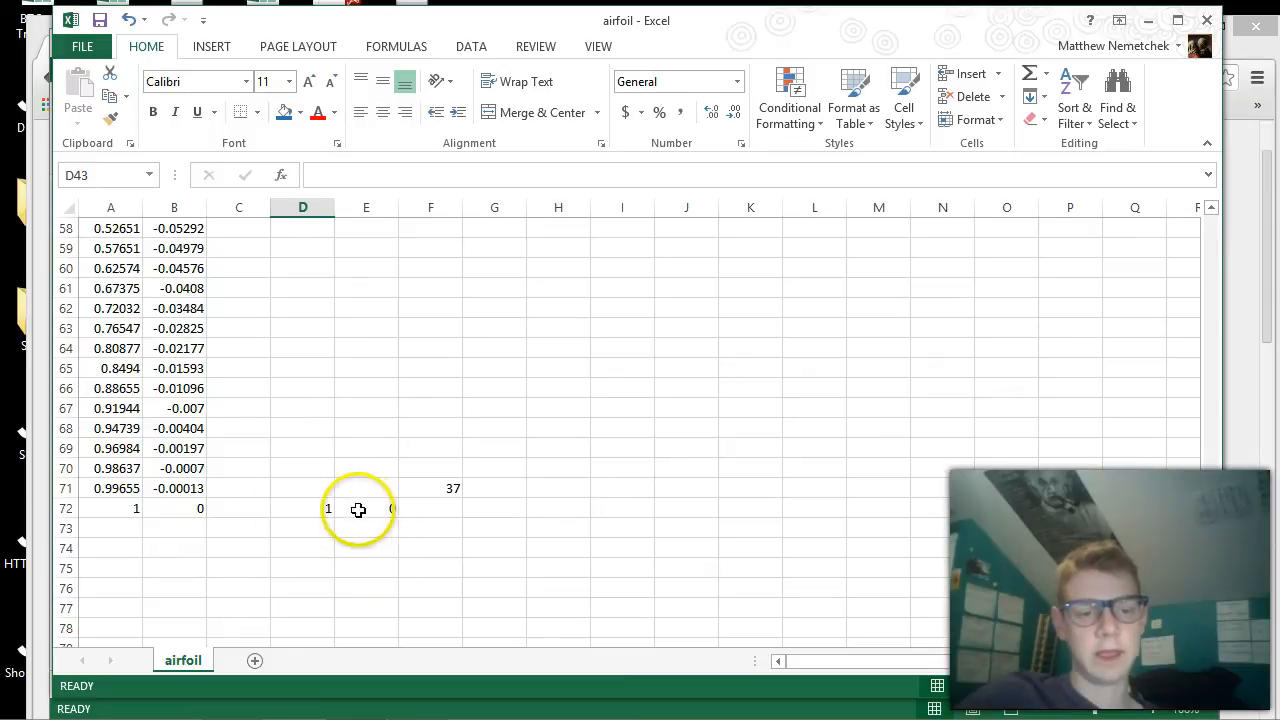
# Step: Clear the helper endpoint values, the bottom curve label and the point counts from D1:F72
pyautogui.moveTo(453, 503); pyautogui.dragTo(308, 229)
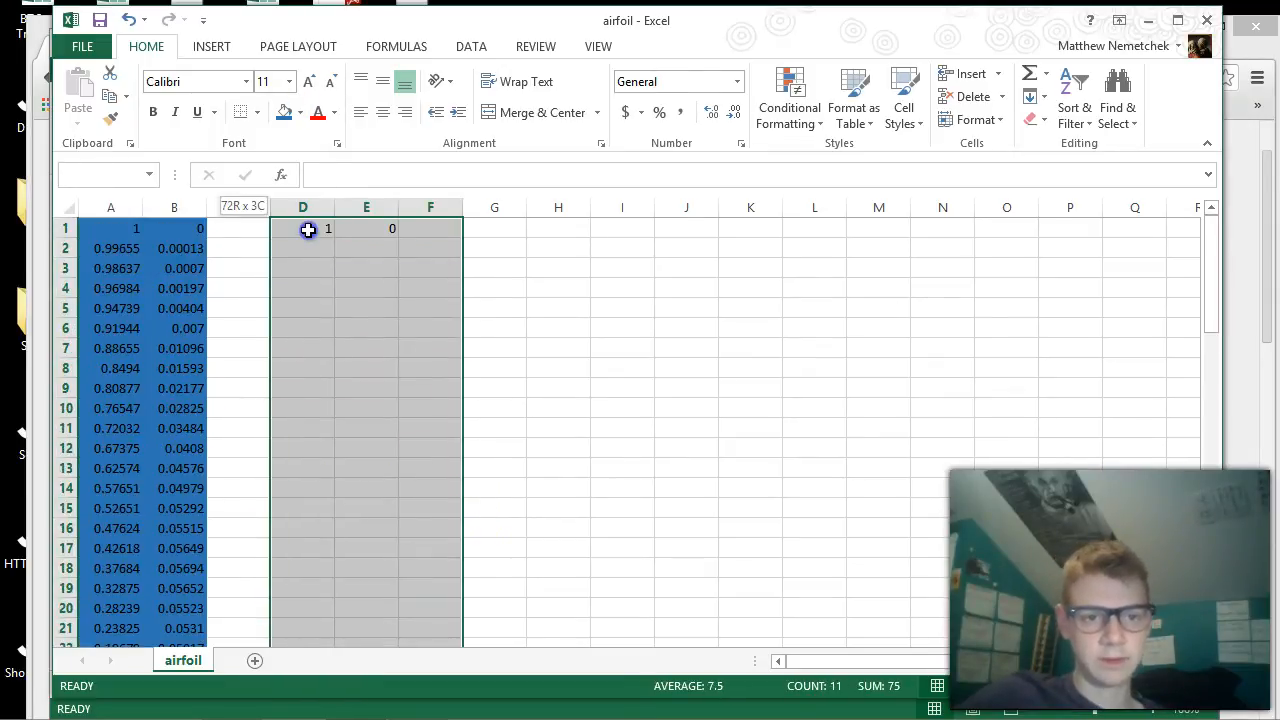
pyautogui.scroll(-20, 308, 229)
pyautogui.click(409, 386)
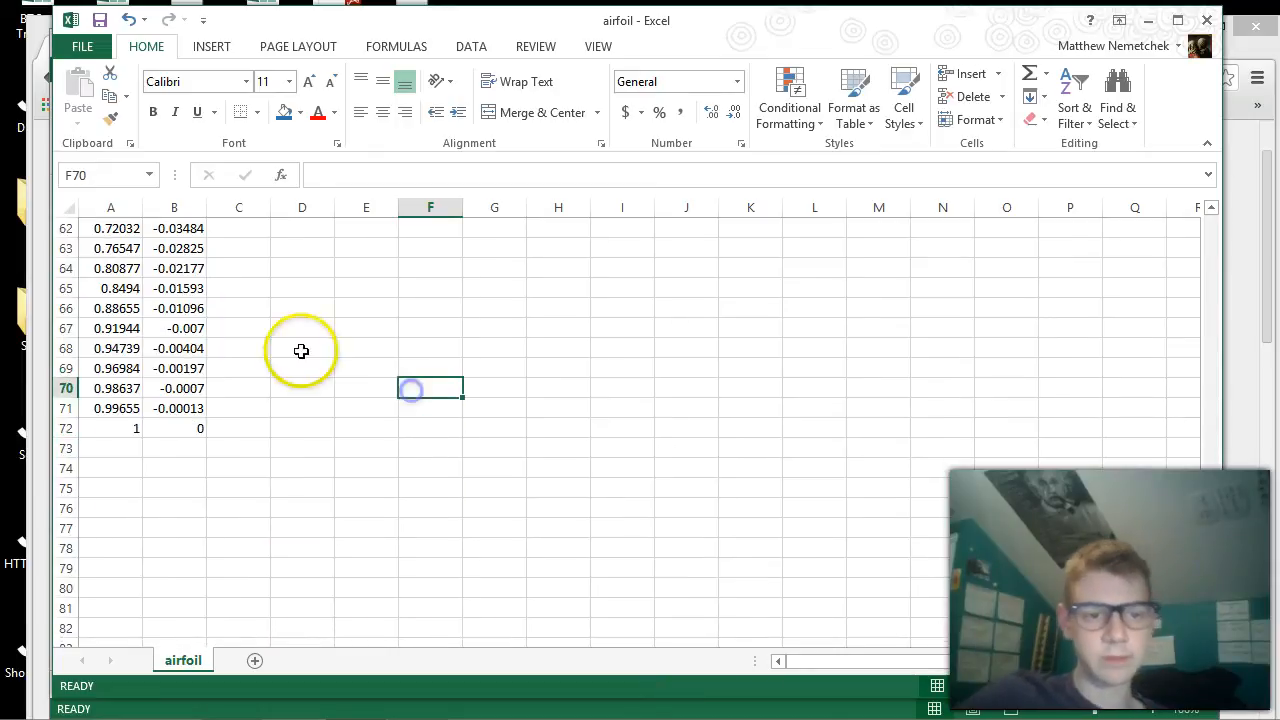
# Step: Enter the formula =A1&"," in D1 to append a comma to the first x coordinate
pyautogui.scroll(3, 290, 348)
pyautogui.scroll(16, 287, 346)
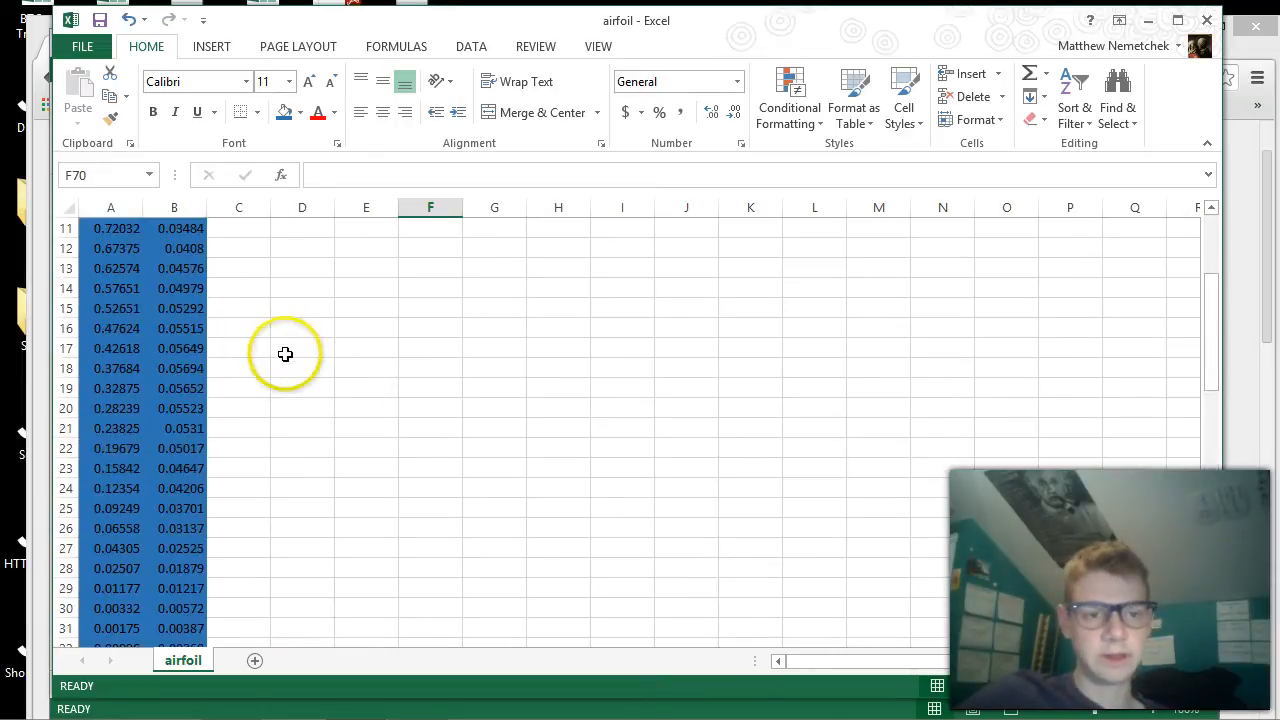
pyautogui.scroll(1, 282, 367)
pyautogui.click(349, 229)
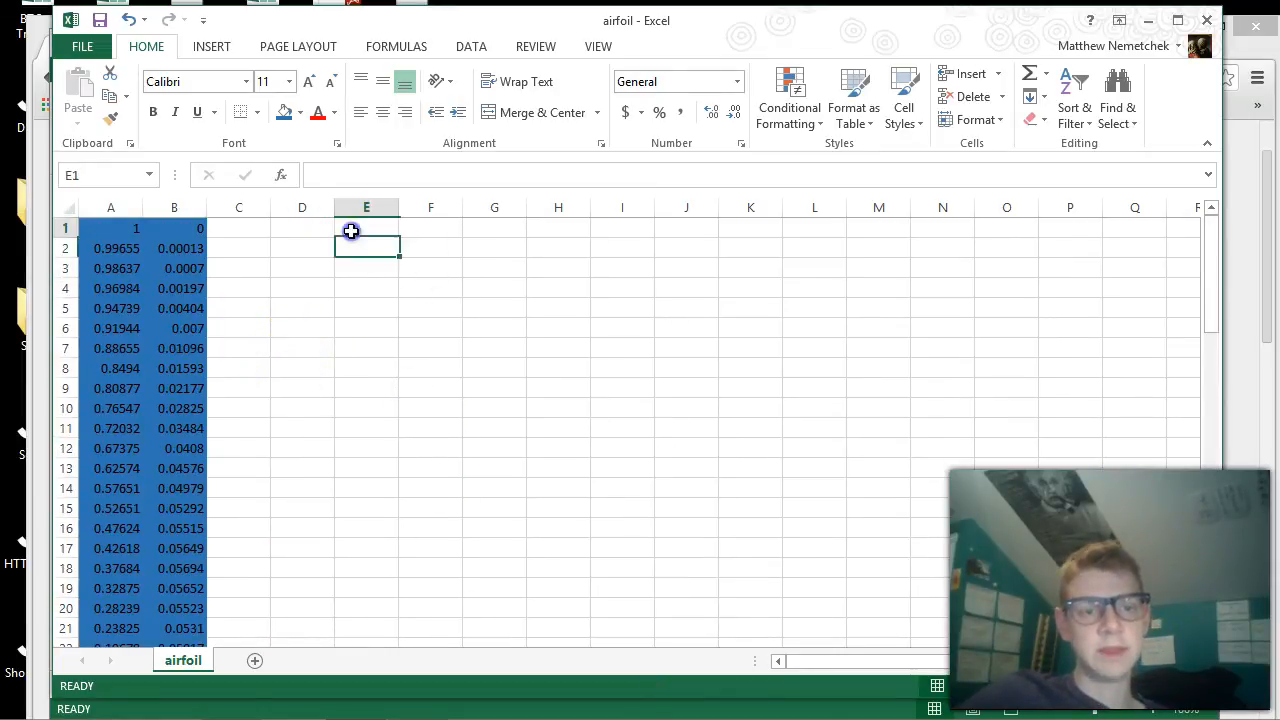
pyautogui.click(325, 231)
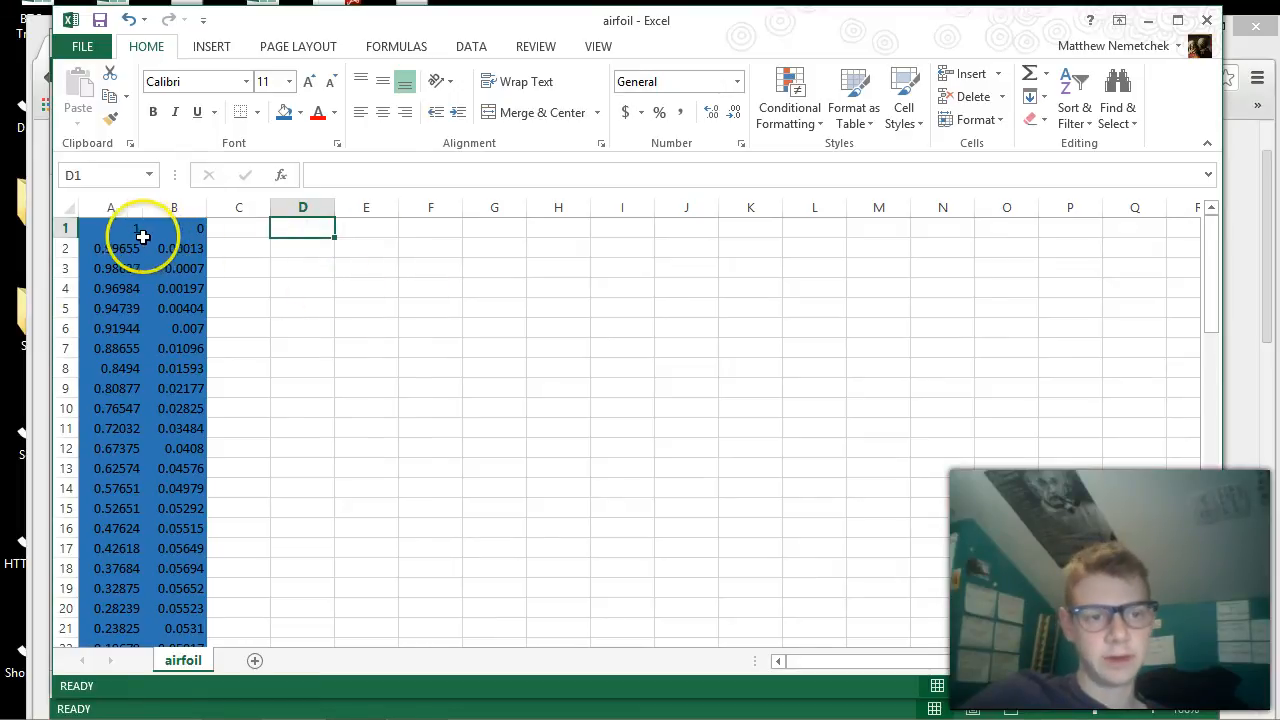
pyautogui.moveTo(130, 231); pyautogui.dragTo(129, 363)
pyautogui.click(391, 346)
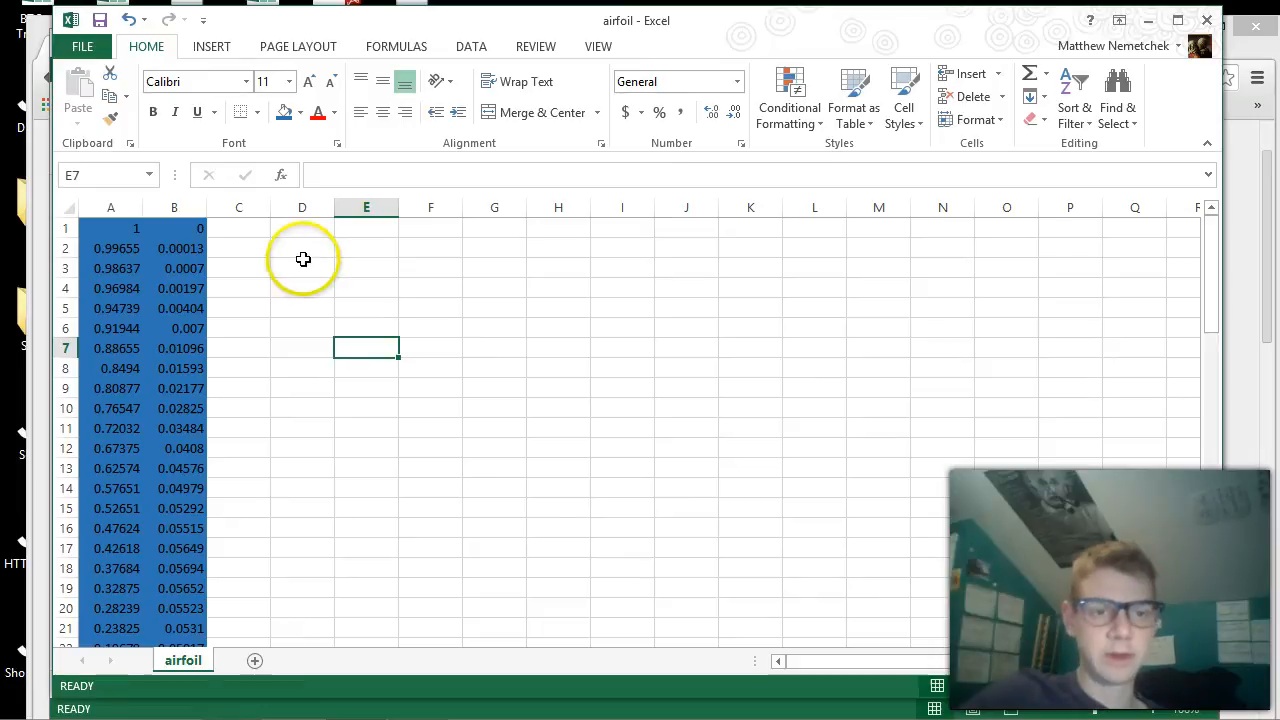
pyautogui.click(299, 225)
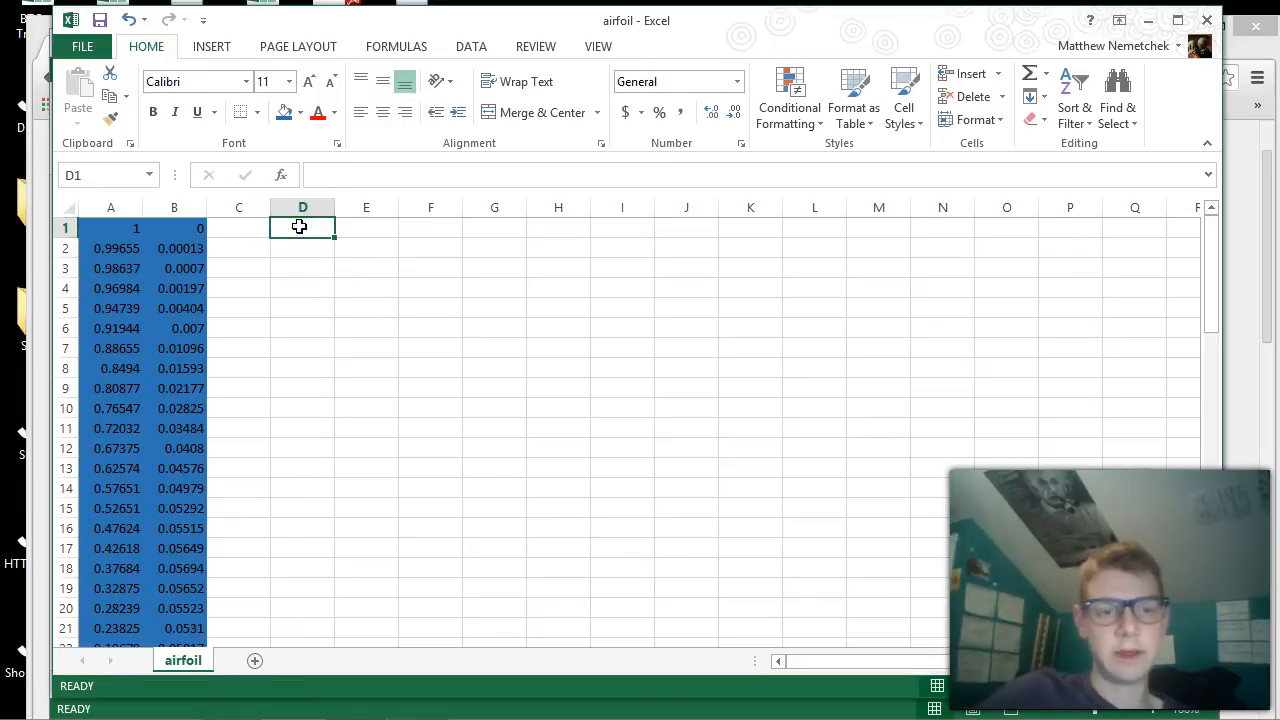
pyautogui.write('=')
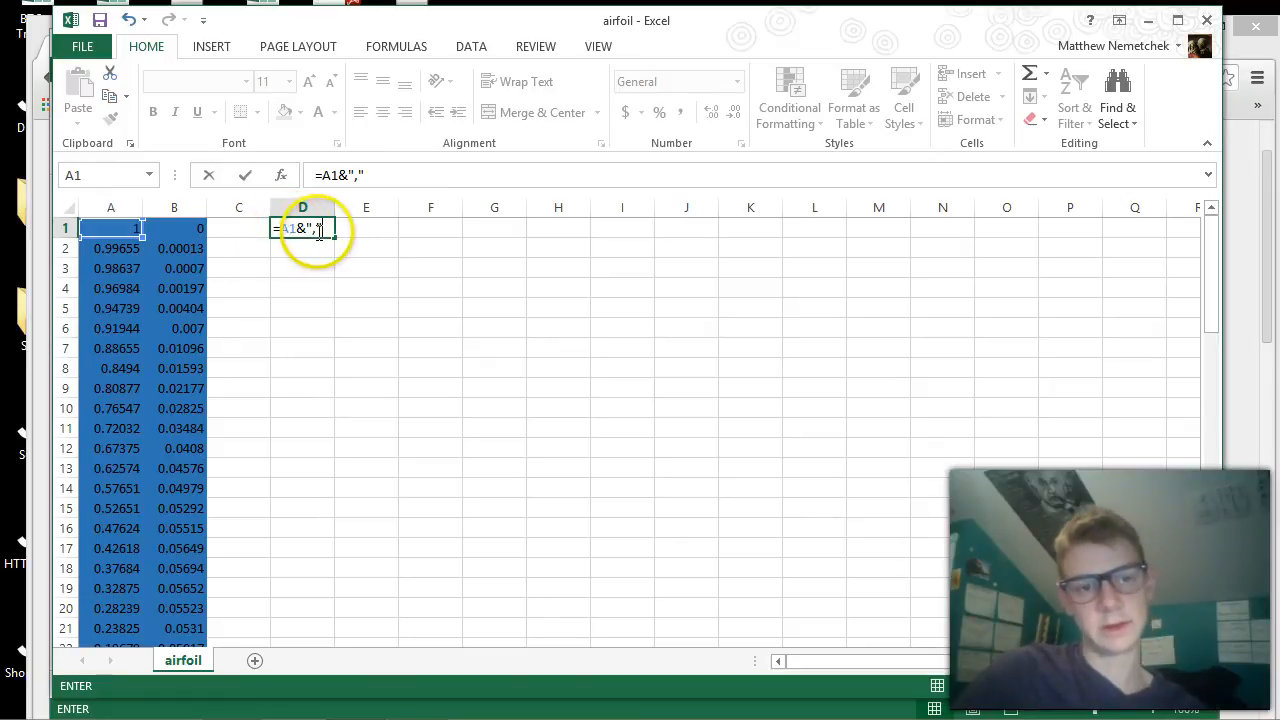
pyautogui.press('Return')
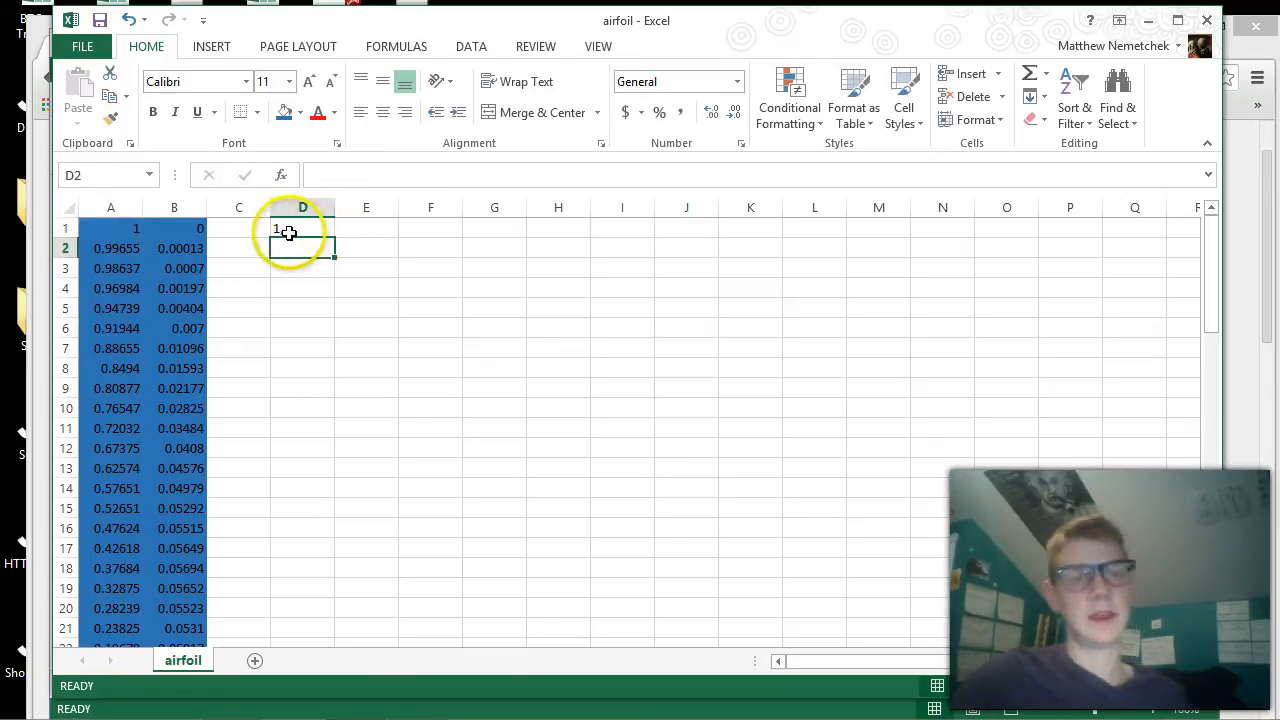
# Step: Fill the comma formula from D1 down to row 72 and across into column E for the y coordinates
pyautogui.click(315, 229)
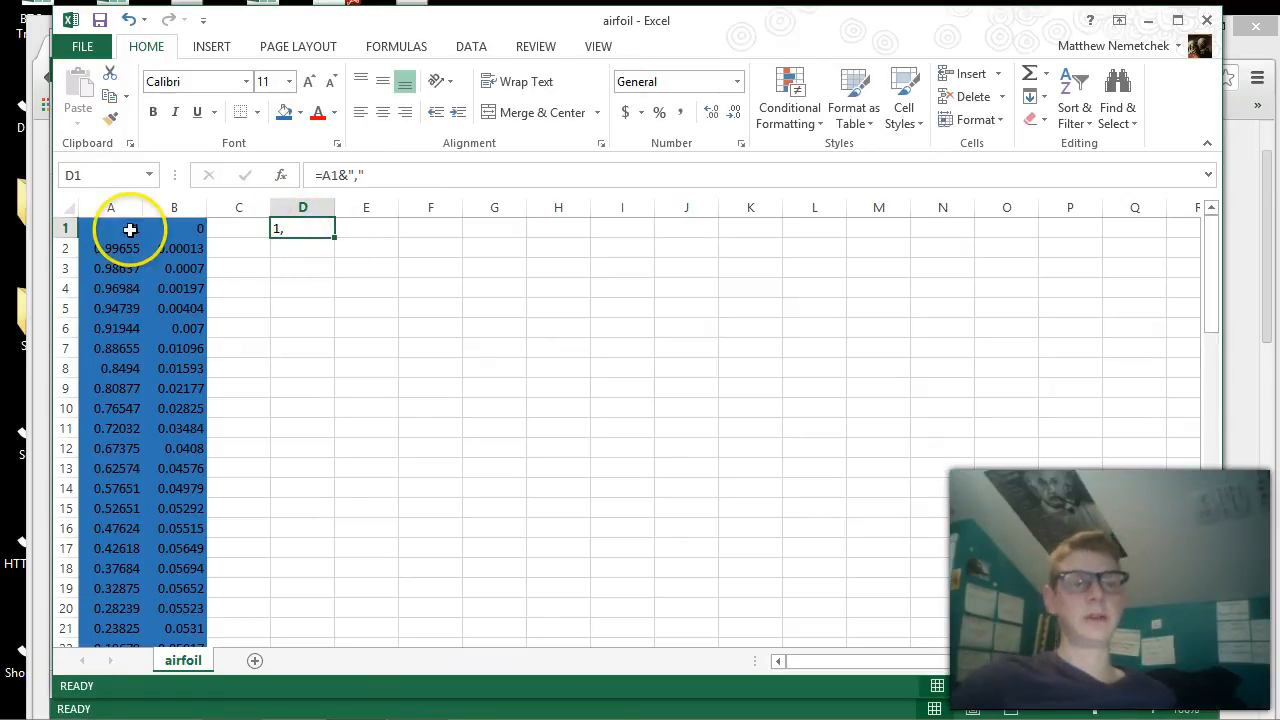
pyautogui.click(316, 249)
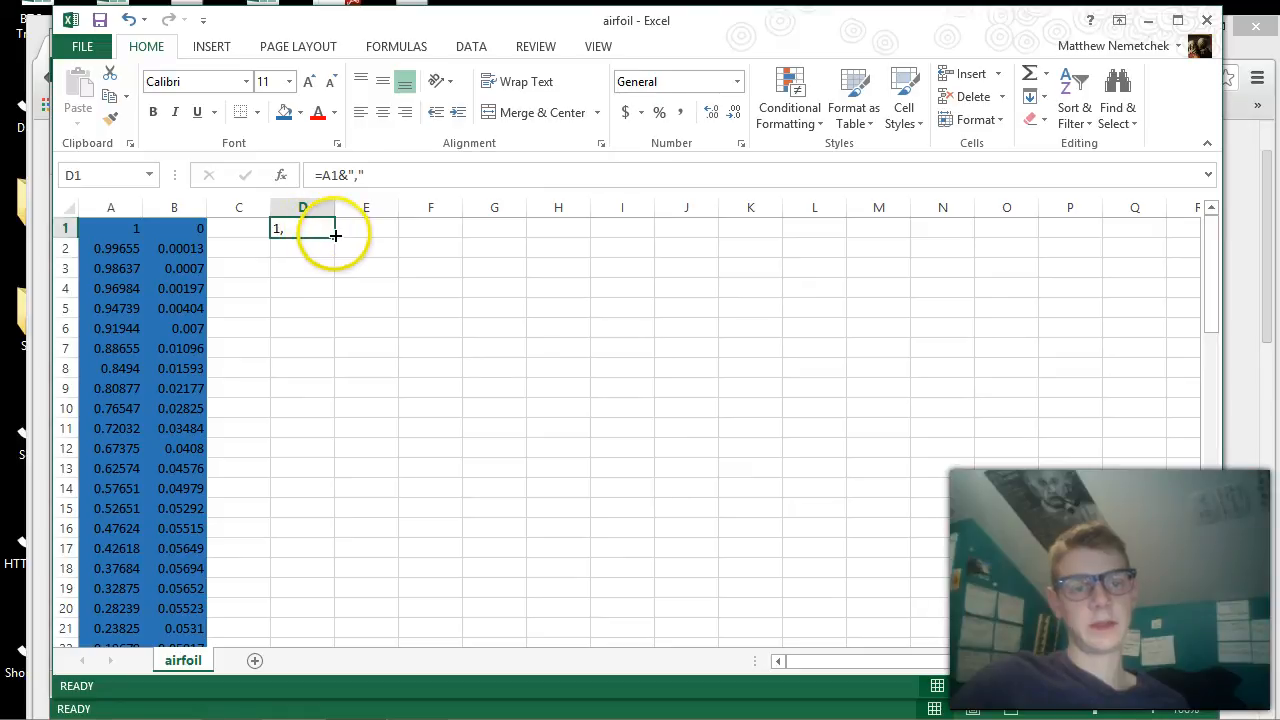
pyautogui.moveTo(336, 237); pyautogui.dragTo(336, 238)
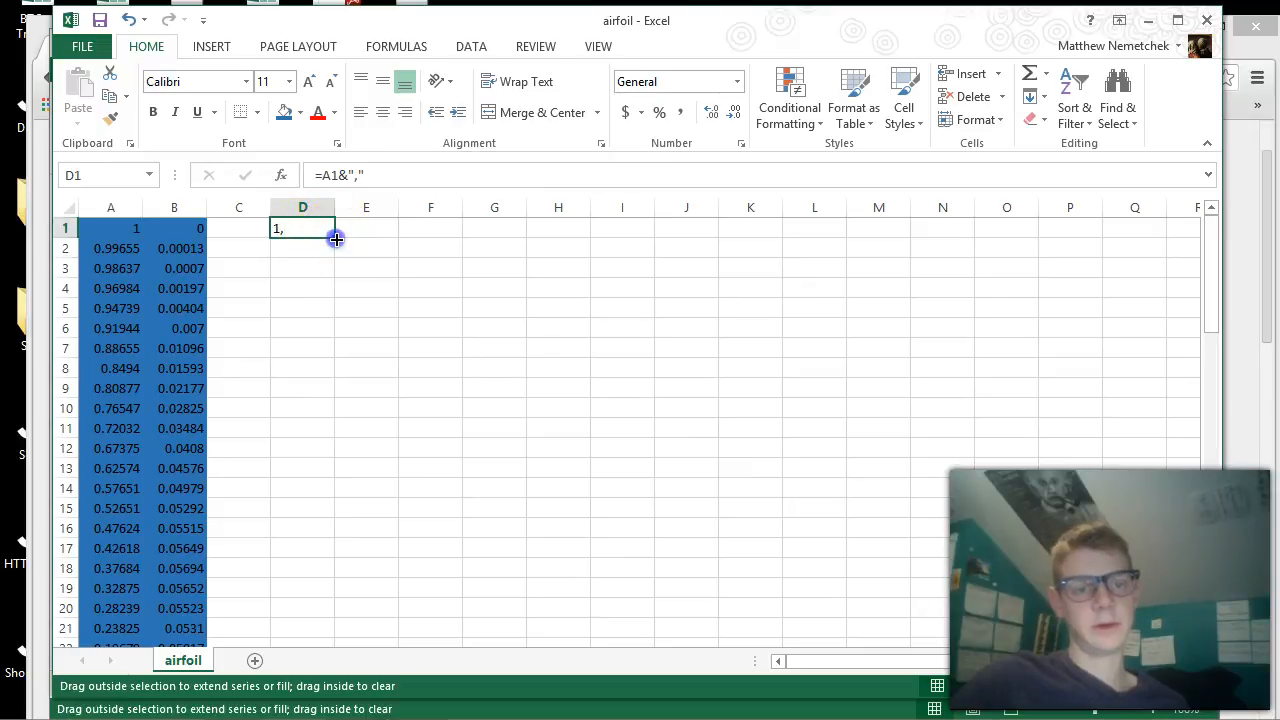
pyautogui.moveTo(333, 284); pyautogui.dragTo(300, 590)
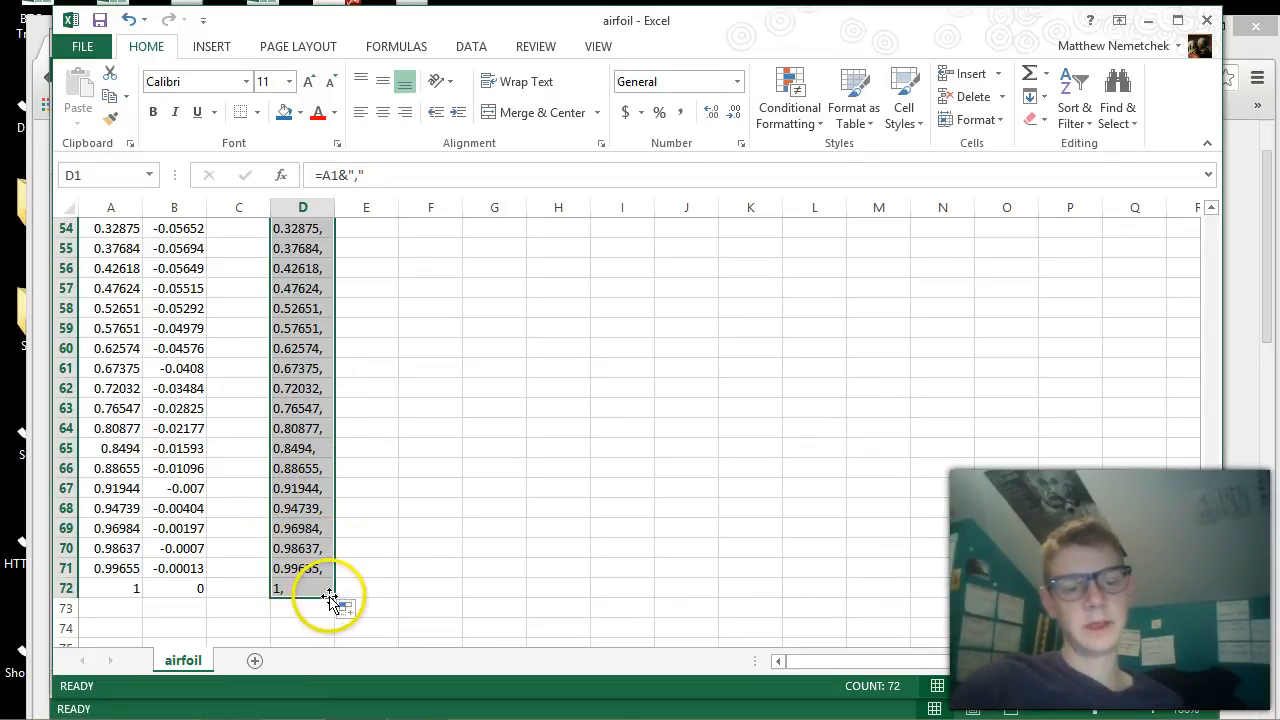
pyautogui.moveTo(332, 596); pyautogui.dragTo(400, 598)
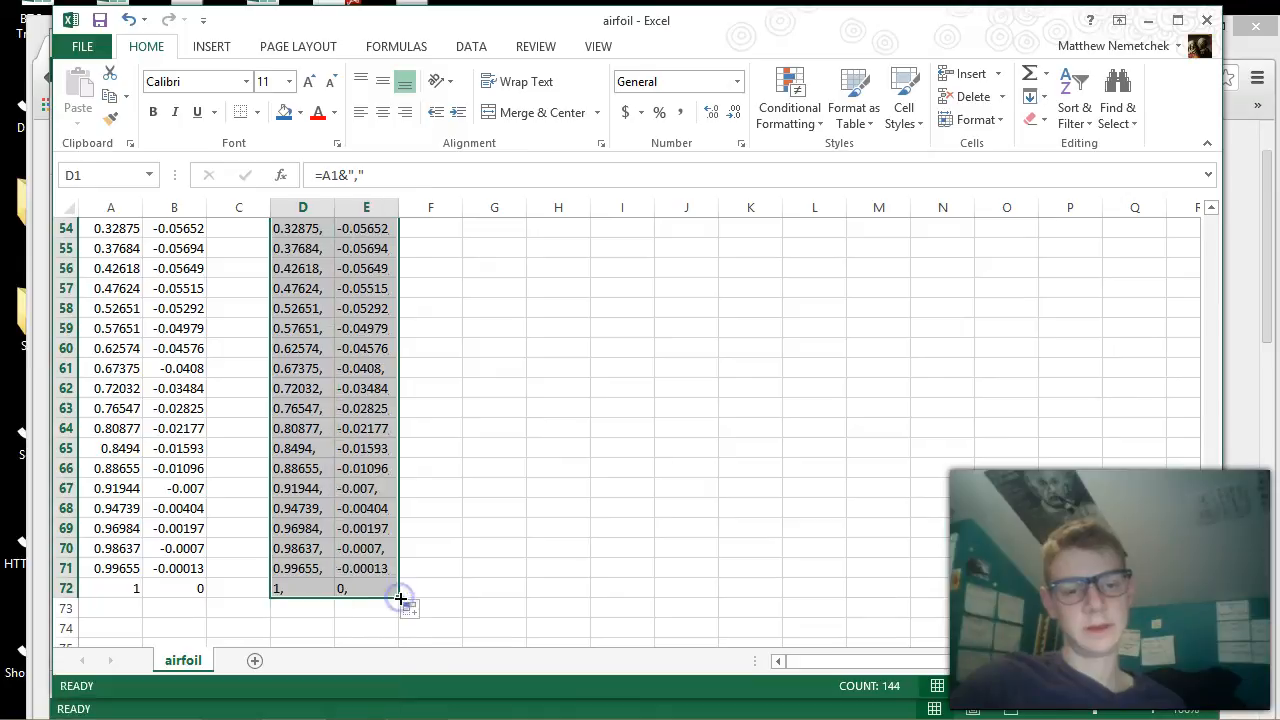
pyautogui.scroll(3, 385, 450)
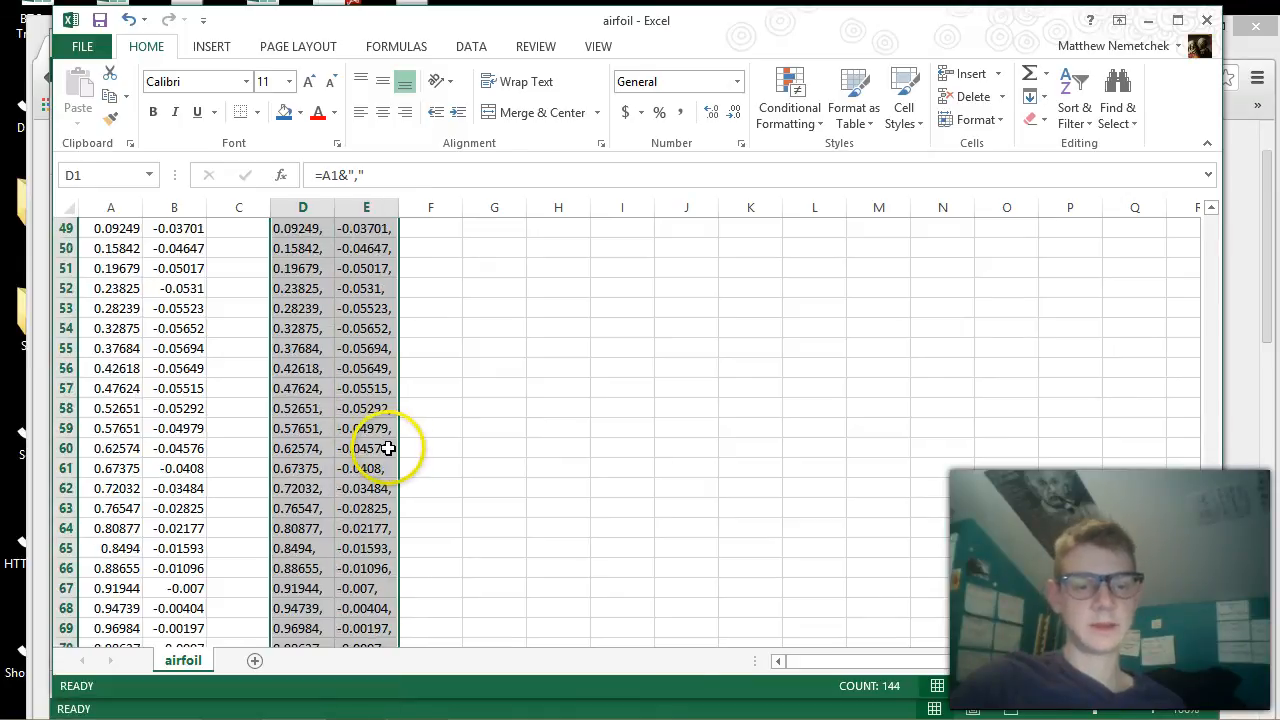
# Step: Enter 0 in F1 as the z coordinate and fill it down column F to row 72
pyautogui.scroll(14, 385, 460)
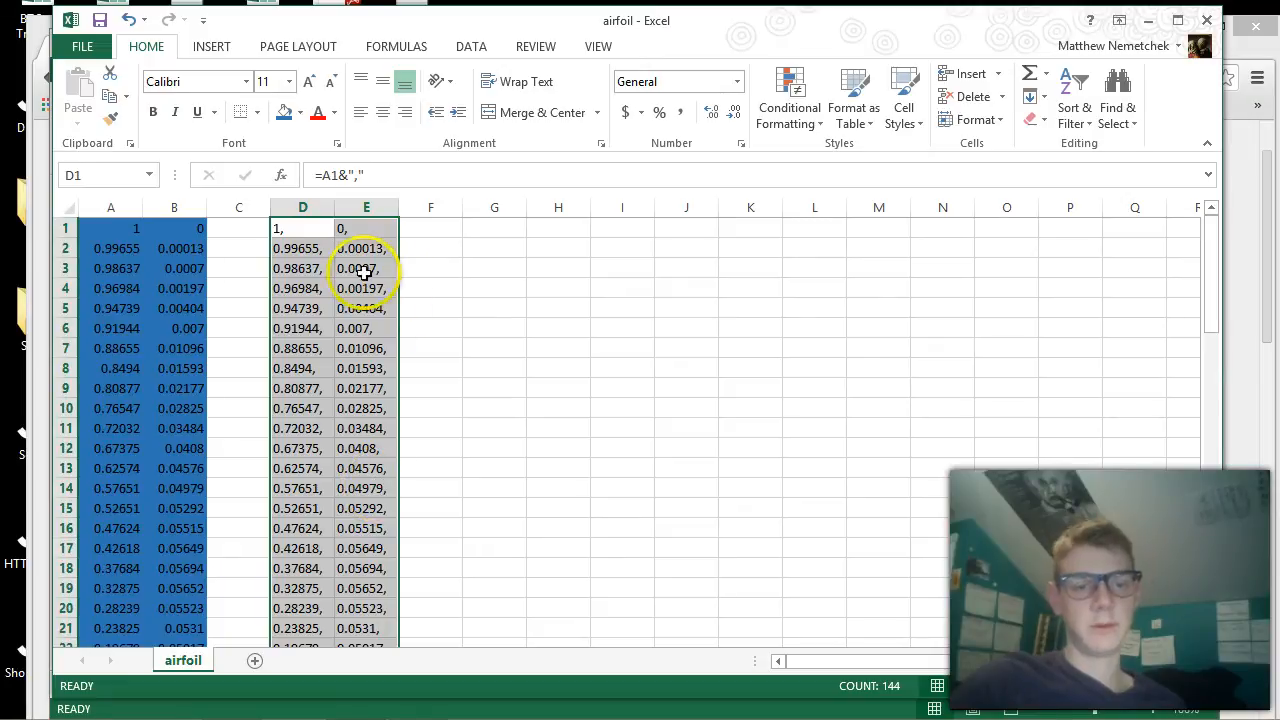
pyautogui.click(431, 251)
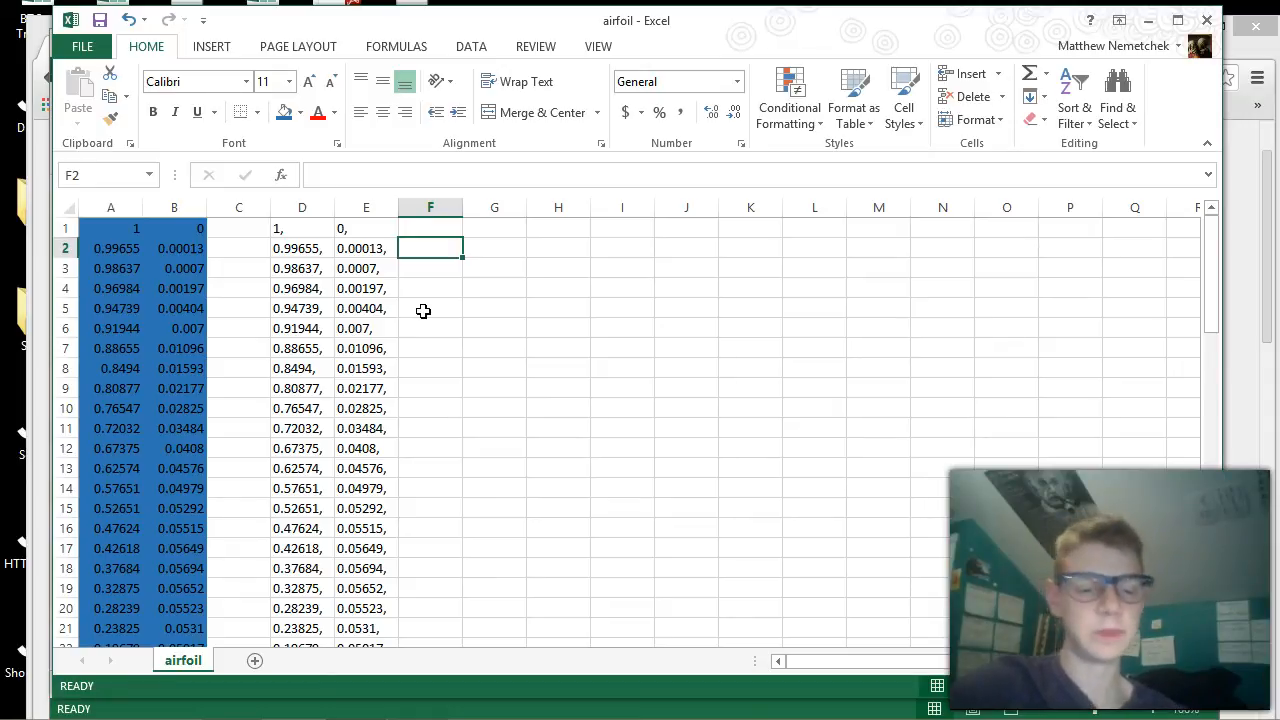
pyautogui.click(435, 229)
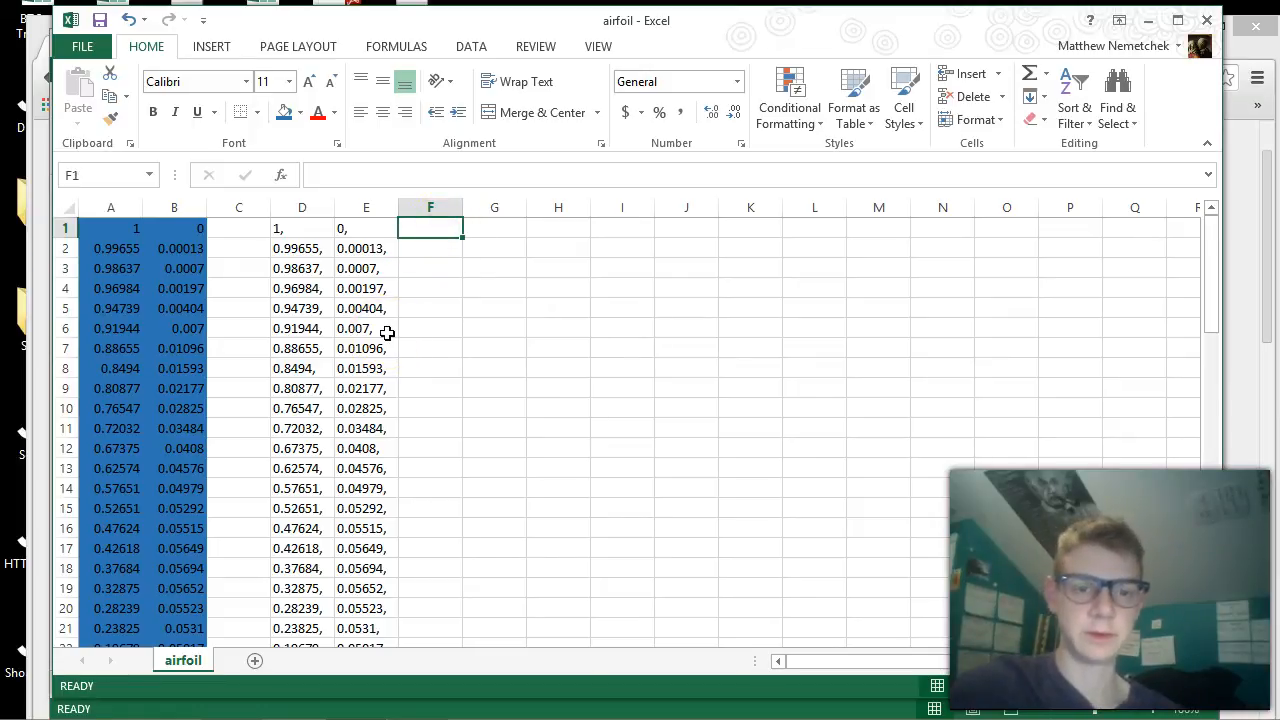
pyautogui.write('0')
pyautogui.press('Return')
pyautogui.click(445, 230)
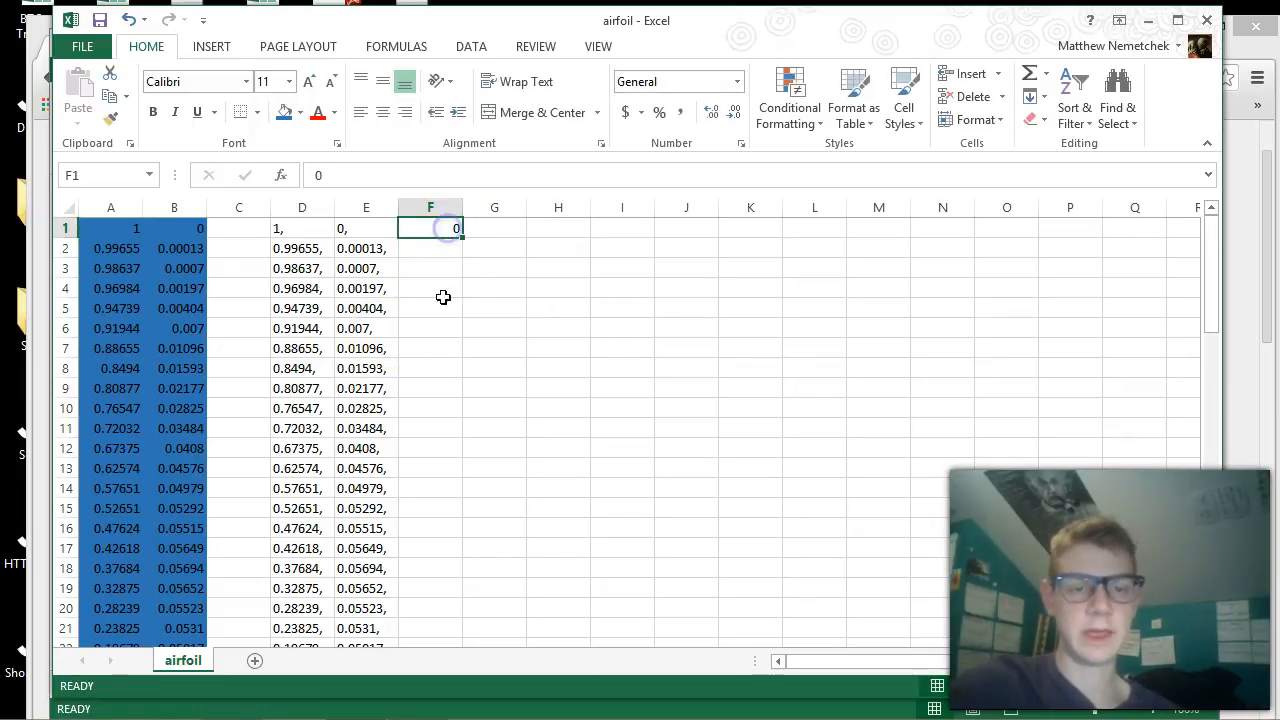
pyautogui.doubleClick(463, 235)
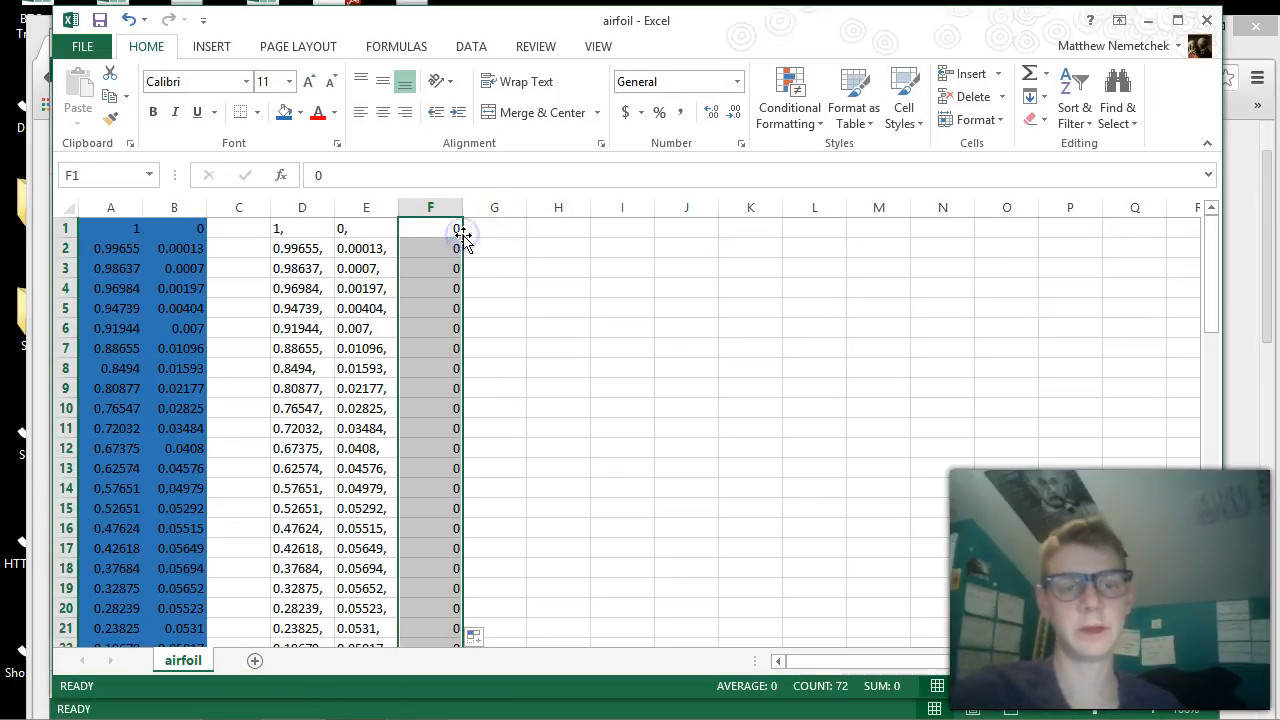
pyautogui.scroll(-2, 472, 586)
pyautogui.scroll(-16, 473, 586)
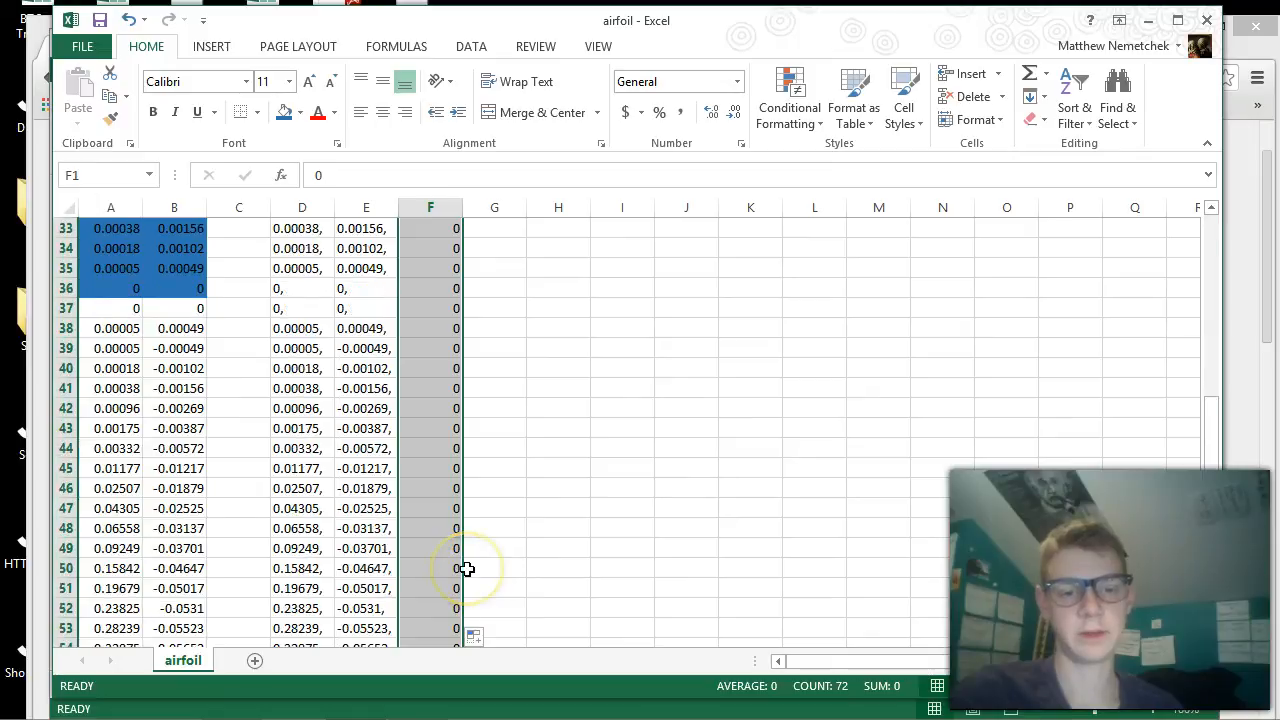
pyautogui.scroll(-1, 467, 567)
pyautogui.scroll(20, 466, 566)
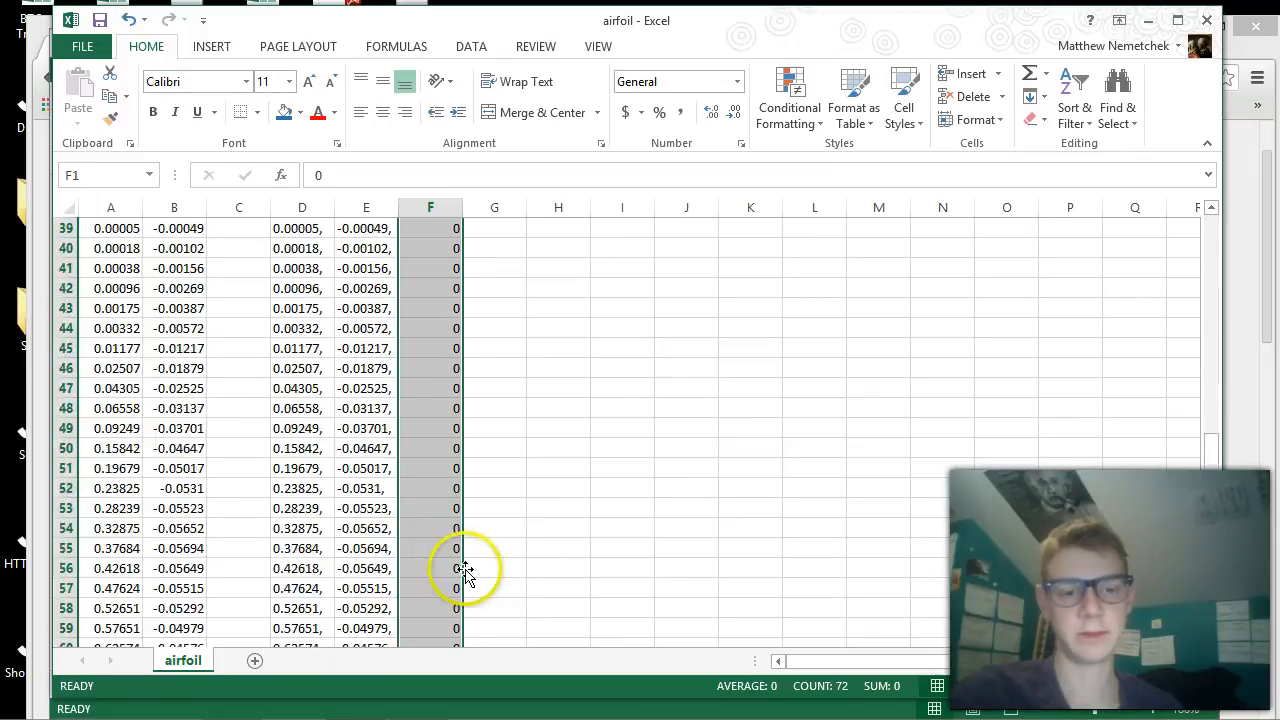
# Step: Examine the x, y and z columns D to F from the first row down to the last point in row 72
pyautogui.click(488, 249)
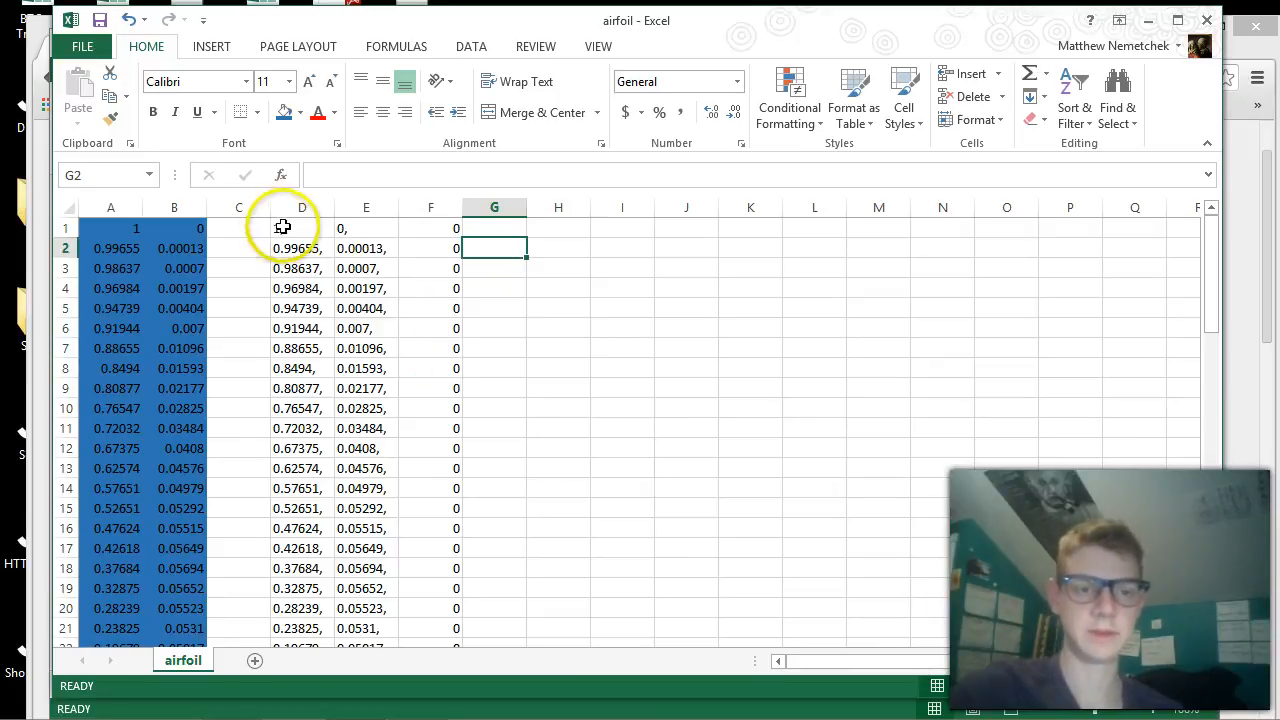
pyautogui.moveTo(287, 229); pyautogui.dragTo(443, 291)
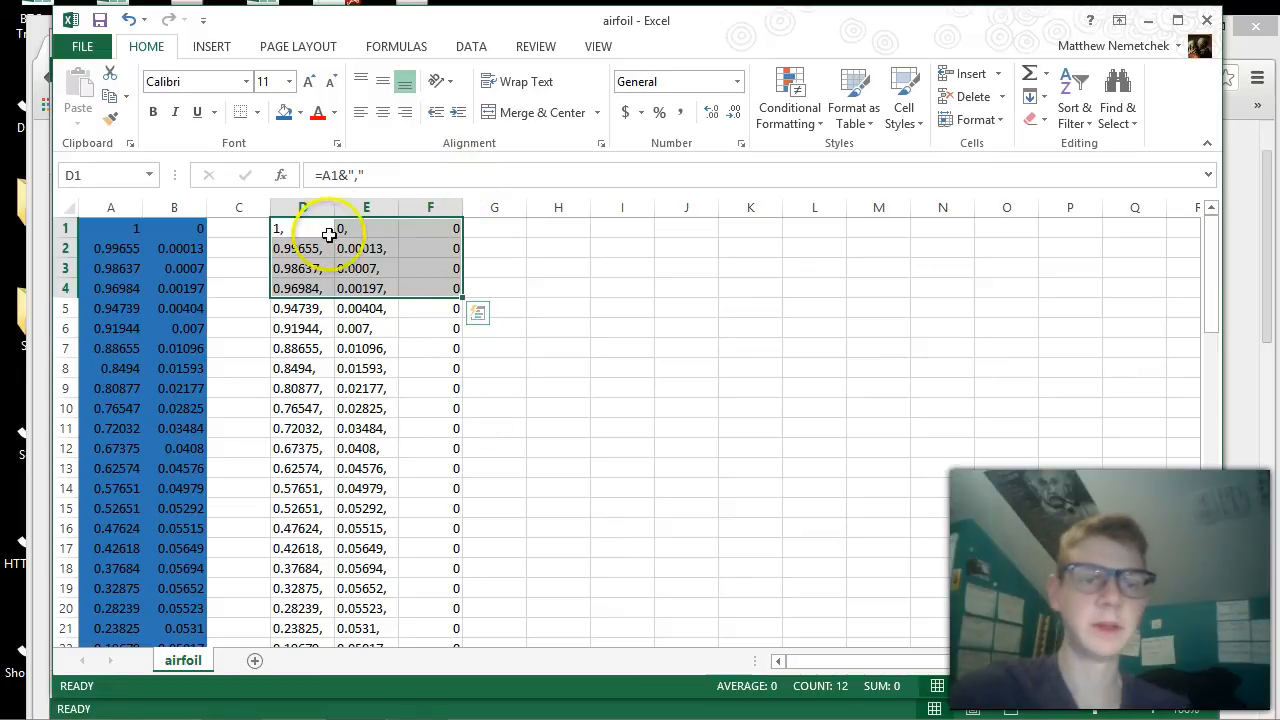
pyautogui.scroll(-4, 355, 380)
pyautogui.scroll(-3, 355, 380)
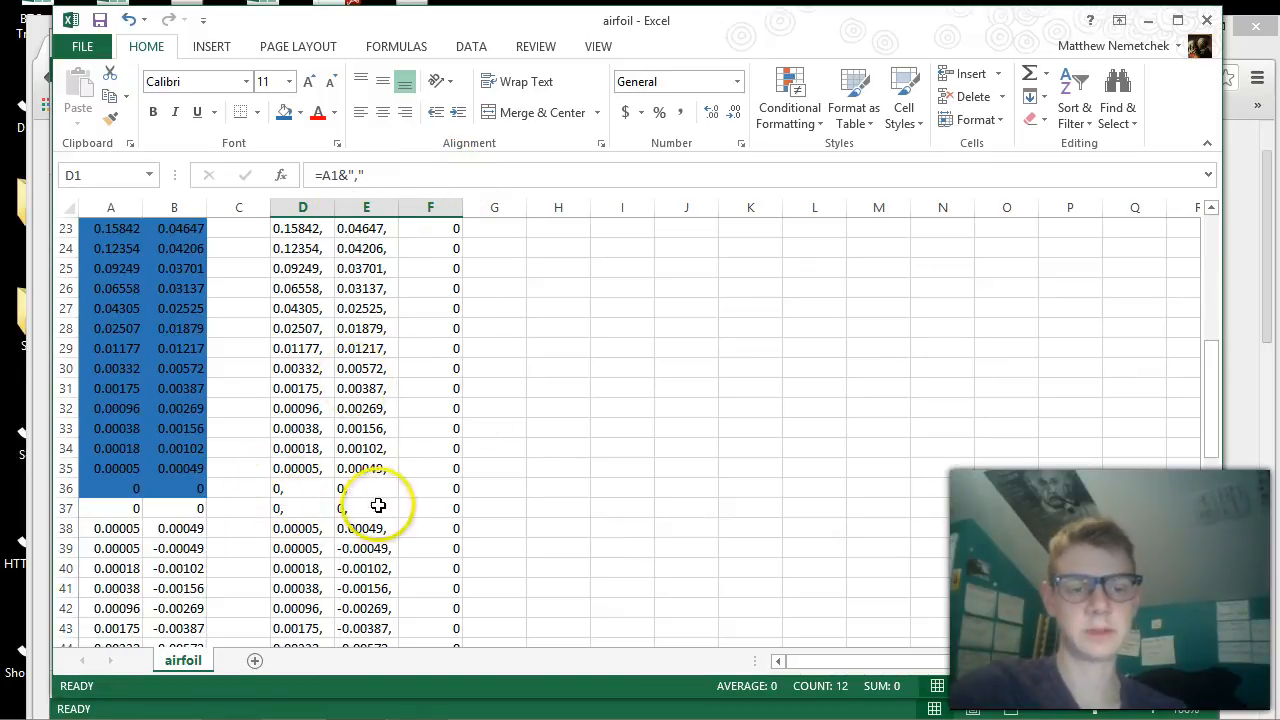
pyautogui.scroll(-3, 327, 500)
pyautogui.scroll(-12, 327, 500)
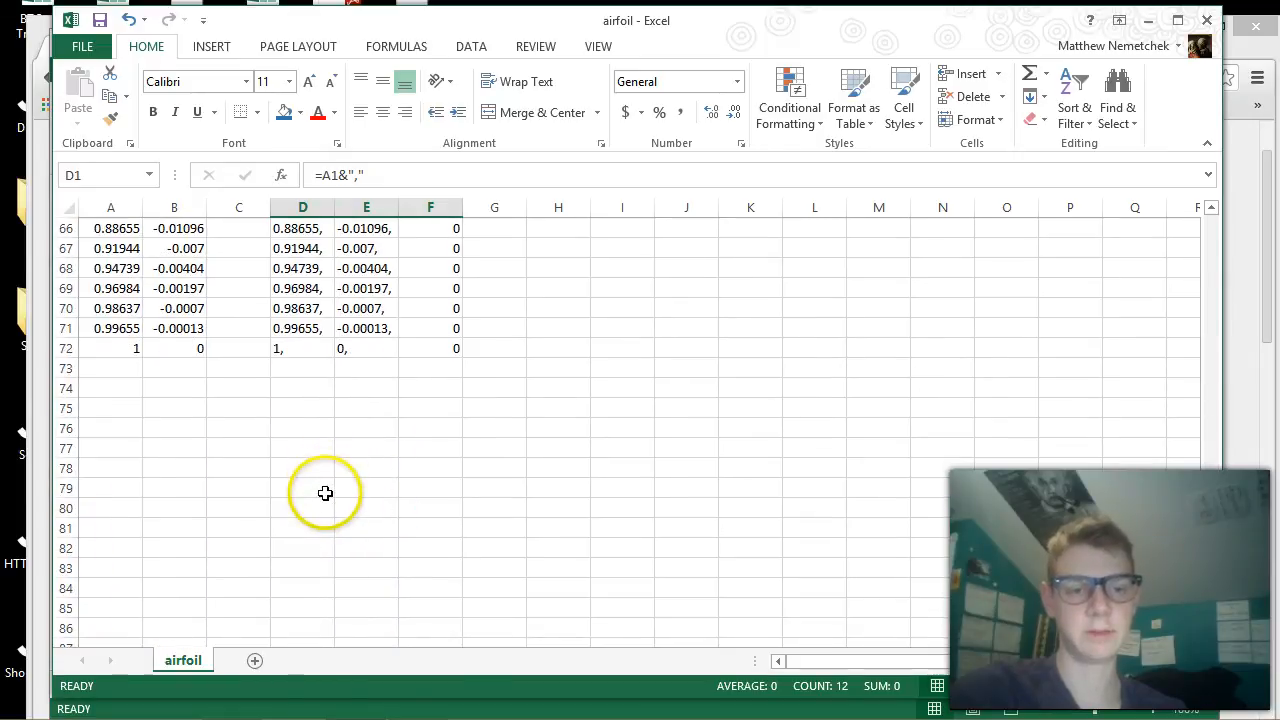
pyautogui.scroll(9, 317, 518)
pyautogui.scroll(12, 317, 518)
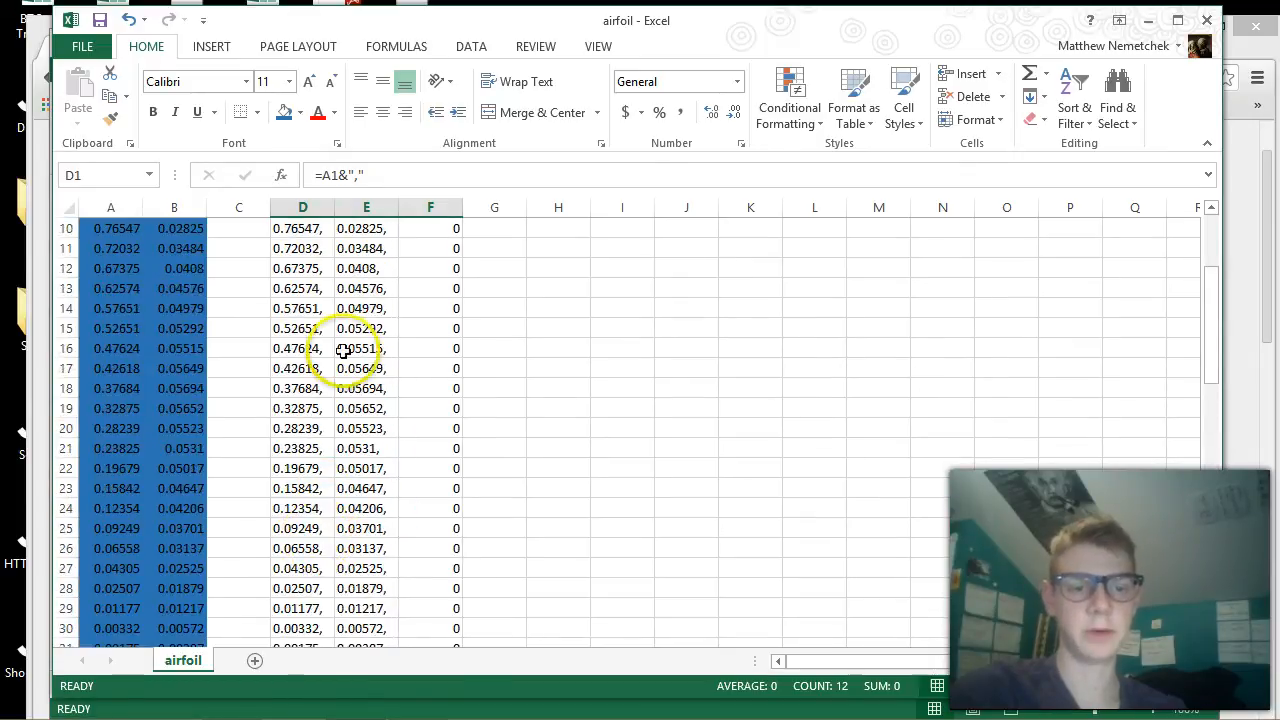
pyautogui.scroll(1, 313, 580)
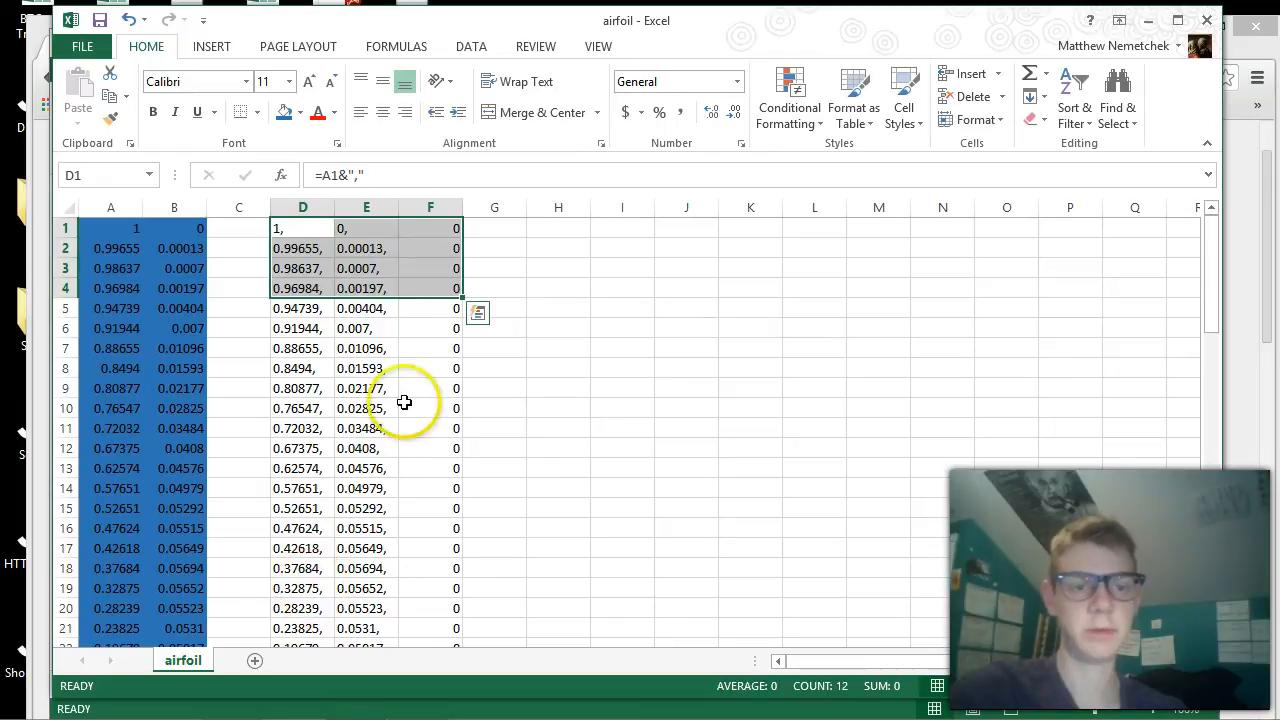
pyautogui.click(370, 348)
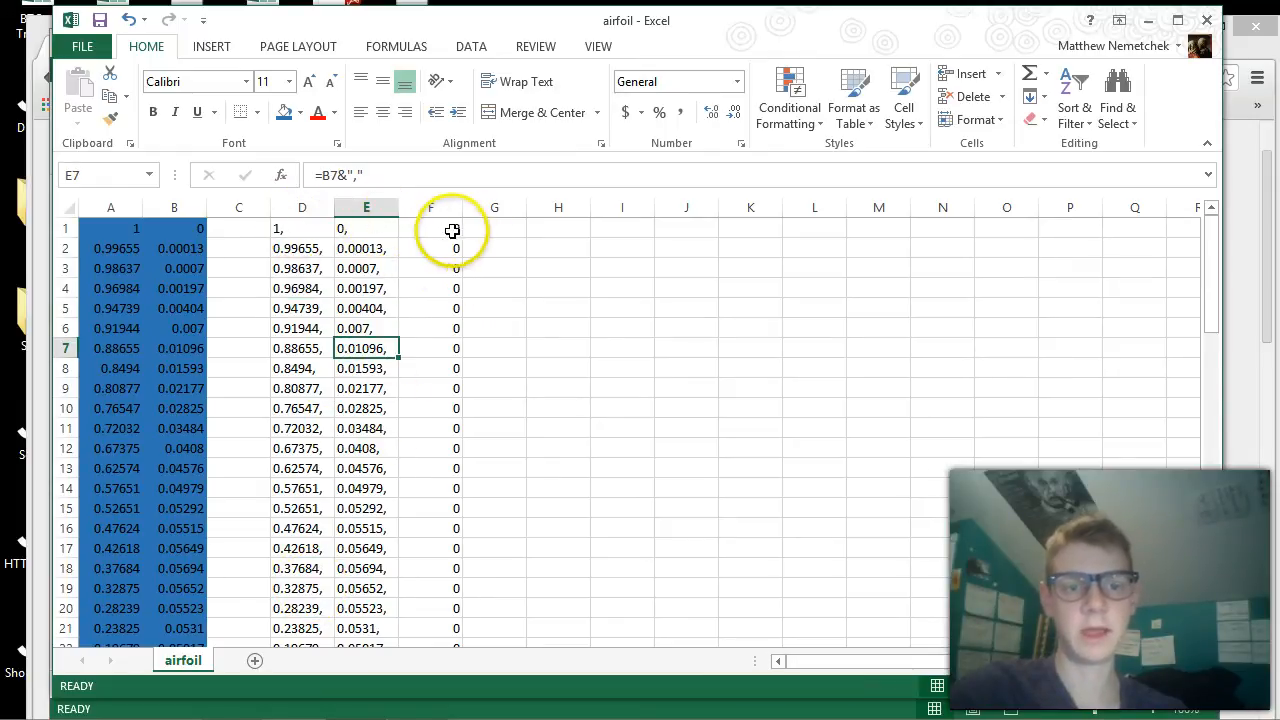
# Step: Copy the formatted coordinate range D1:F72
pyautogui.moveTo(292, 228); pyautogui.dragTo(433, 568)
pyautogui.rightClick(433, 568)
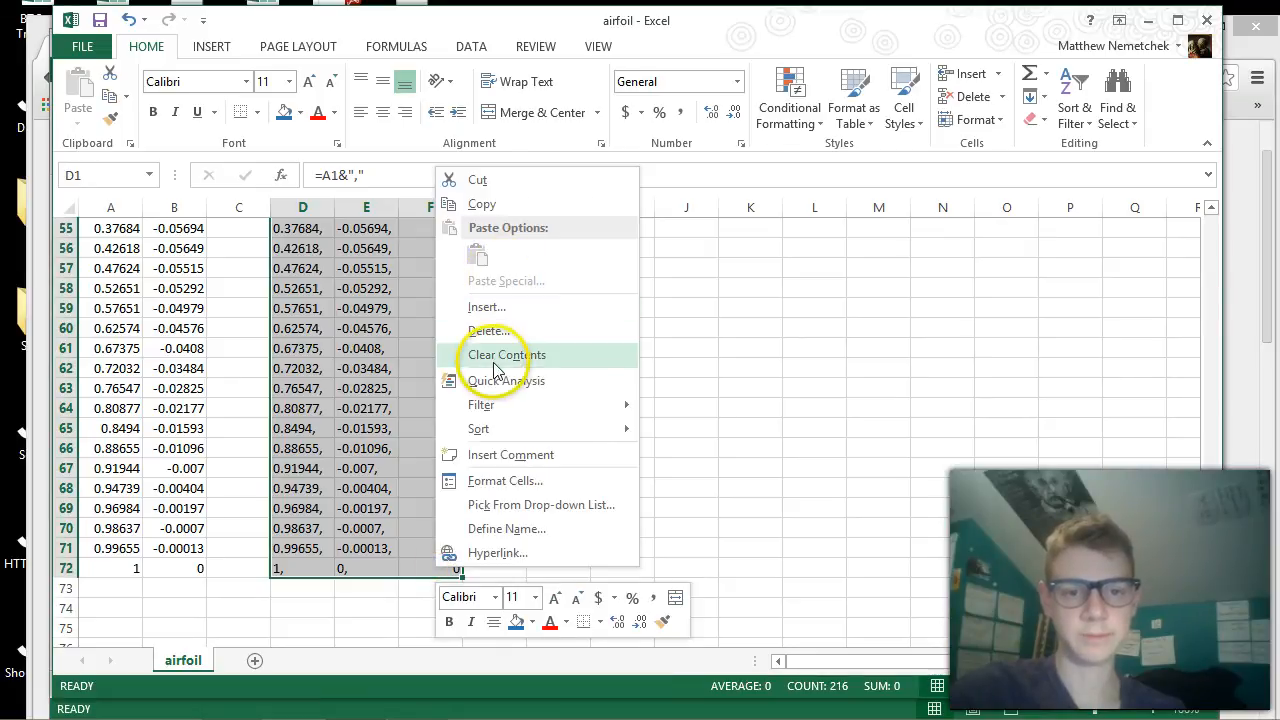
pyautogui.click(490, 204)
pyautogui.scroll(18, 486, 194)
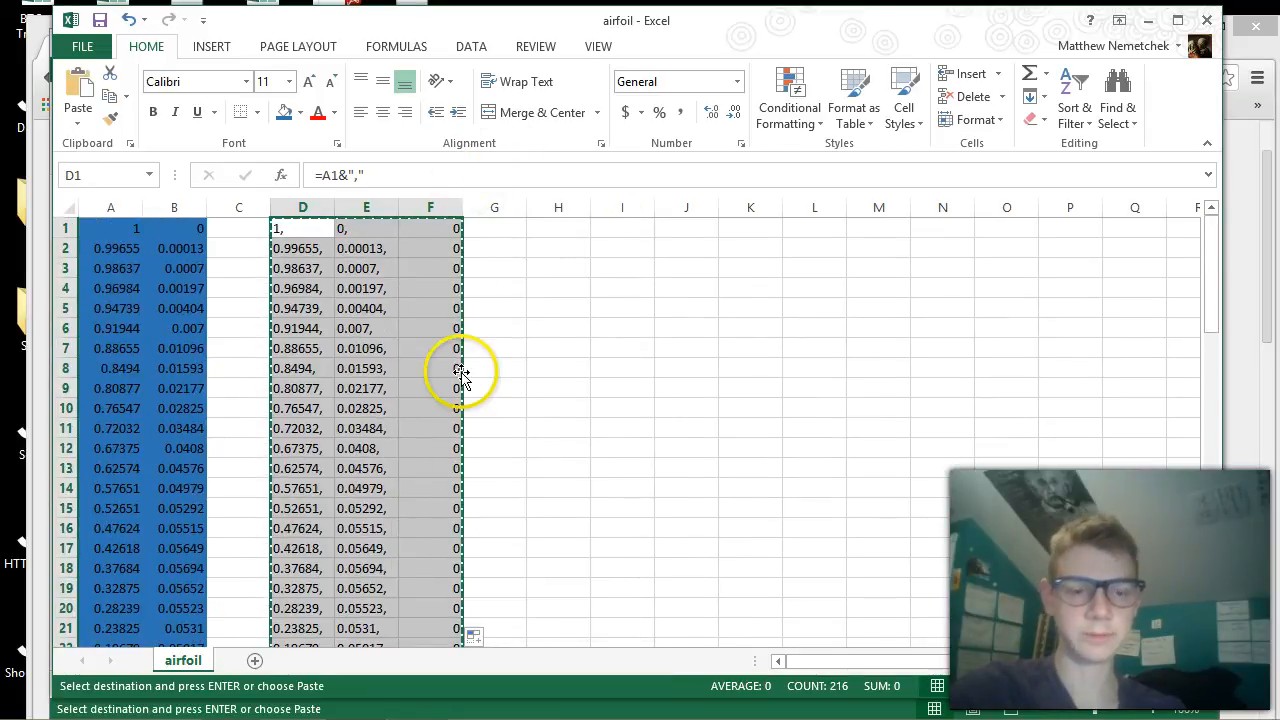
pyautogui.click(600, 560)
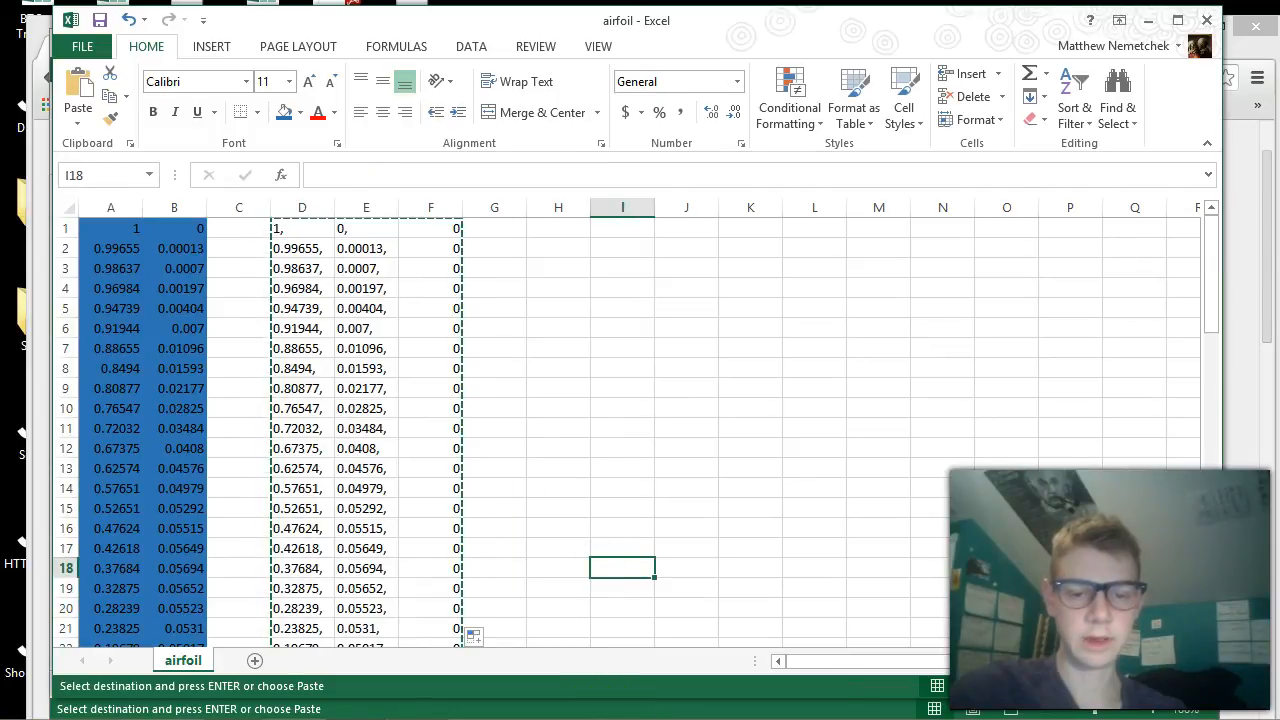
# Step: Minimize the airfoil workbook, open Notepad and paste the copied coordinates into the blank document
pyautogui.click(1148, 20)
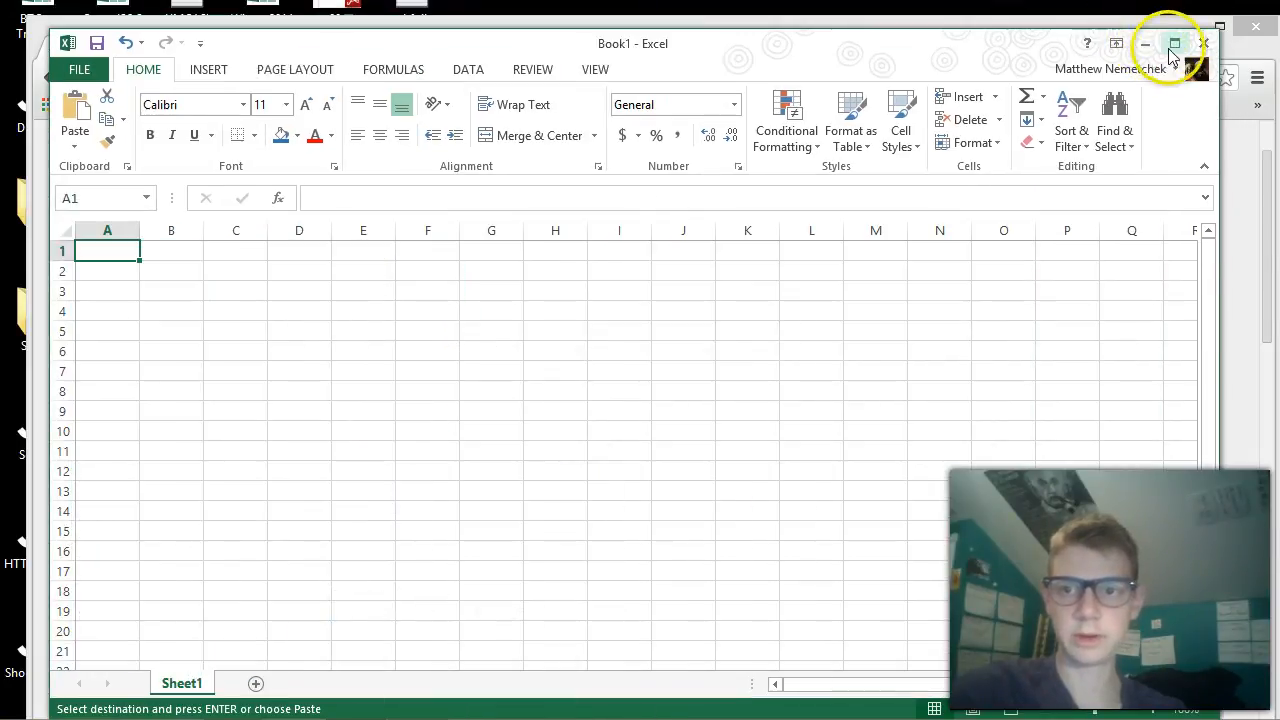
pyautogui.press('super+q')
pyautogui.write('not')
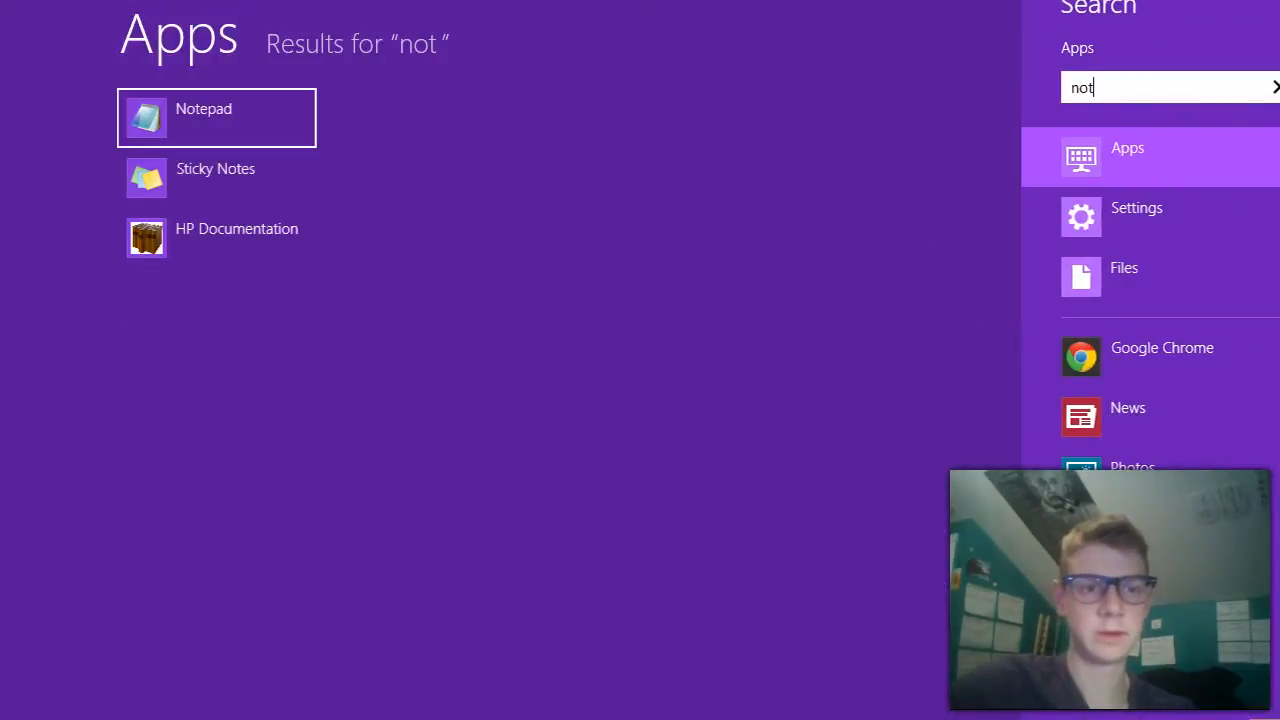
pyautogui.press('Return')
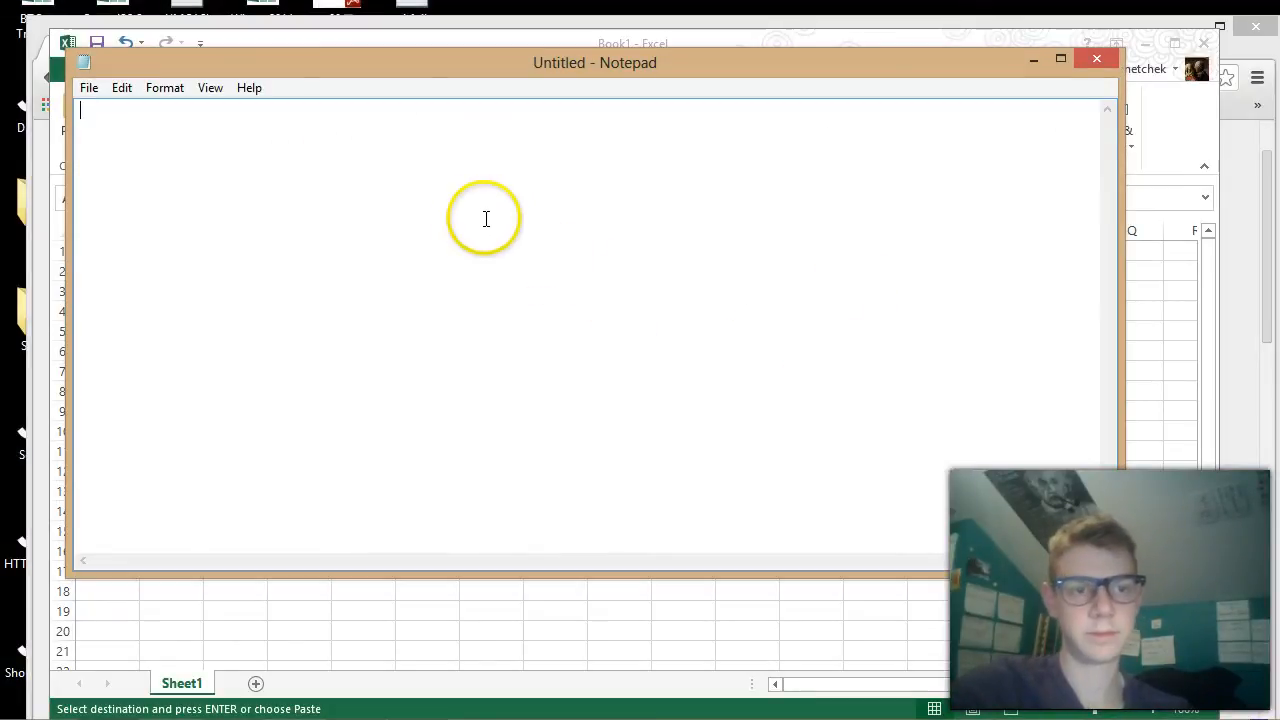
pyautogui.rightClick(374, 172)
pyautogui.click(422, 256)
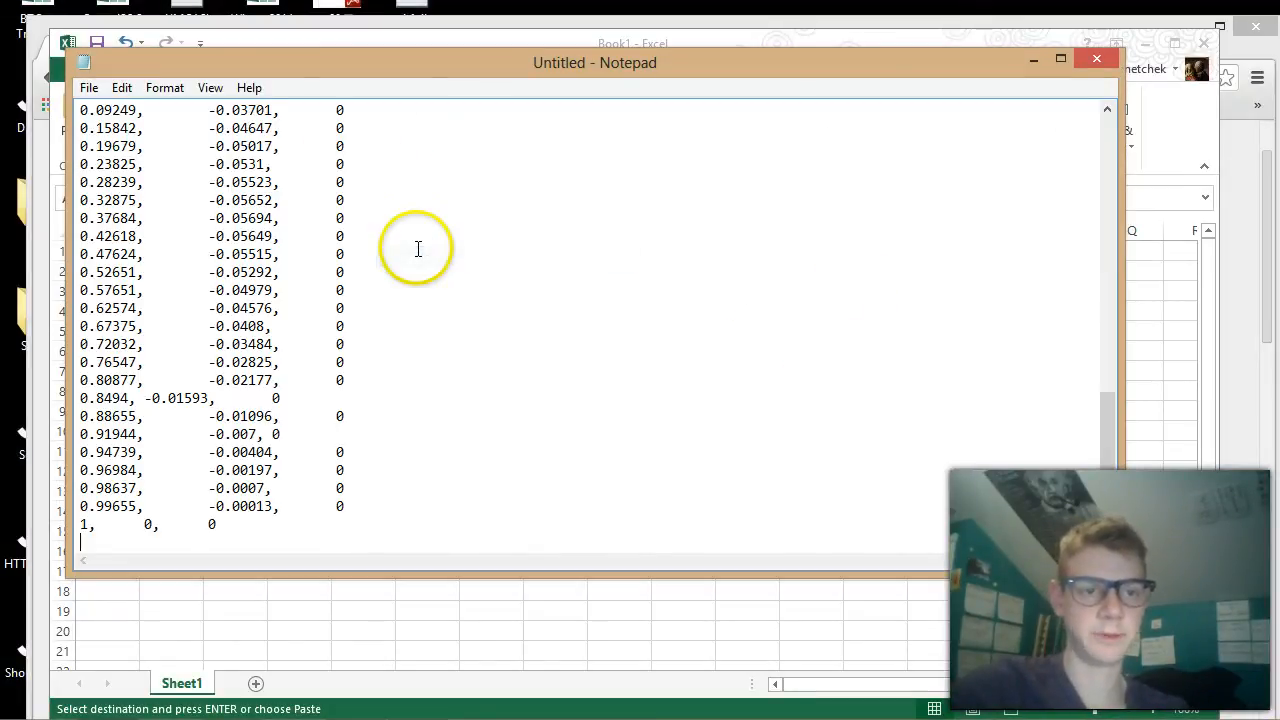
# Step: Add the header line "36, 2" above the first coordinate row for the points per curve and the number of curves
pyautogui.scroll(10, 346, 320)
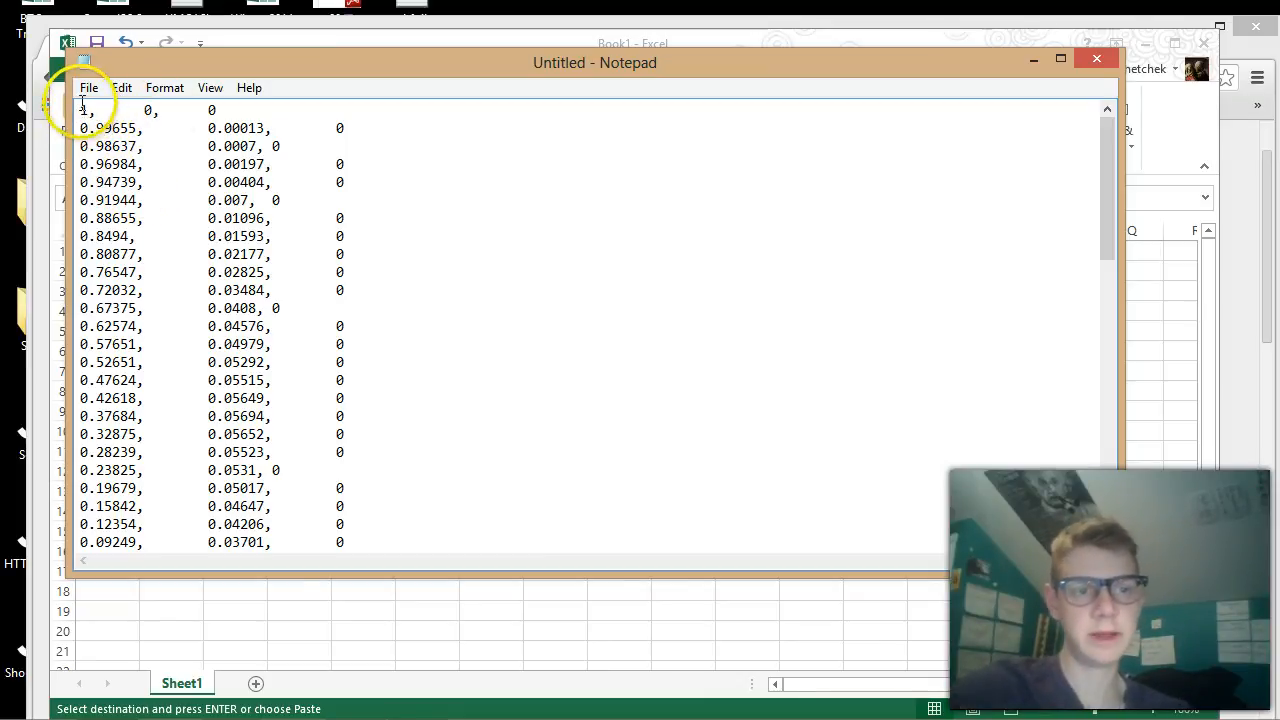
pyautogui.press('Return')
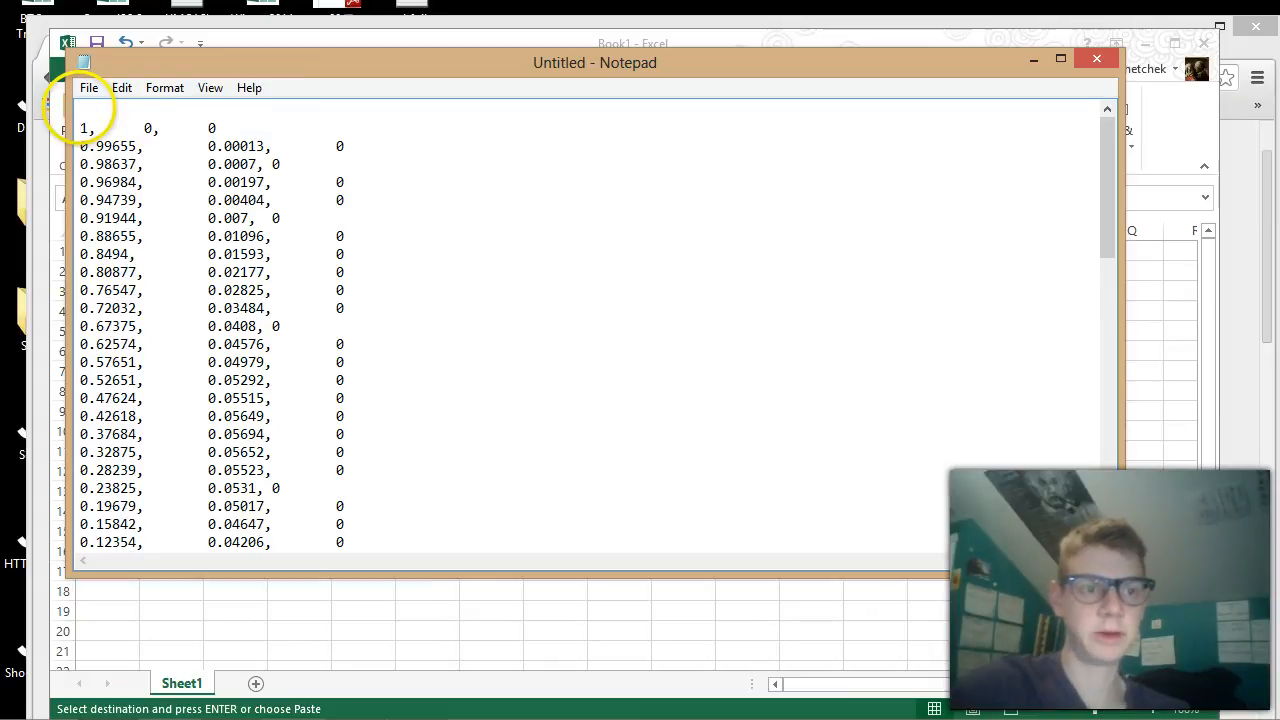
pyautogui.click(91, 112)
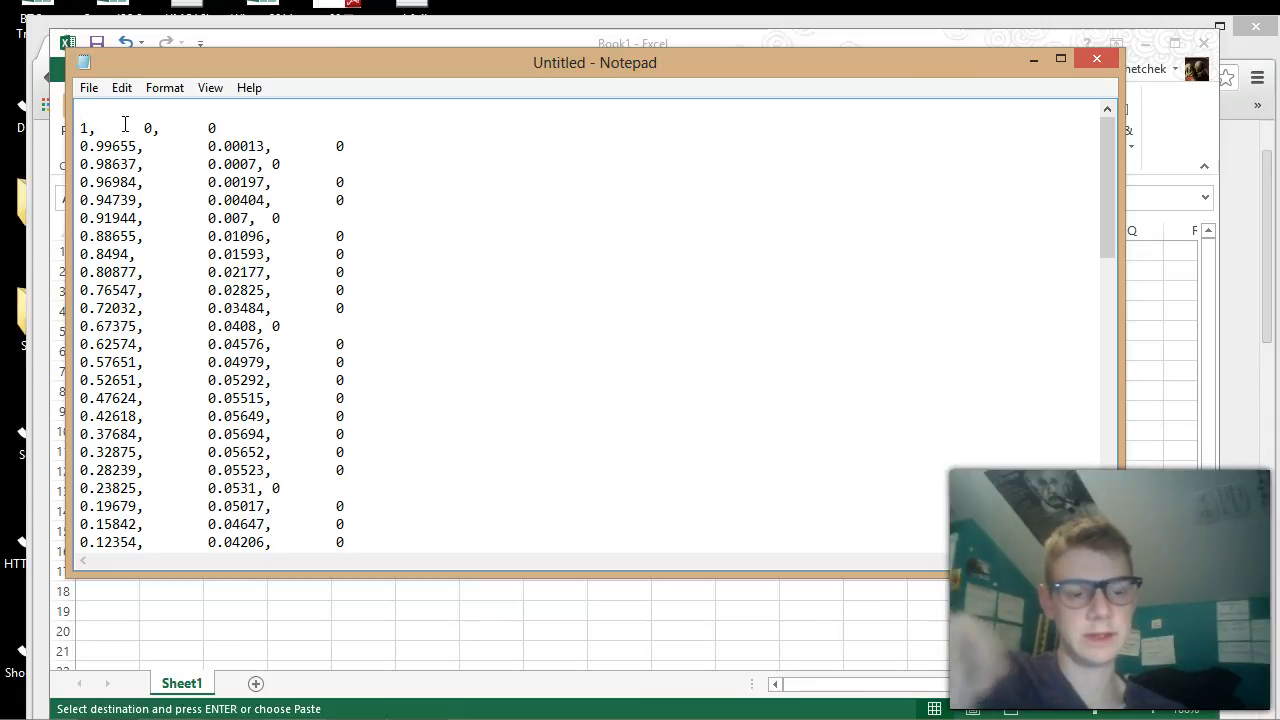
pyautogui.write('36')
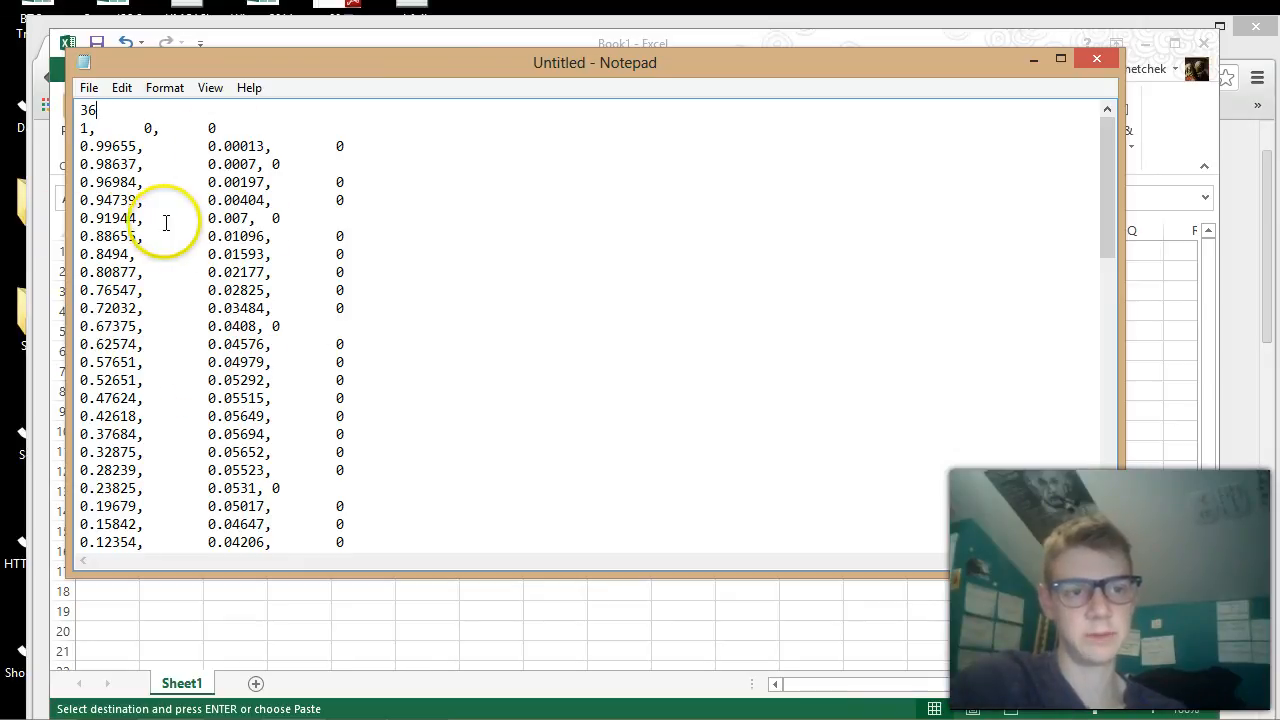
pyautogui.doubleClick(84, 111)
pyautogui.click(99, 116)
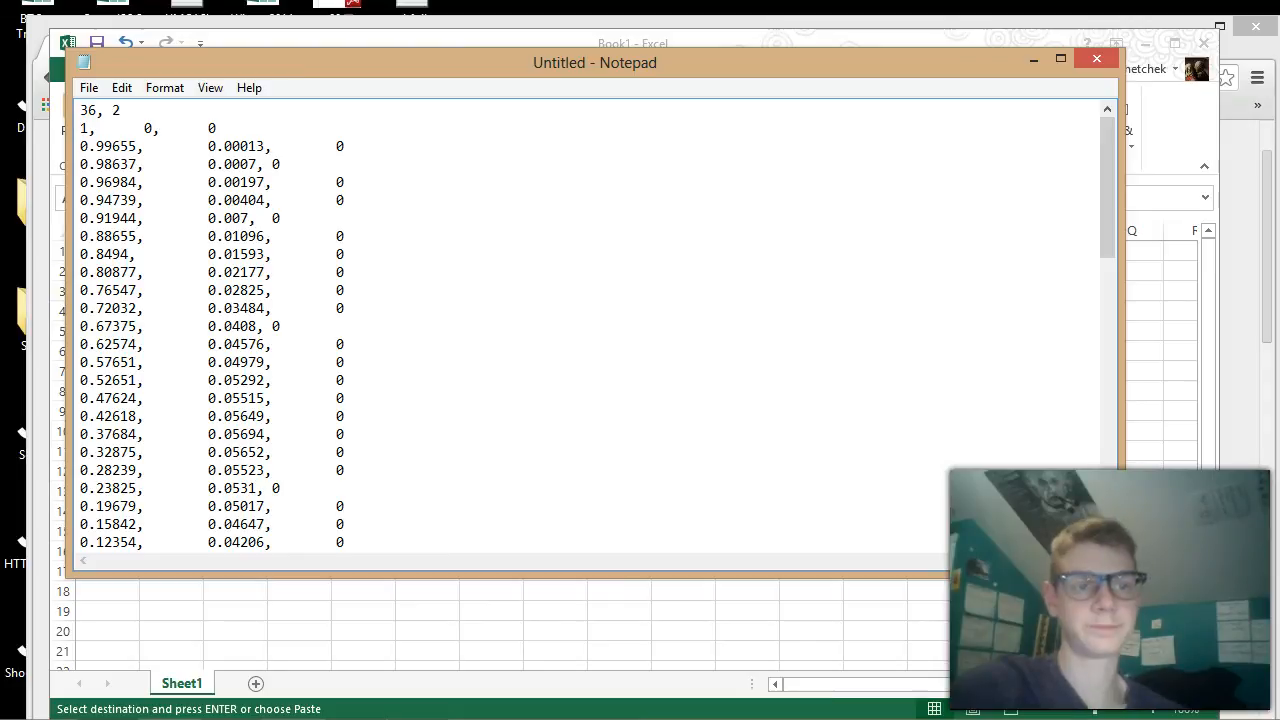
# Step: Check the airfoil's designation on the Airfoil Tools page in Chrome and minimize the browser
pyautogui.click(84, 87)
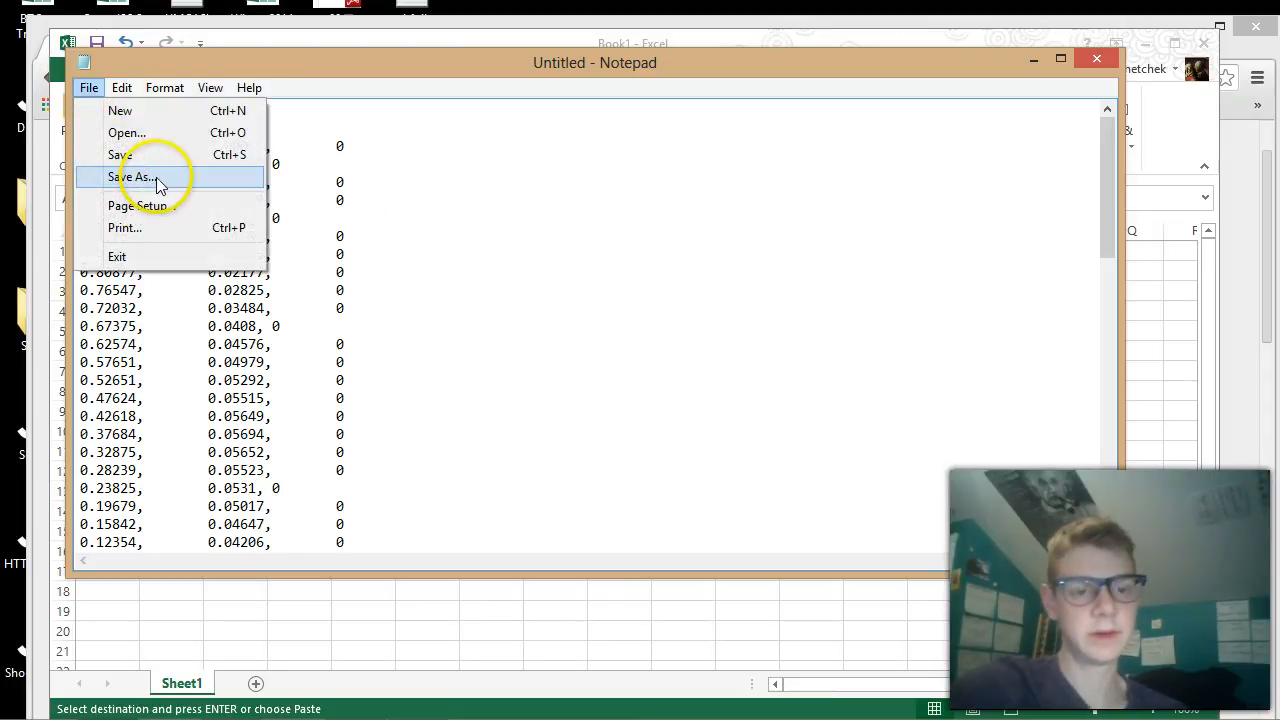
pyautogui.click(366, 205)
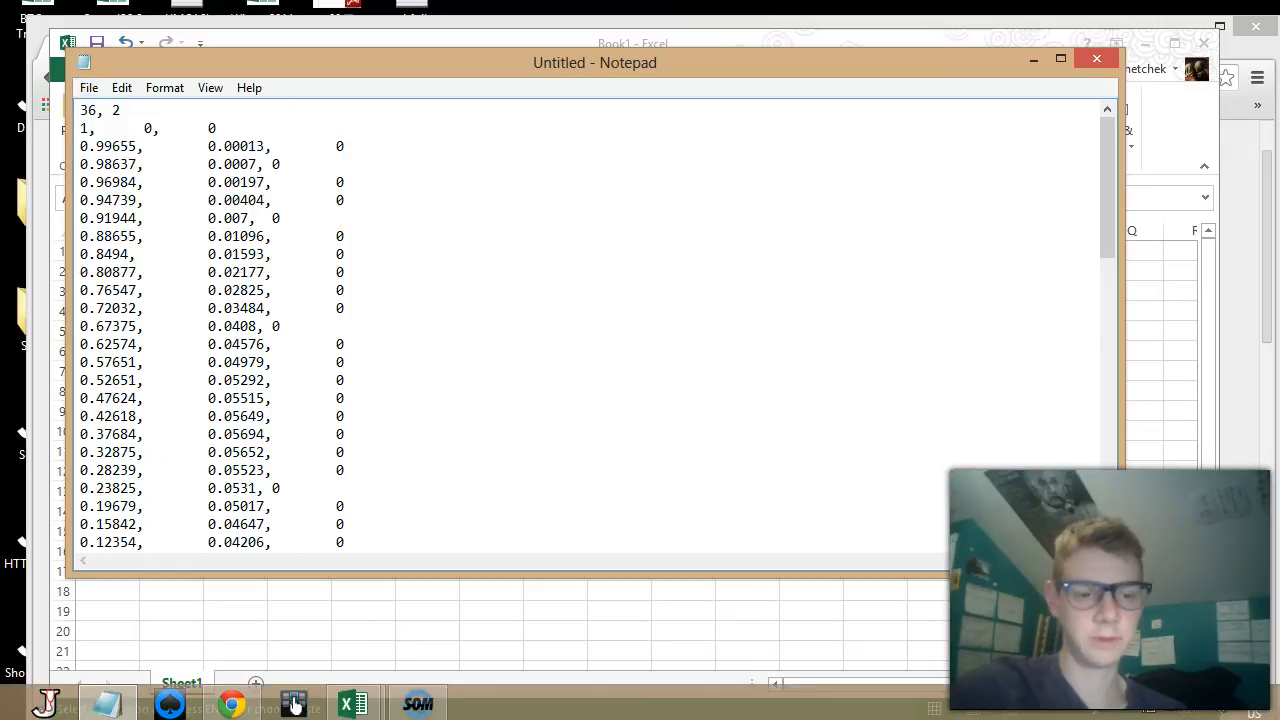
pyautogui.click(243, 700)
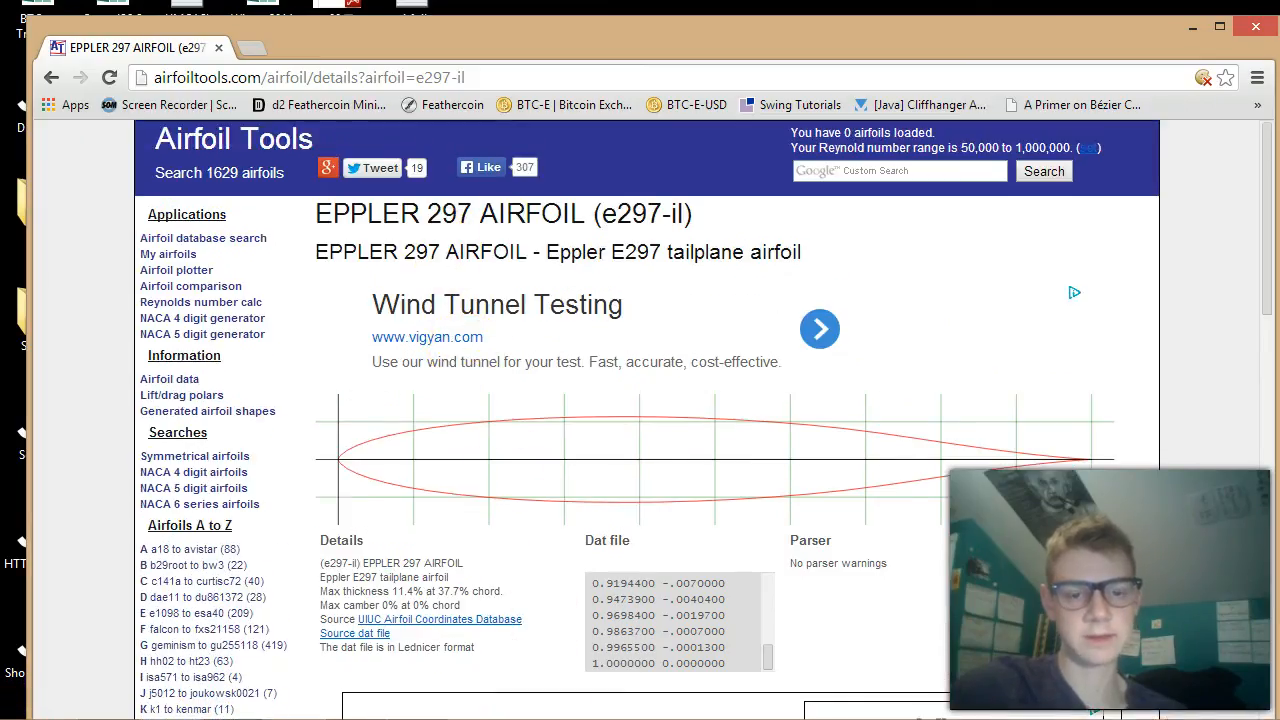
pyautogui.click(1192, 26)
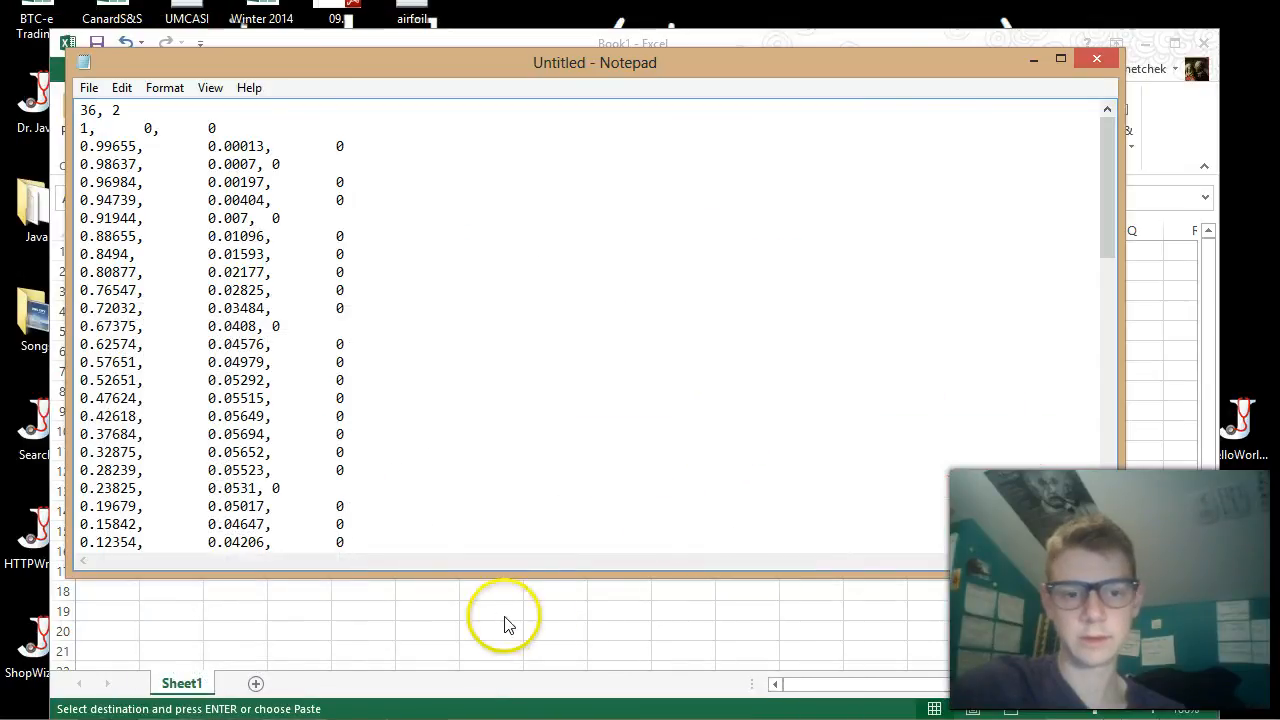
# Step: Save the coordinate document to the Desktop as a text file named E297 and close it
pyautogui.click(89, 87)
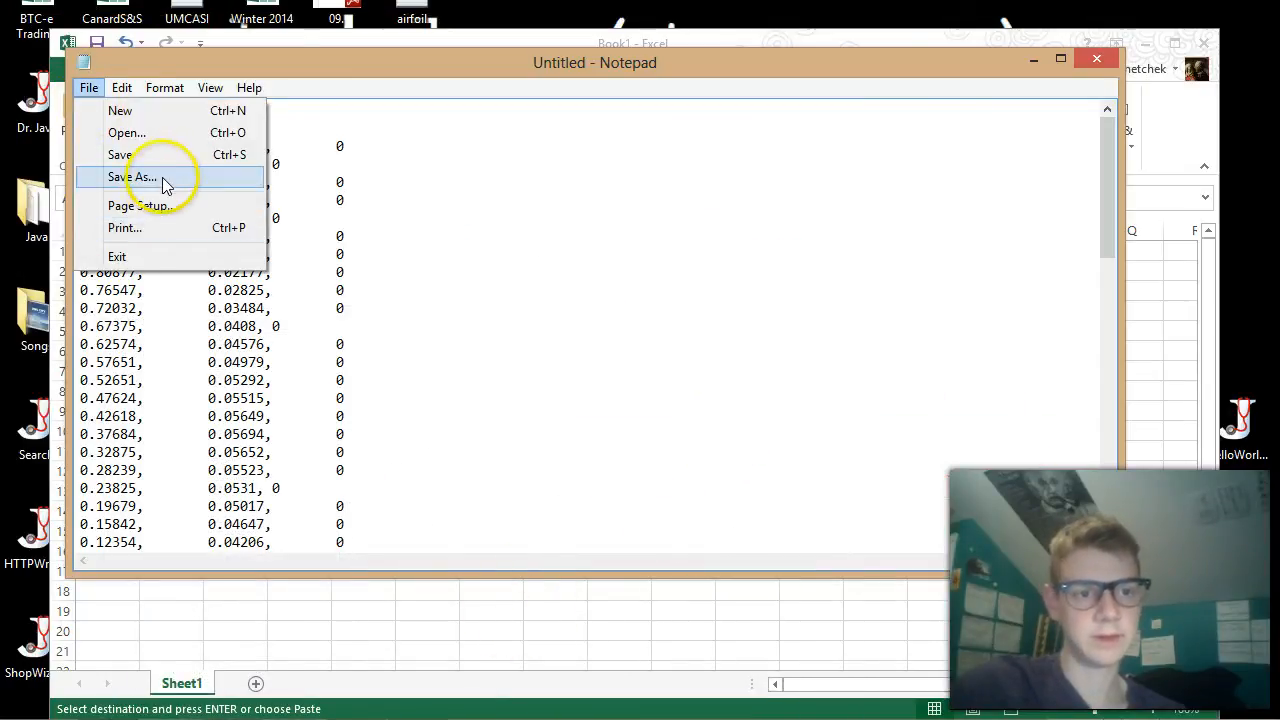
pyautogui.click(362, 224)
pyautogui.click(453, 248)
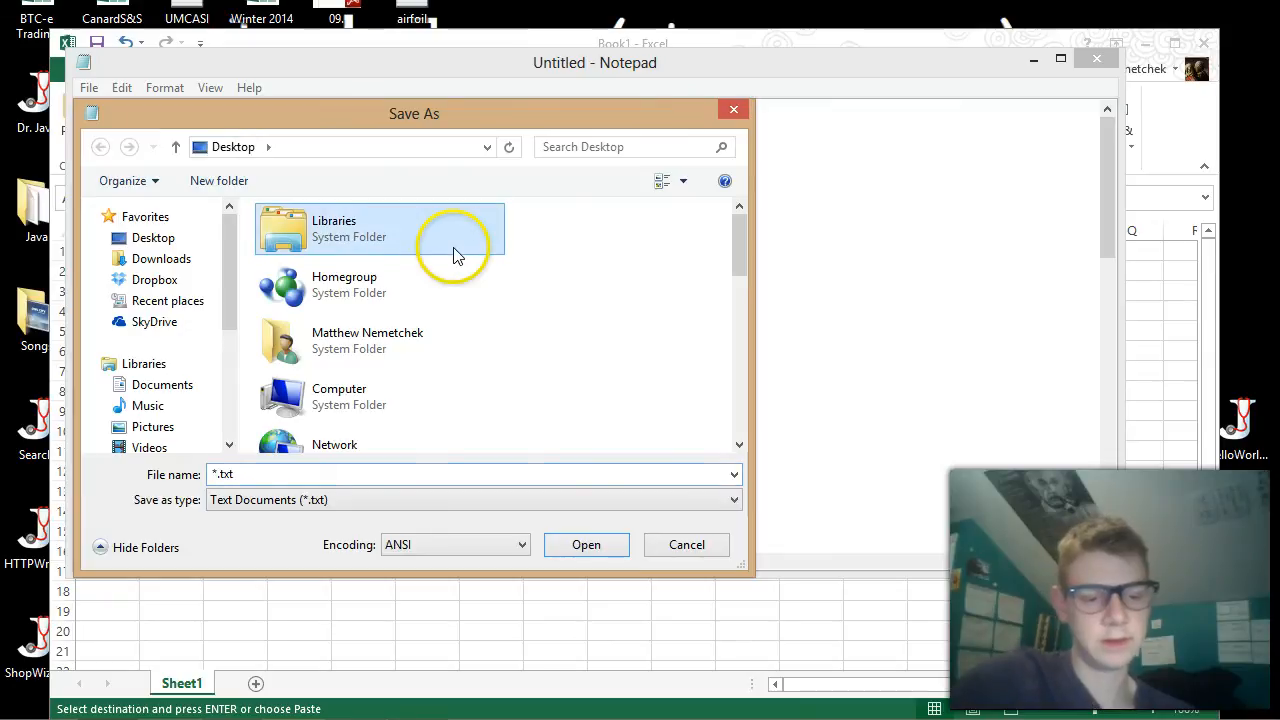
pyautogui.press('e')
pyautogui.press('e')
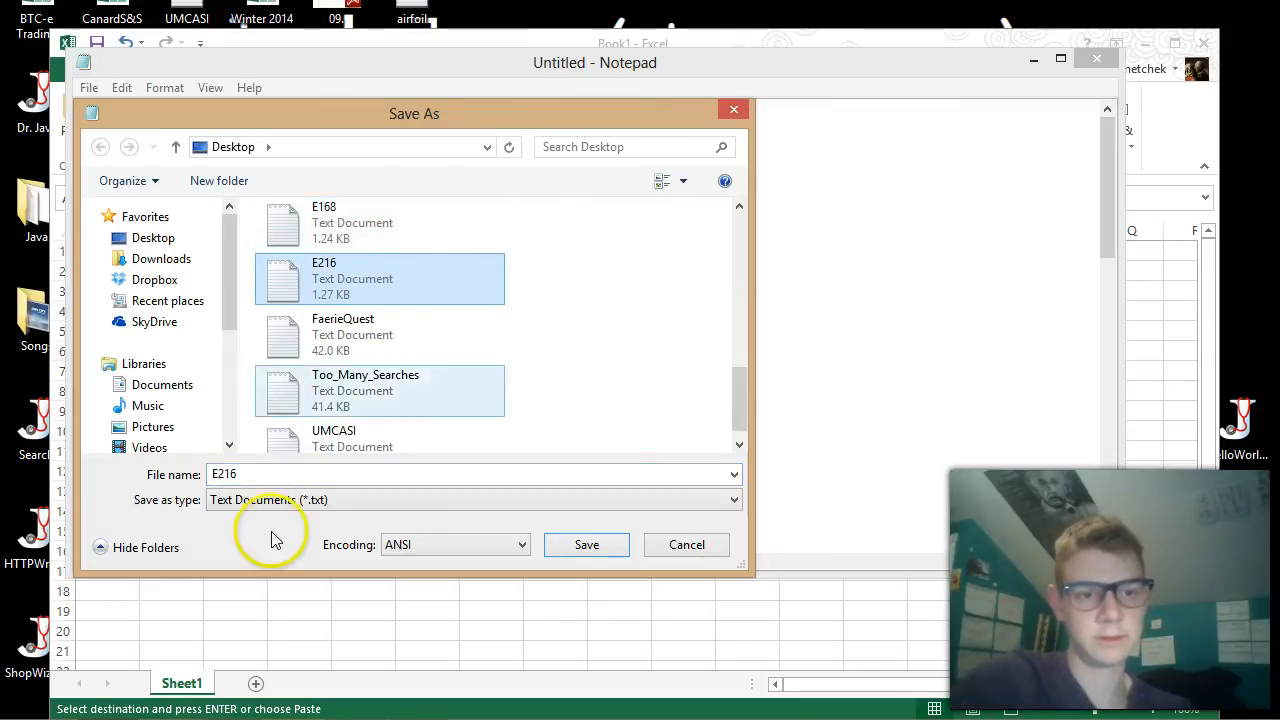
pyautogui.click(298, 476)
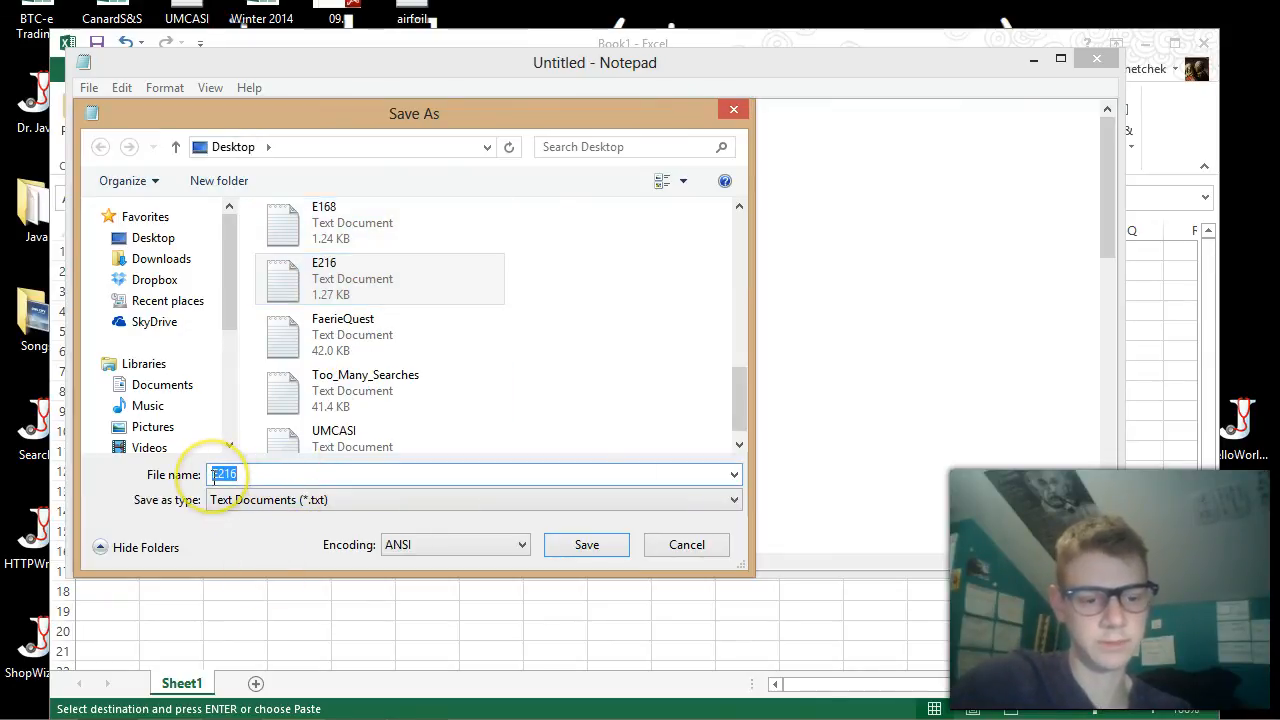
pyautogui.write('E297')
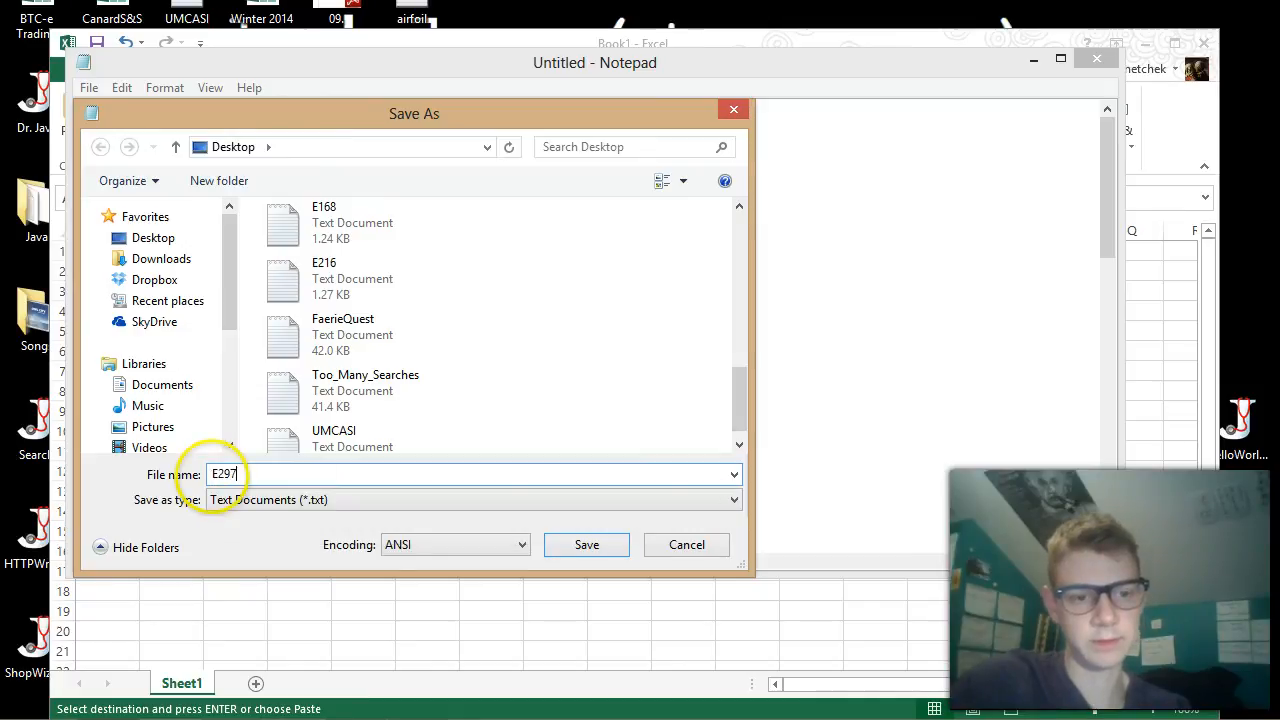
pyautogui.click(585, 548)
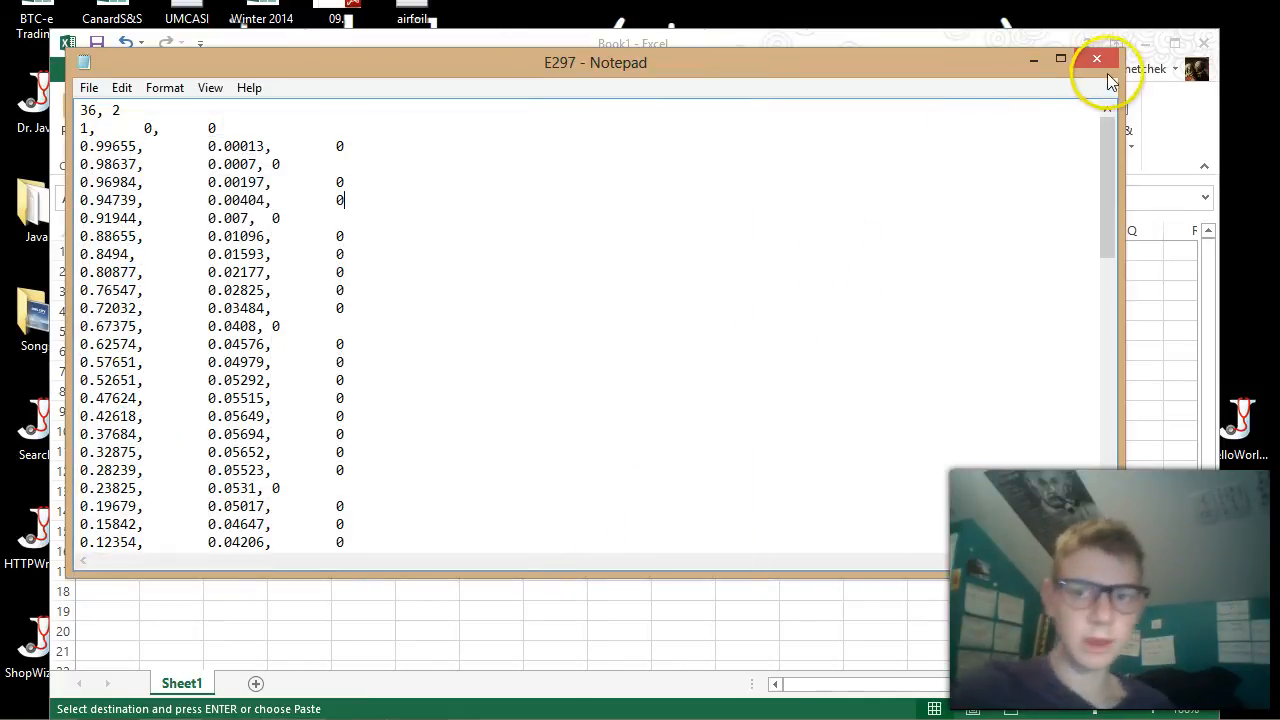
pyautogui.click(1093, 58)
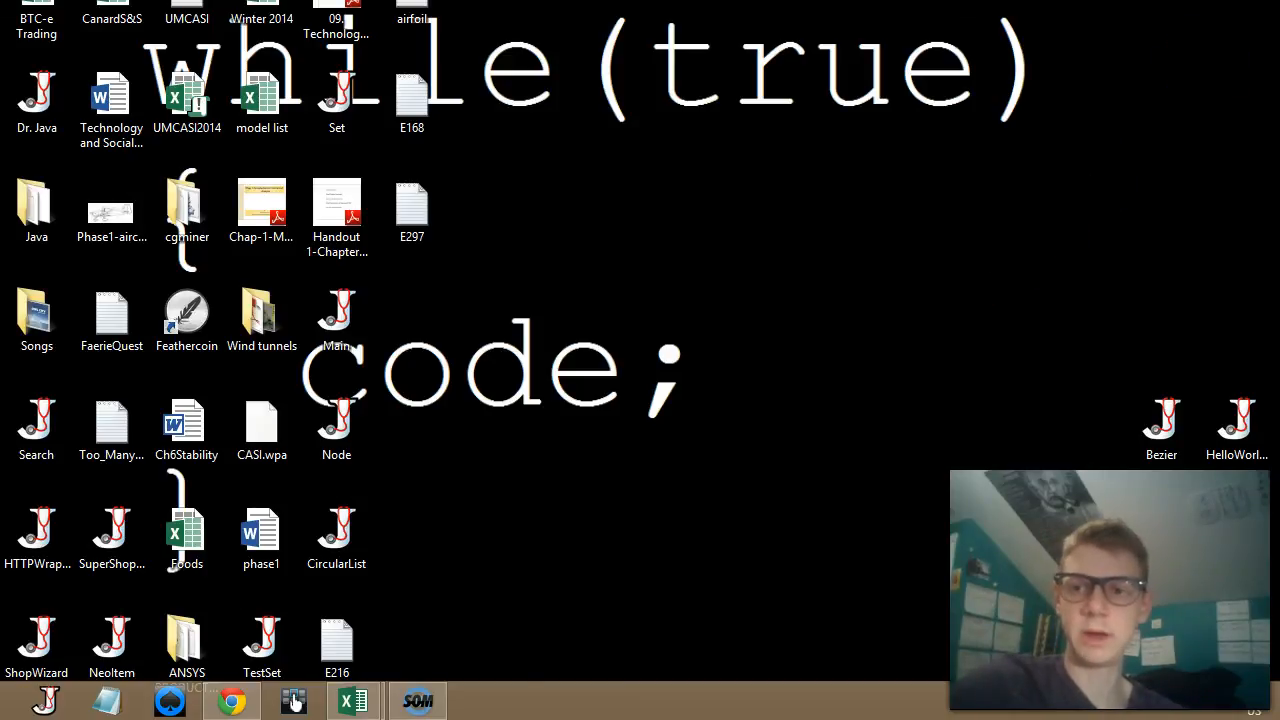
# Step: Launch ICEM CFD 14.5 and move its window so that the whole title bar is on screen
pyautogui.press('super+q')
pyautogui.write('icem')
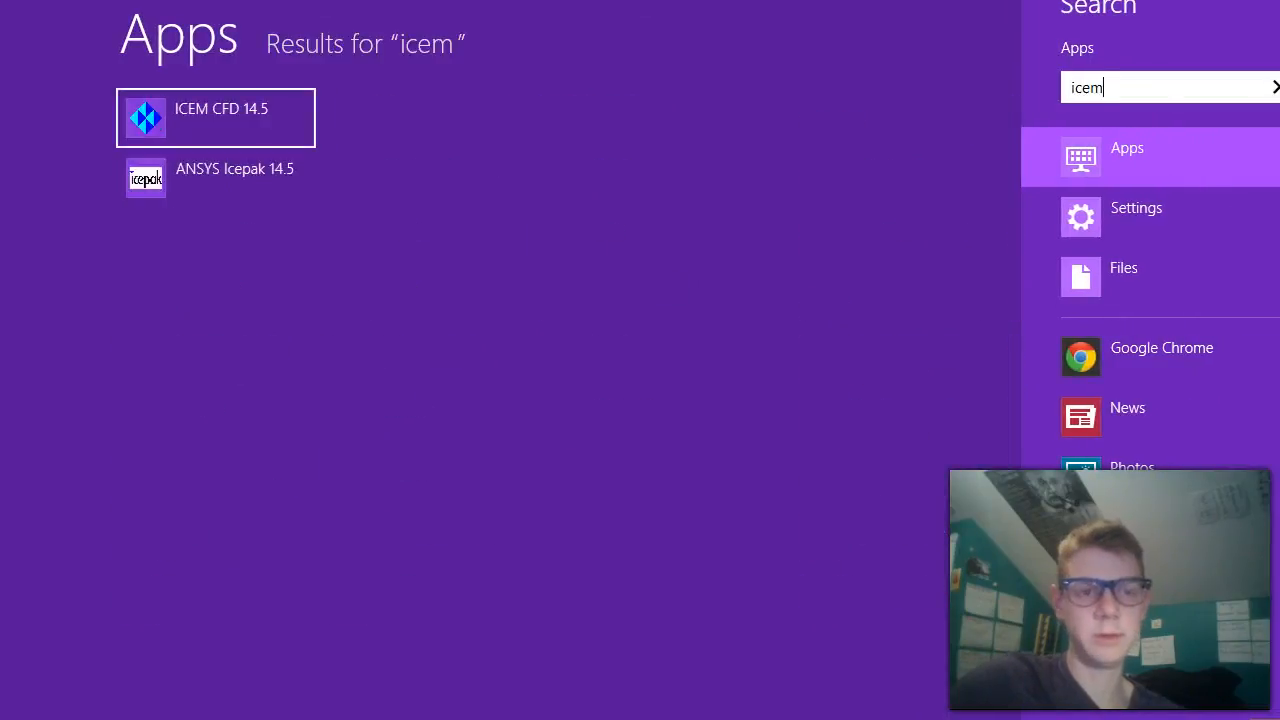
pyautogui.press('Return')
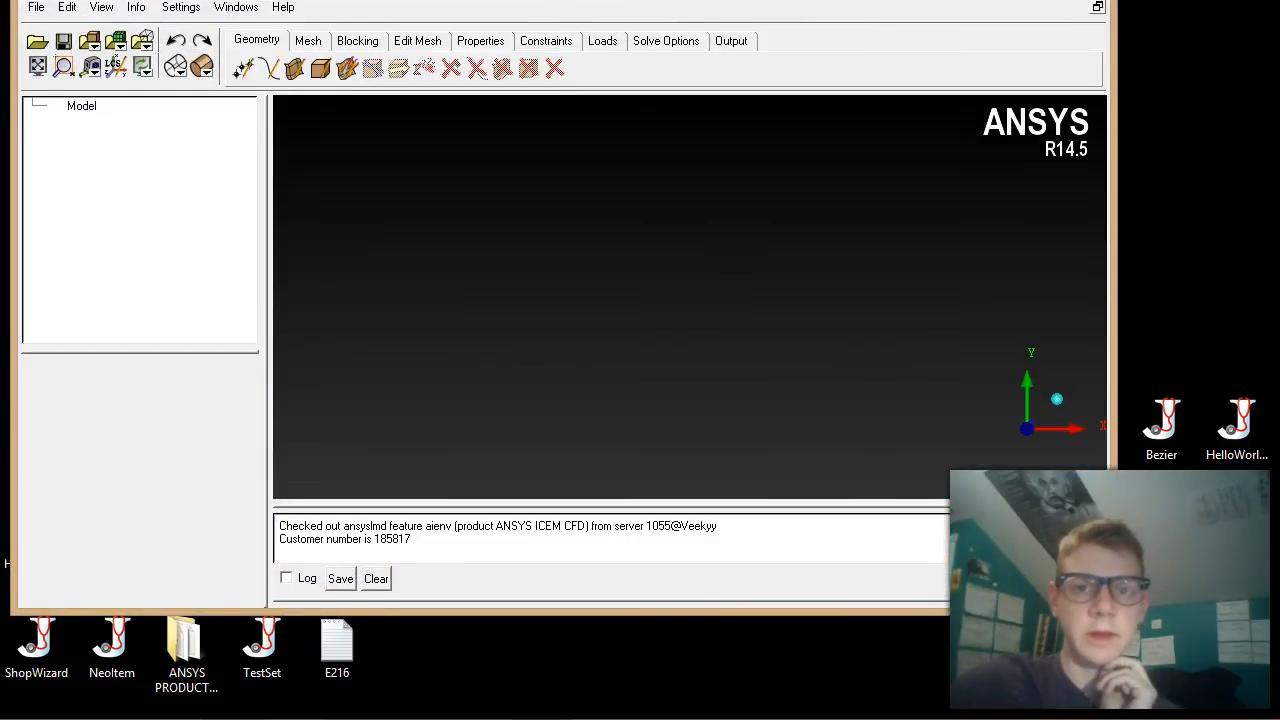
pyautogui.moveTo(853, 2); pyautogui.dragTo(849, 45)
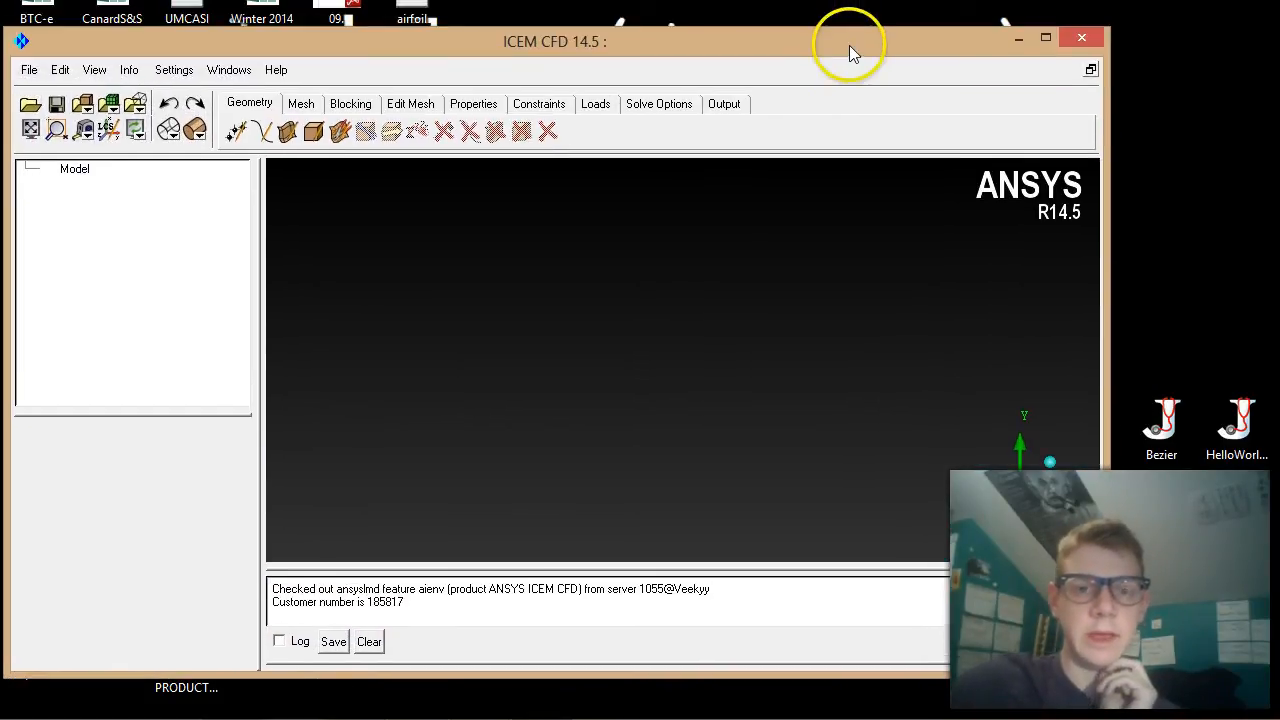
# Step: Start a formatted point data geometry import and choose the E297 text file from the Desktop as input
pyautogui.click(32, 70)
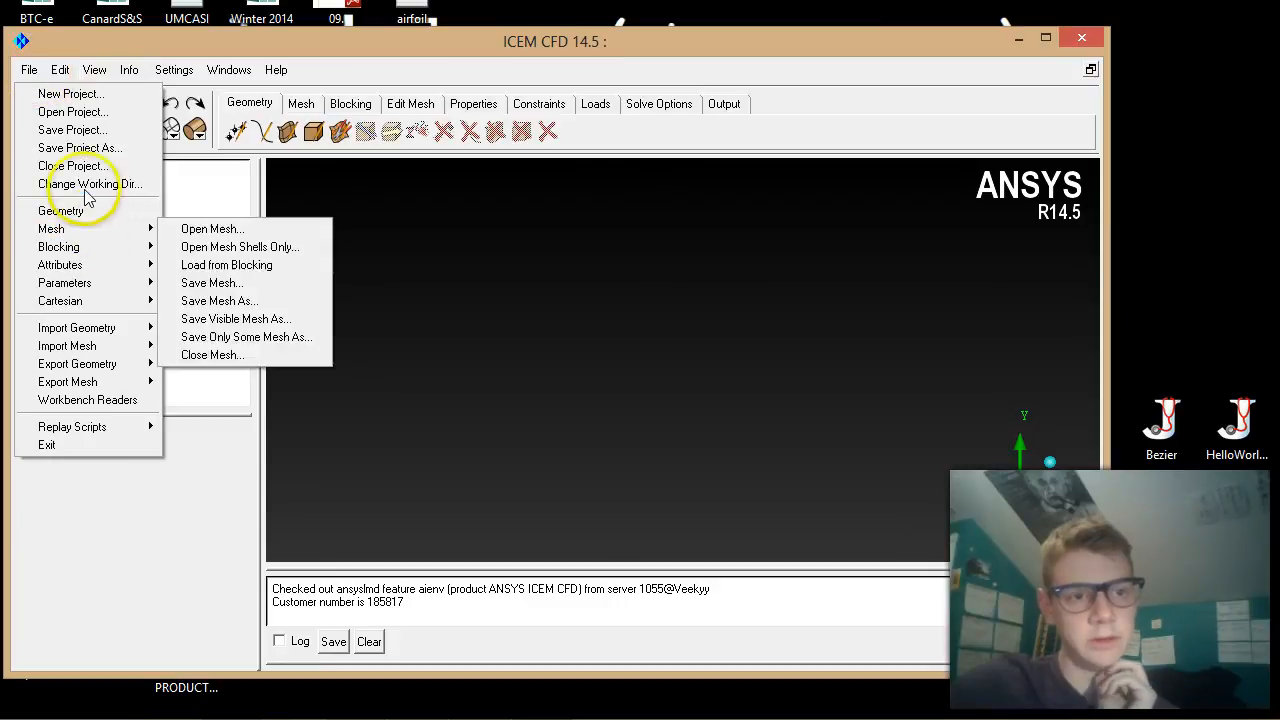
pyautogui.moveTo(80, 327)
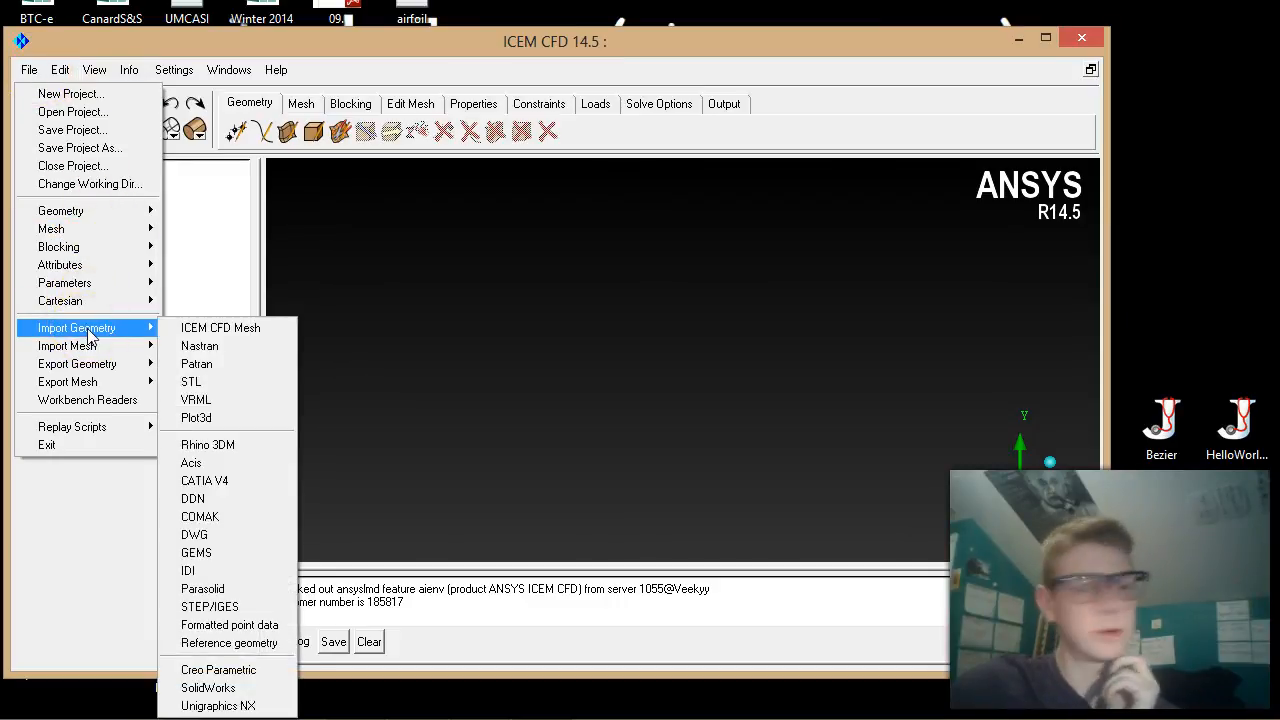
pyautogui.click(248, 626)
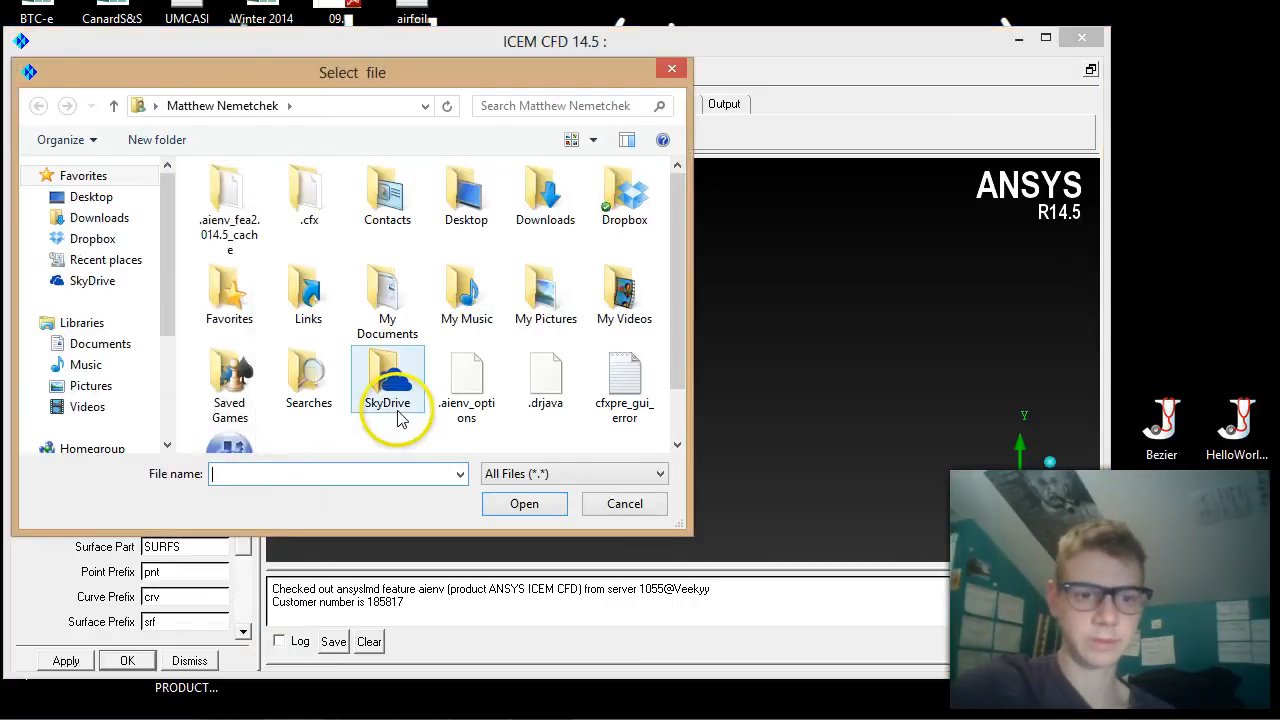
pyautogui.click(88, 196)
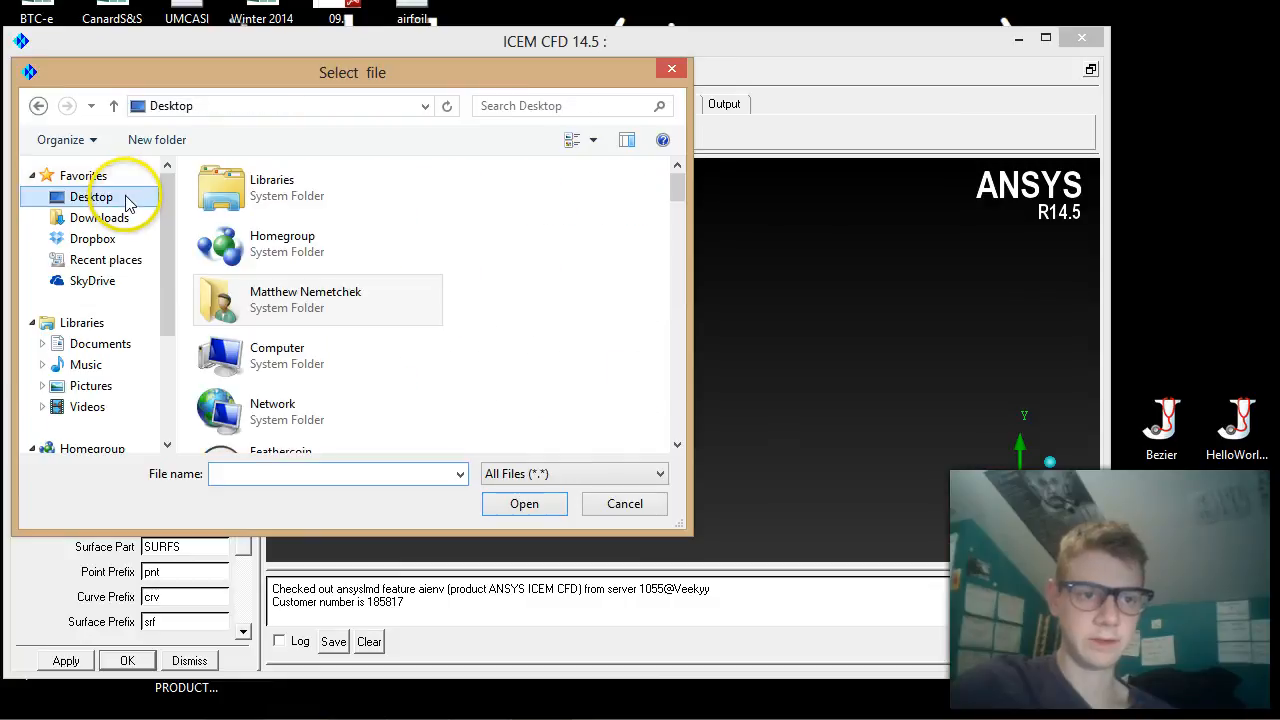
pyautogui.moveTo(676, 182); pyautogui.dragTo(669, 298)
pyautogui.doubleClick(288, 370)
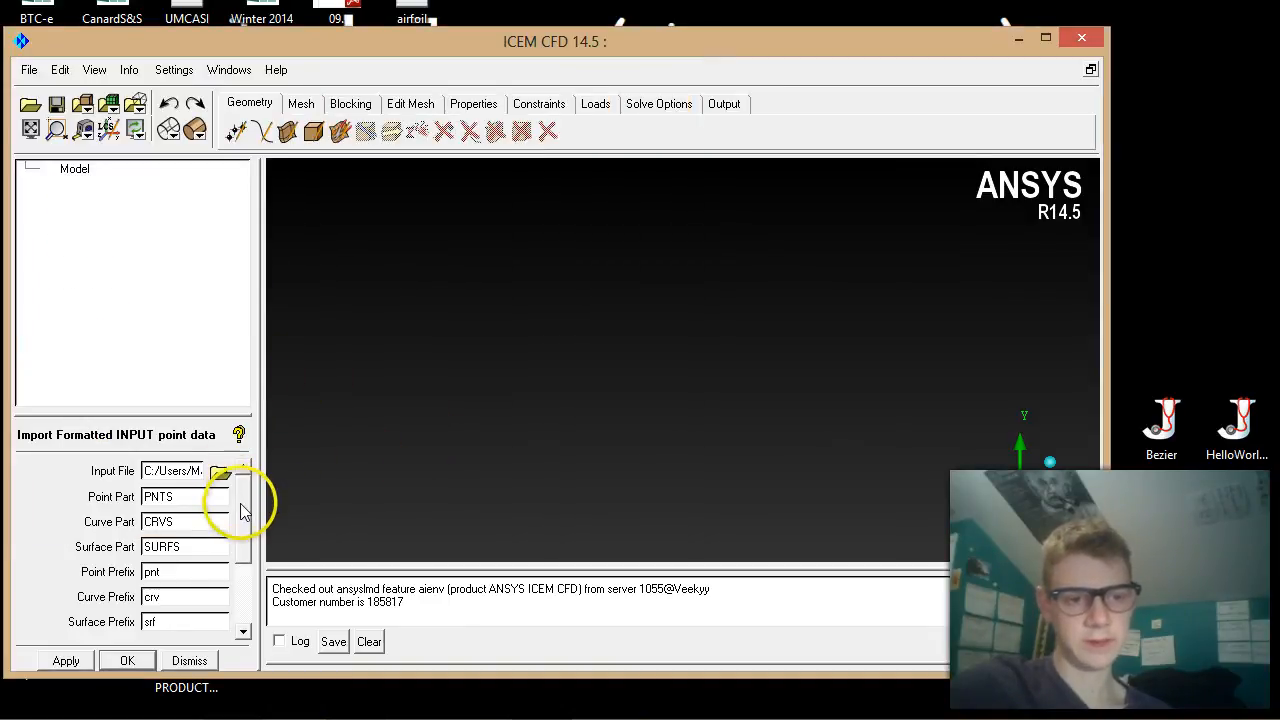
# Step: Import only points and curves, excluding surfaces, with an approximation tolerance of 0.000001
pyautogui.moveTo(263, 514); pyautogui.dragTo(274, 550)
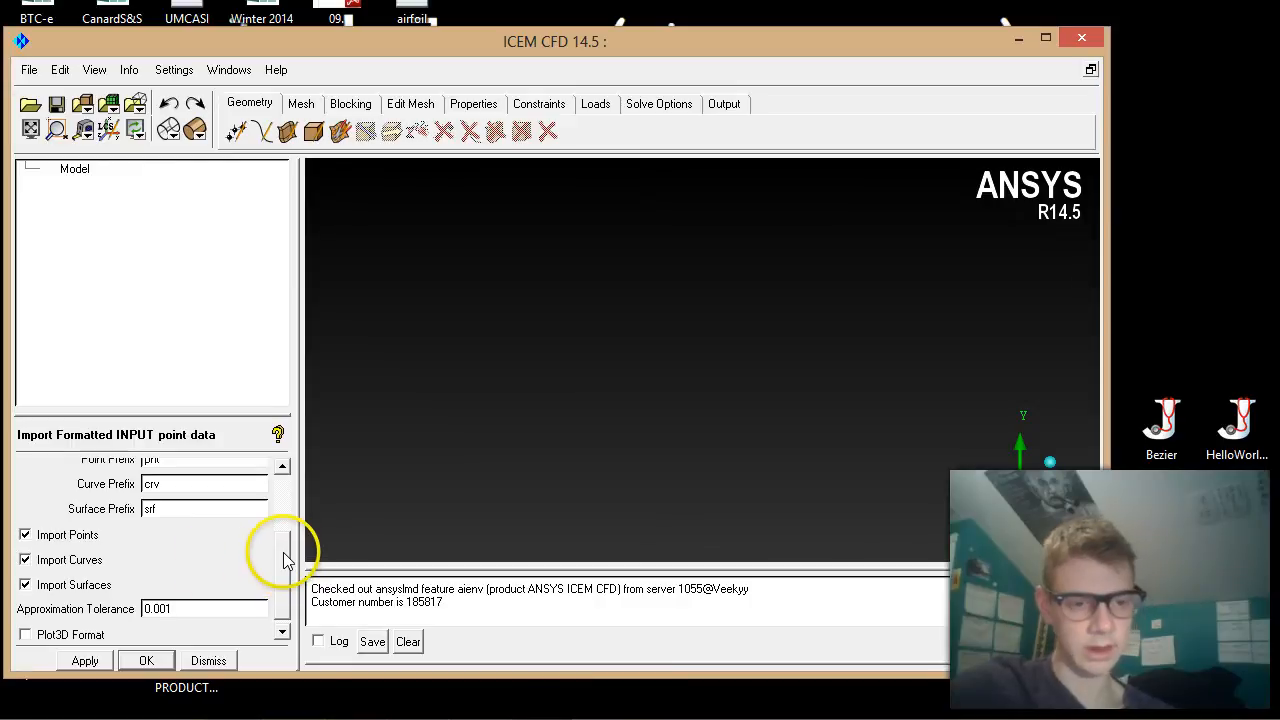
pyautogui.click(25, 536)
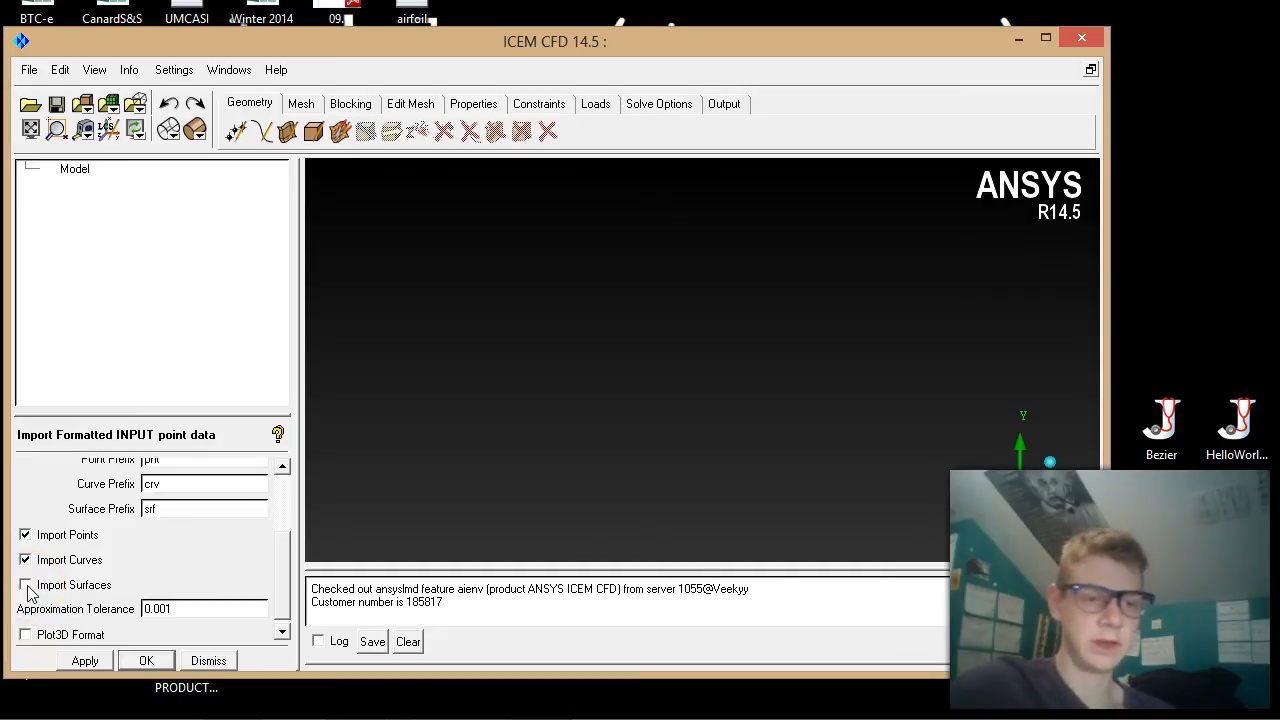
pyautogui.click(152, 608)
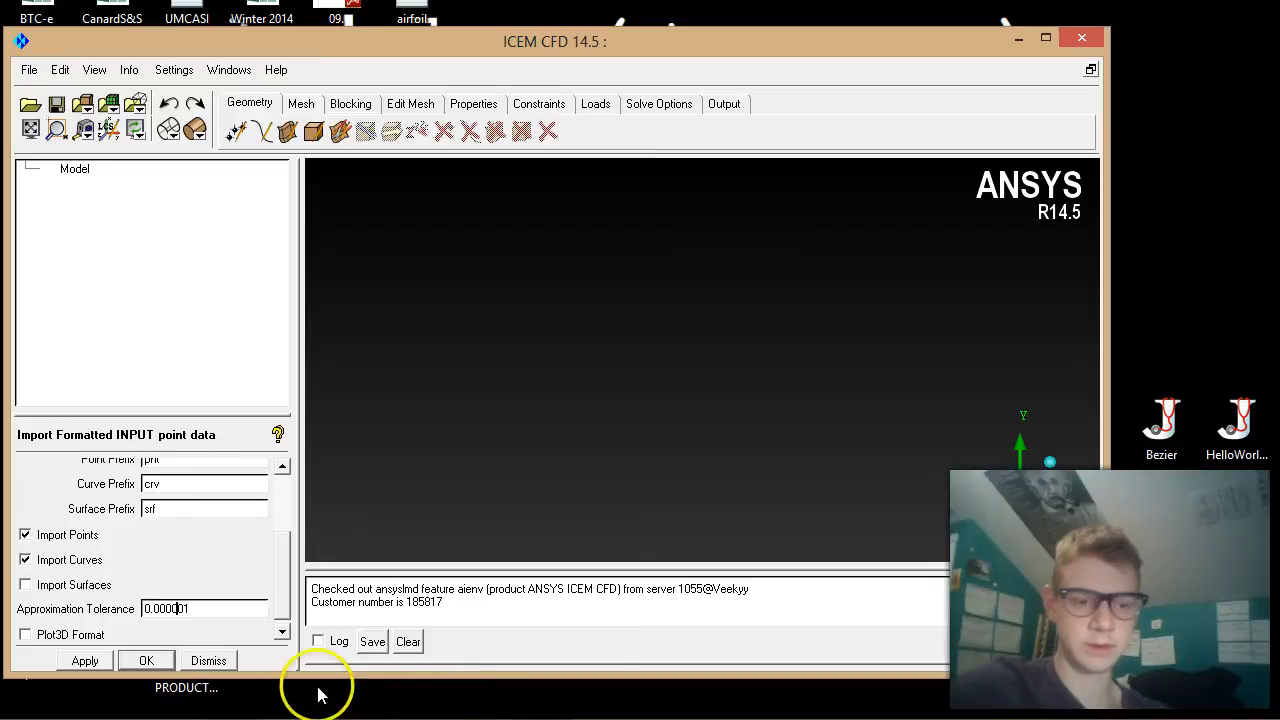
pyautogui.click(86, 662)
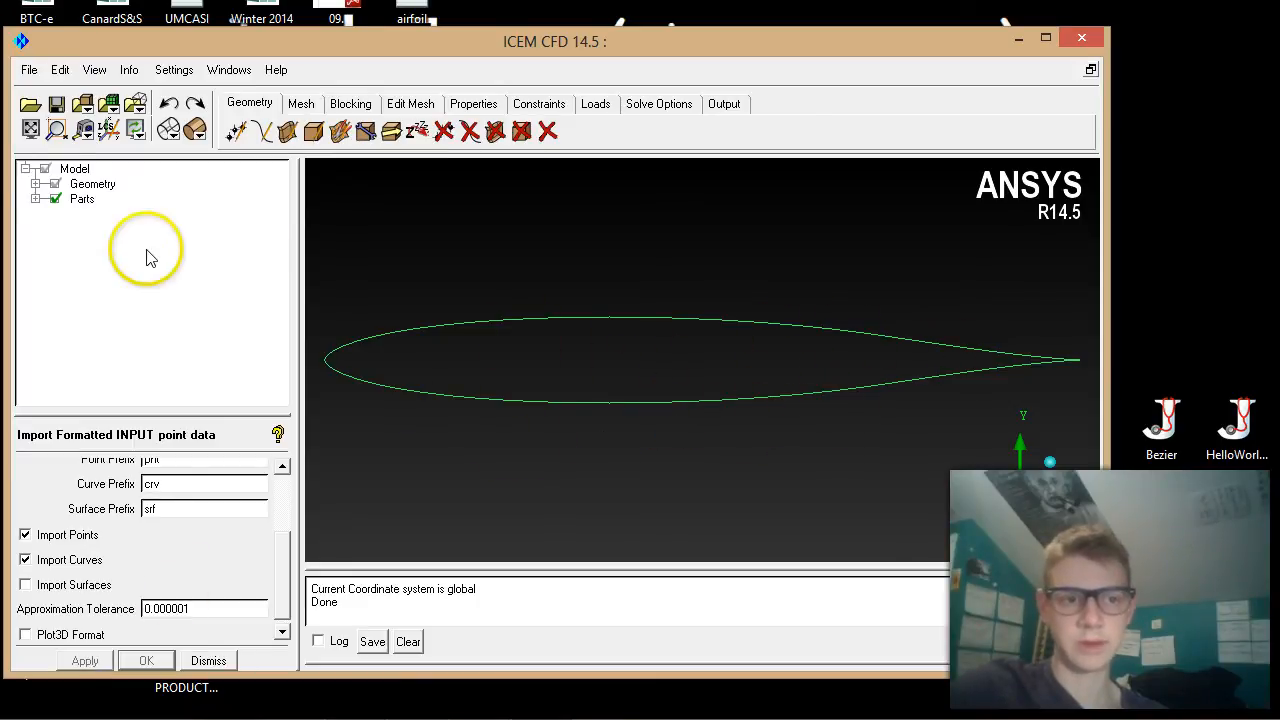
# Step: Display the geometry's points along the airfoil curves and inspect their spacing around the leading edge
pyautogui.click(35, 184)
pyautogui.click(65, 214)
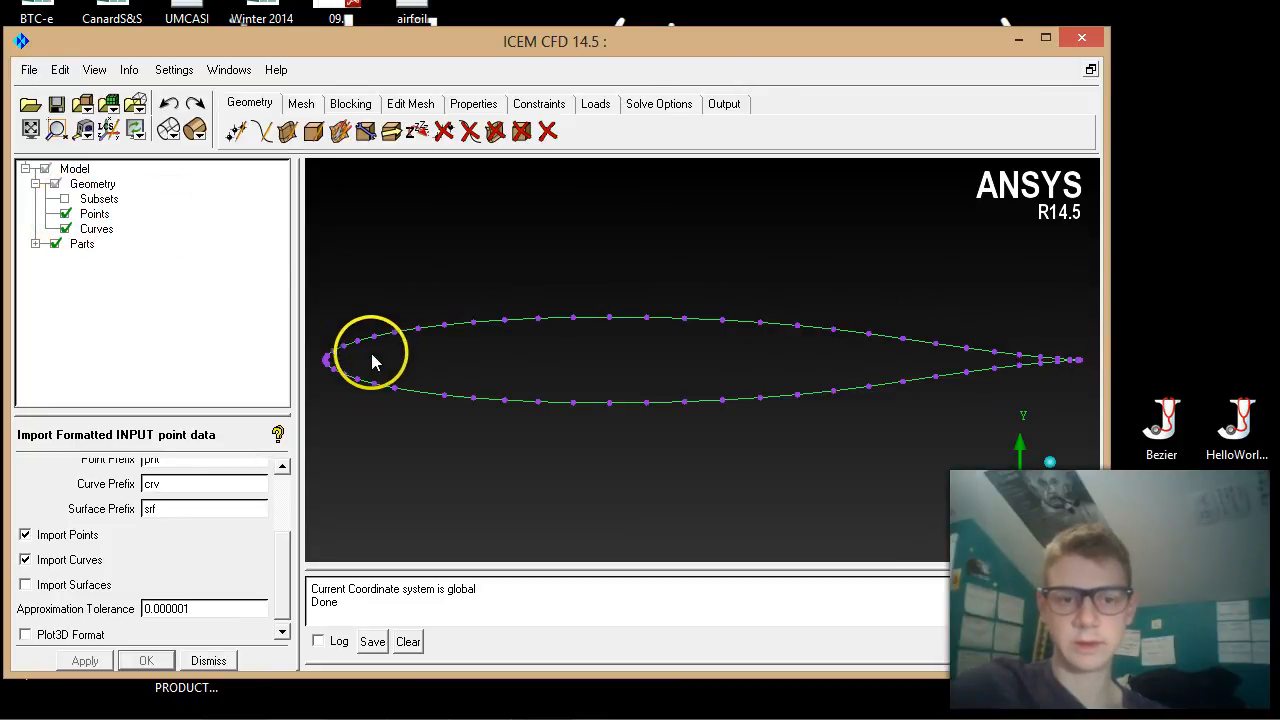
pyautogui.moveTo(480, 332); pyautogui.dragTo(658, 346)
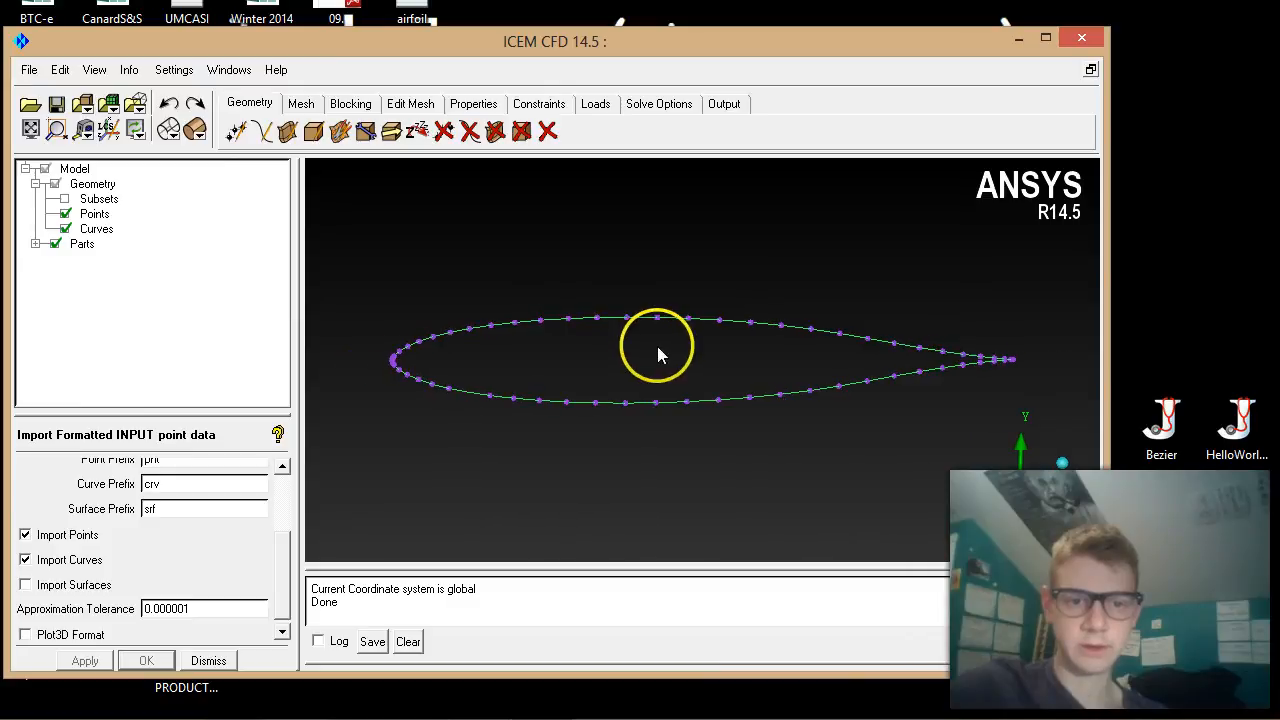
pyautogui.click(56, 132)
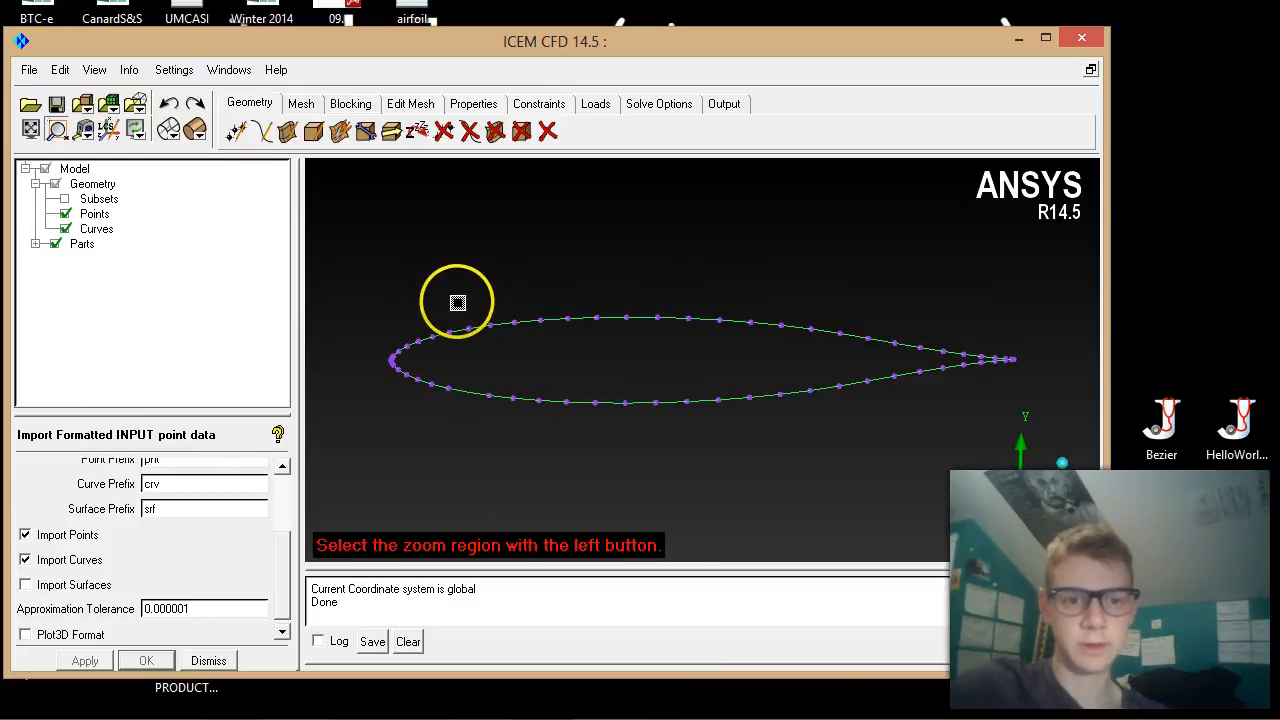
pyautogui.moveTo(457, 306); pyautogui.dragTo(361, 442)
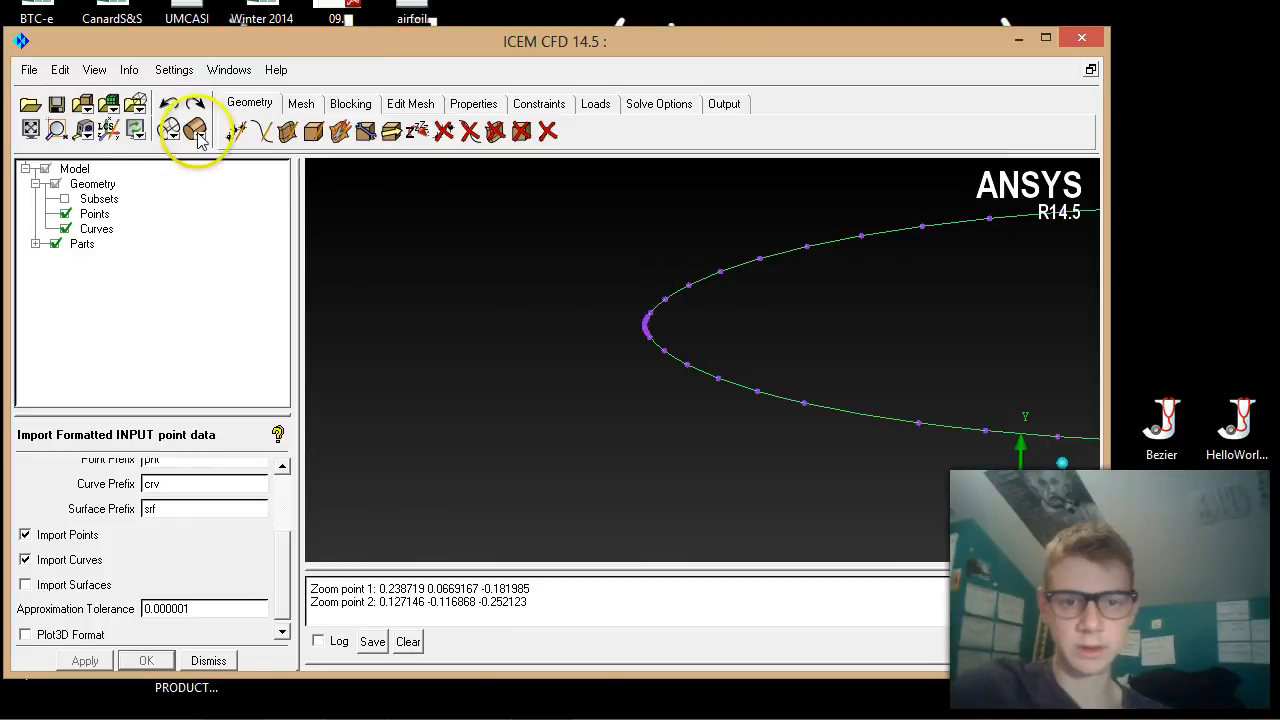
pyautogui.click(57, 131)
pyautogui.moveTo(657, 303); pyautogui.dragTo(636, 345)
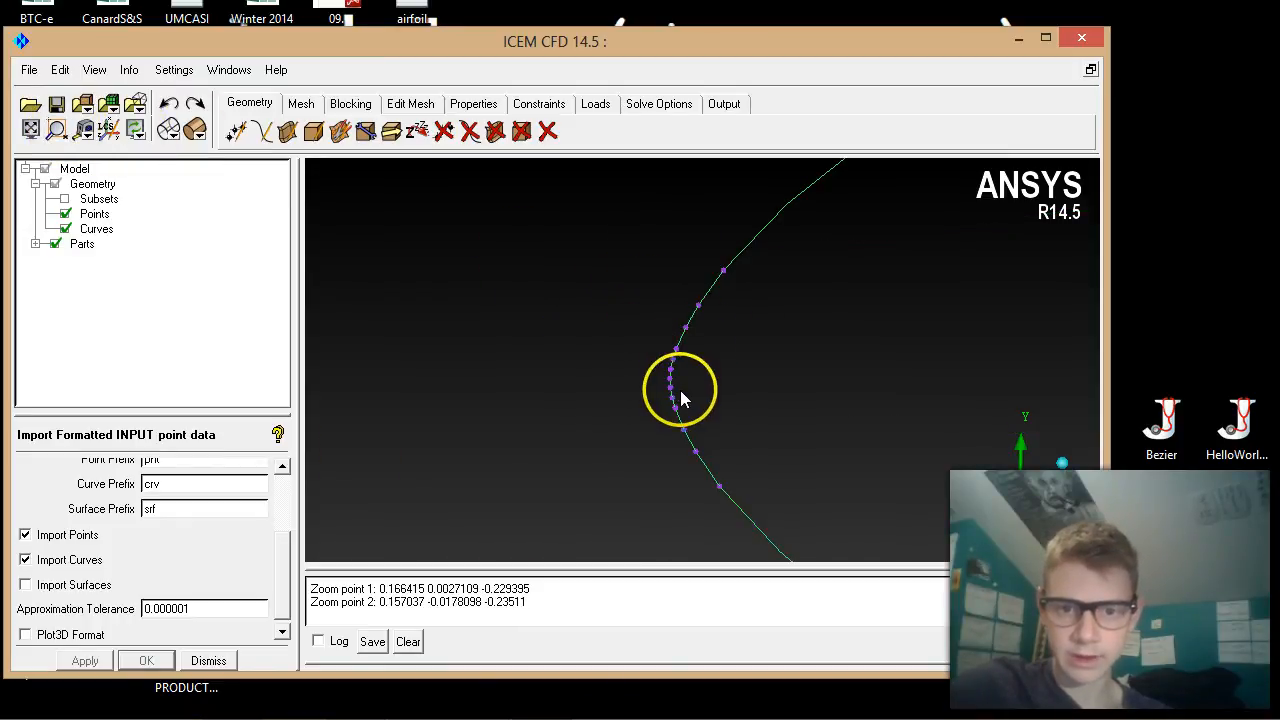
pyautogui.click(32, 130)
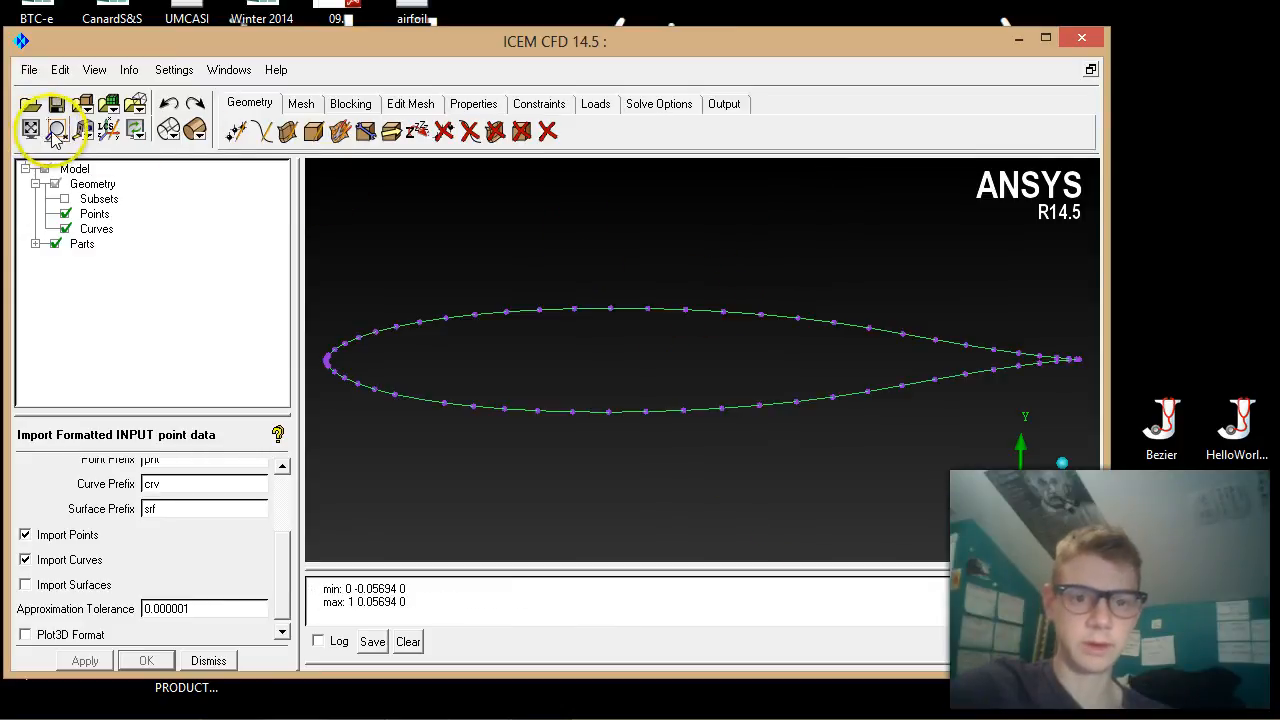